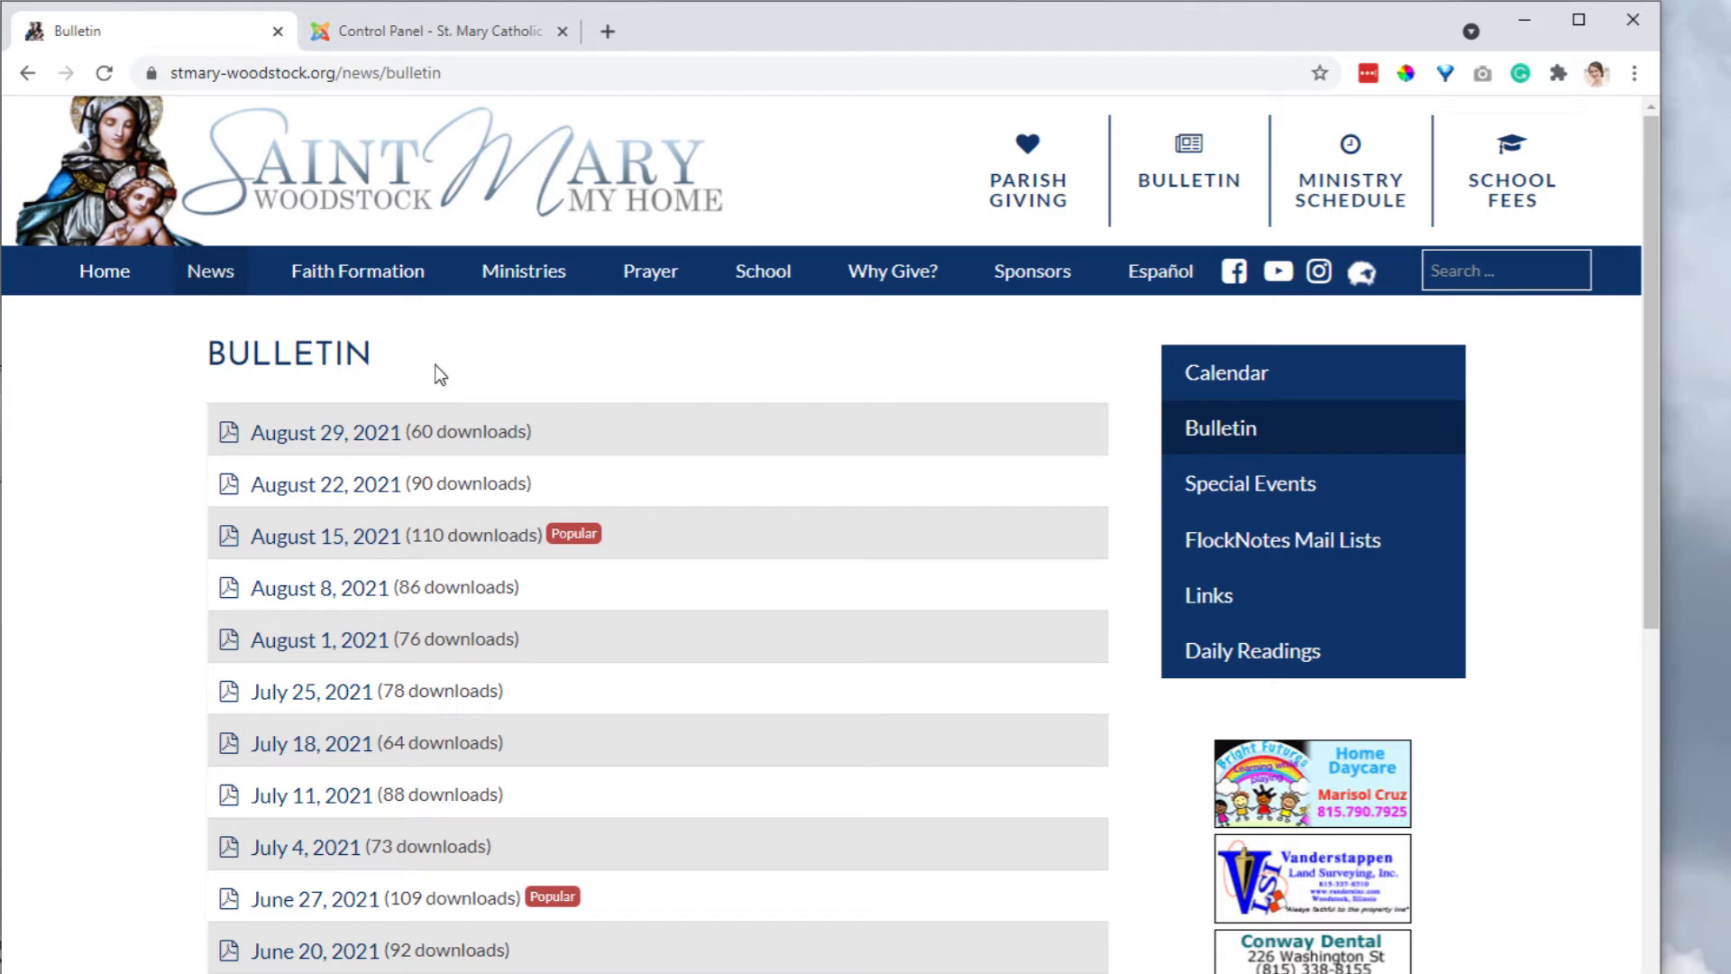
Step: In the site administration's Module Manager, filter the modules by type DOCman - Documents and review both pages of the list
left_click(468, 36)
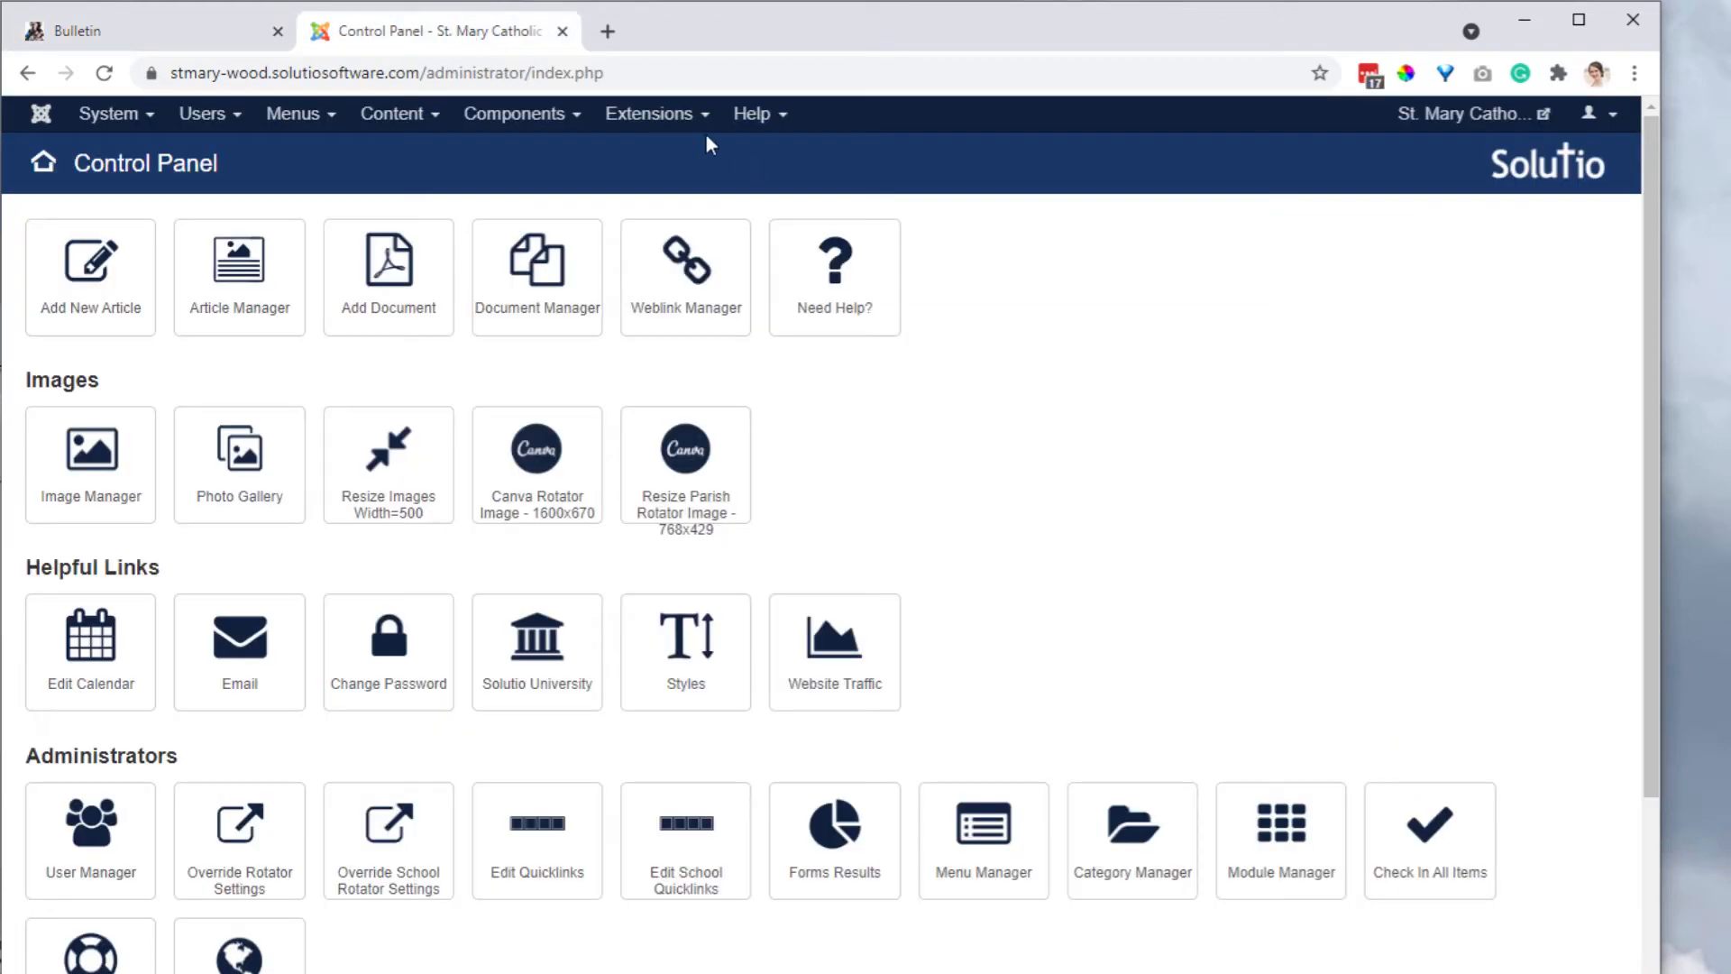
left_click(1279, 856)
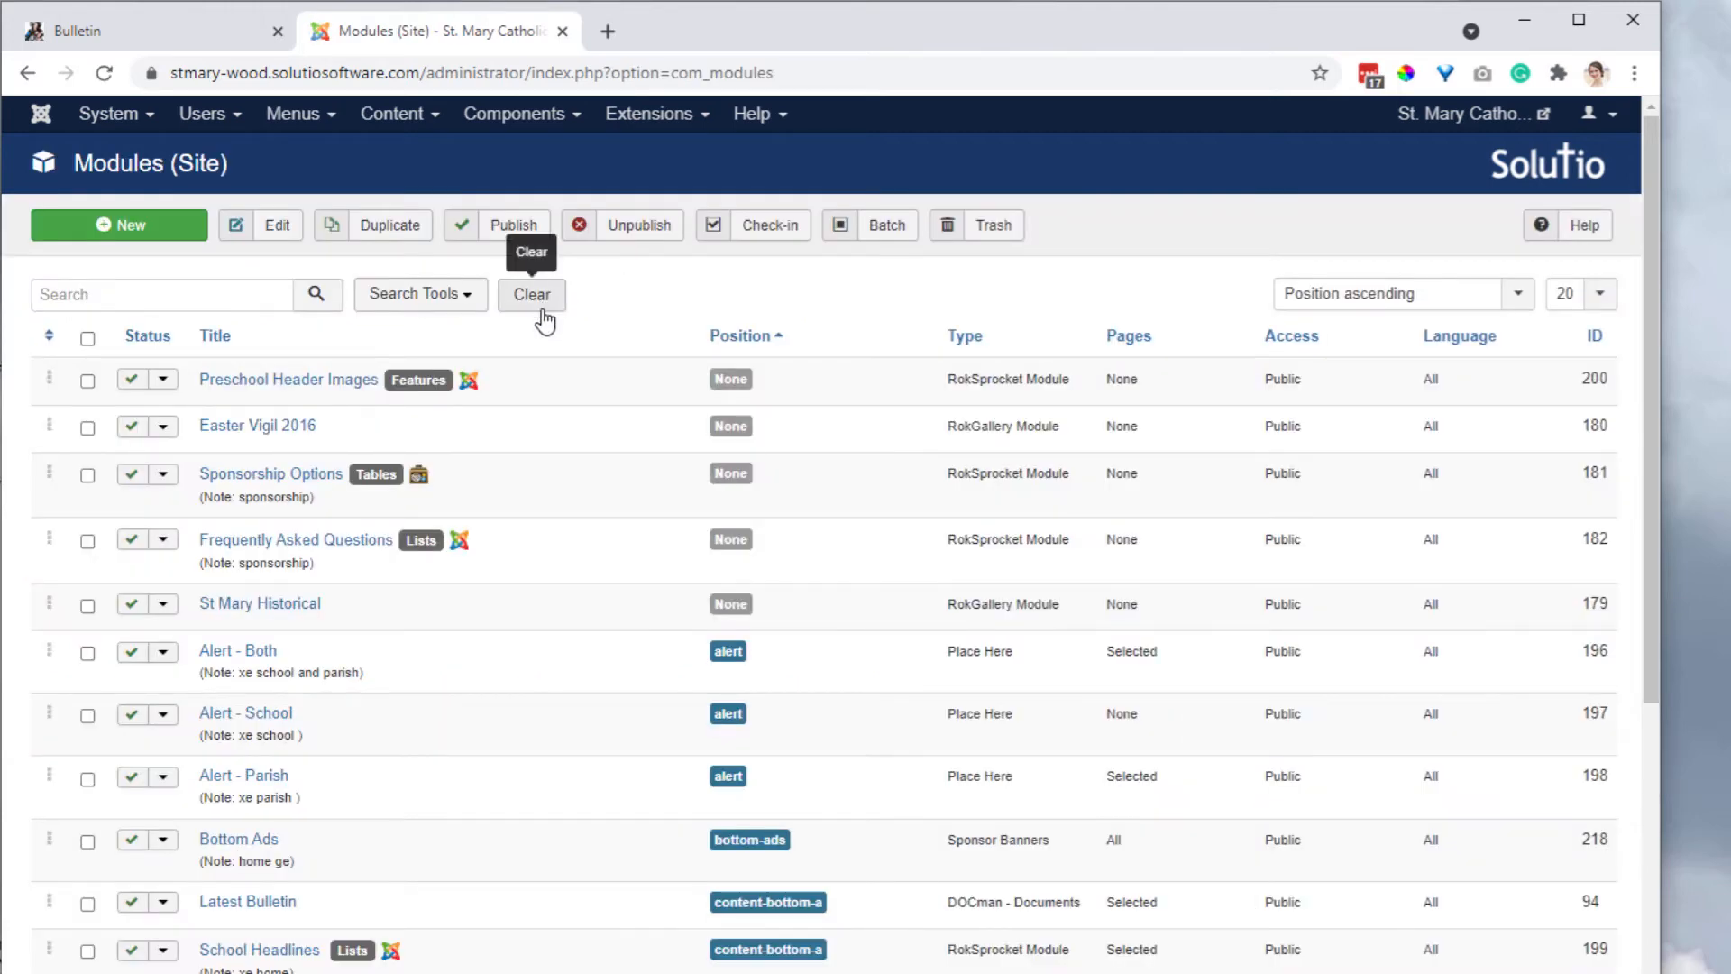
left_click(416, 294)
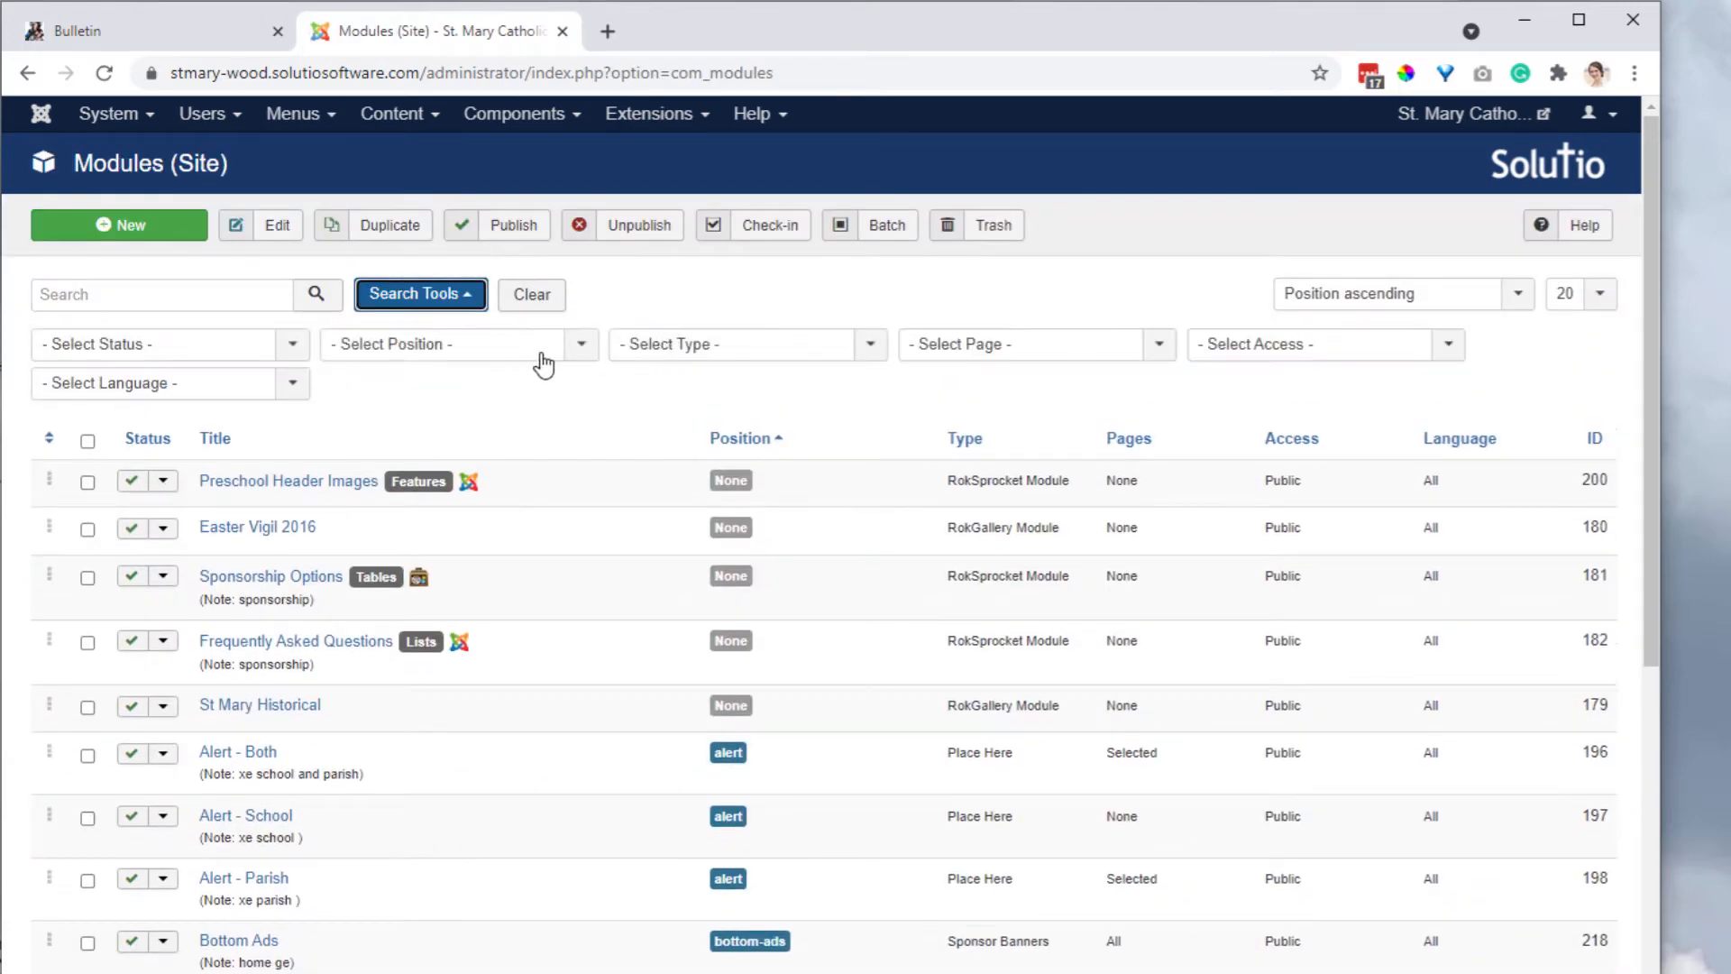
left_click(716, 350)
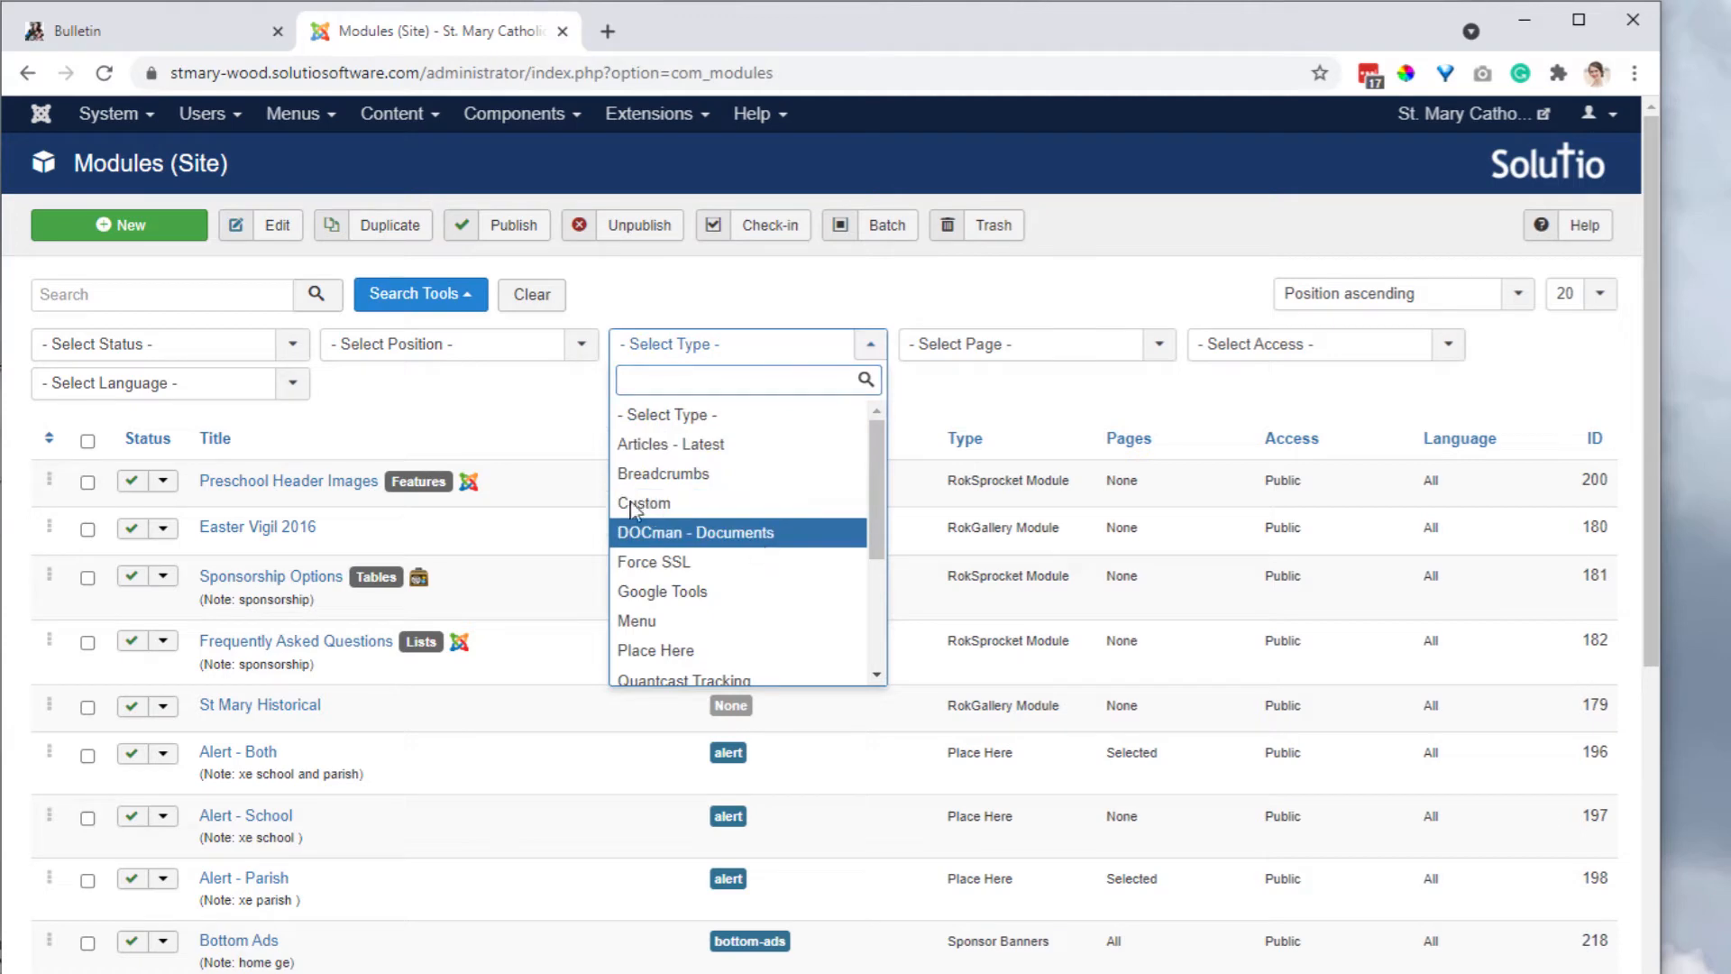
left_click(747, 533)
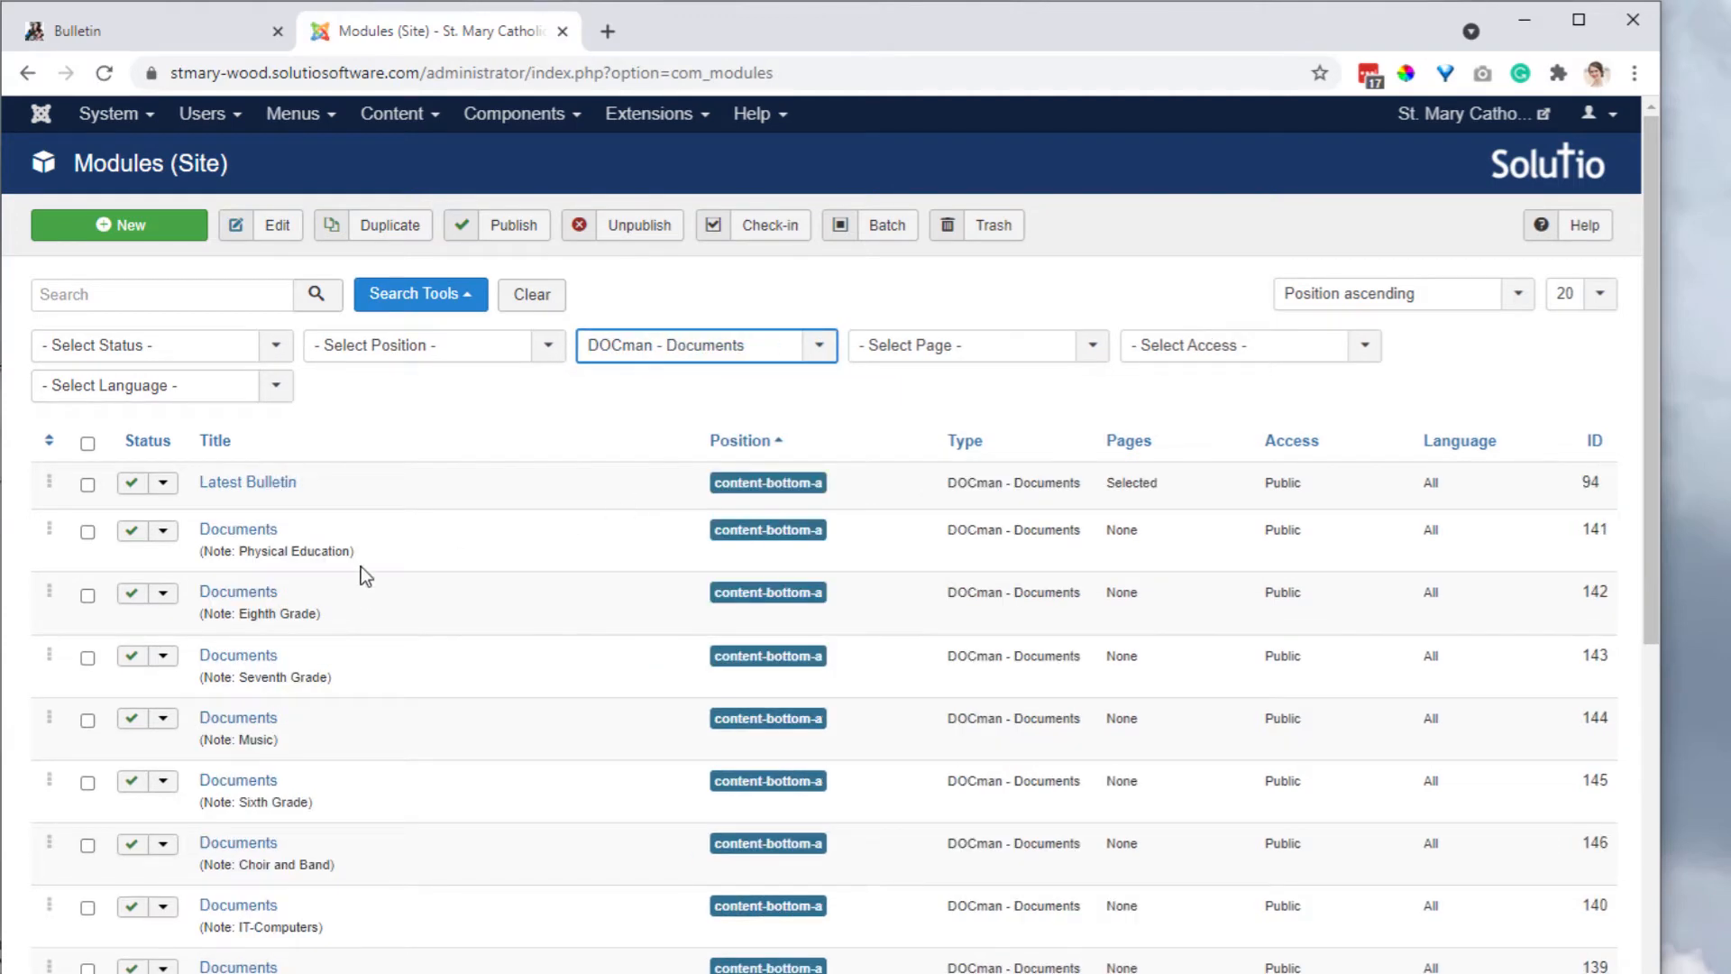
scroll(317, 676, "down", 7)
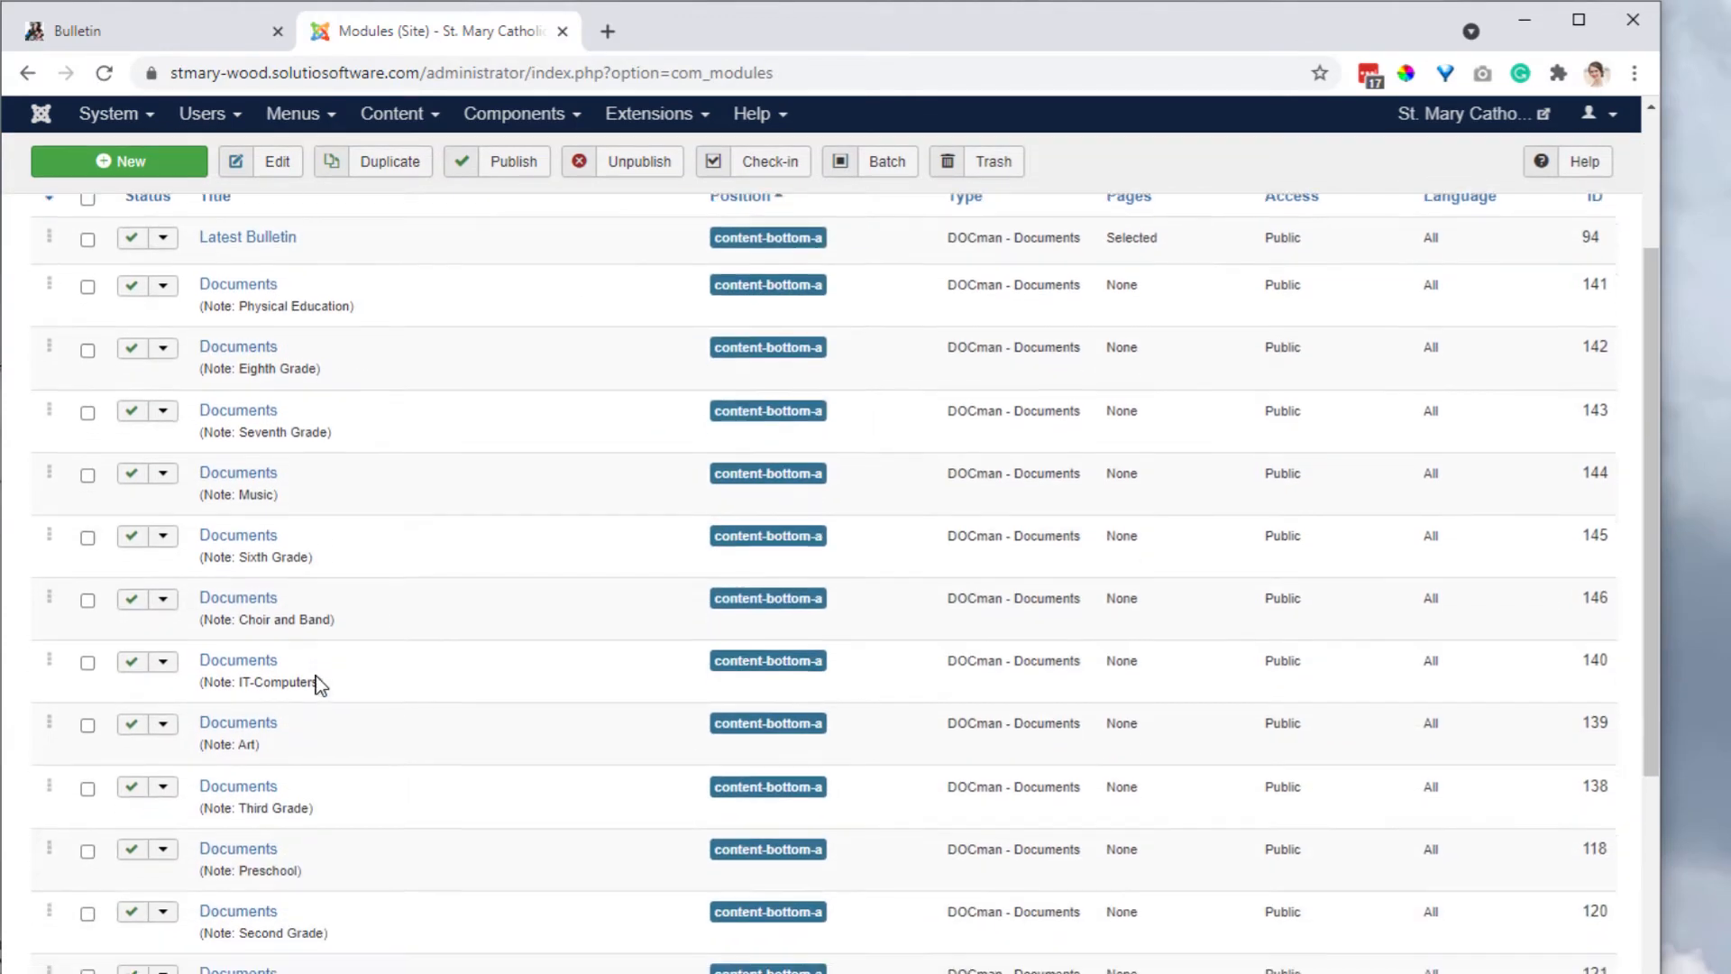
scroll(357, 840, "down", 2)
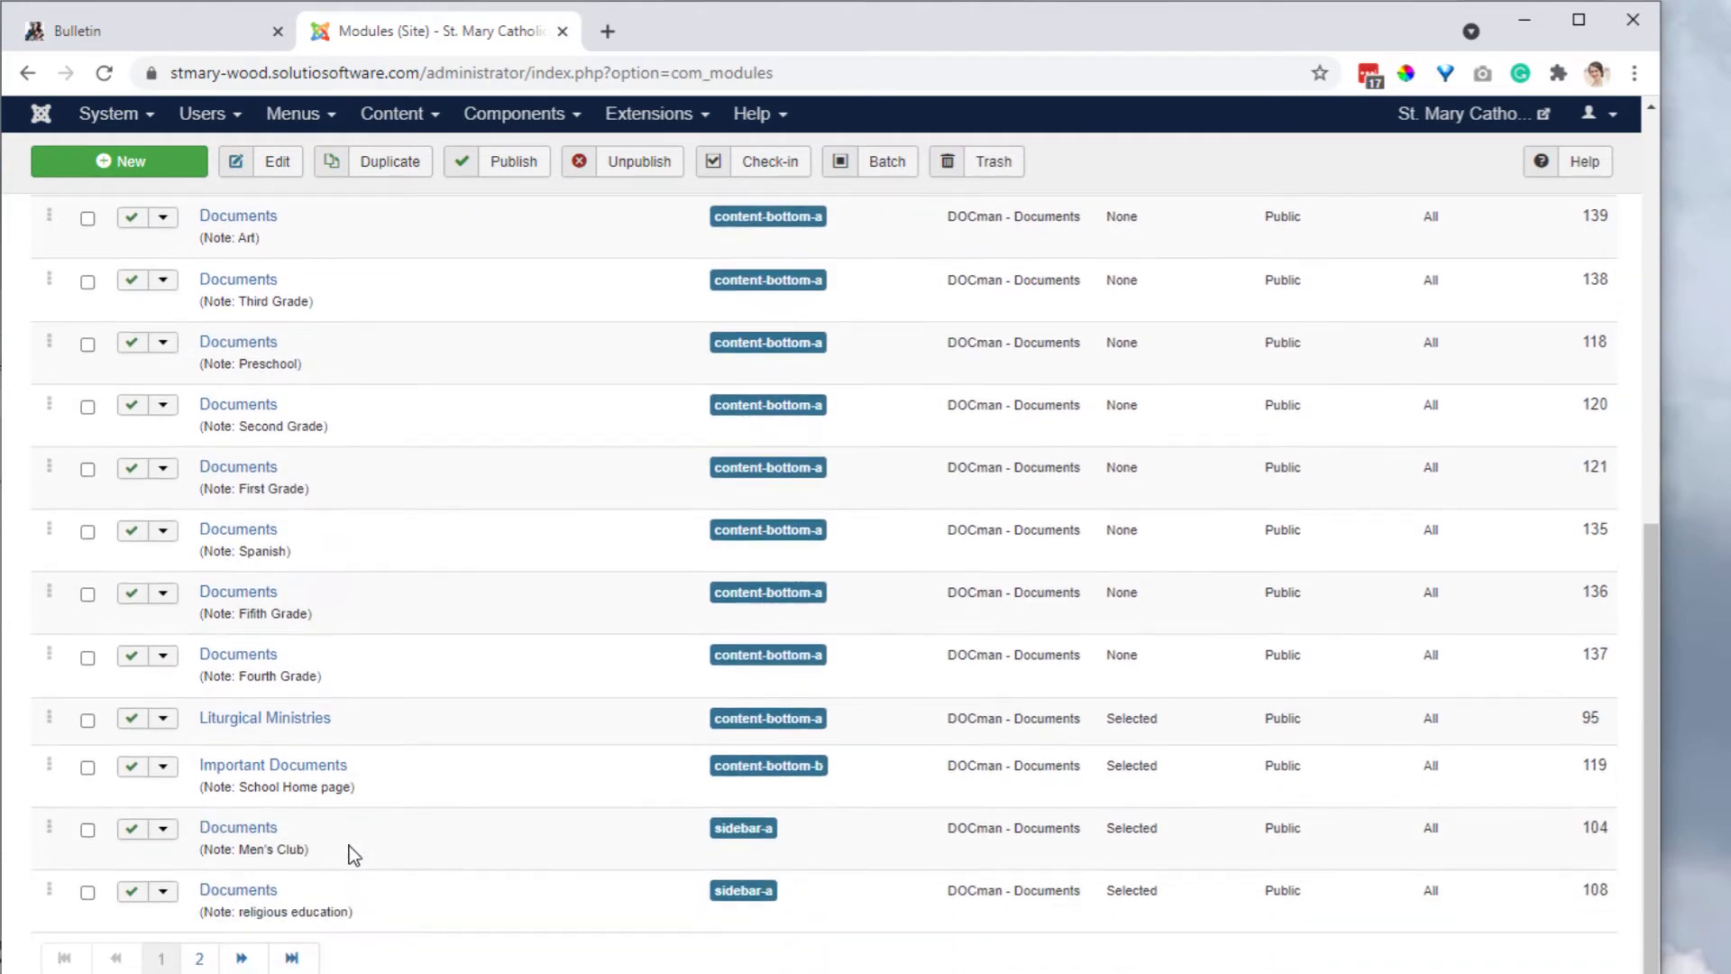
left_click(200, 958)
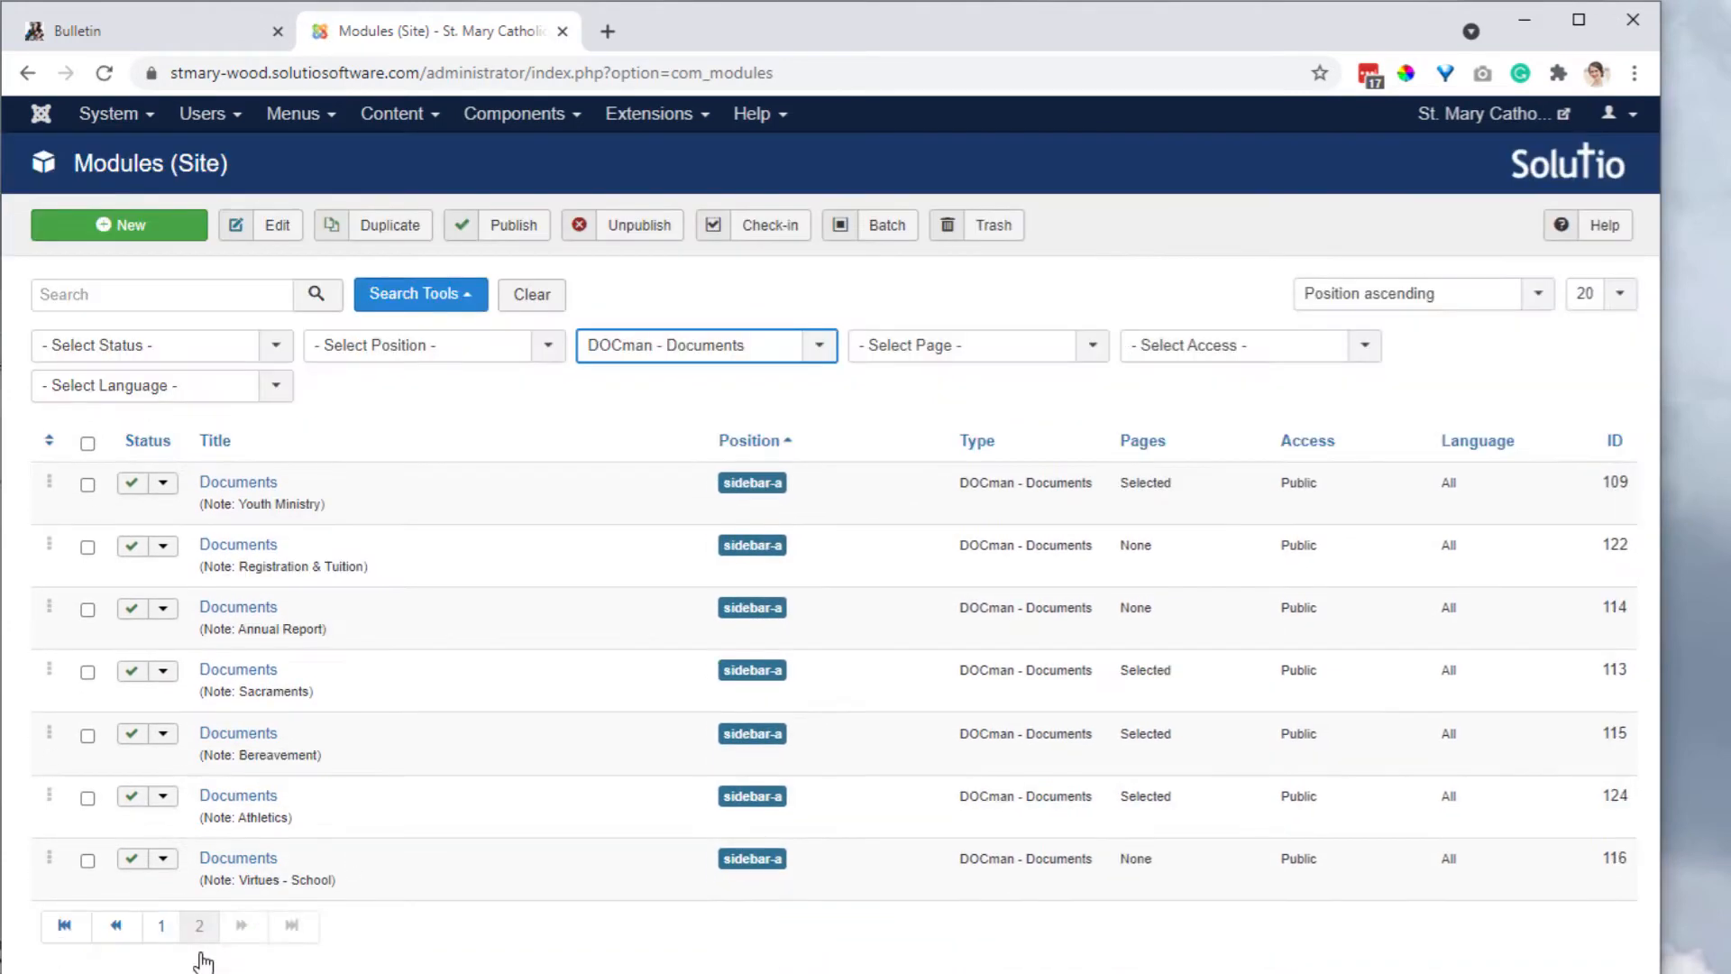
Step: Switch to the public parish website and view the Middle School page under Faith Formation
left_click(202, 29)
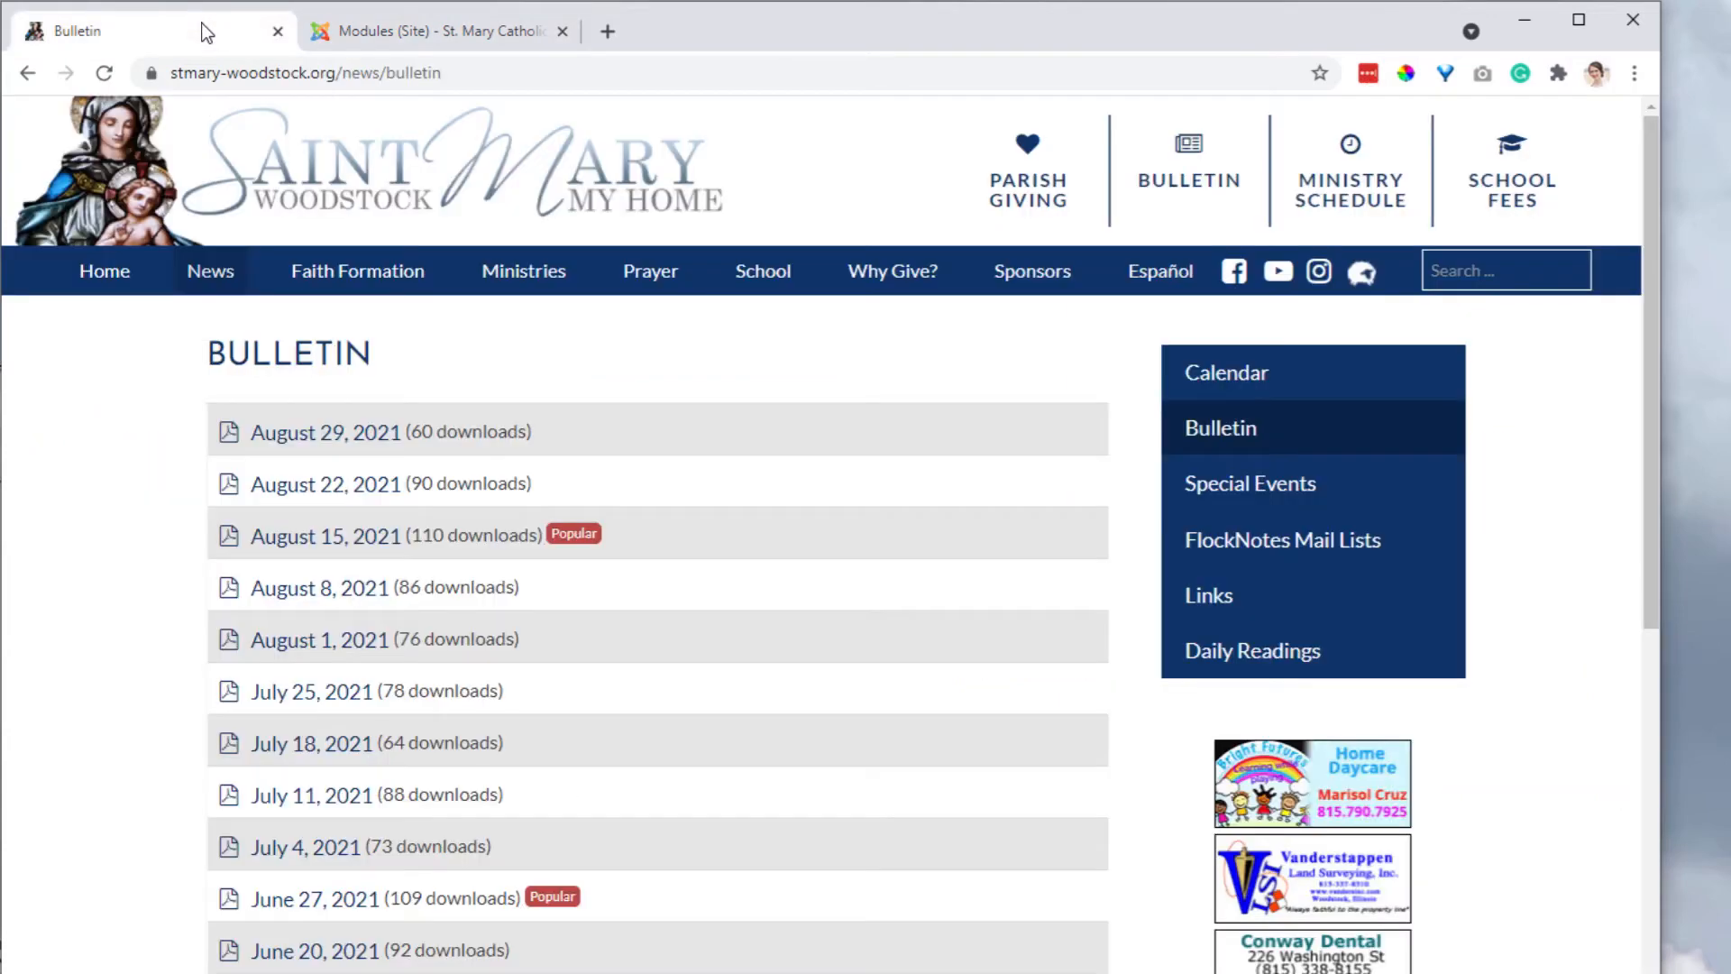
mouse_move(548, 289)
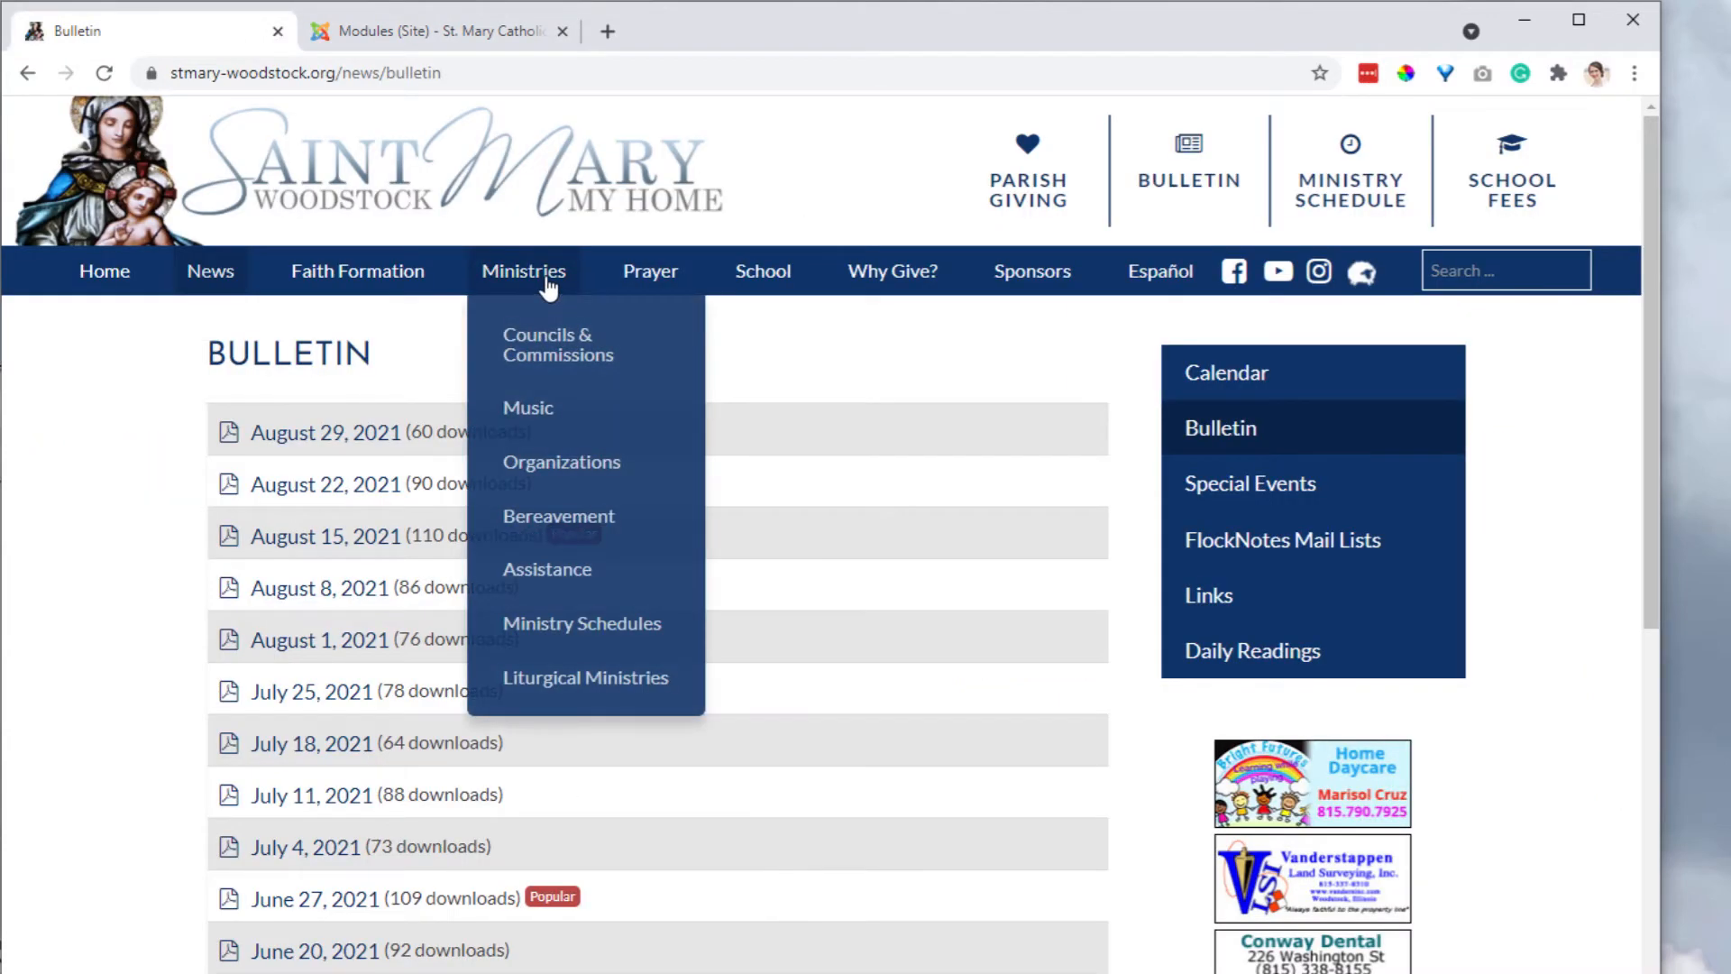
mouse_move(414, 270)
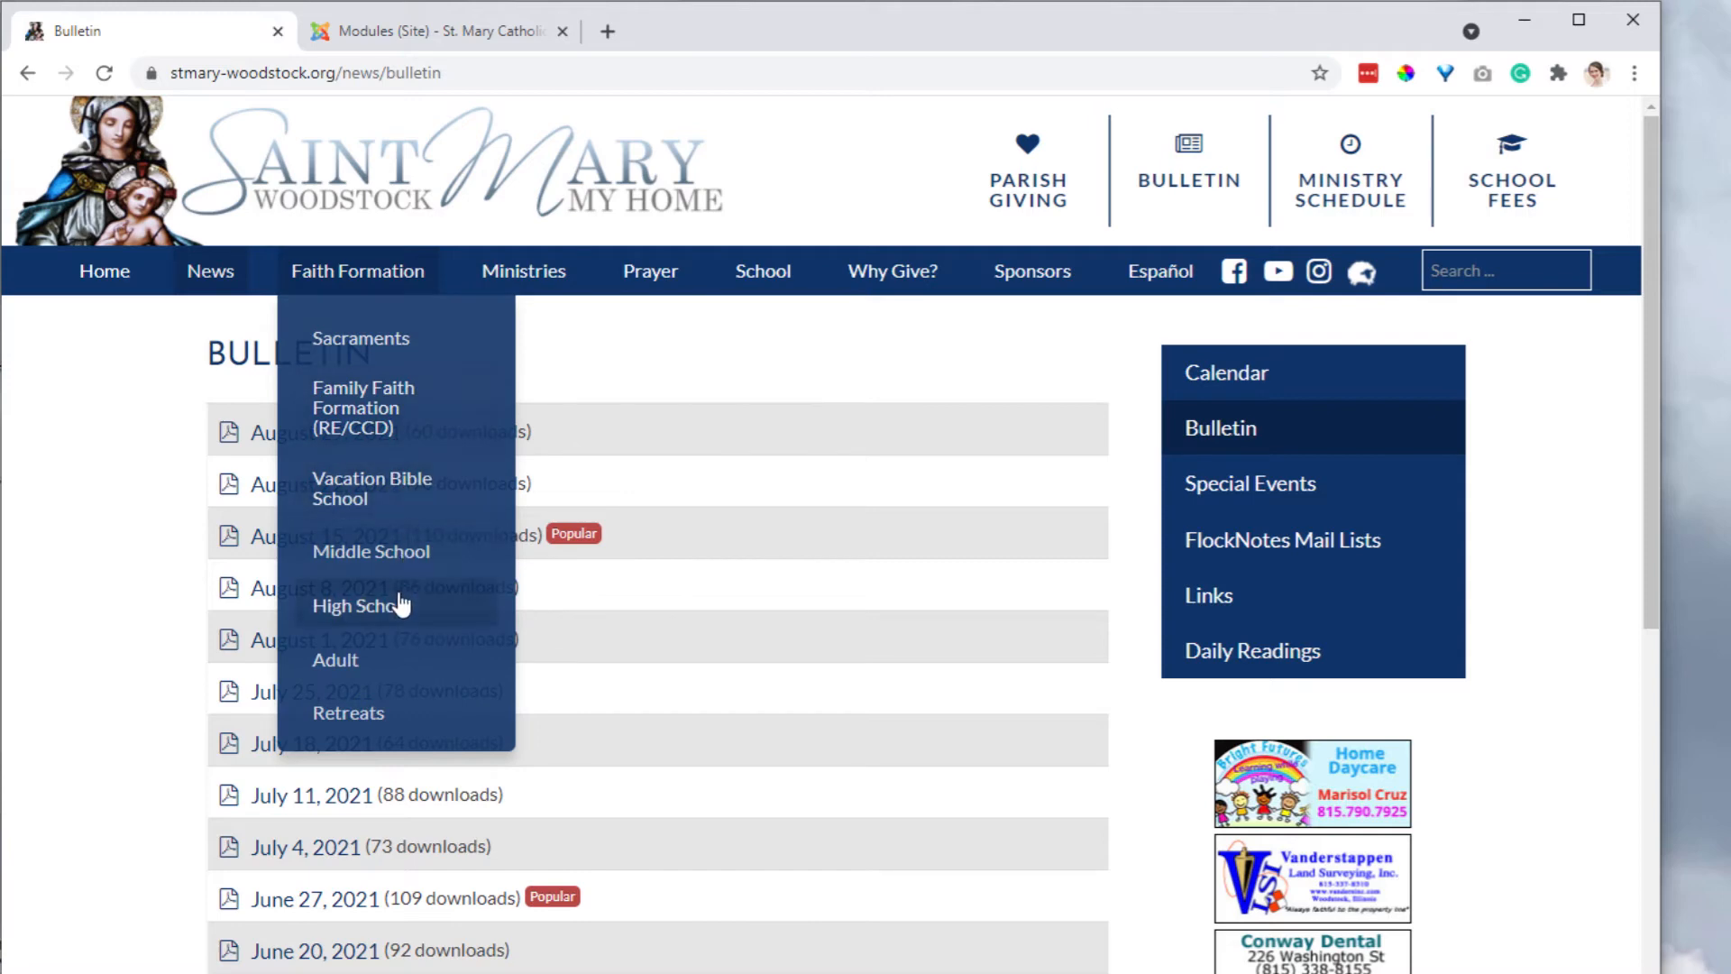
left_click(403, 562)
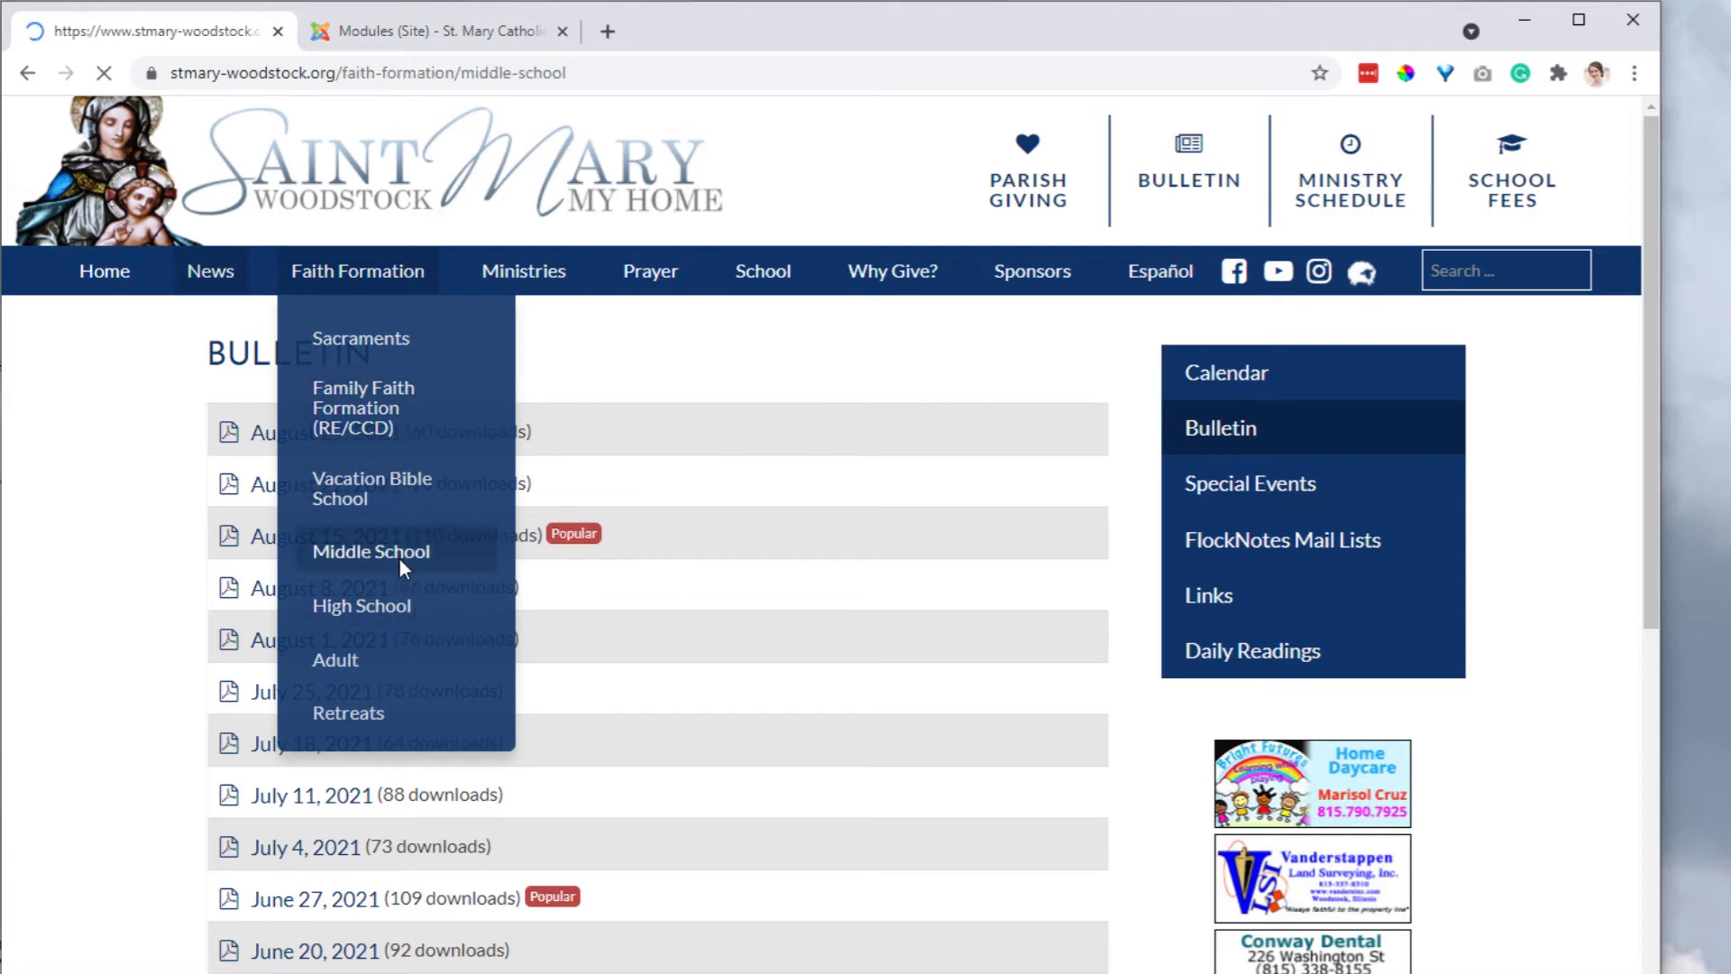
scroll(1051, 805, "down", 3)
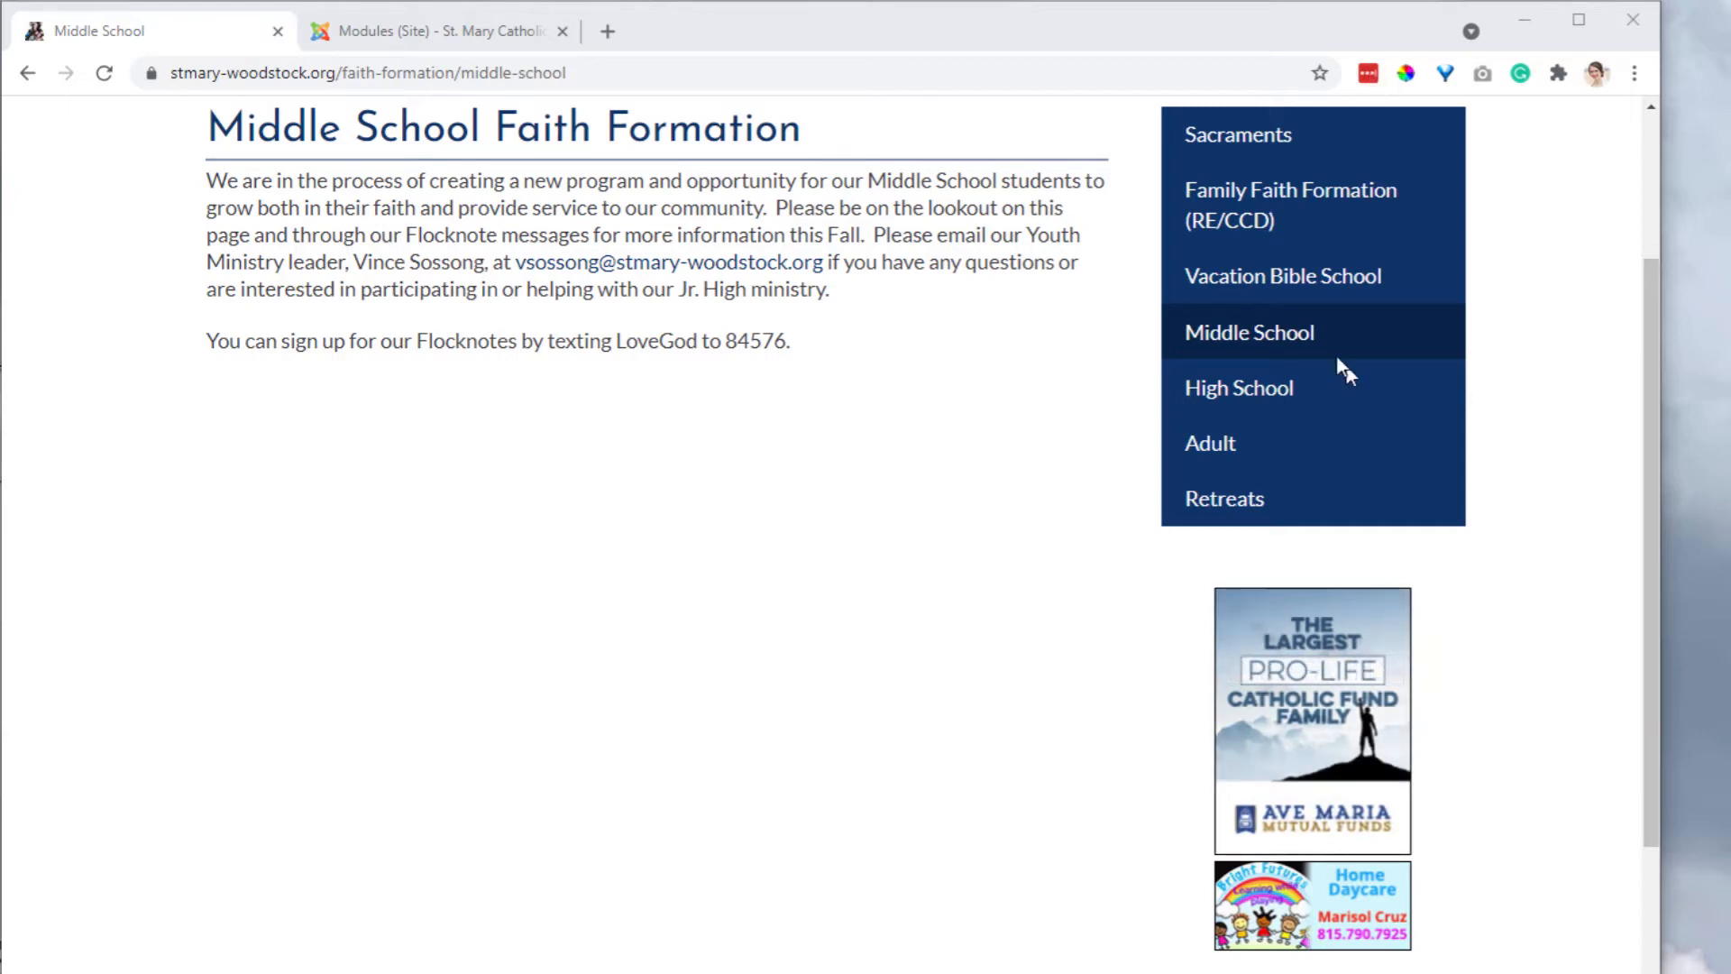
Step: Bring the Blessed Sacrament Nurse - Home page into the browser window and examine the Documents list in its sidebar
left_click_drag(1338, 360, 1097, 36)
scroll(1539, 765, "down", 10)
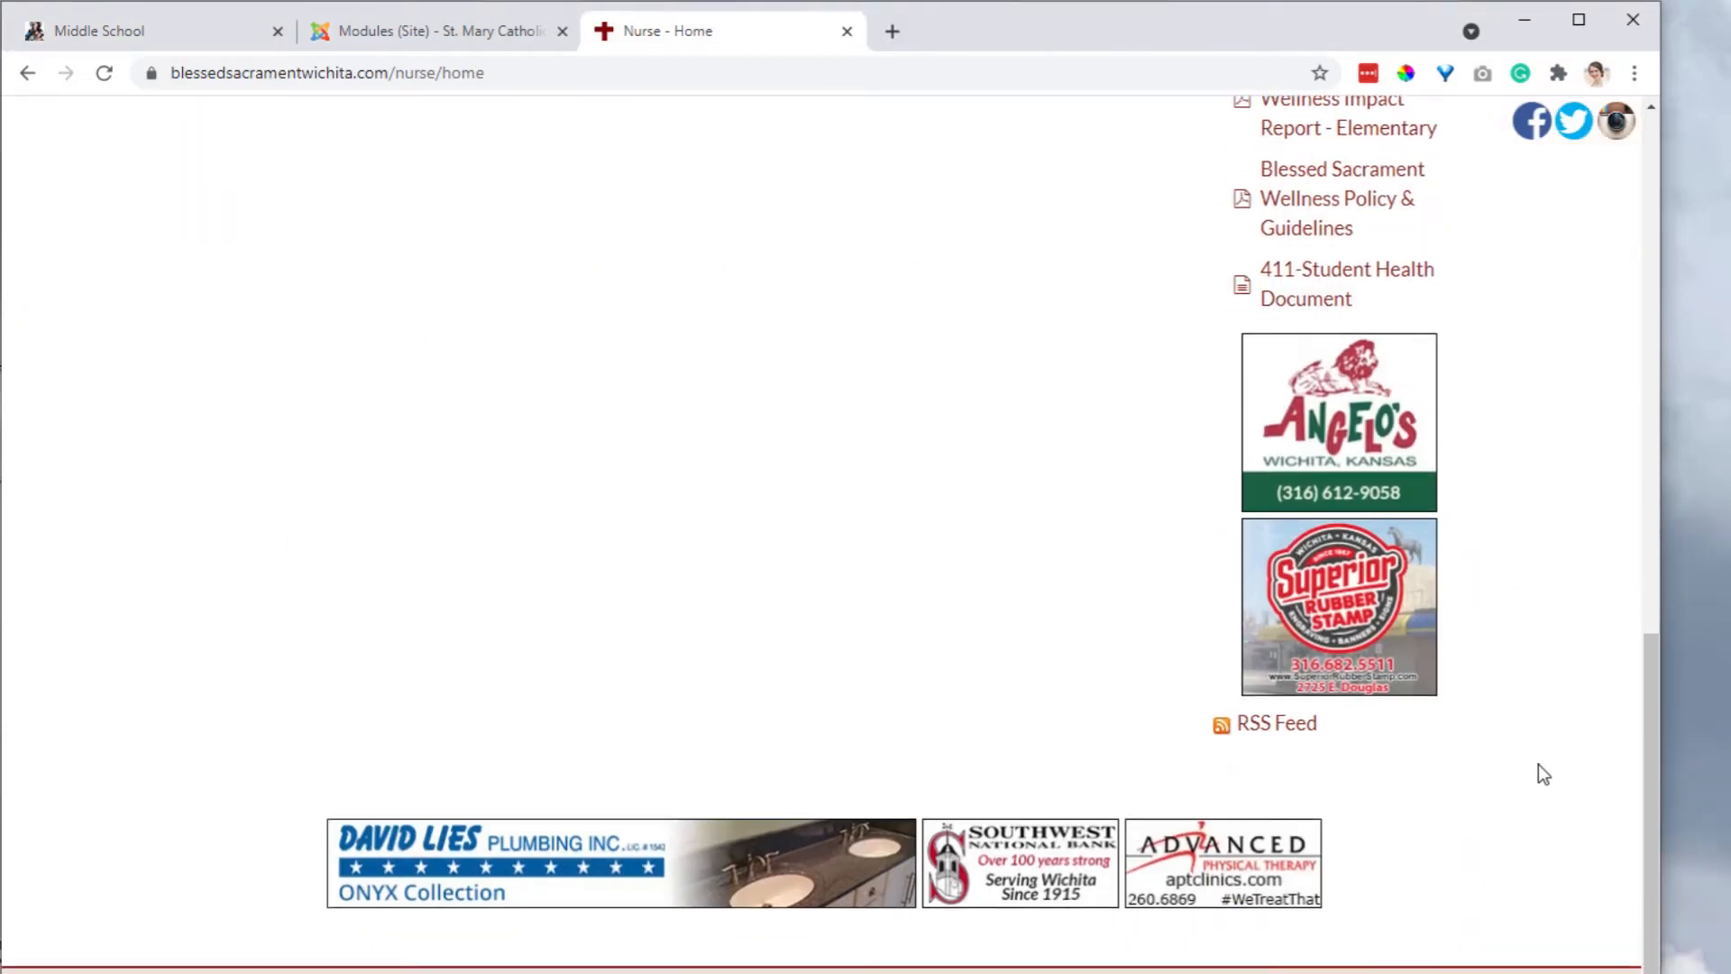
scroll(1538, 764, "up", 4)
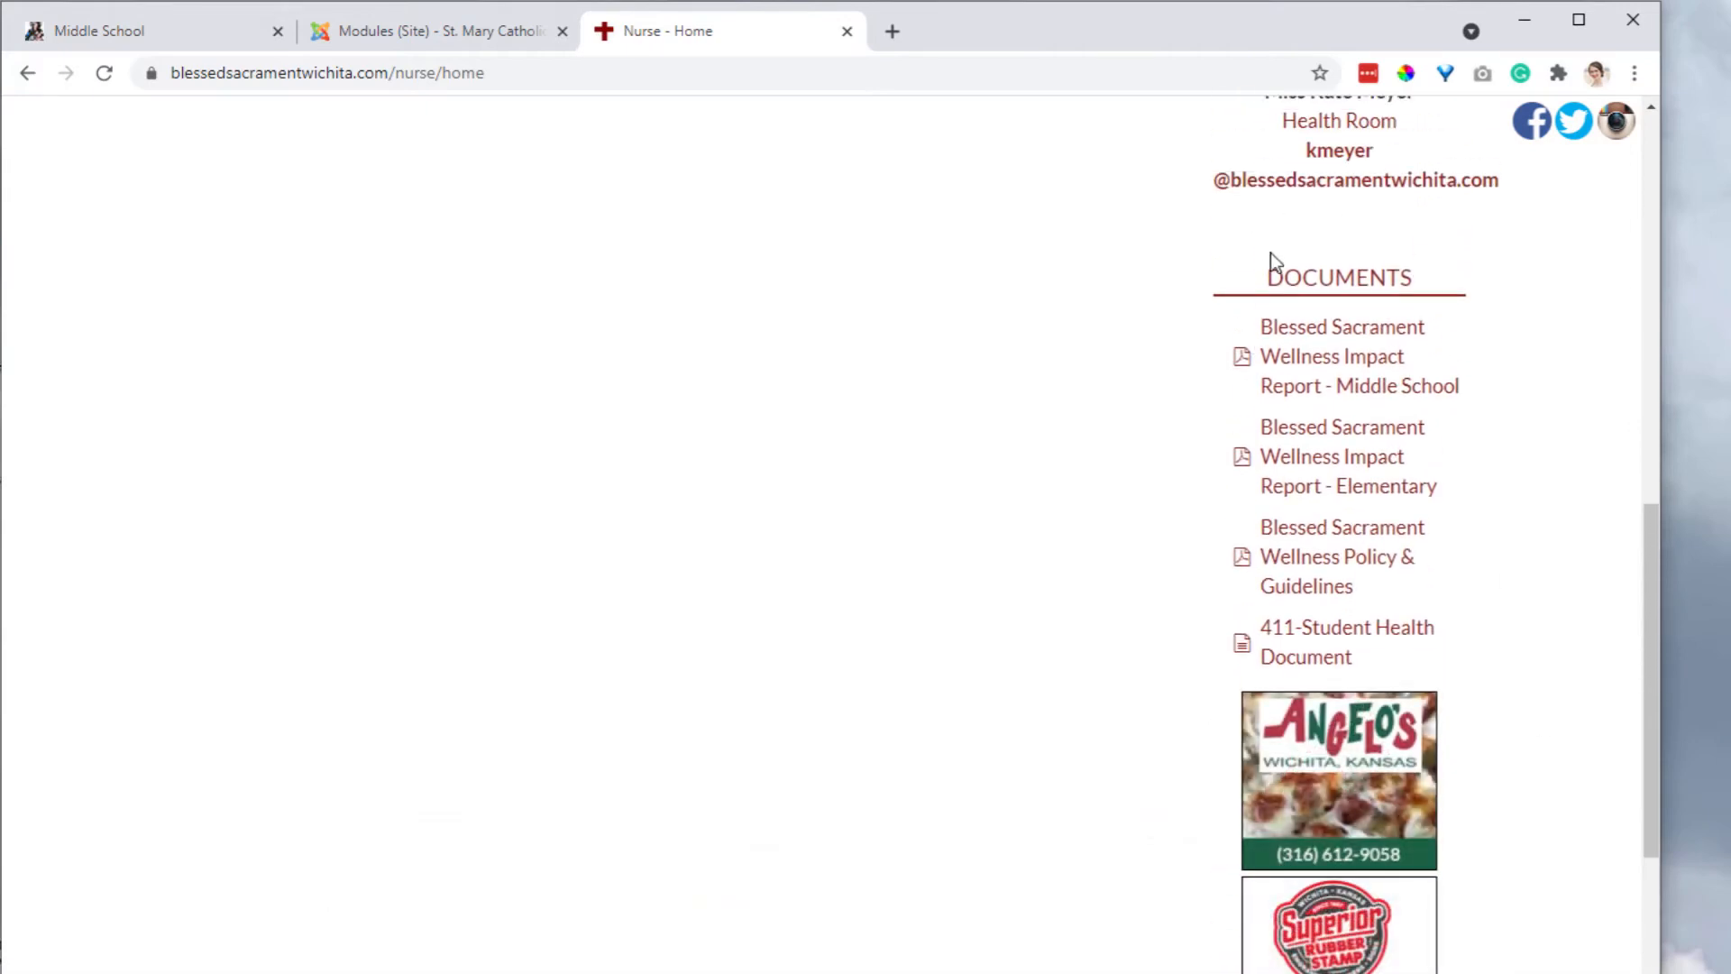
left_click_drag(1270, 253, 1438, 306)
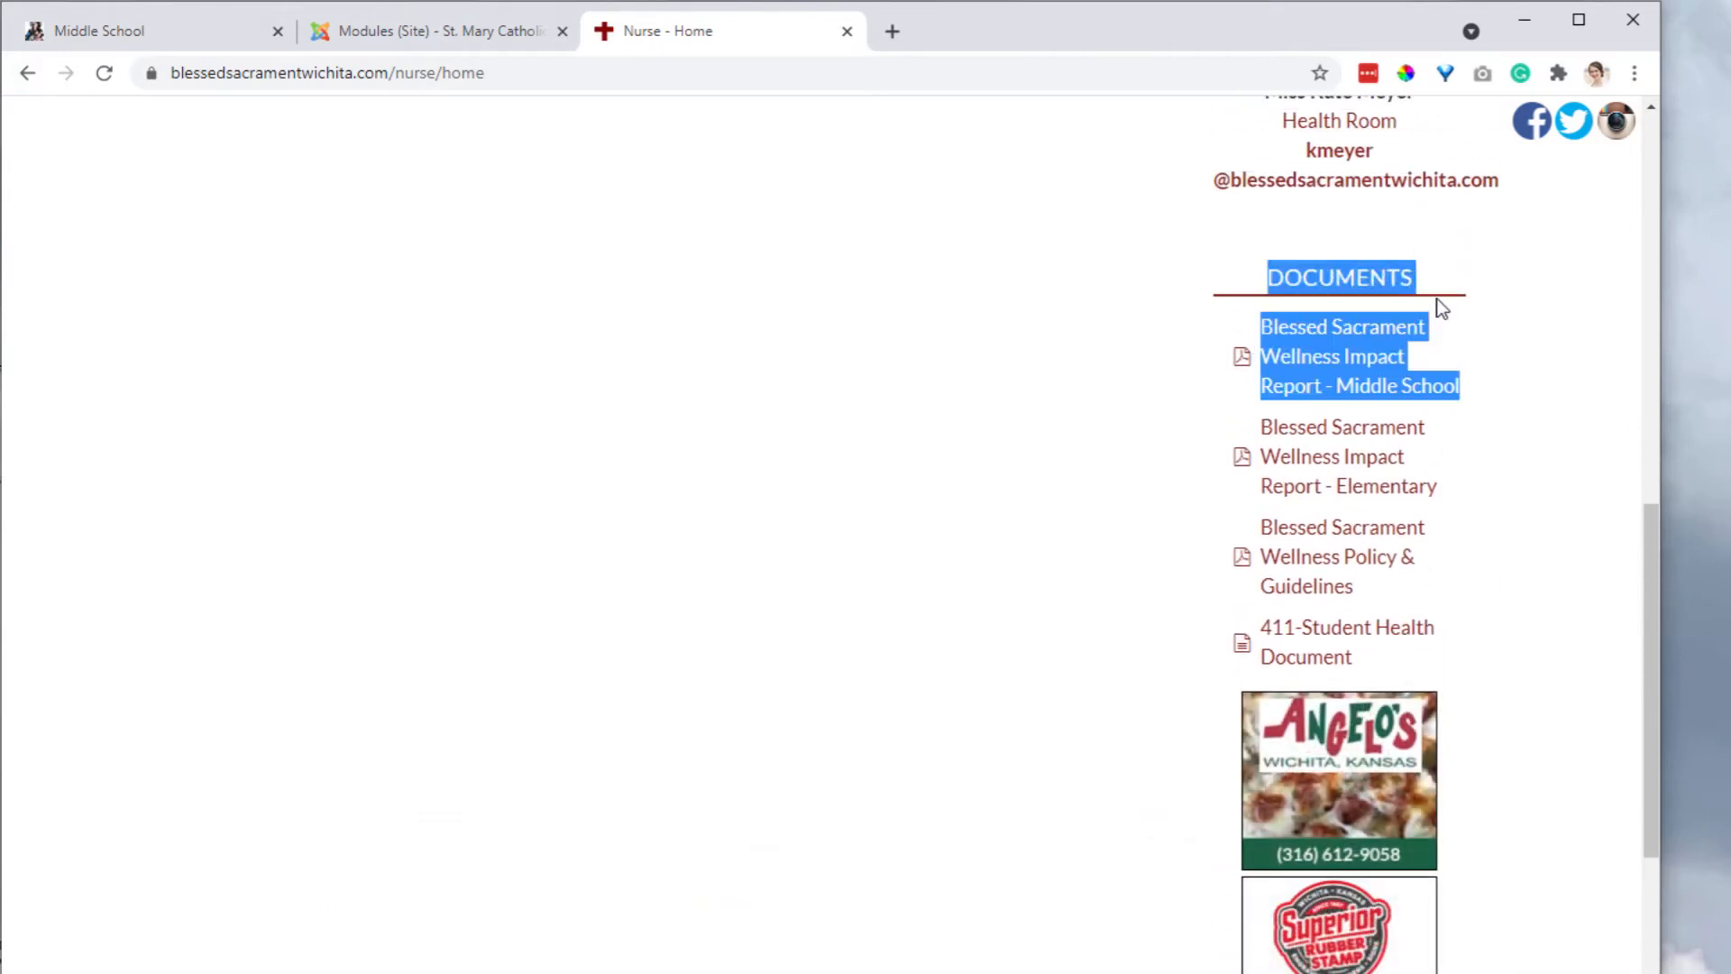
left_click(1481, 653)
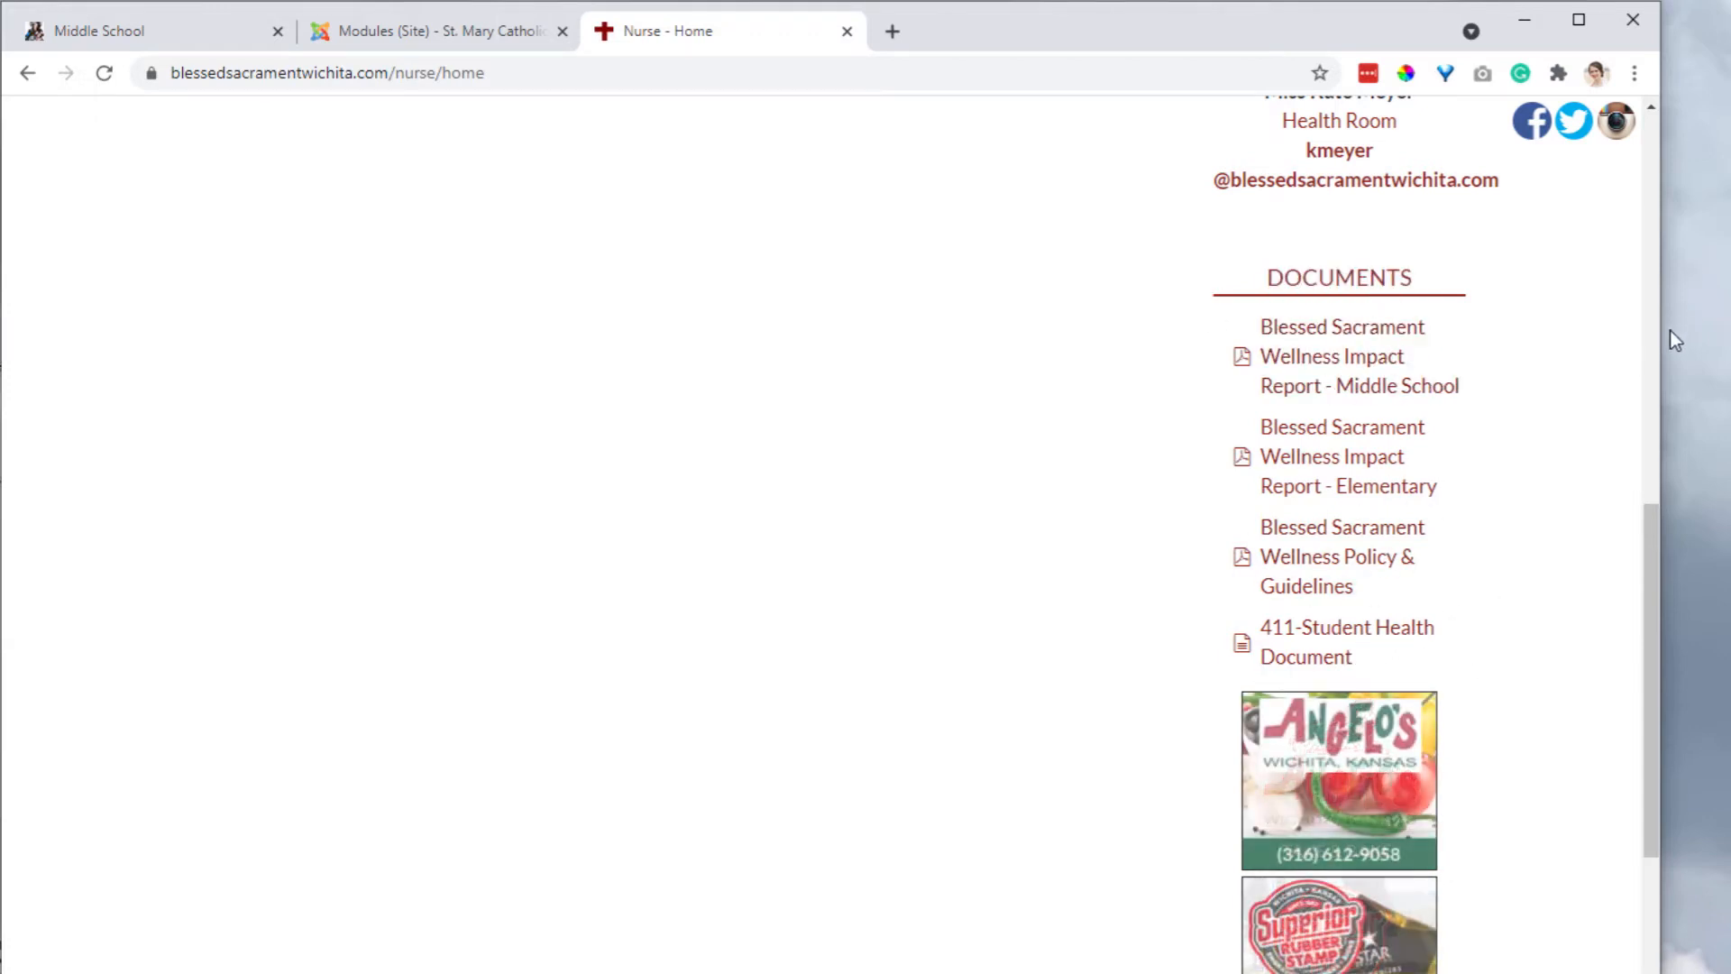
Step: Detach the Nurse - Home page into its own window, narrow it to phone width and examine where the sidebar documents fall
left_click_drag(674, 25, 703, 100)
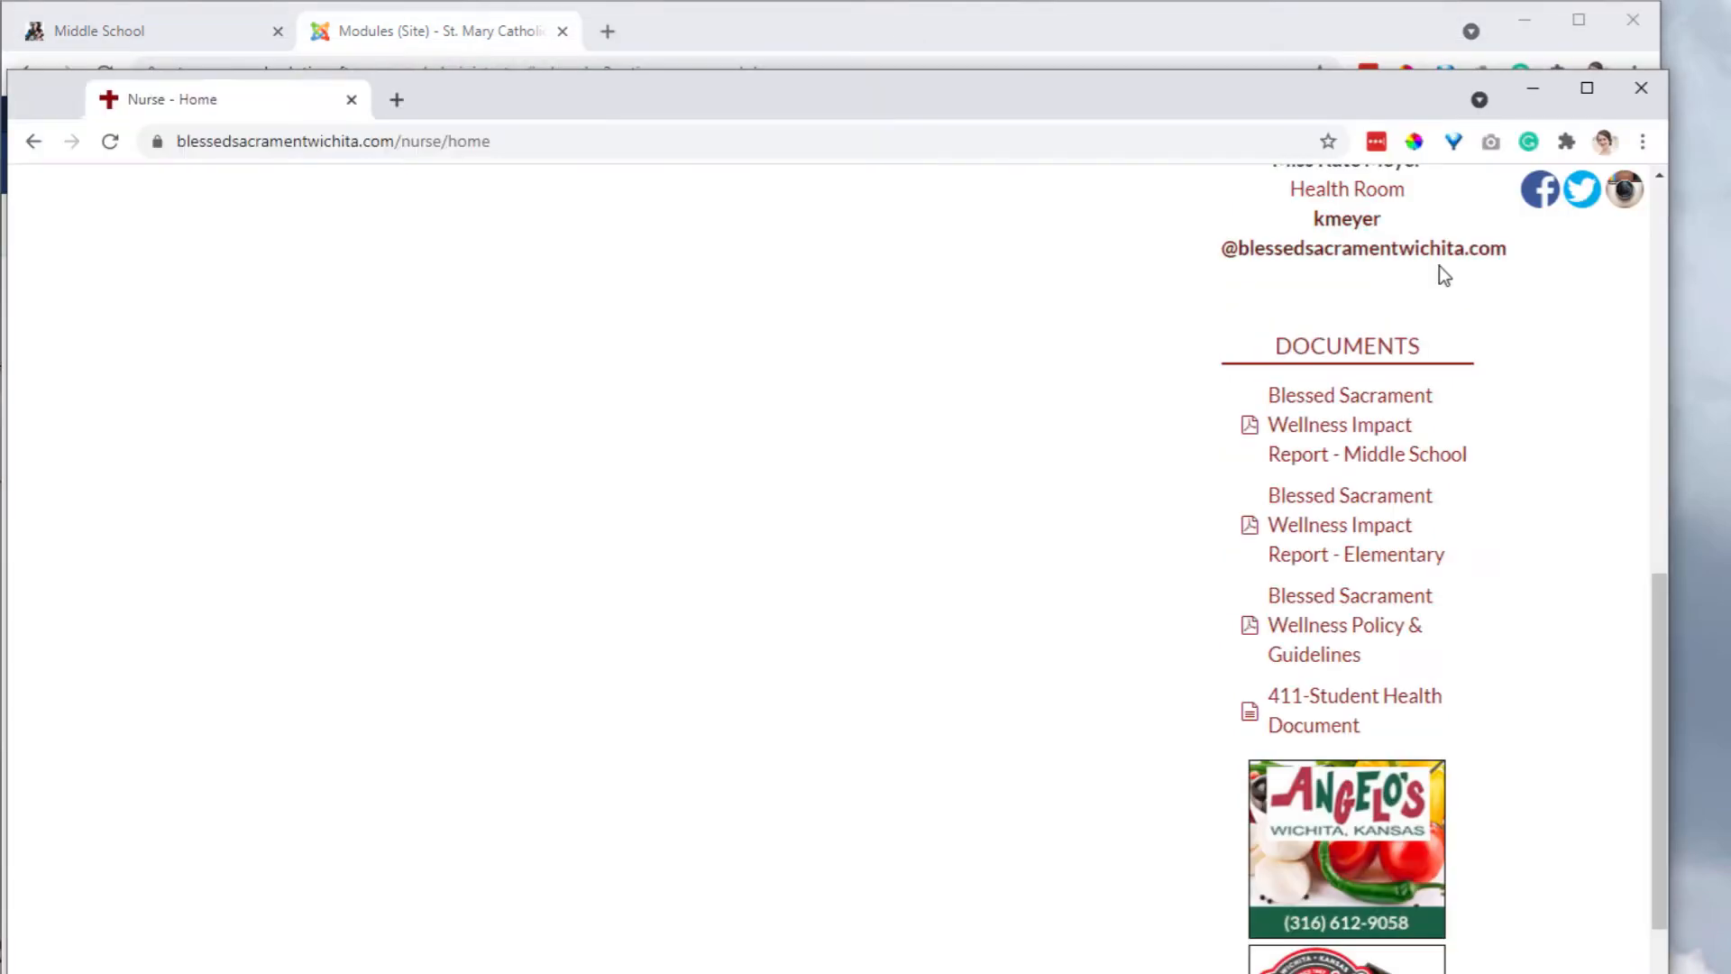
left_click_drag(1673, 369, 598, 370)
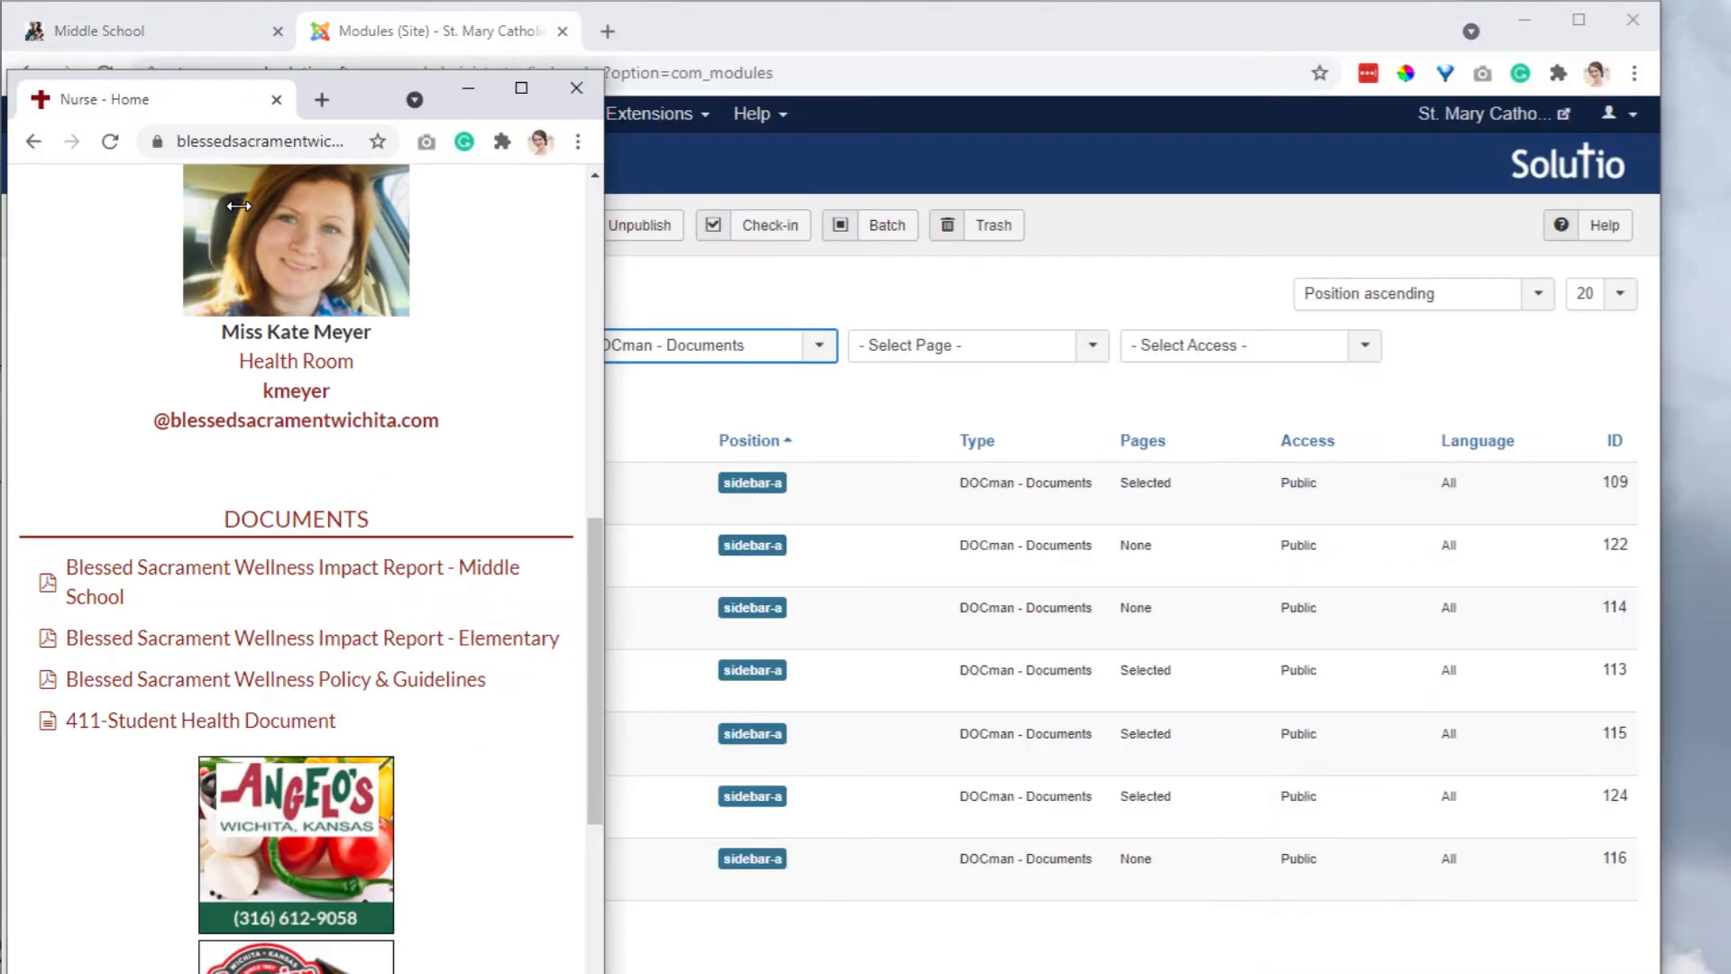
scroll(506, 512, "down", 4)
scroll(506, 586, "up", 10)
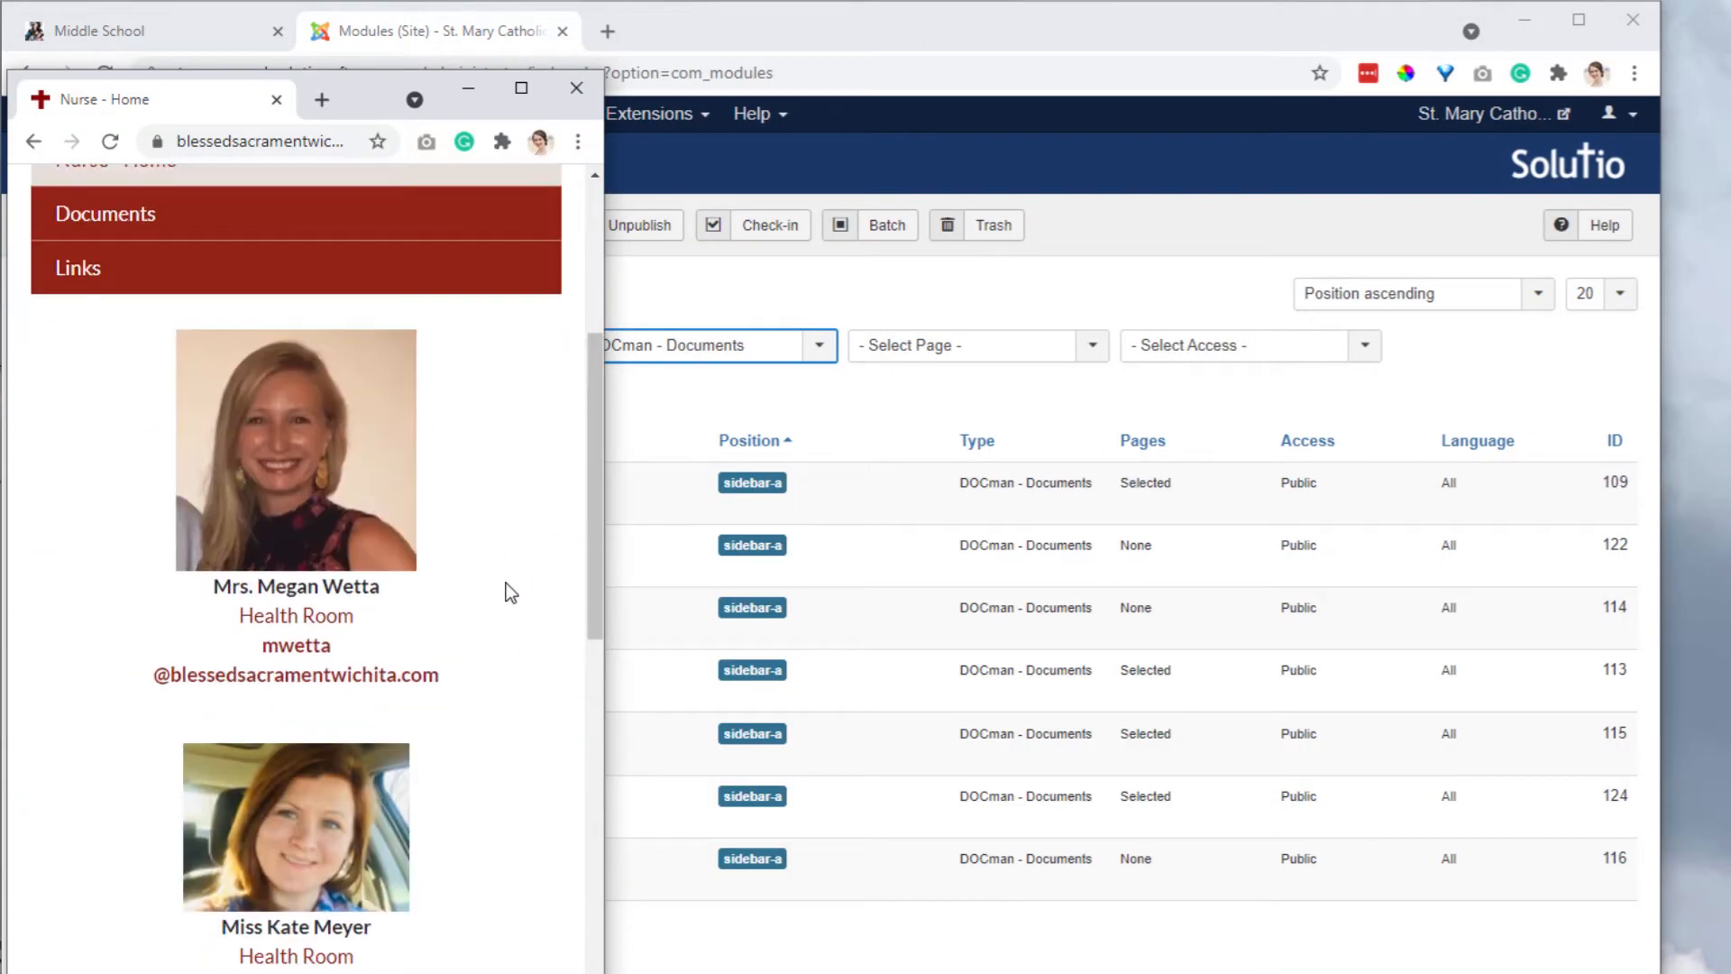
scroll(506, 587, "up", 5)
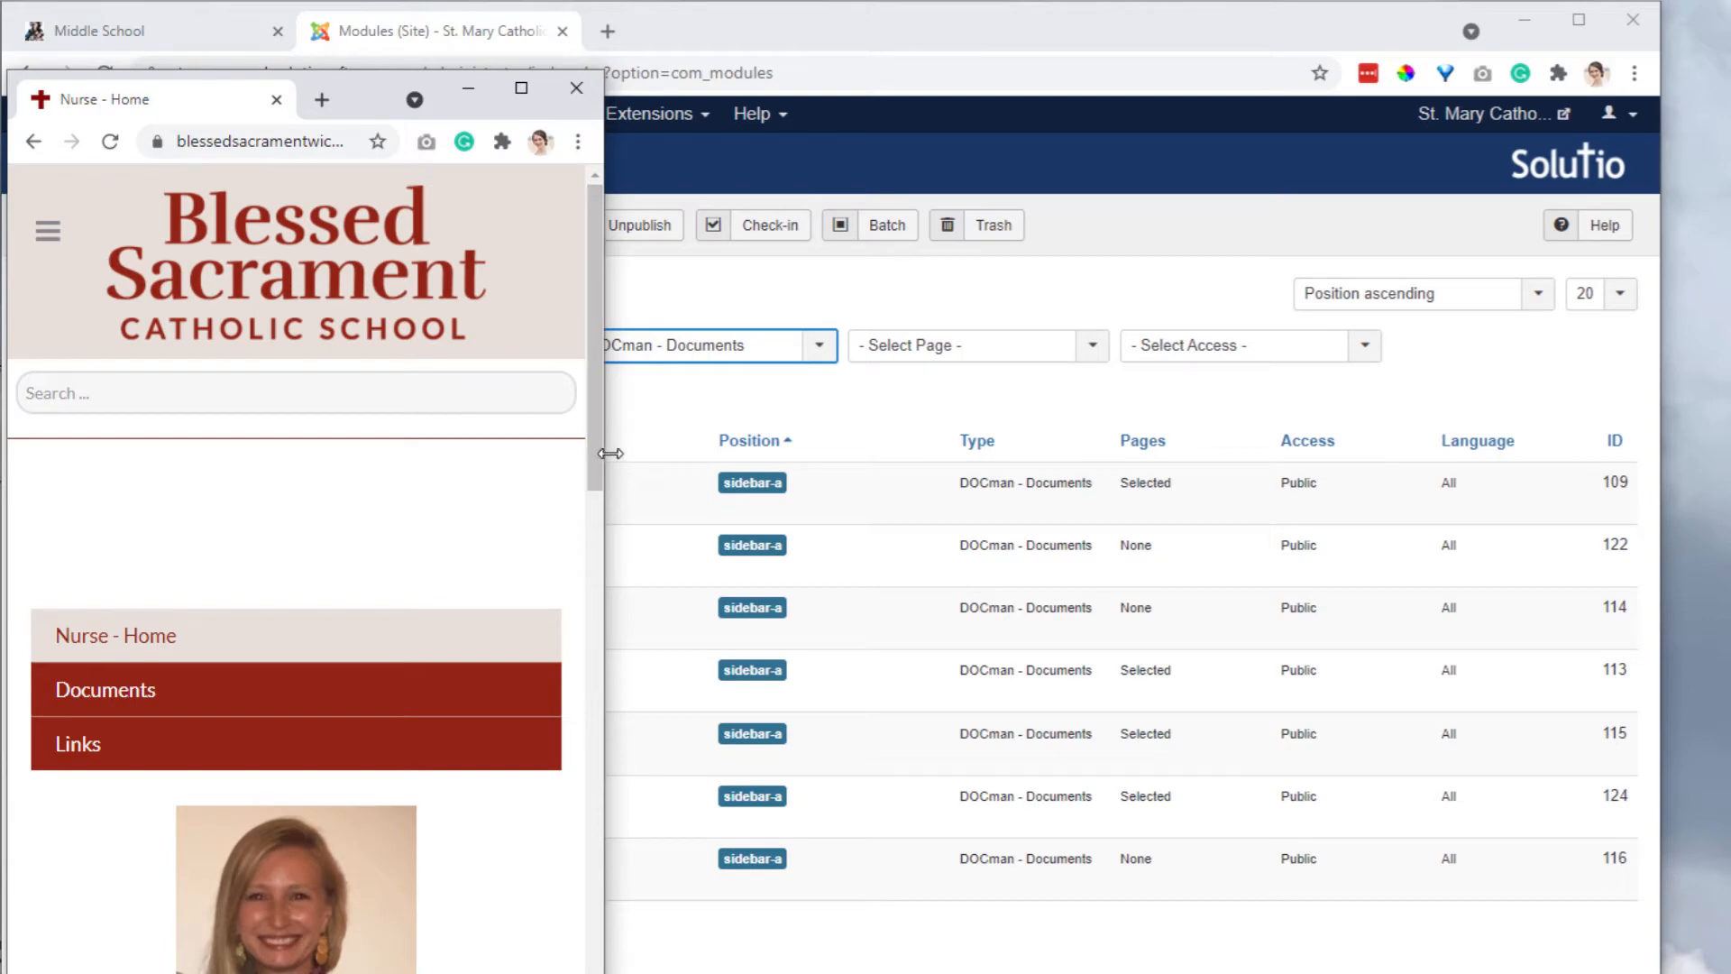
Step: Return to the parish website, open the Liturgical Ministries page and examine the Eucharistic Minister Protocol PDF link within its text
left_click(186, 36)
scroll(568, 355, "up", 3)
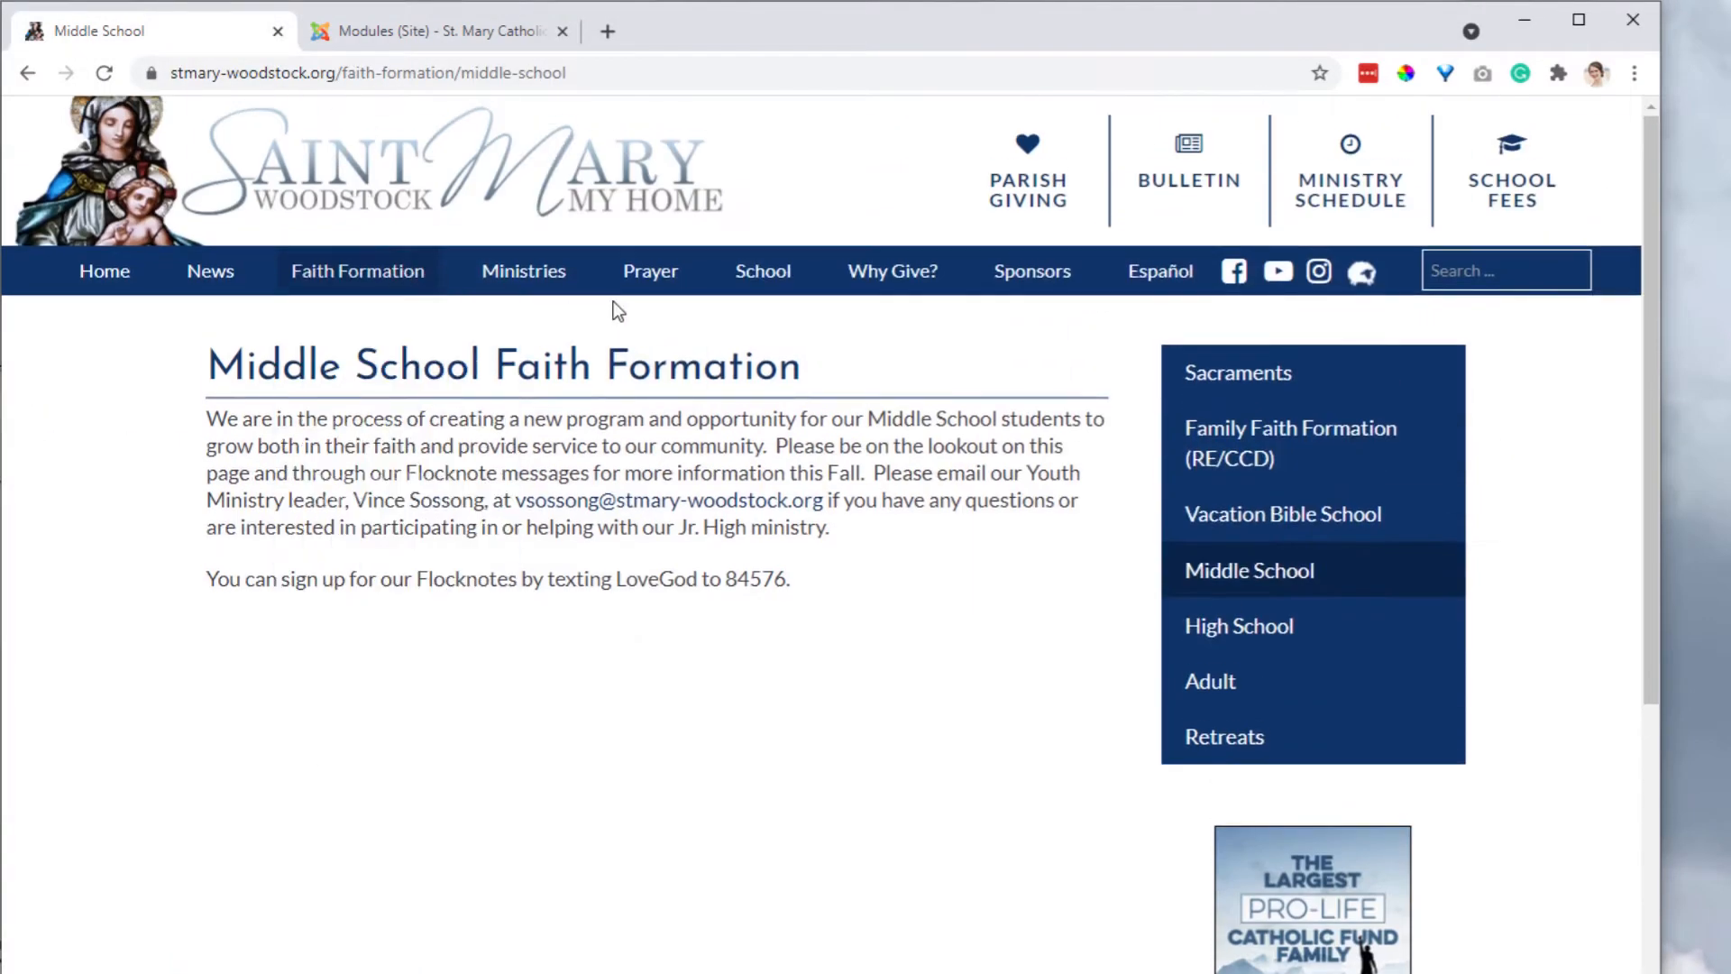
mouse_move(524, 270)
left_click(577, 680)
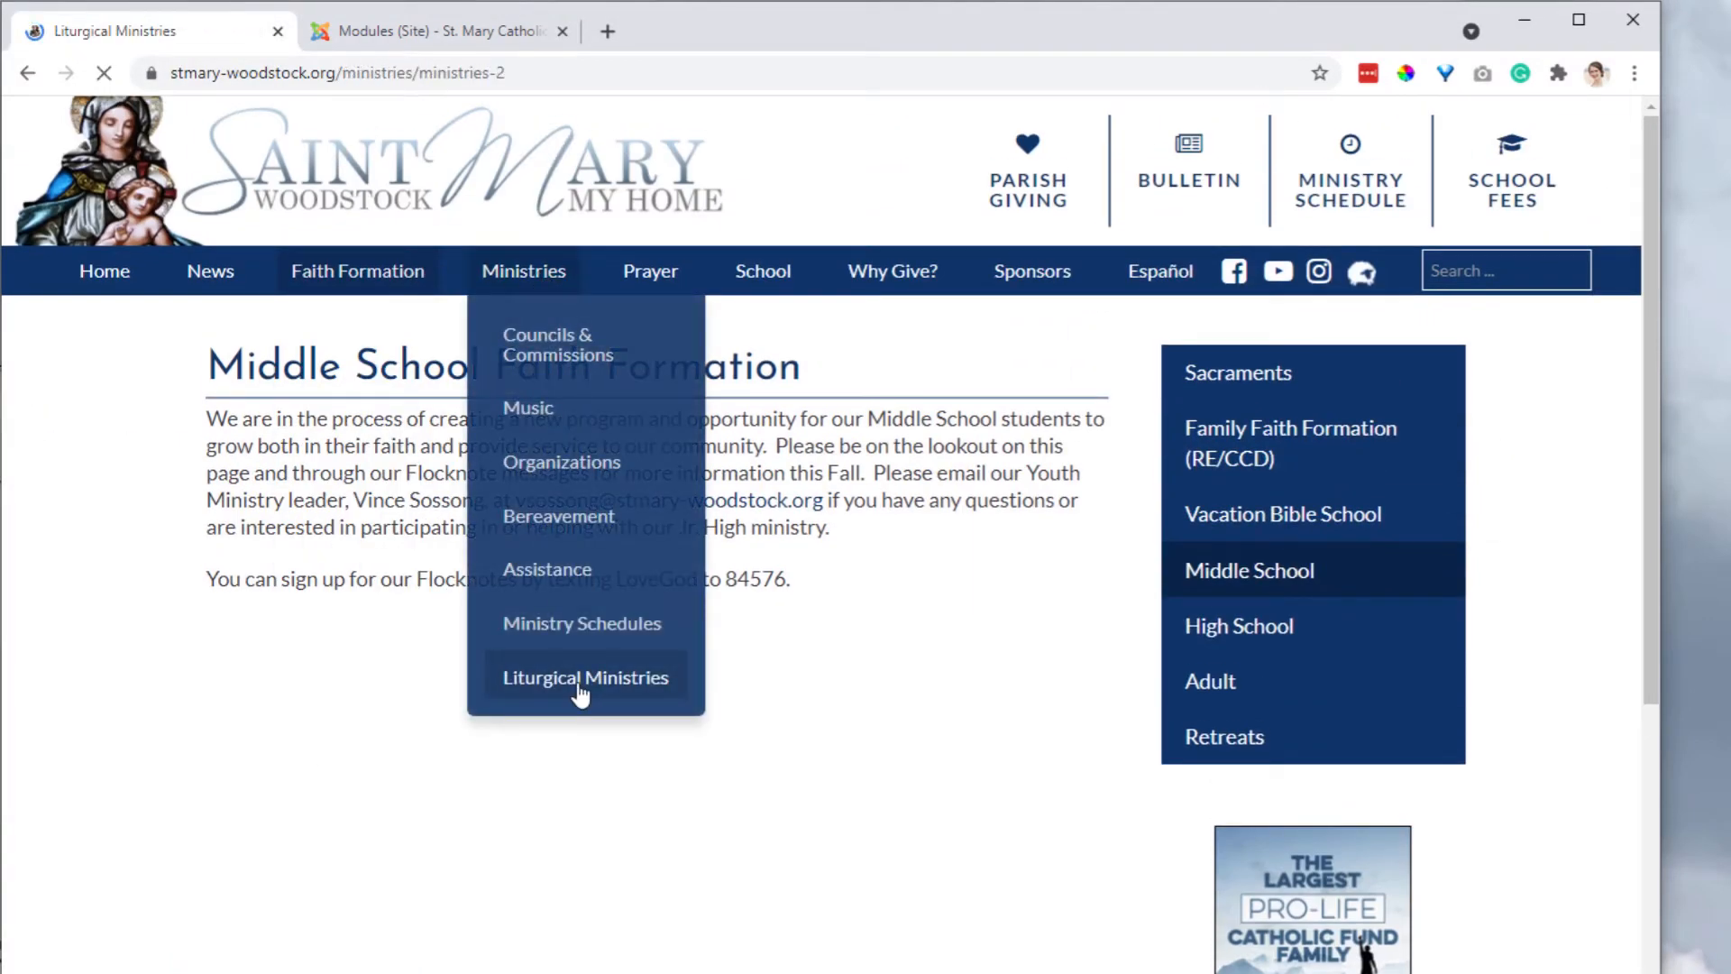
scroll(648, 804, "down", 1)
left_click_drag(636, 808, 176, 806)
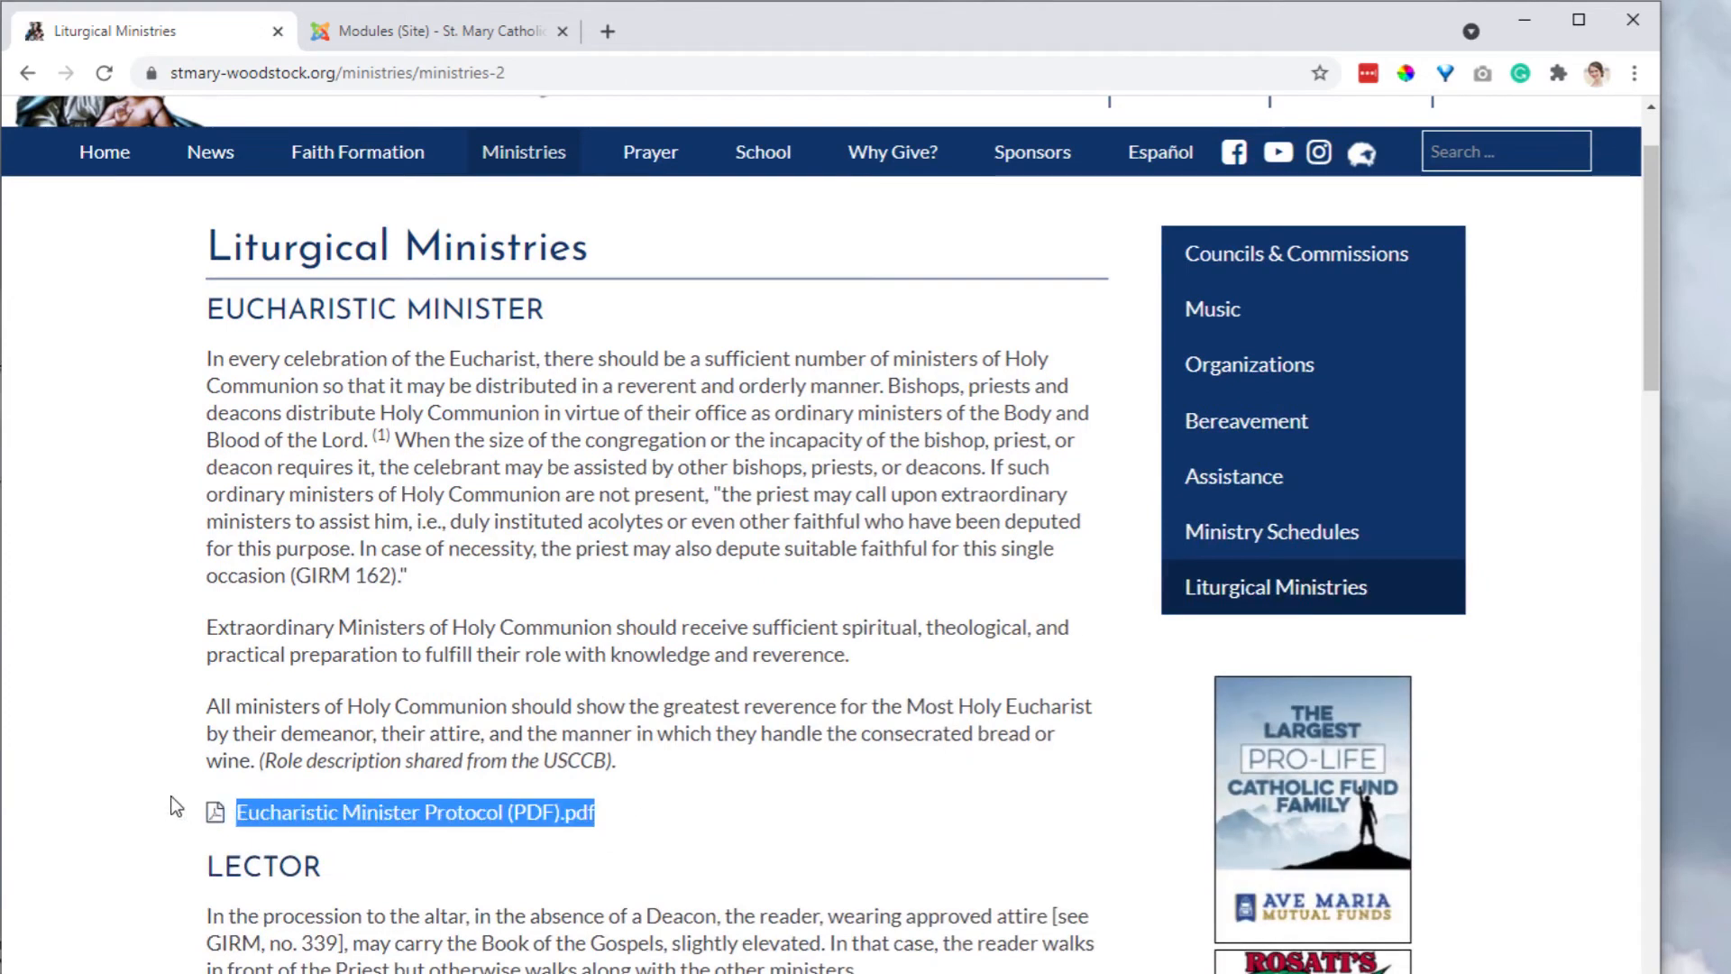
left_click(476, 749)
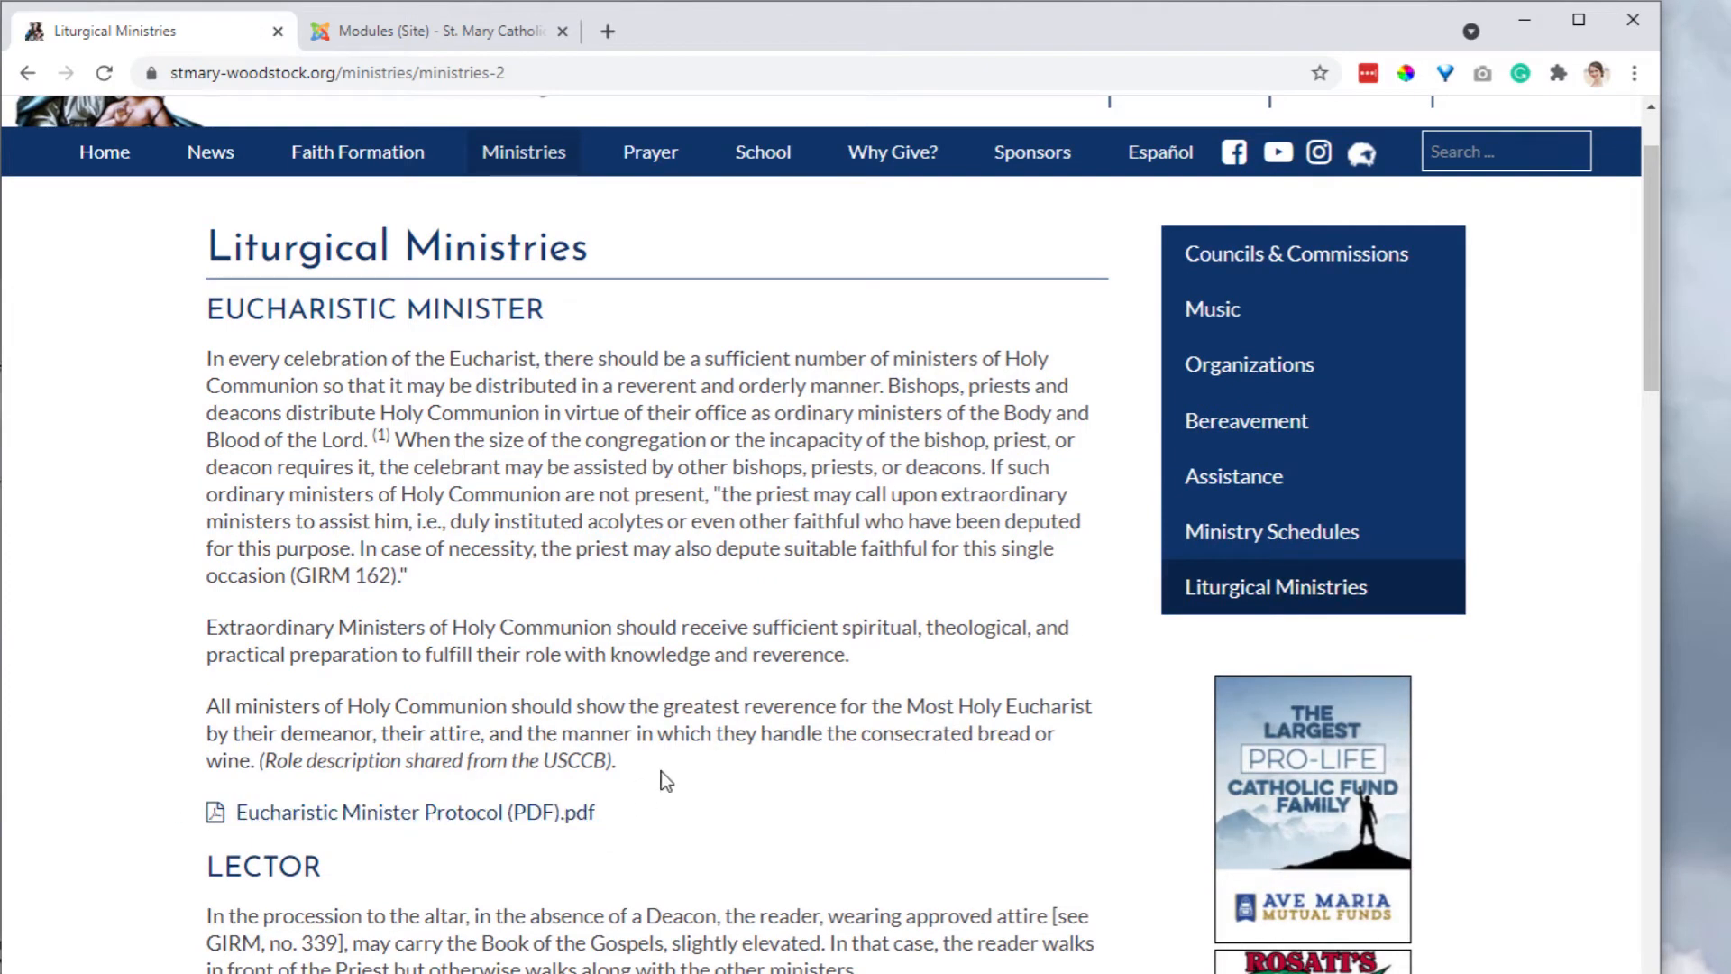
Step: View the parish website's Ministry Schedules page and close the separate Nurse - Home window
left_click(1300, 532)
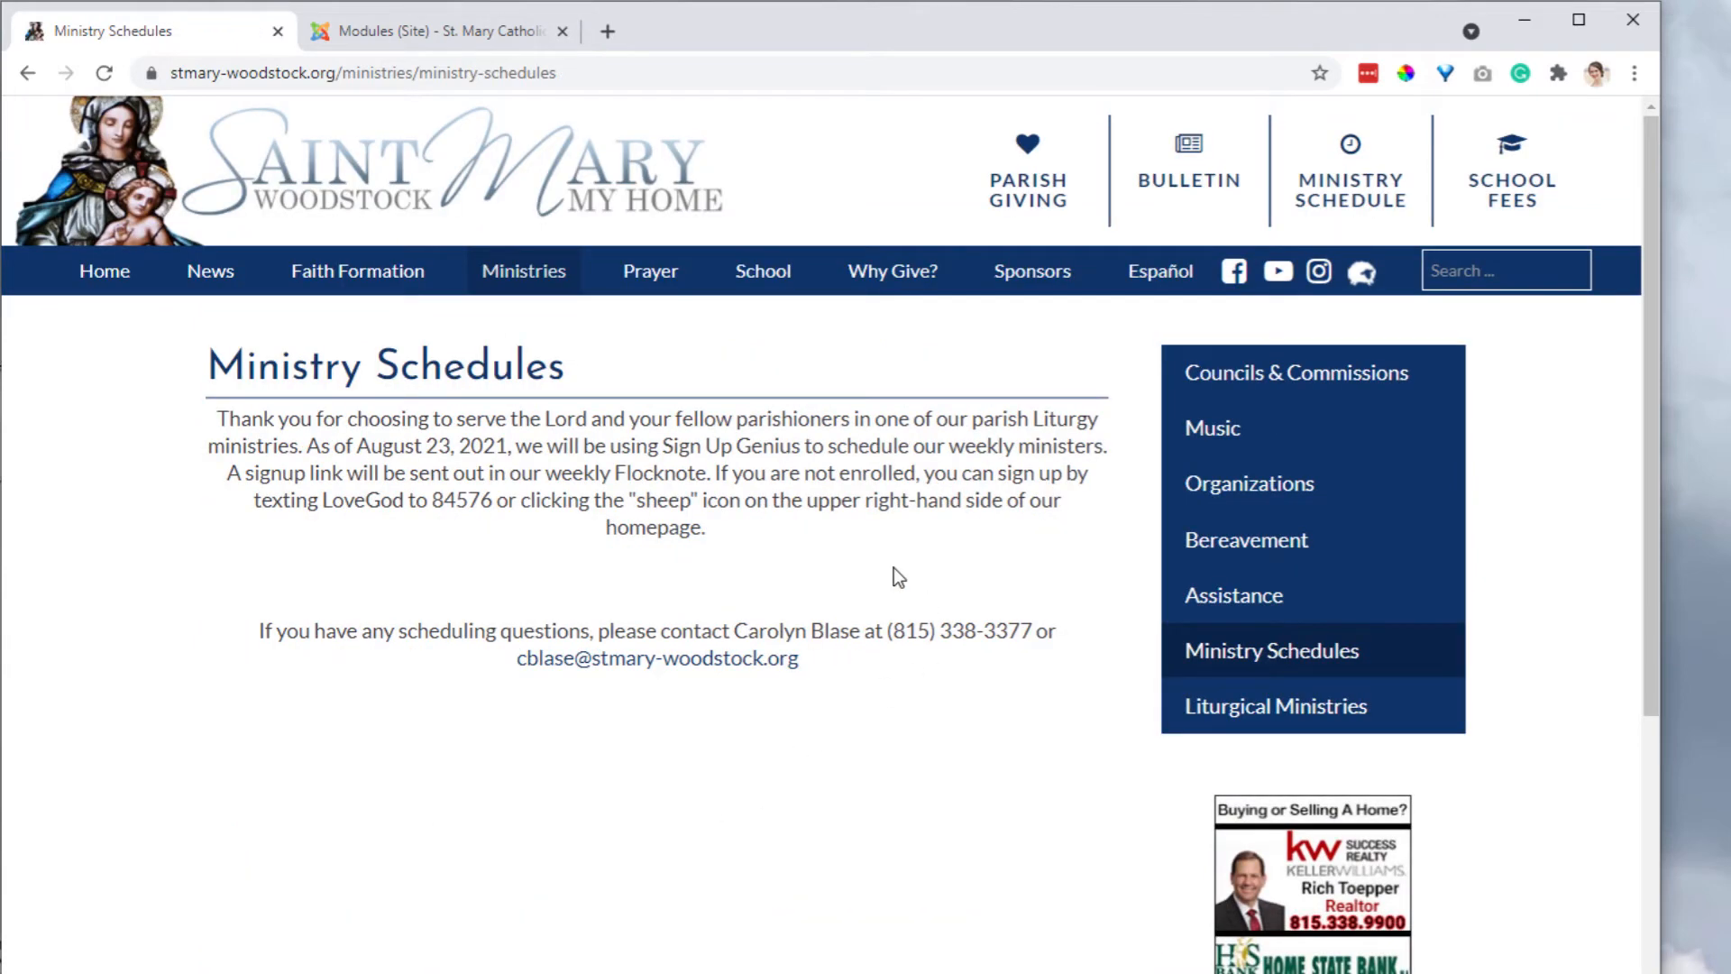
scroll(894, 567, "down", 5)
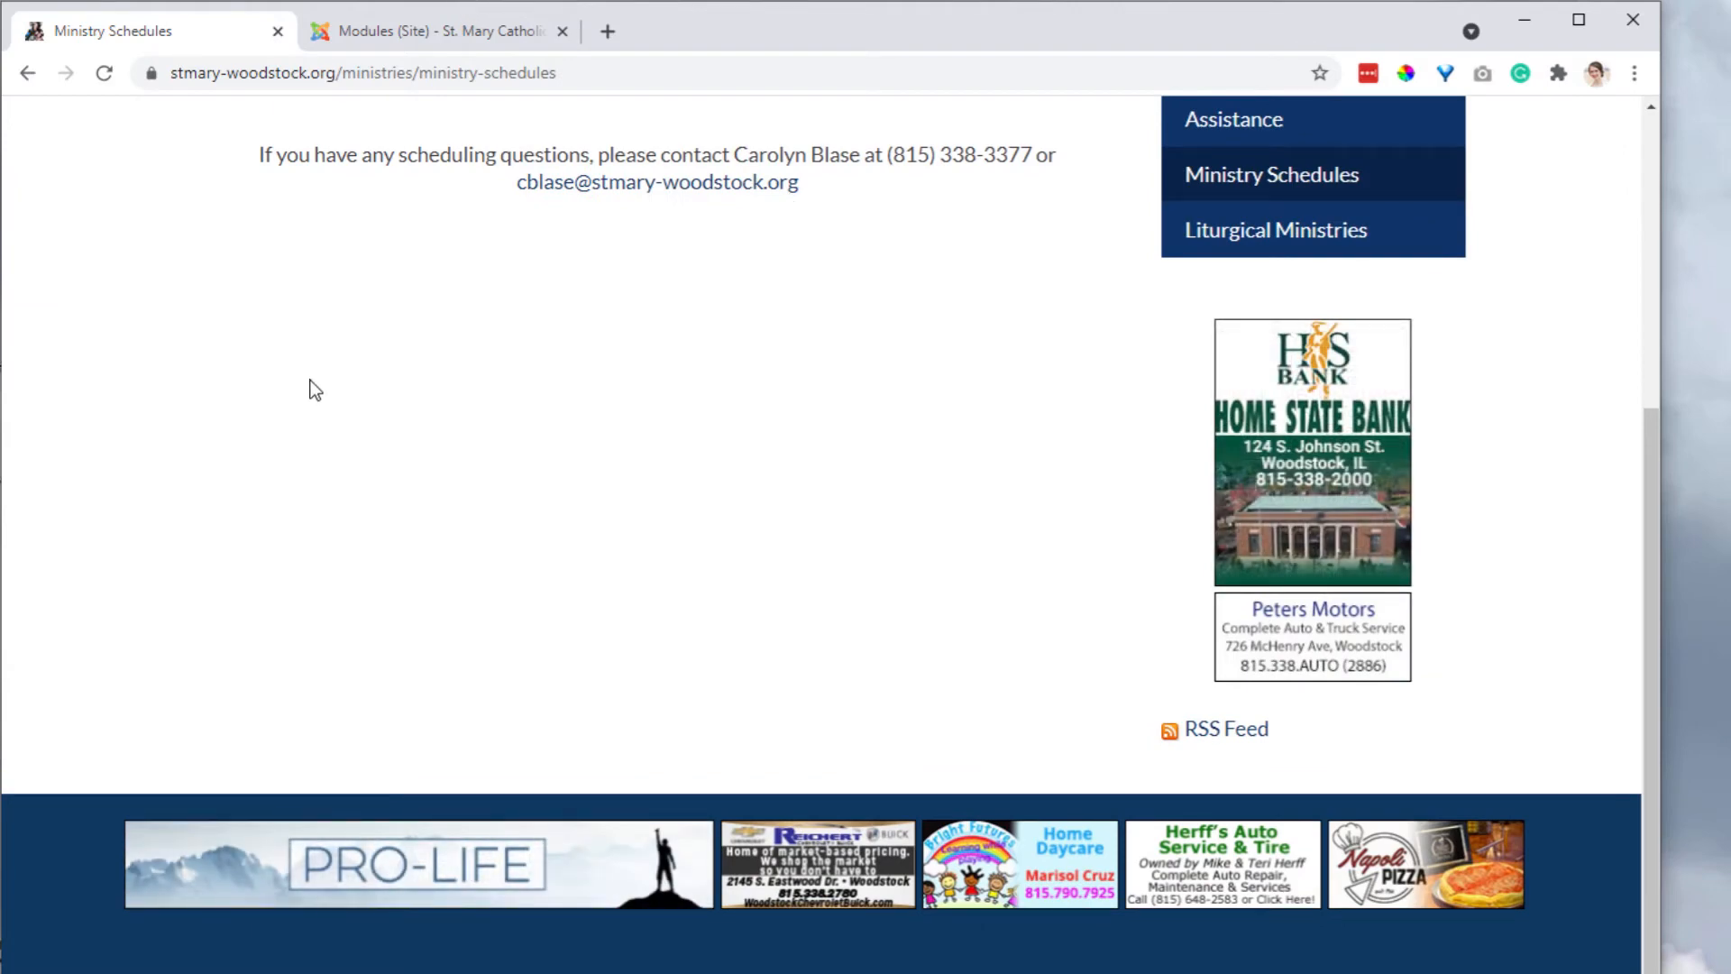
key("alt+Tab")
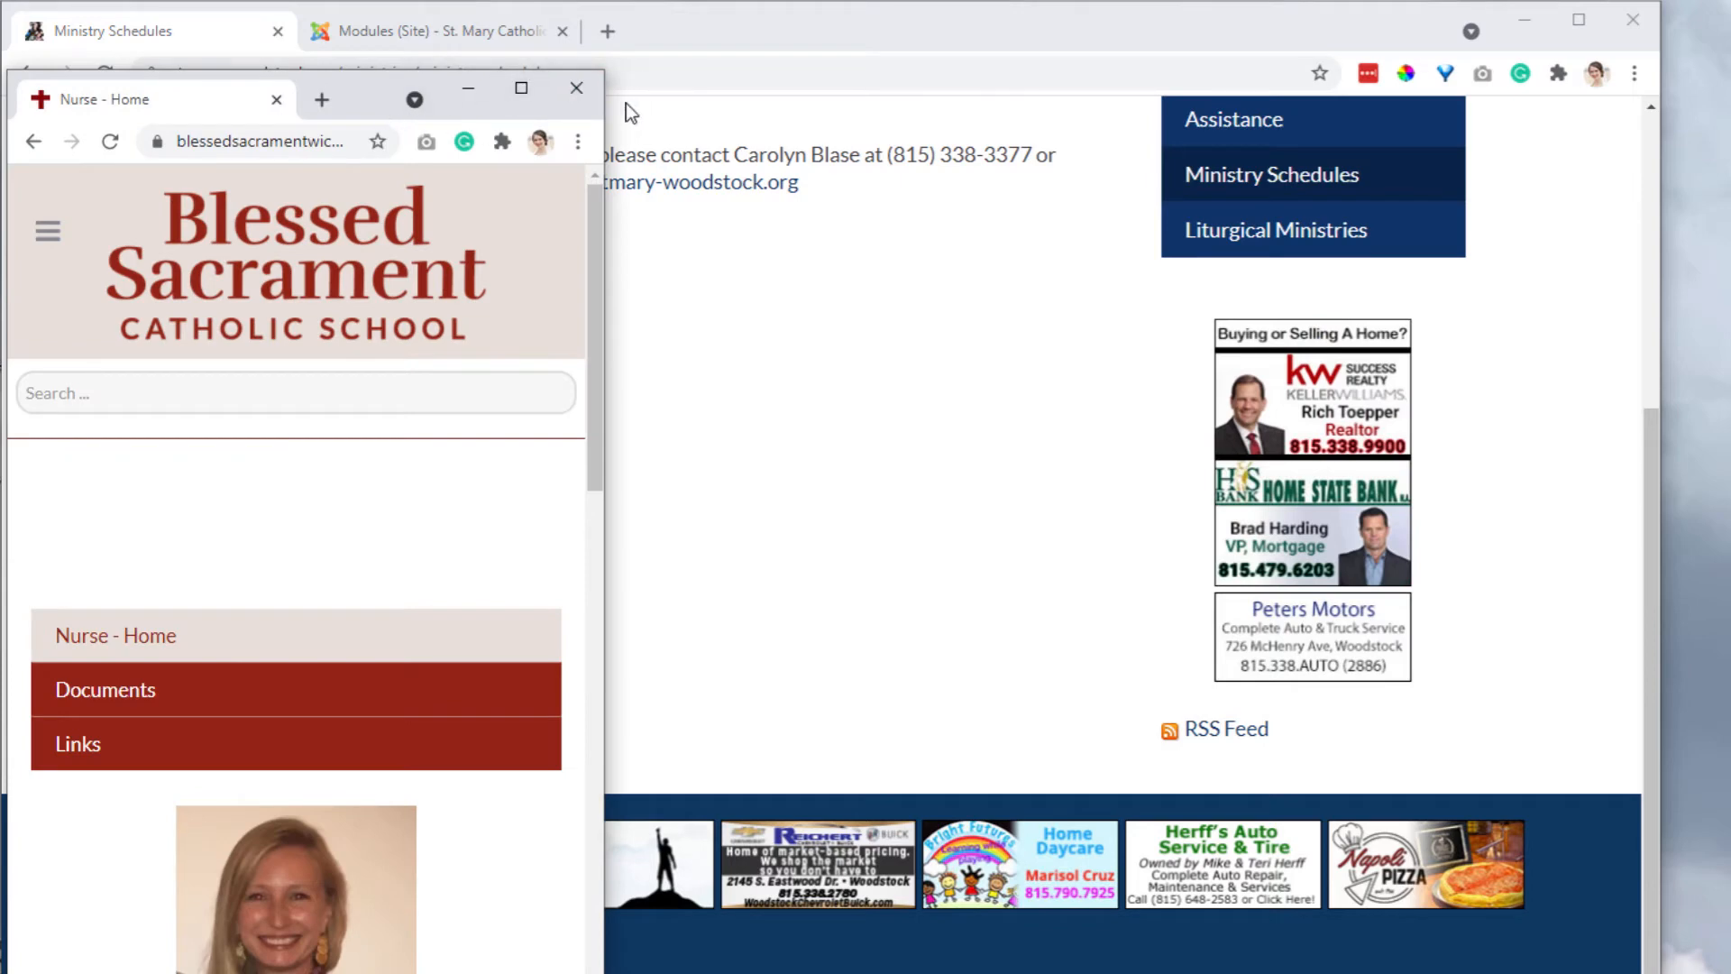
left_click(577, 88)
scroll(852, 522, "up", 2)
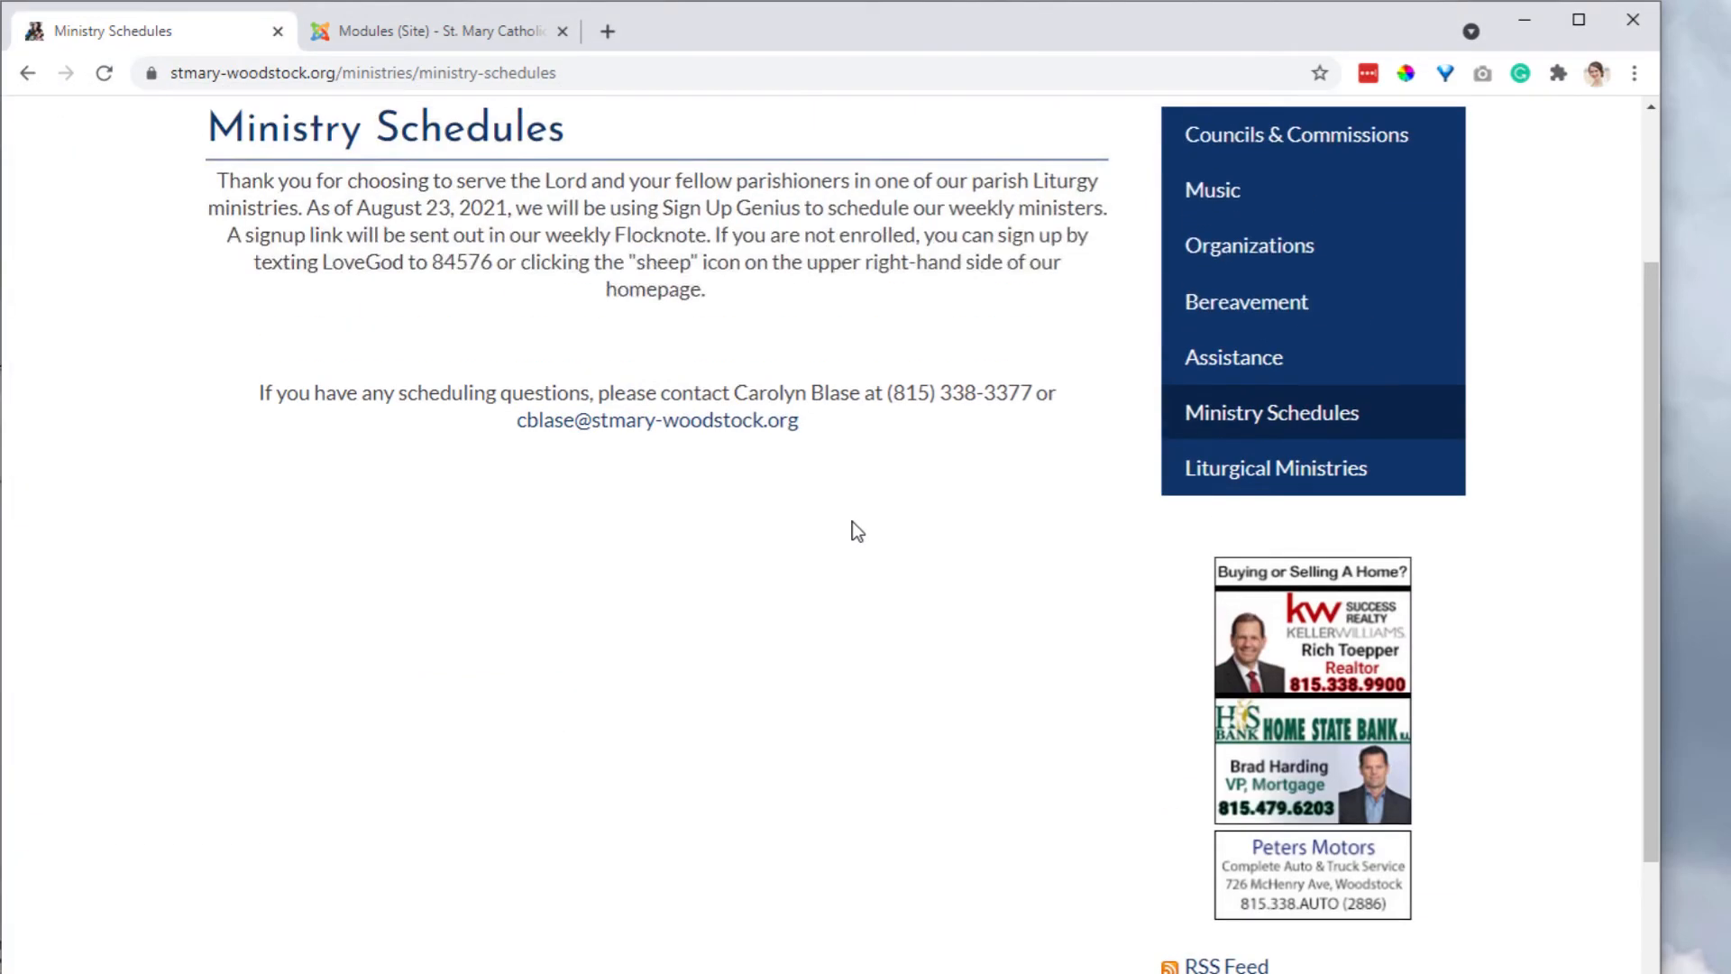
Step: Return to the site administration, open the Document Manager and expand the Ministry Schedules category to review its subcategories
left_click(424, 32)
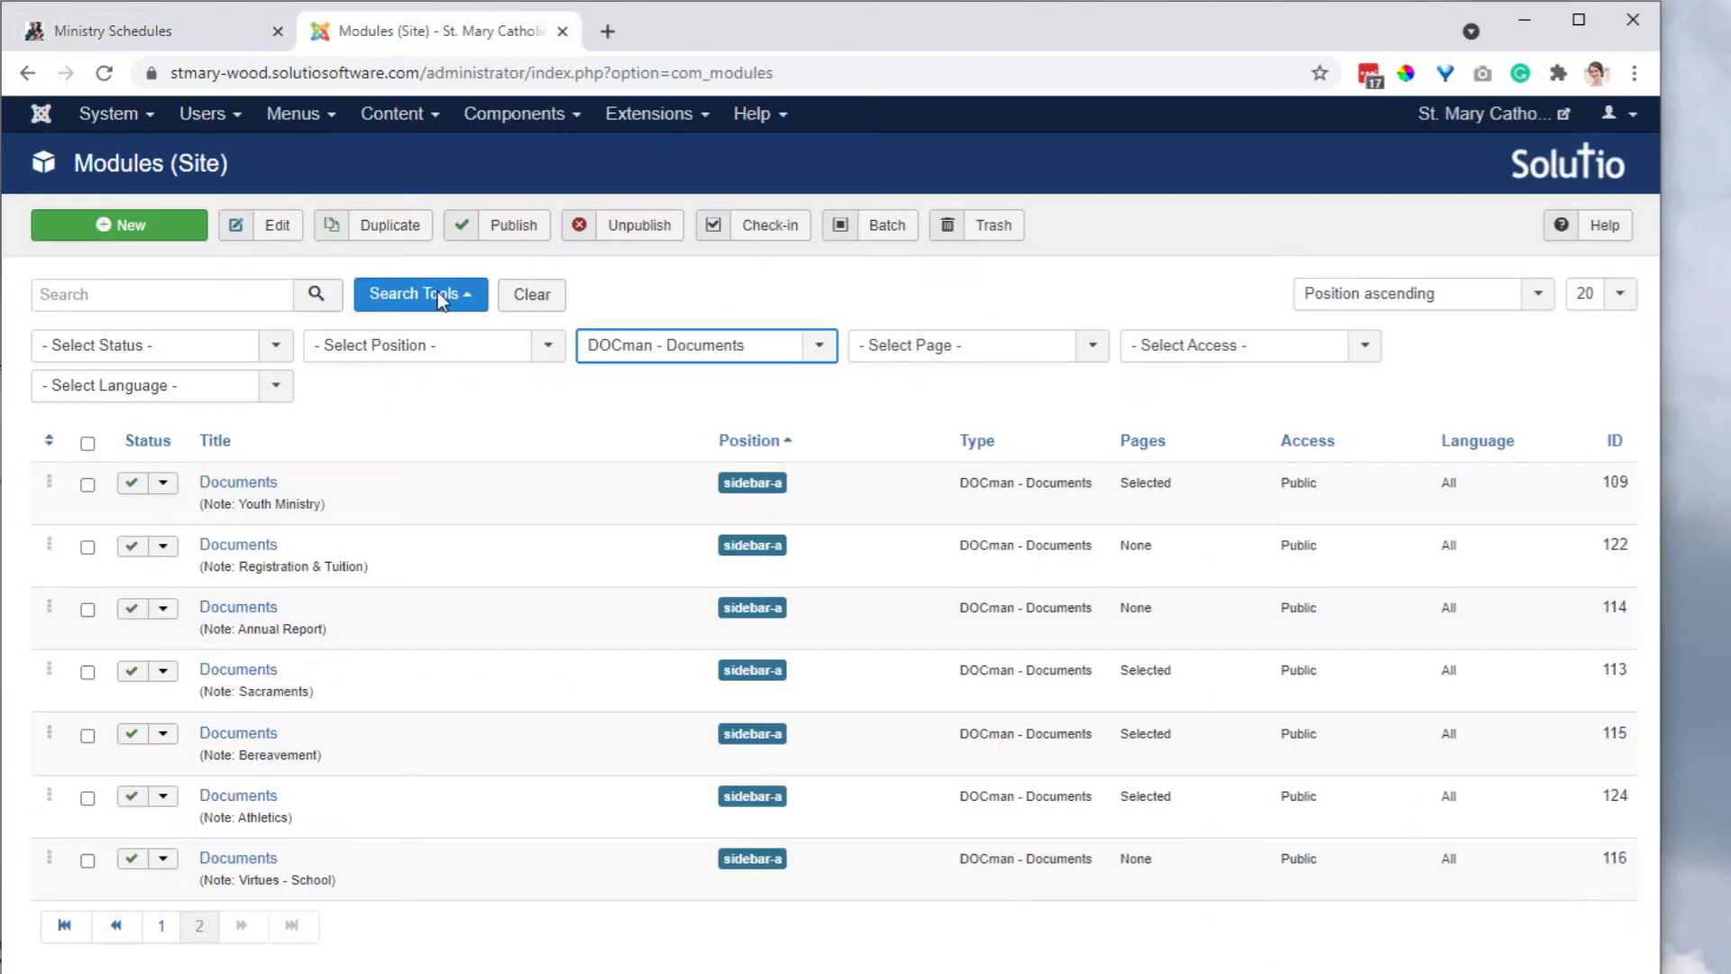
left_click(45, 116)
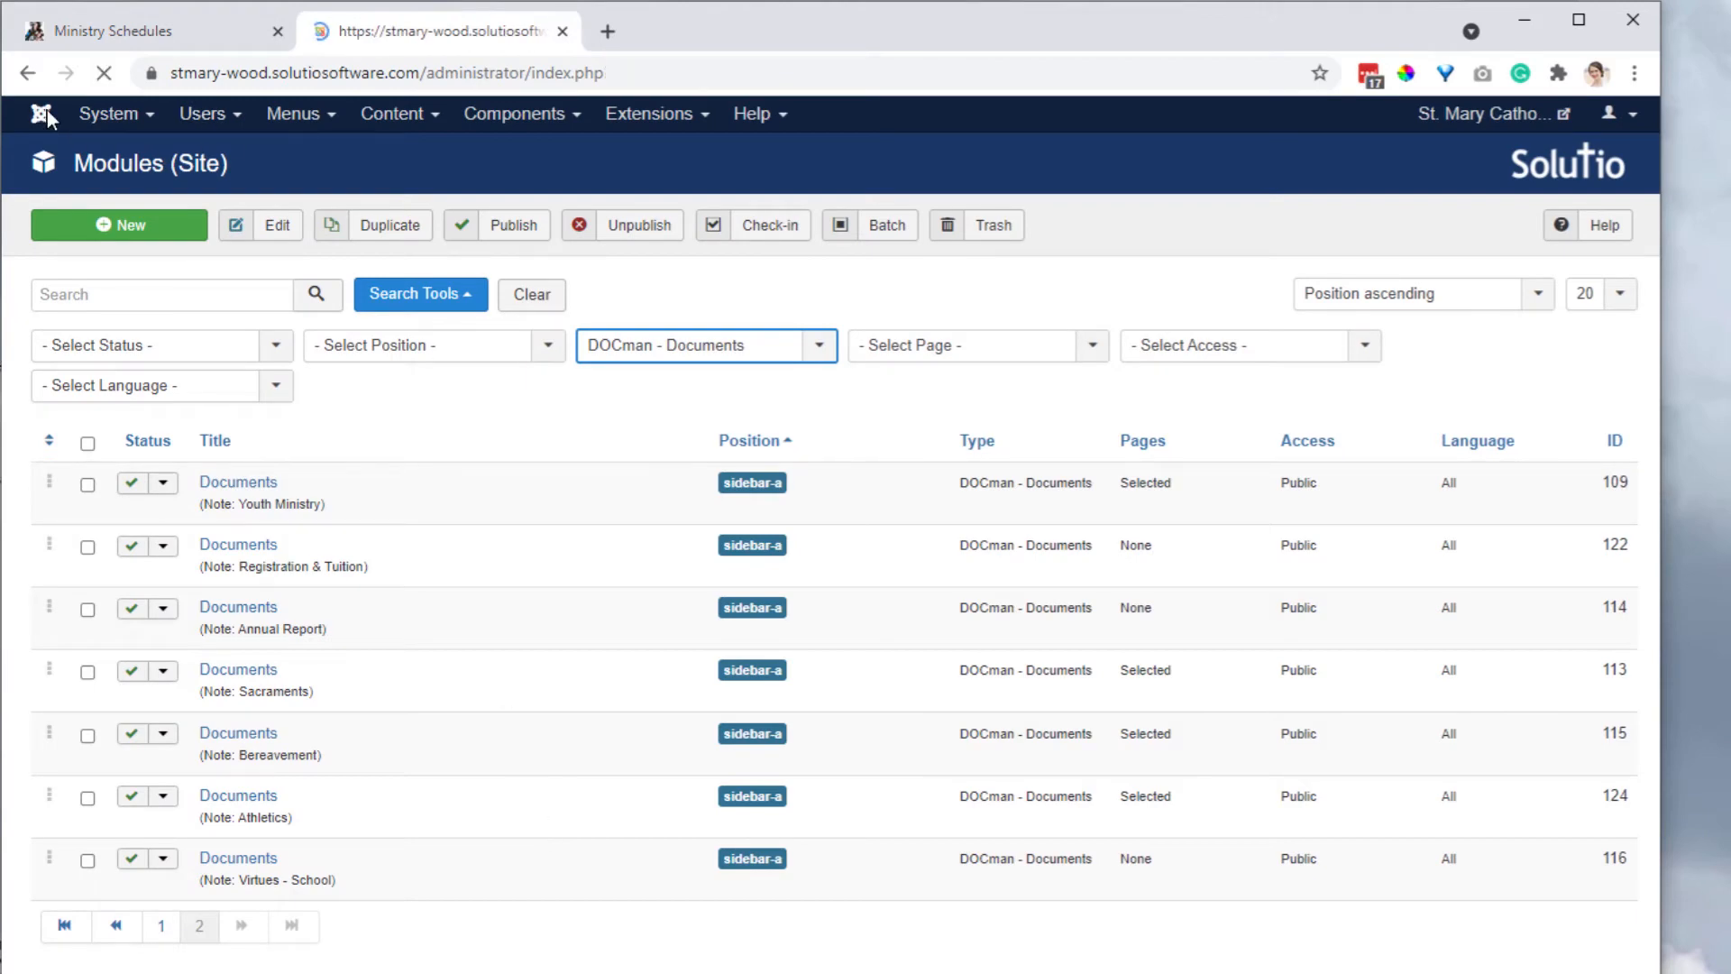
left_click(537, 285)
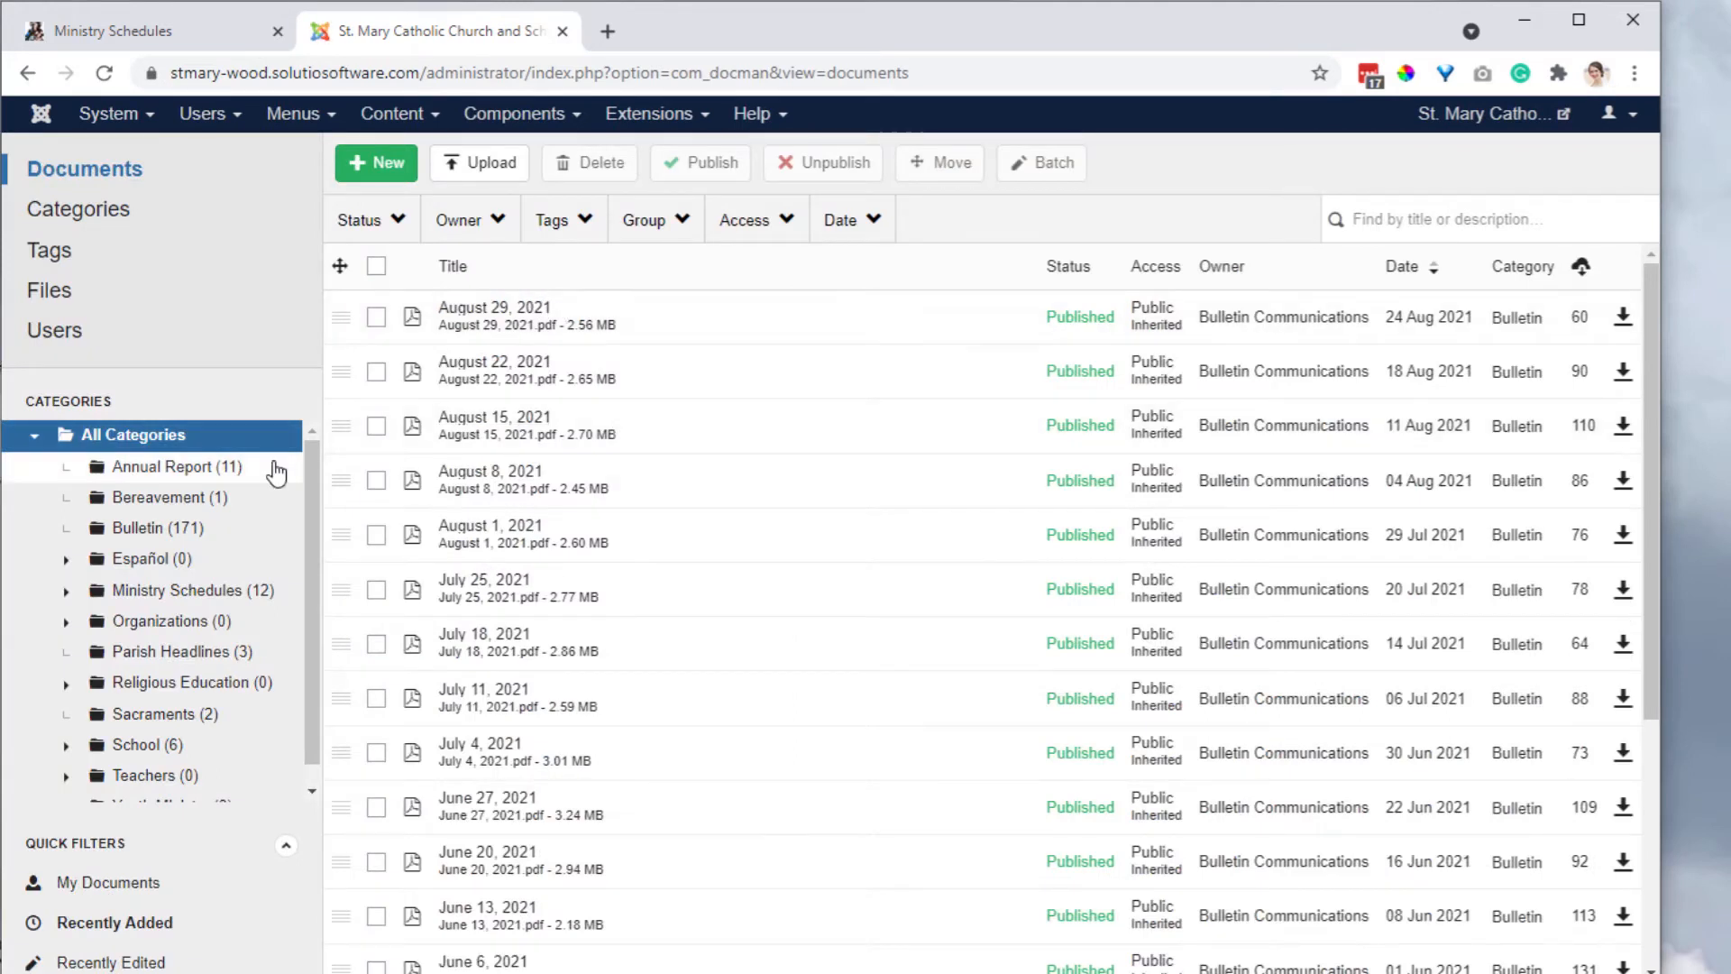
scroll(252, 559, "down", 1)
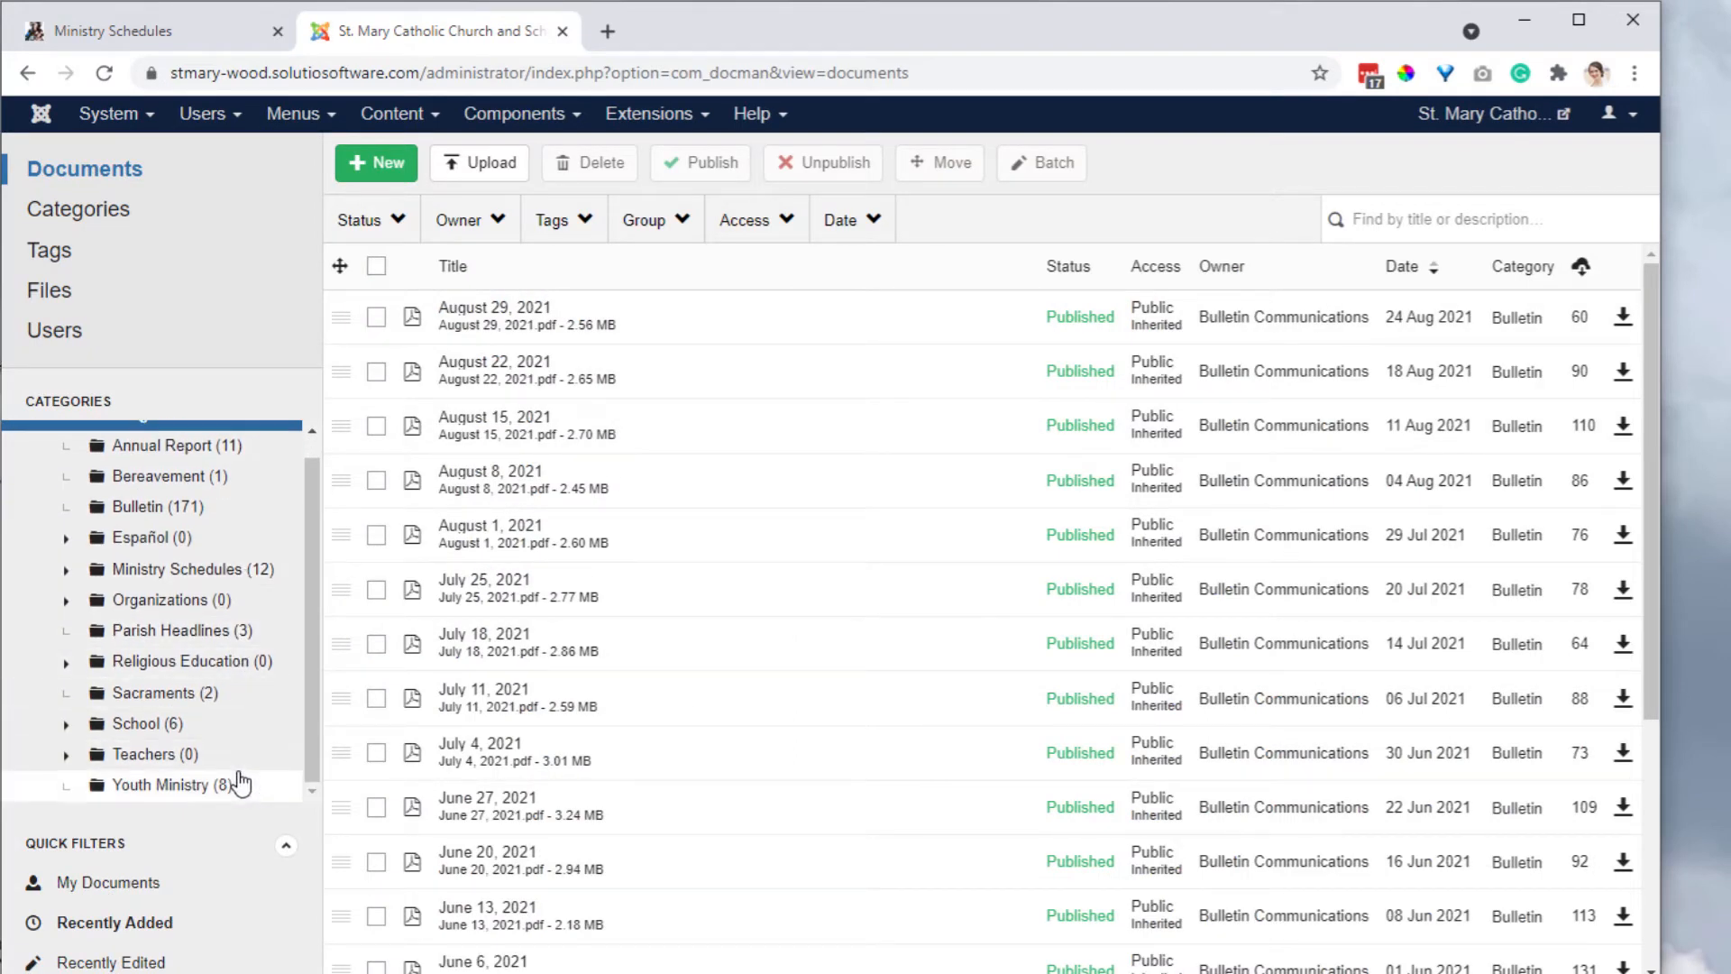
left_click(66, 600)
left_click(65, 569)
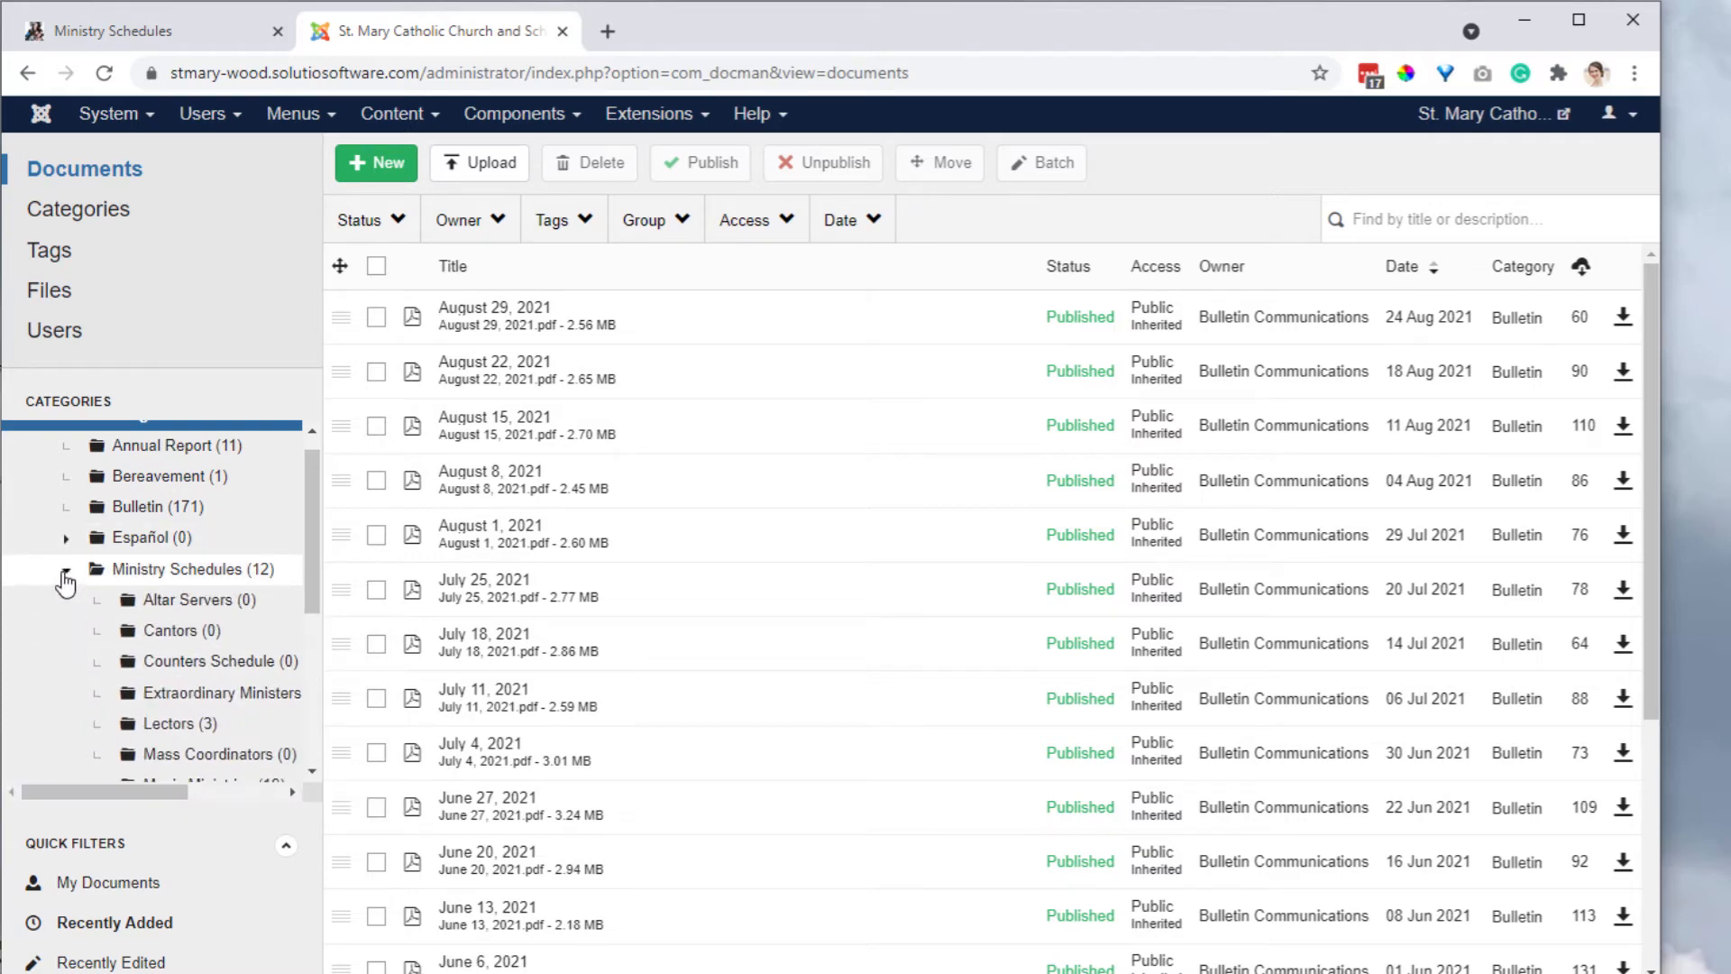
scroll(66, 580, "down", 3)
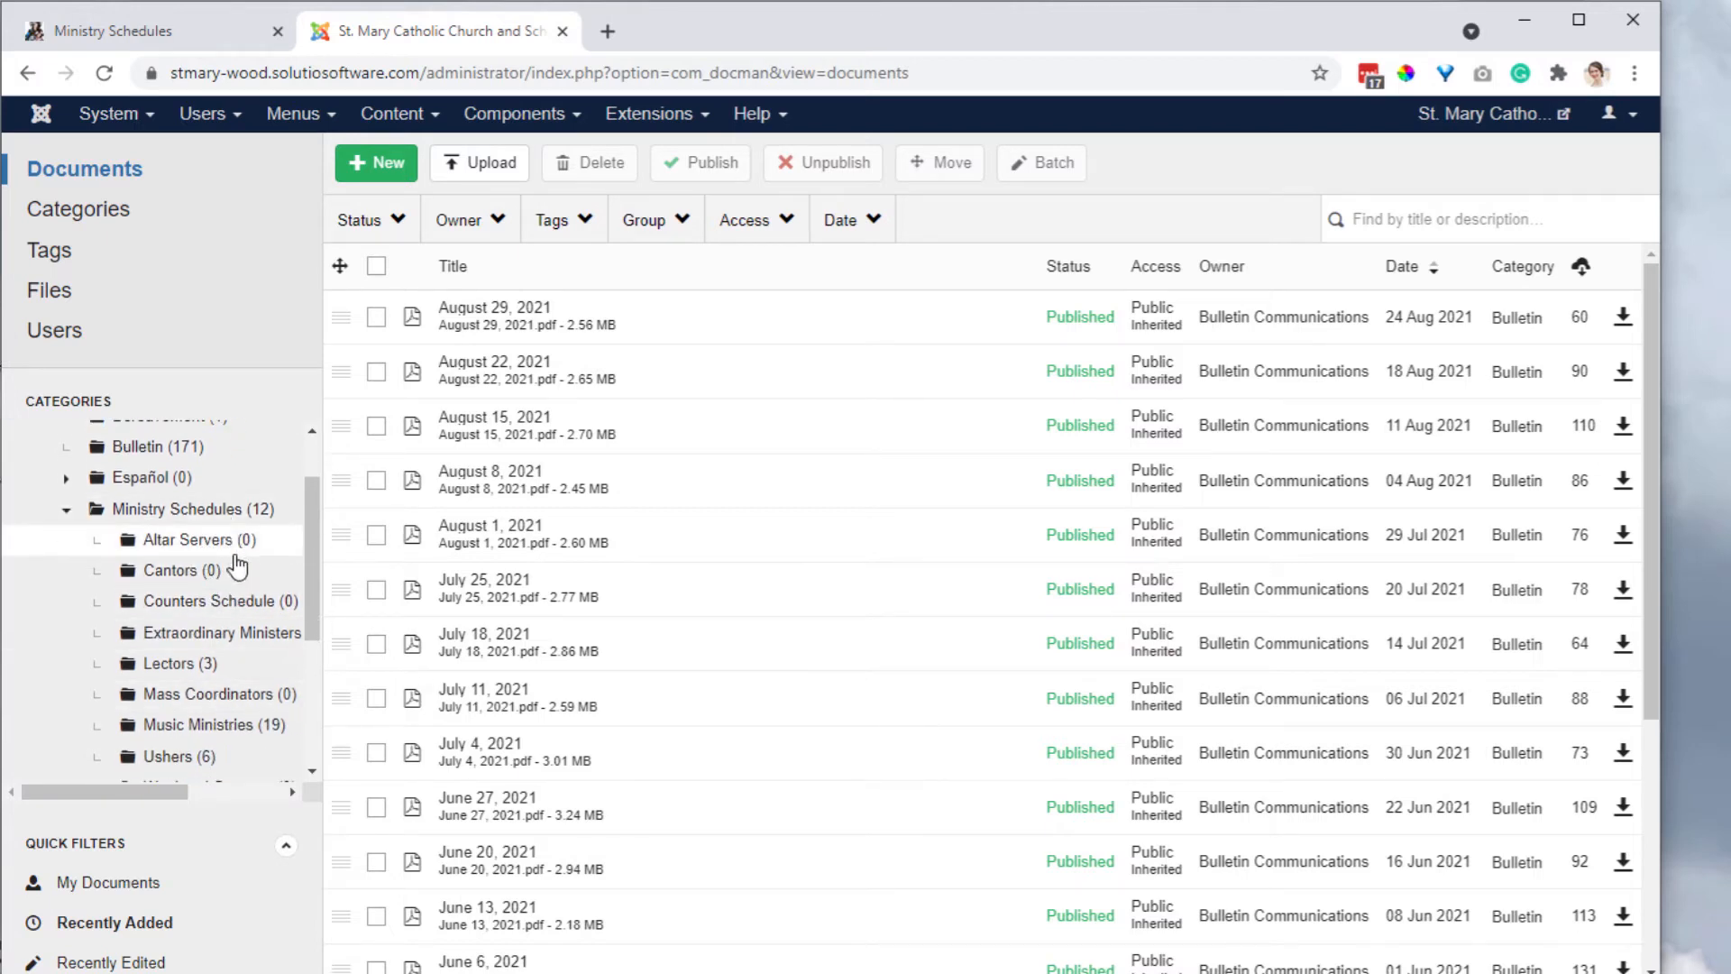
Step: Review the remaining document categories, including the Ministry Schedules subcategories and Organizations, and open the category management list
scroll(245, 715, "down", 3)
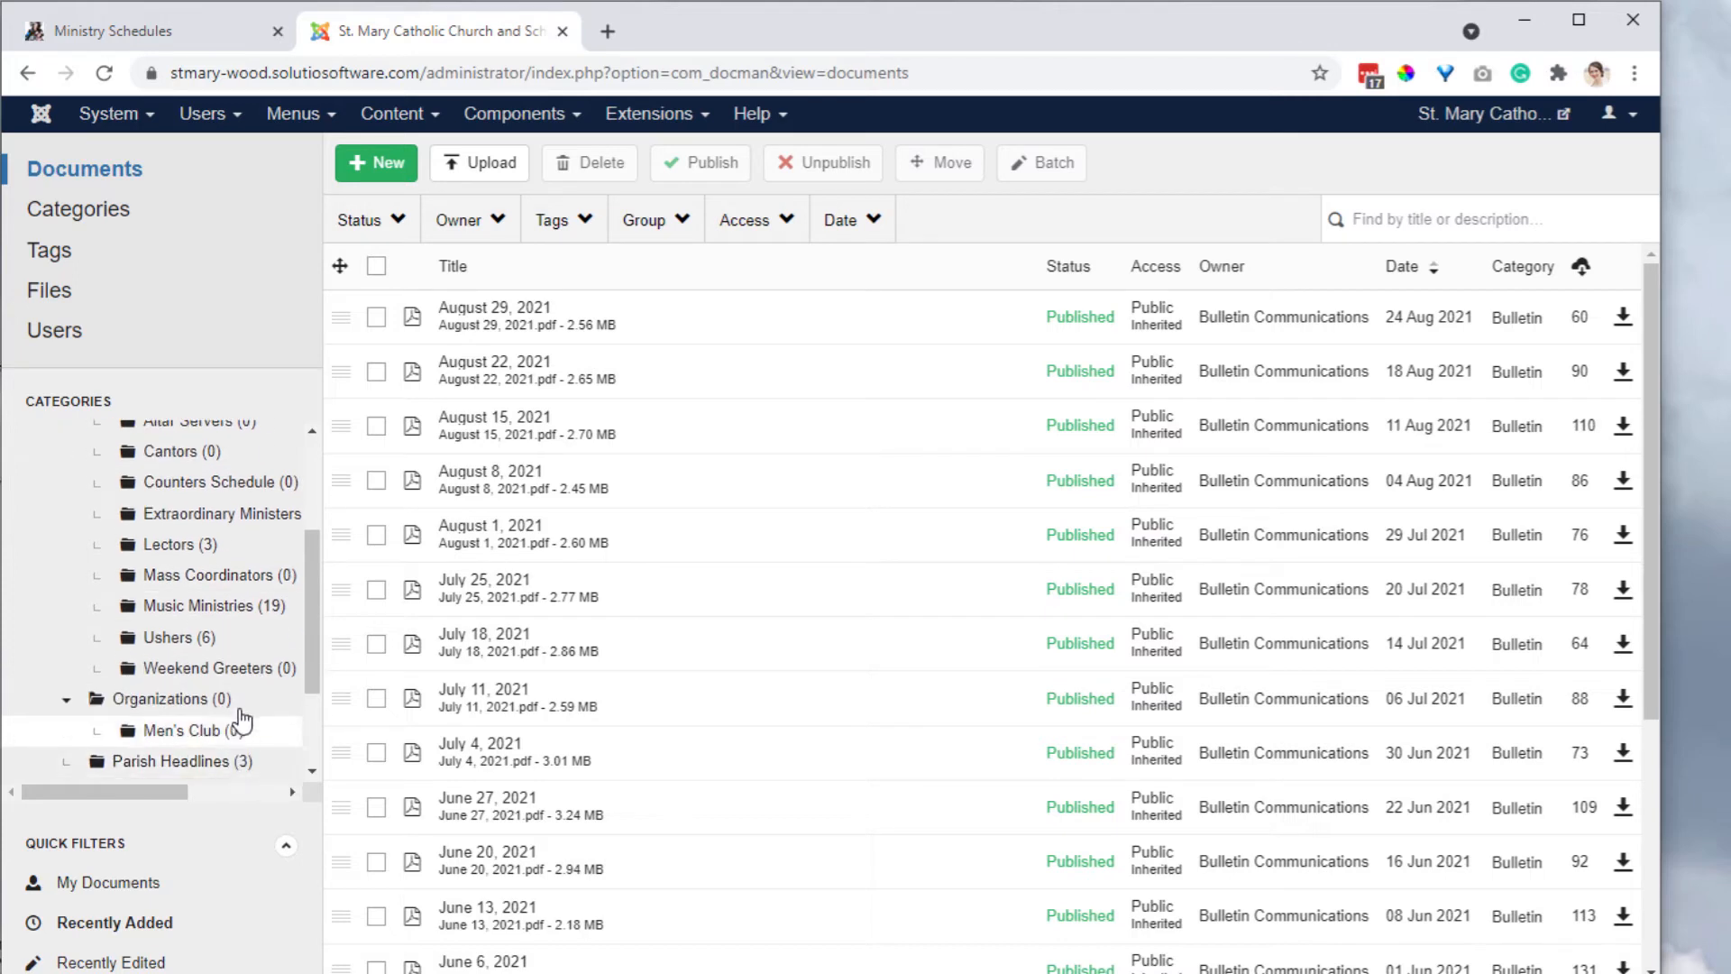
scroll(215, 518, "up", 5)
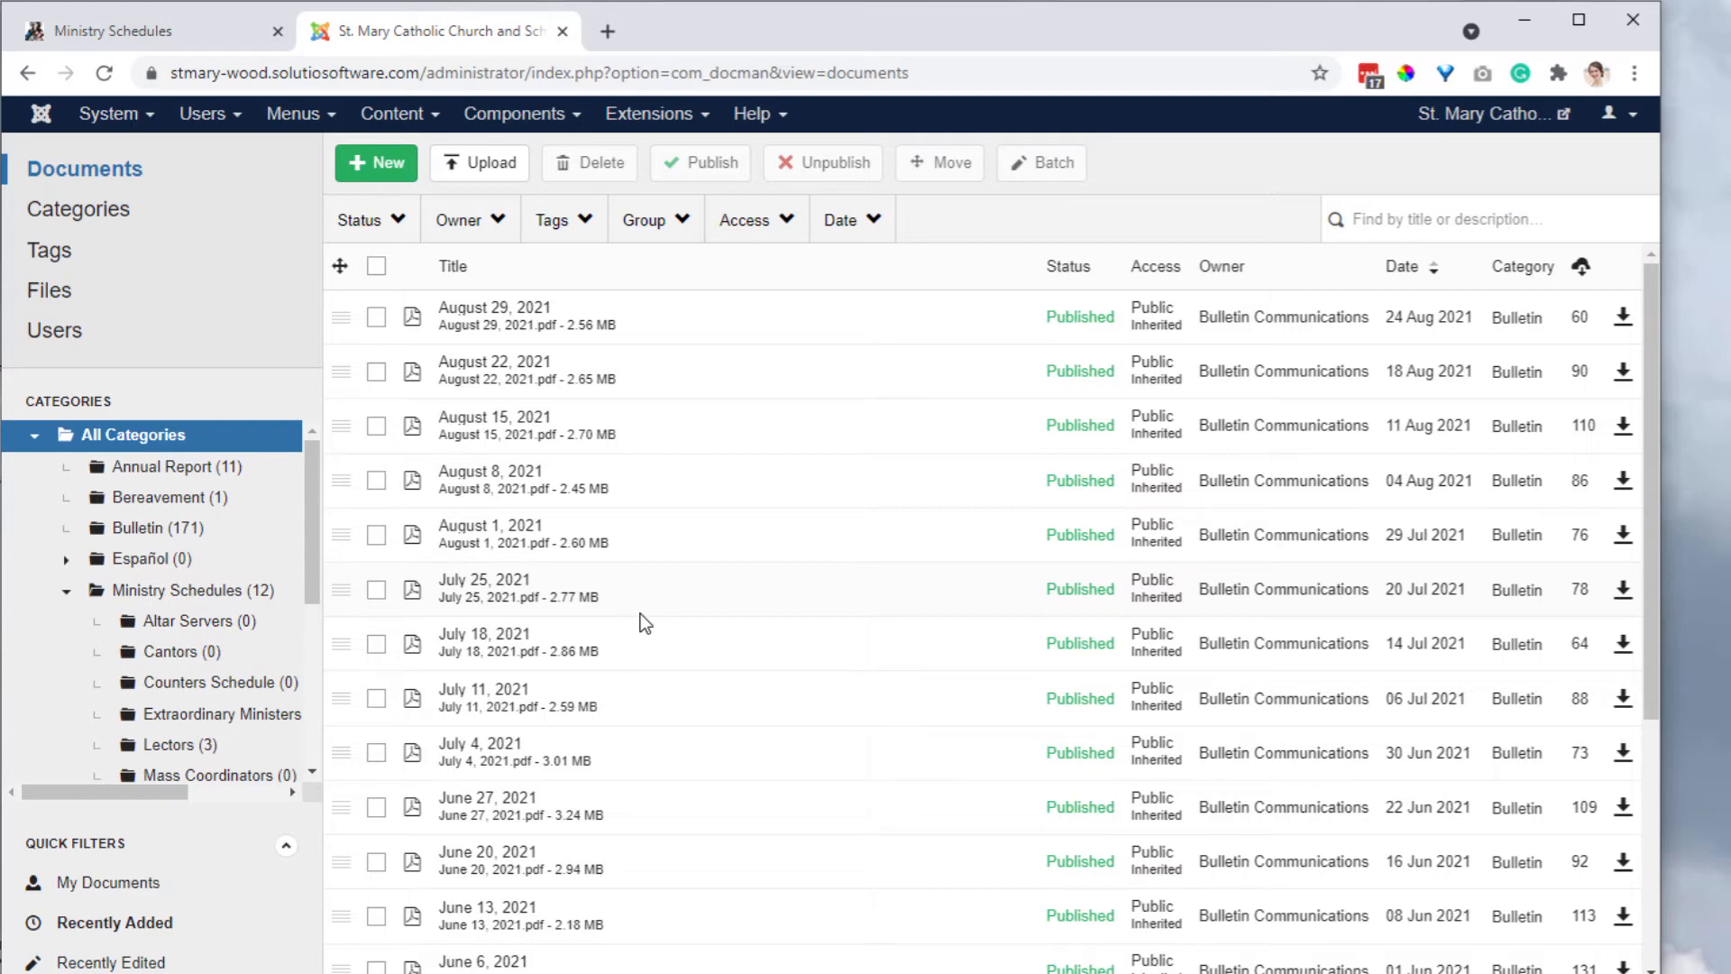
left_click(136, 219)
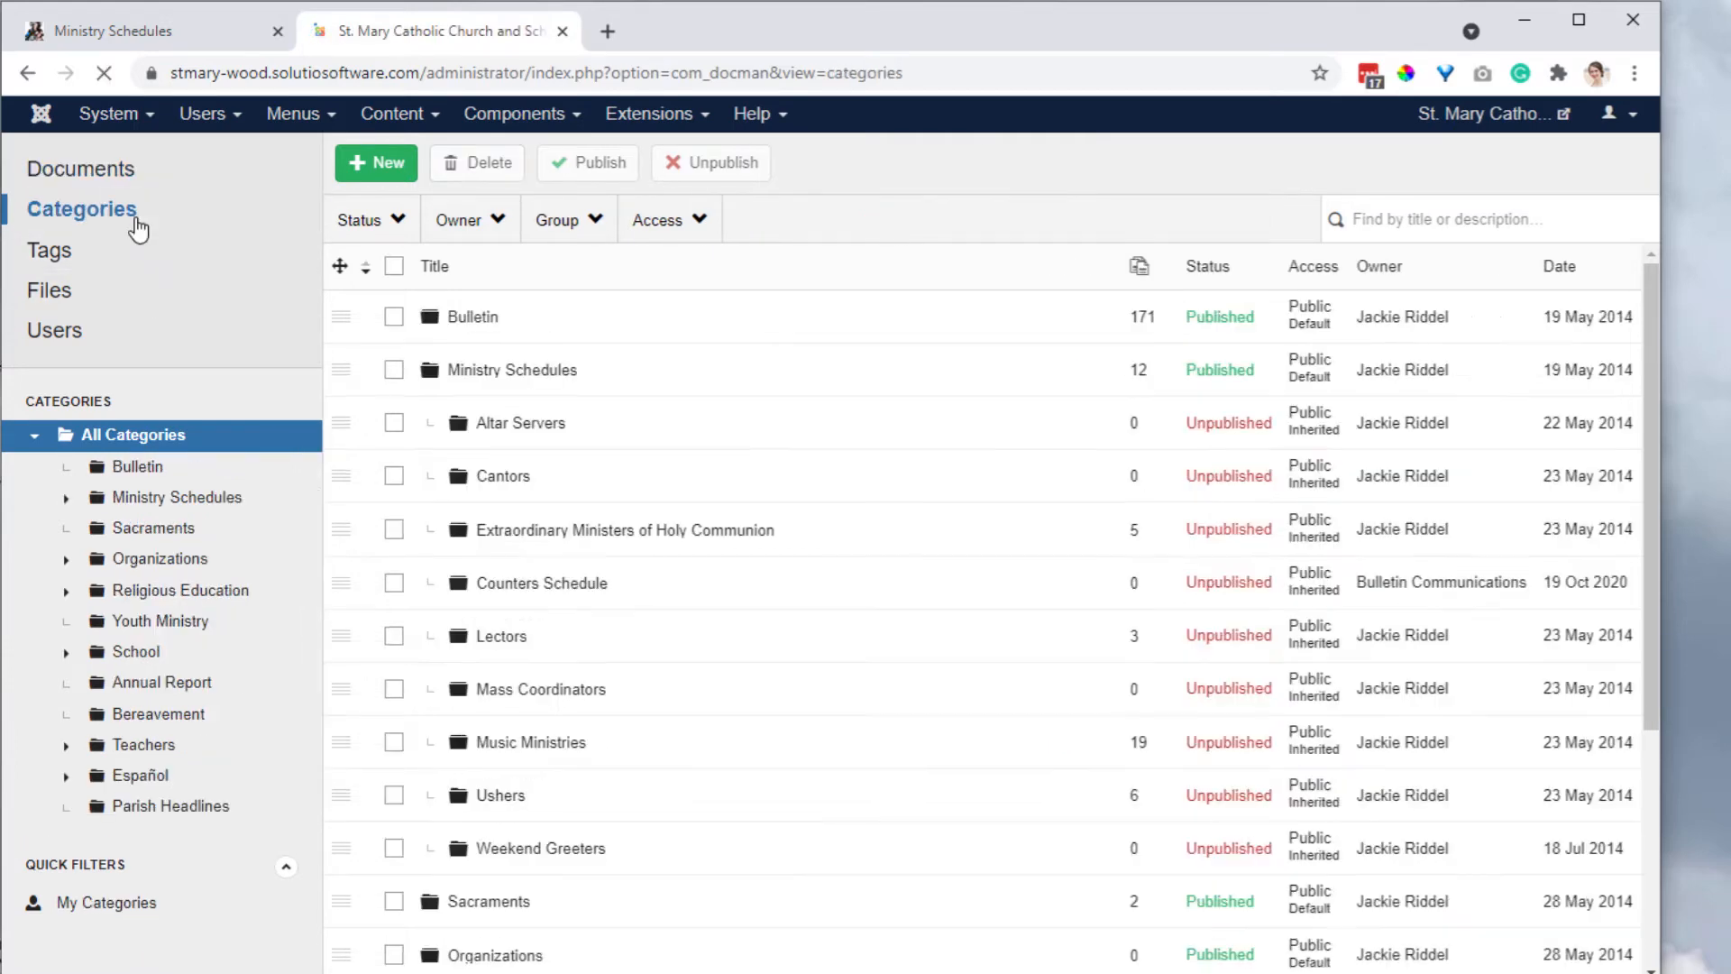
Step: Load the /documents address on the parish website and examine the public list of document categories
left_click(175, 44)
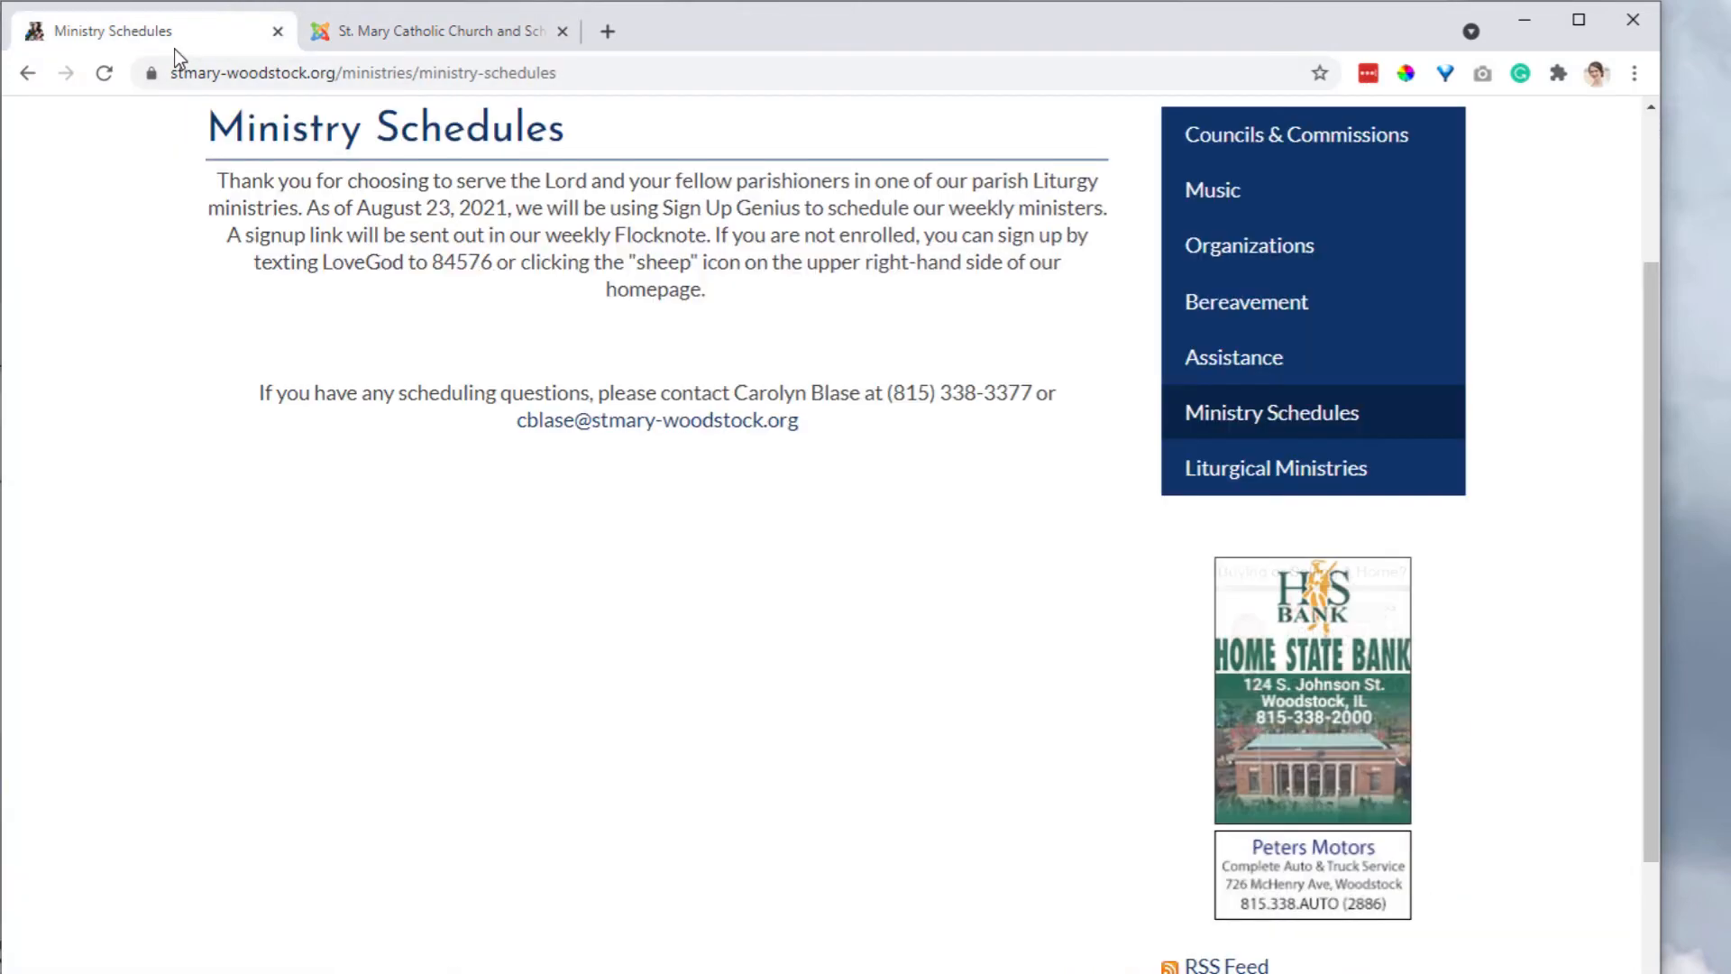
left_click_drag(349, 75, 863, 70)
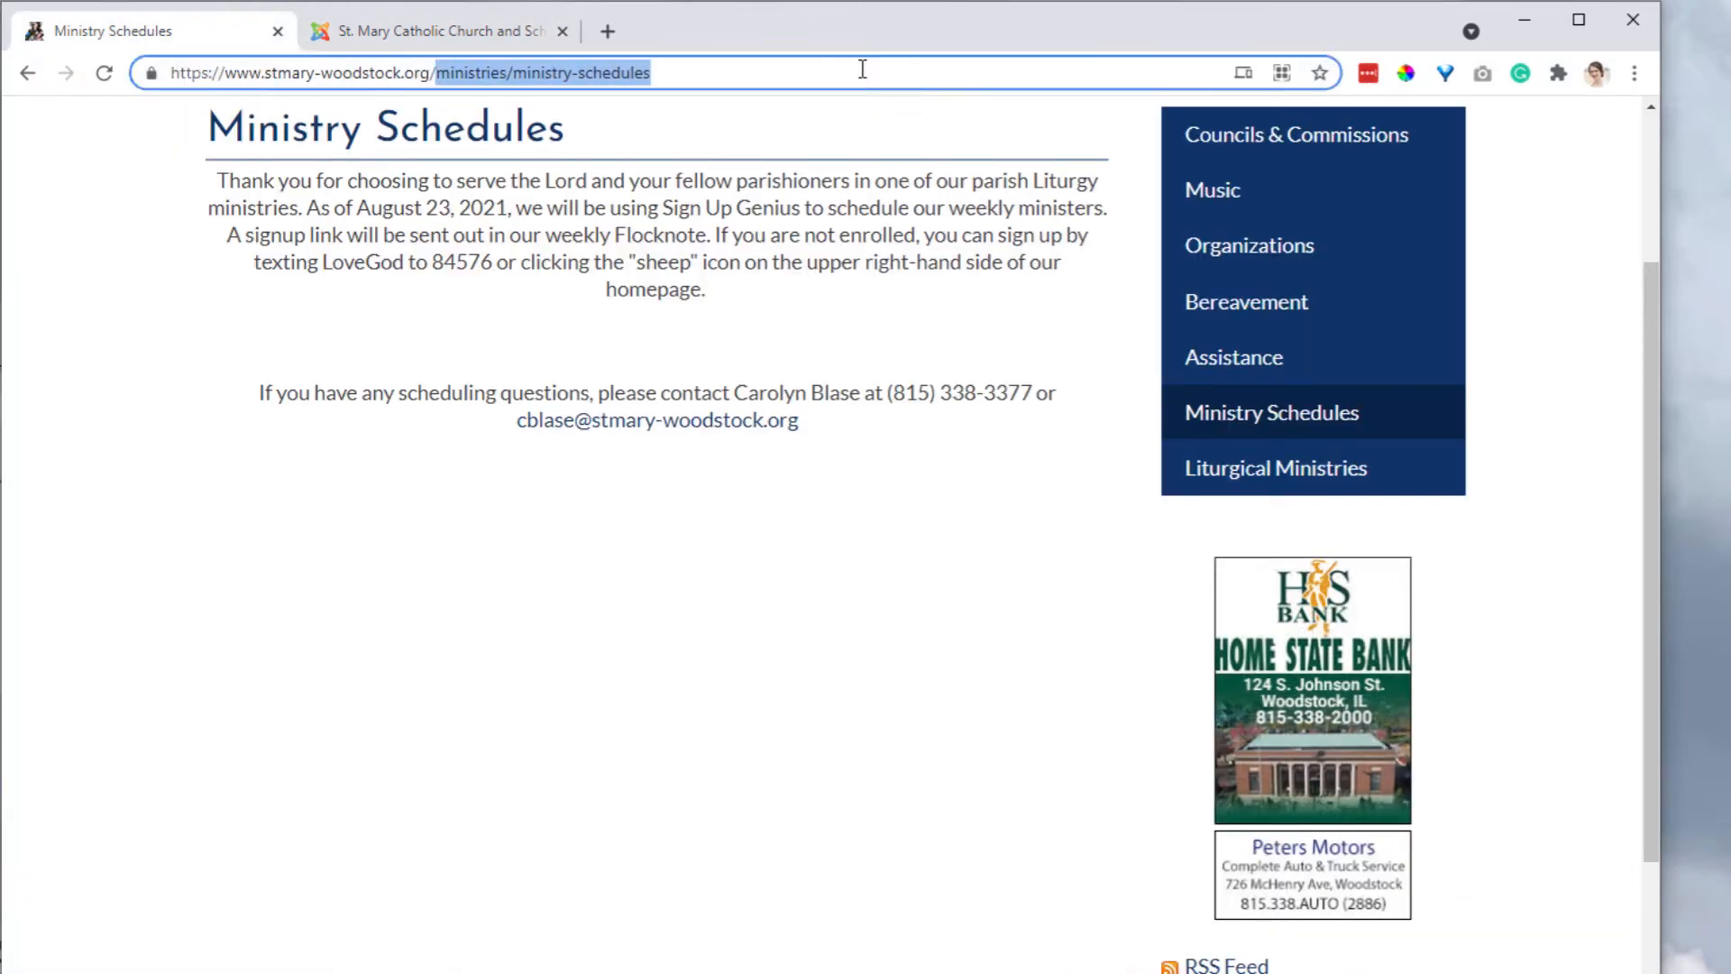
type("documents")
key("Return")
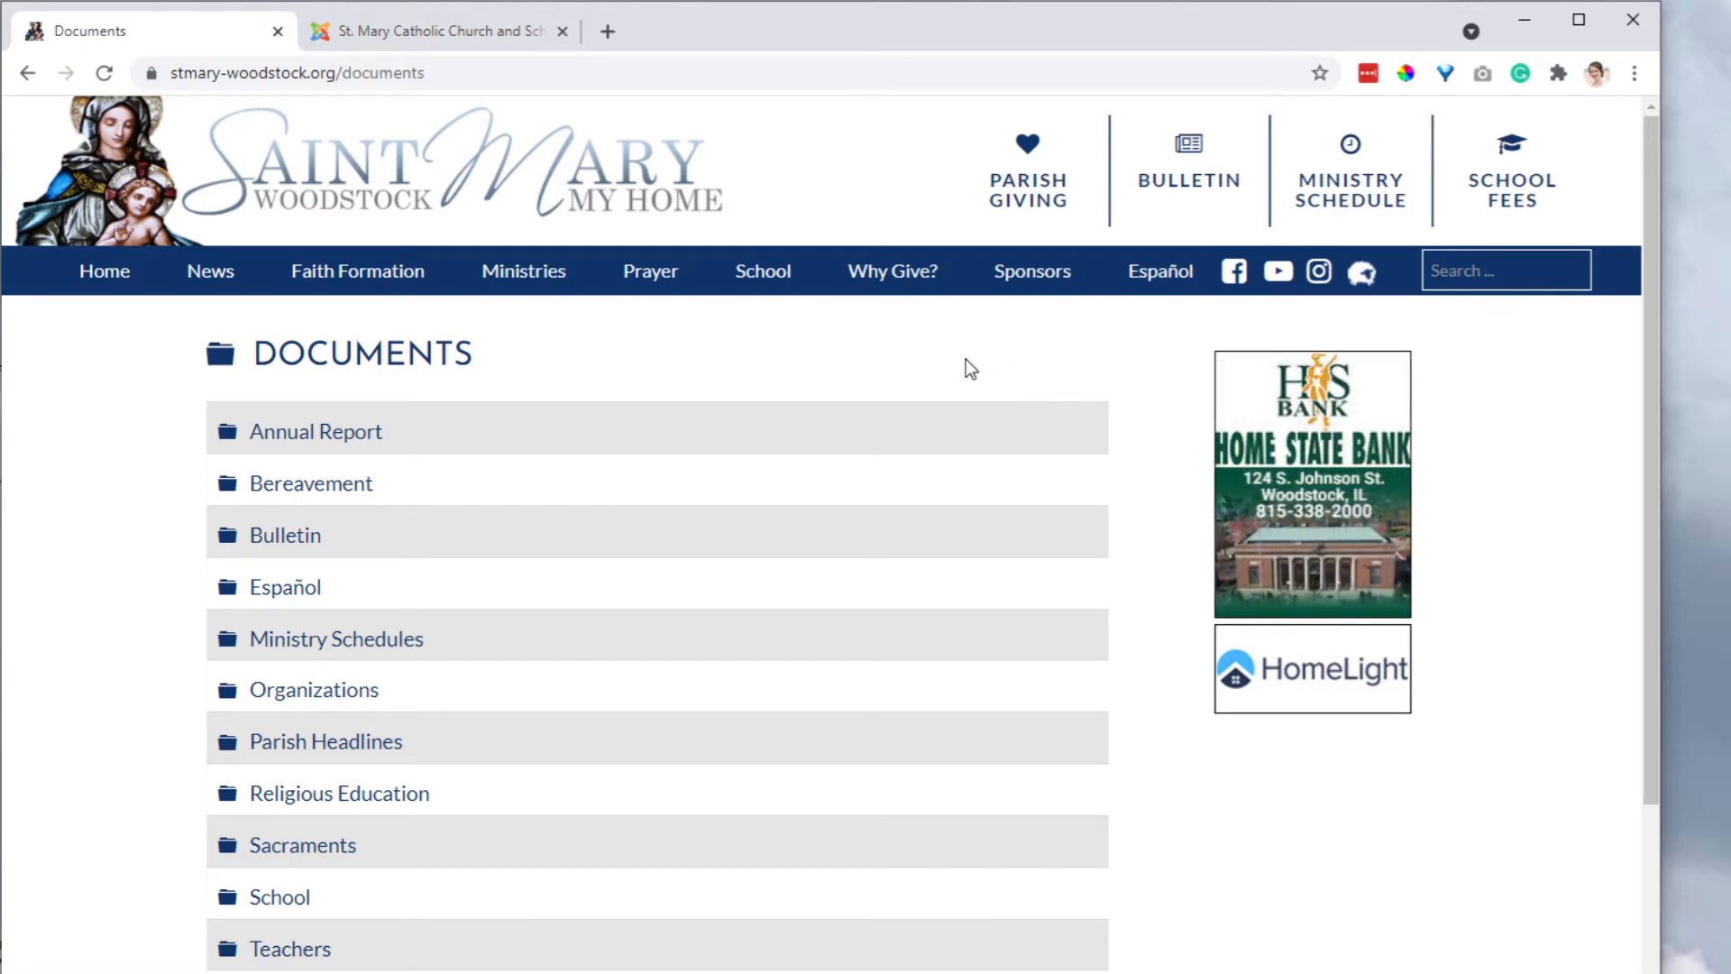
scroll(704, 361, "down", 3)
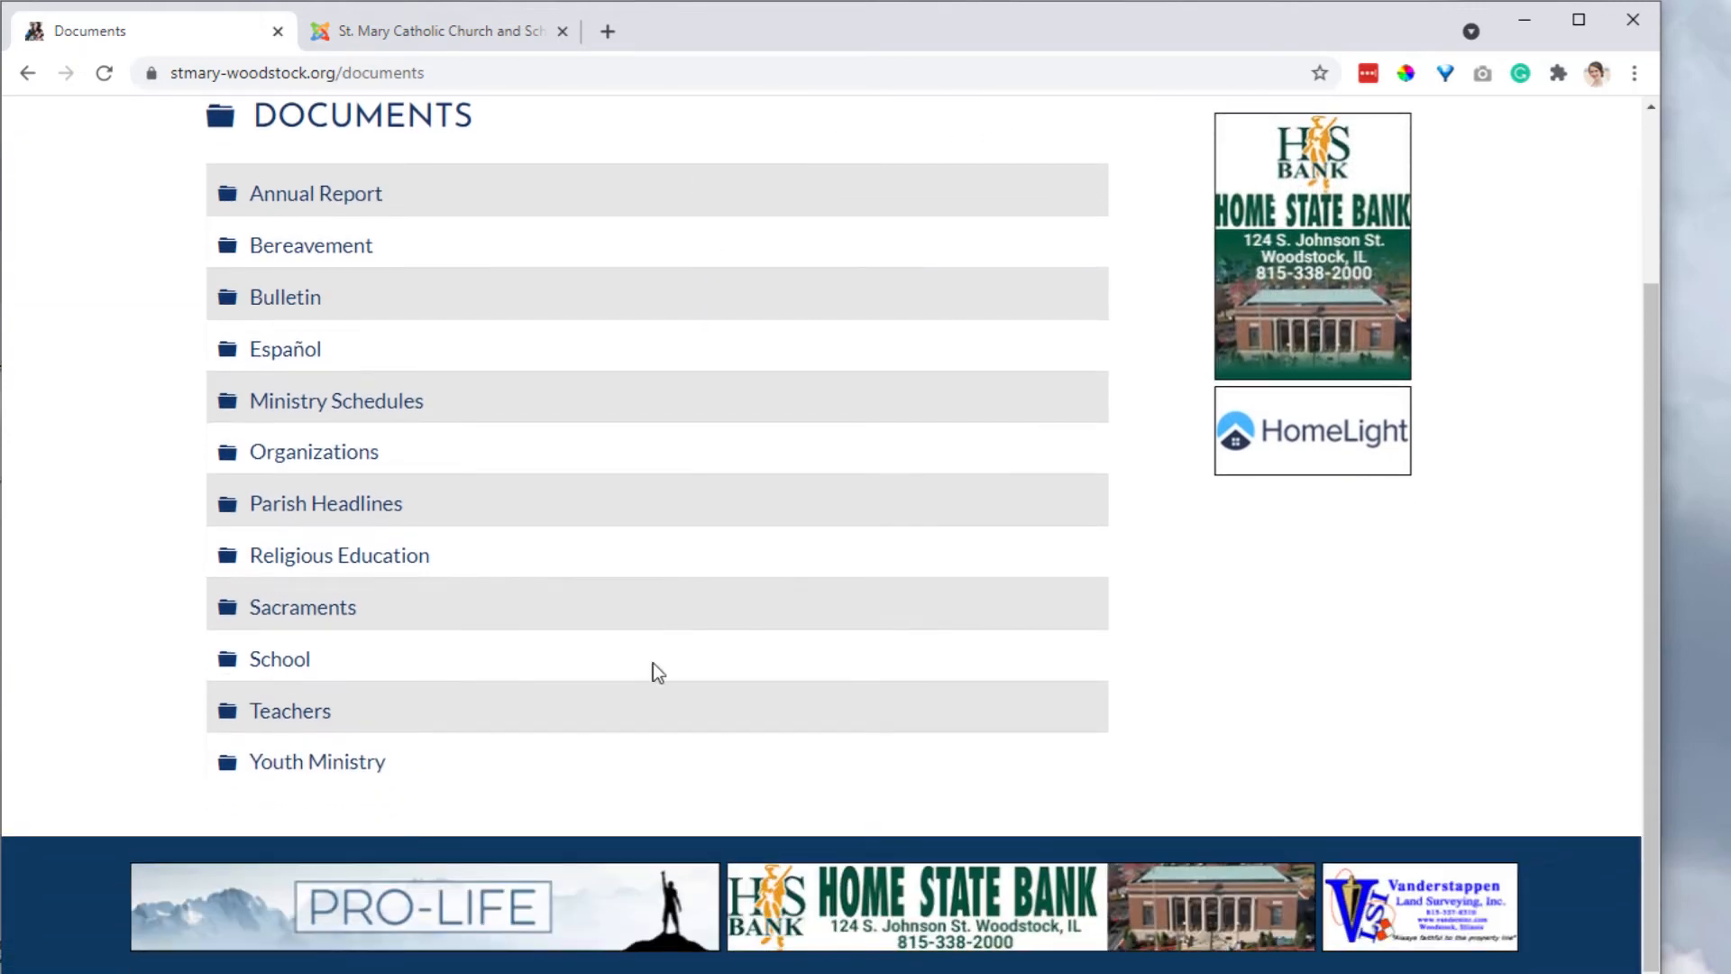
scroll(577, 559, "up", 3)
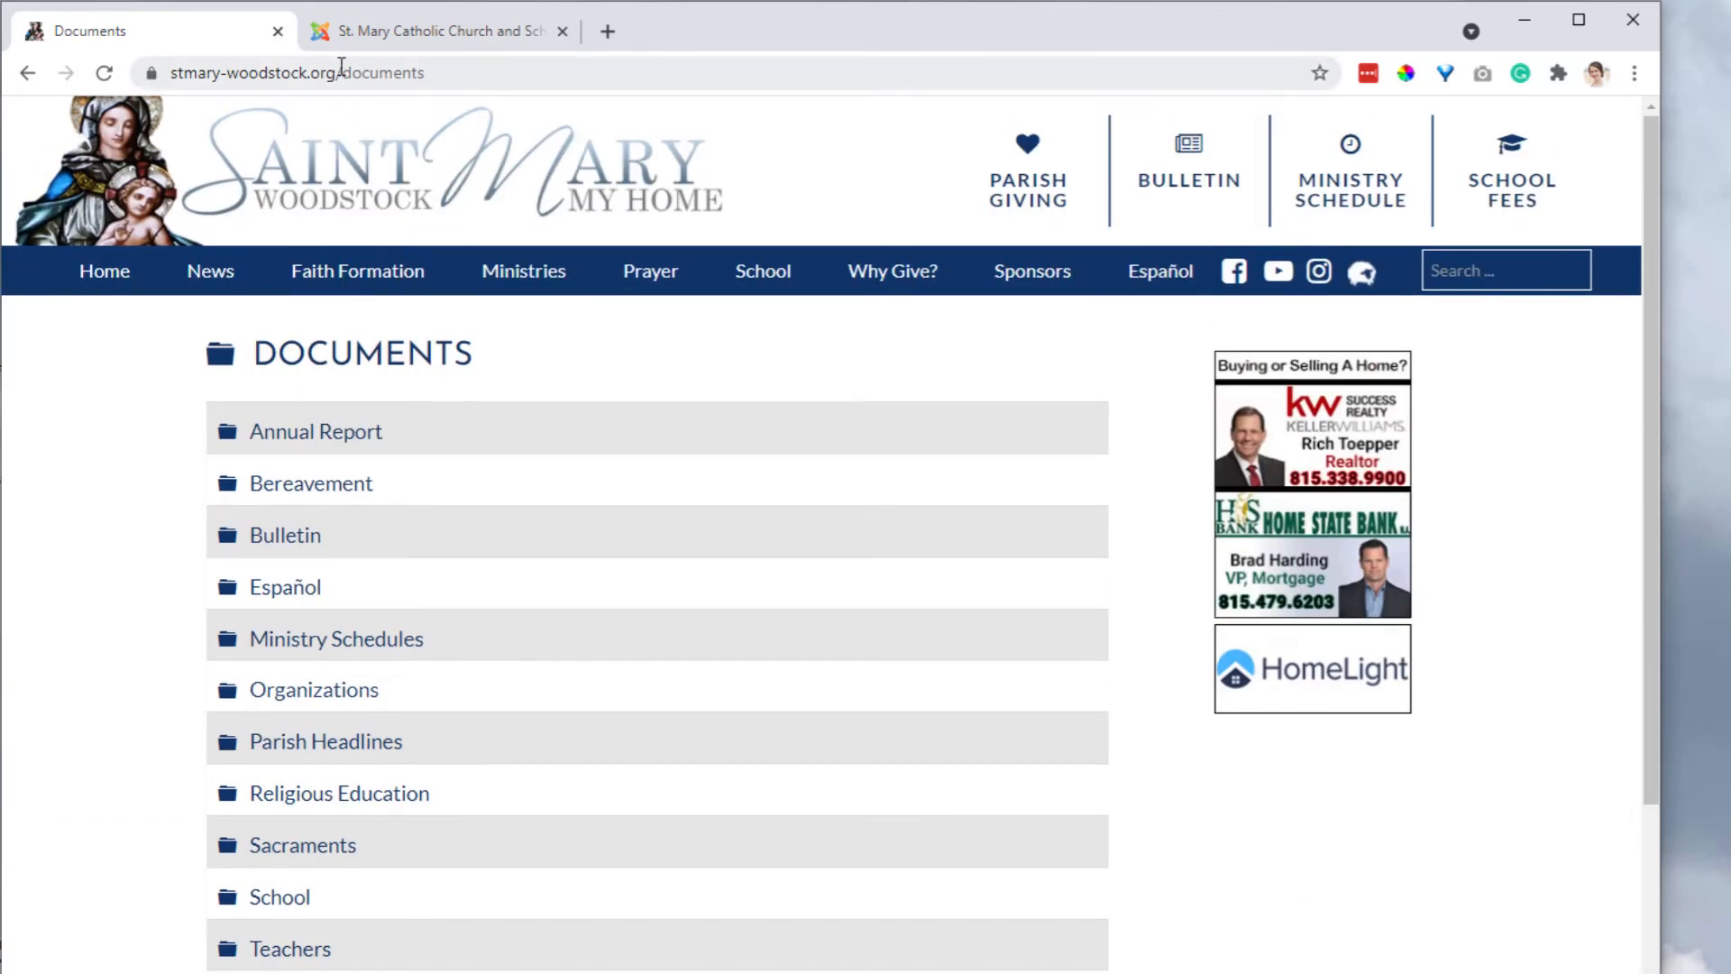
left_click_drag(339, 71, 446, 76)
left_click(1160, 461)
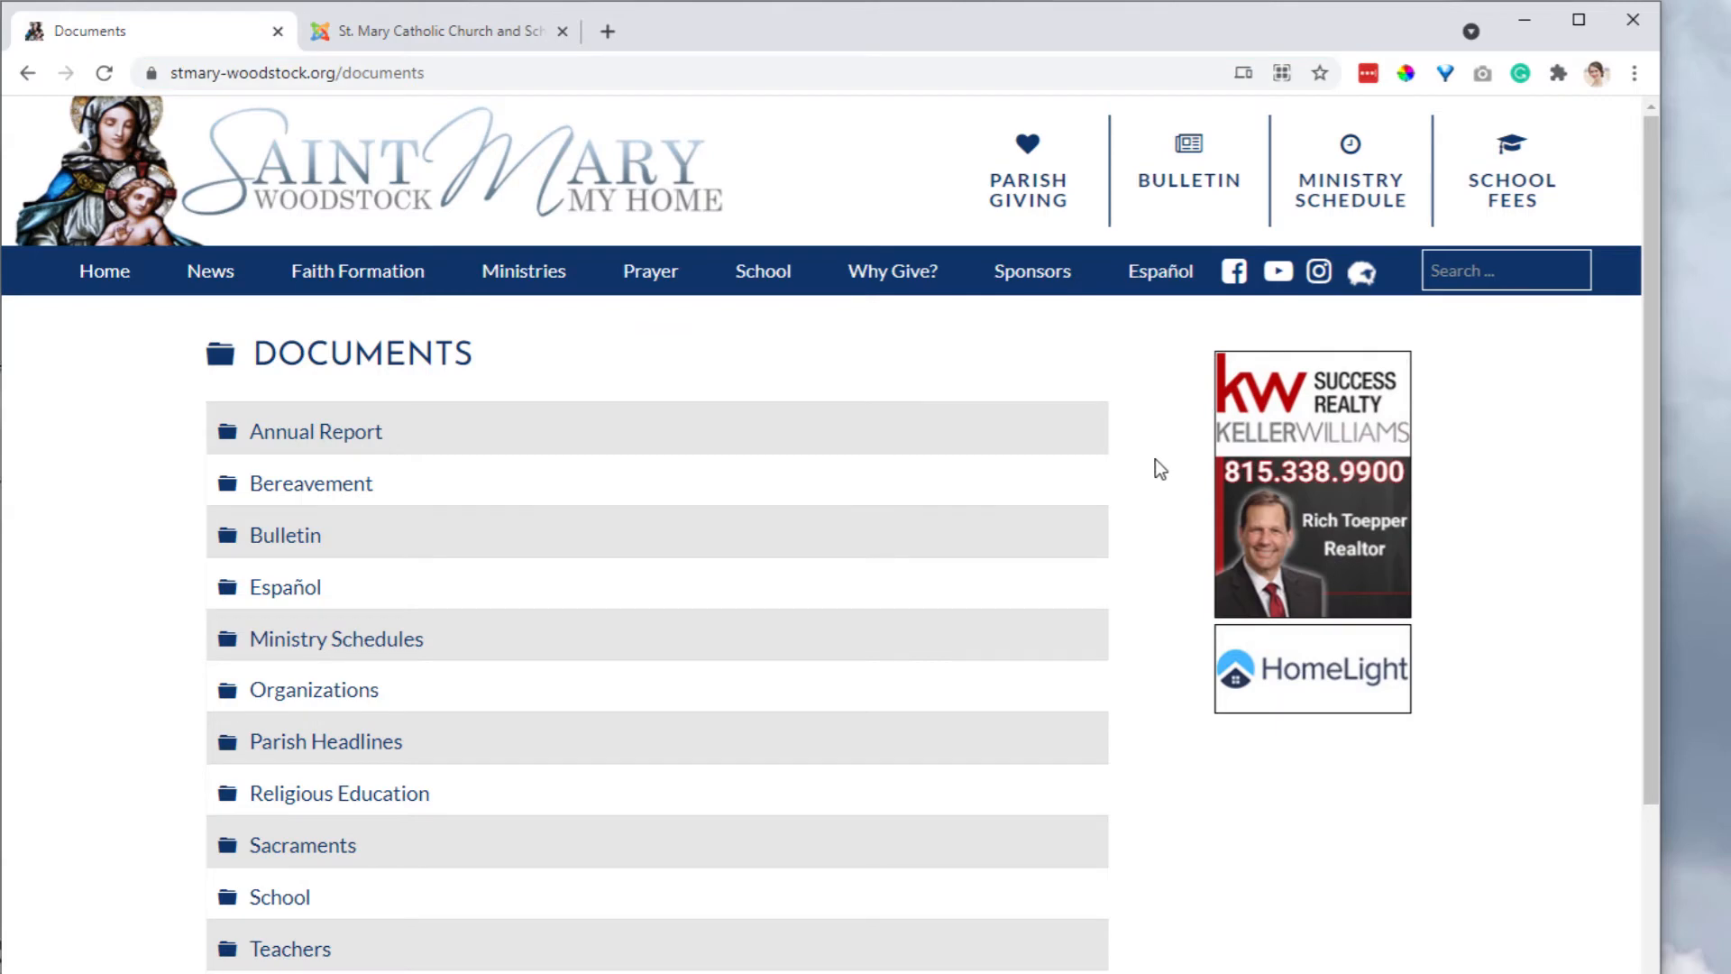
Step: Return to the site administration, inspect the August 29, 2021 bulletin document's file and title, and close it without saving
left_click(407, 29)
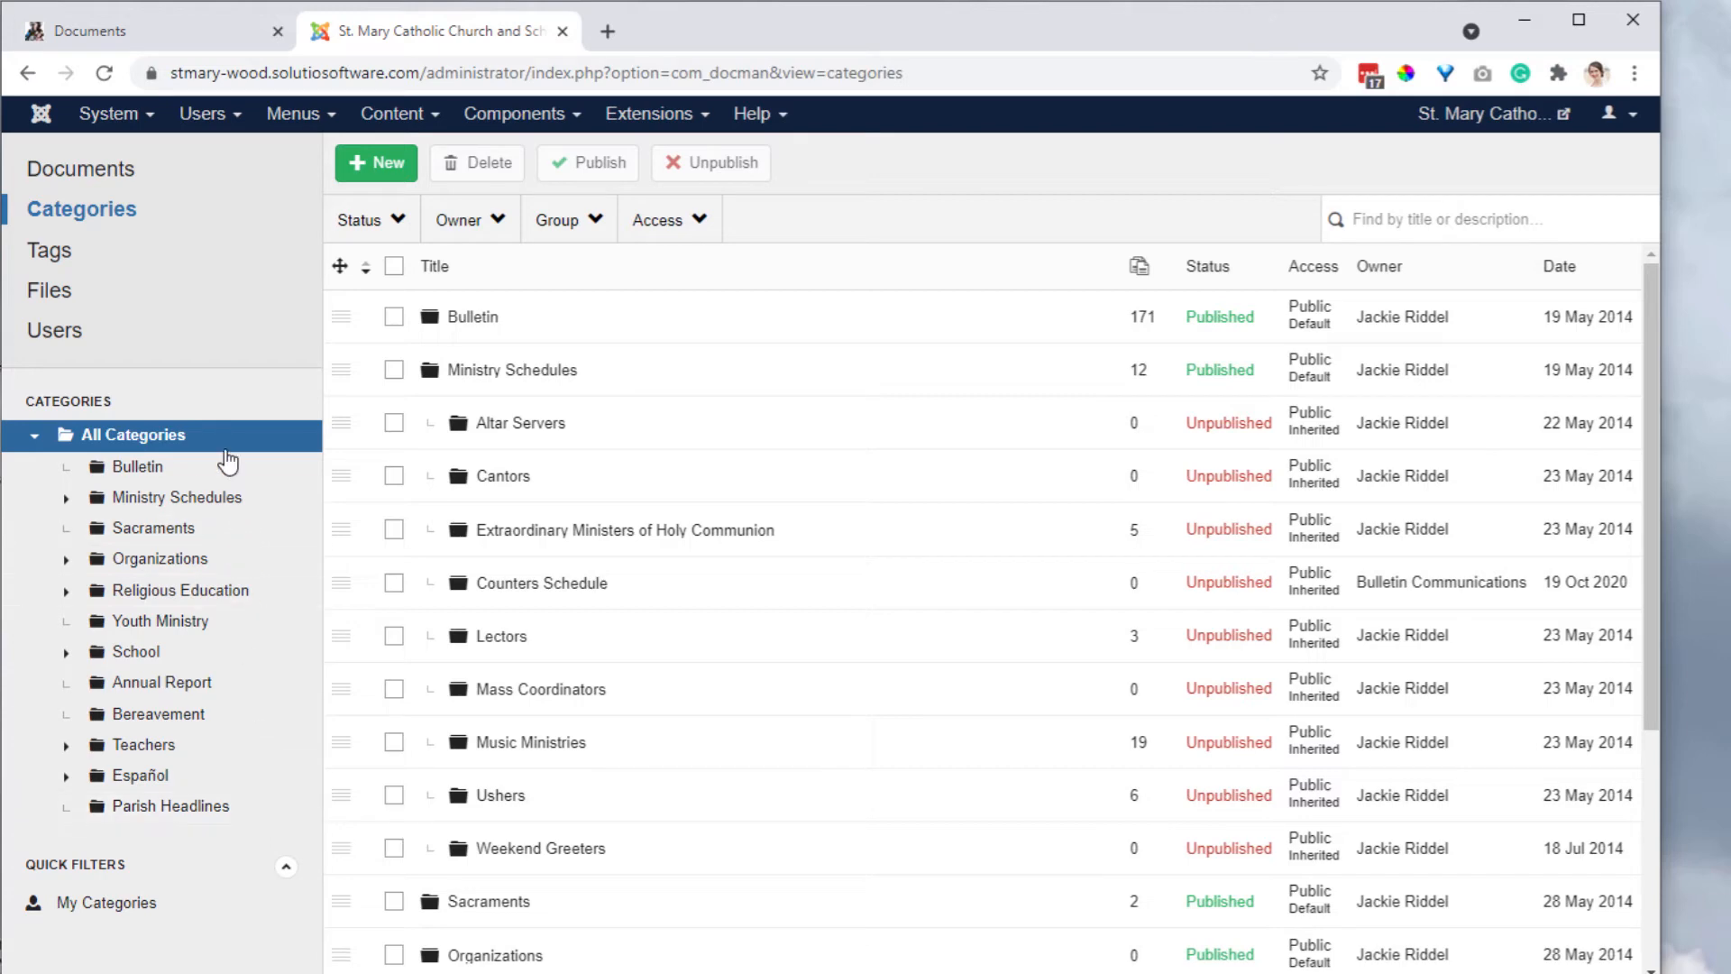
left_click(148, 168)
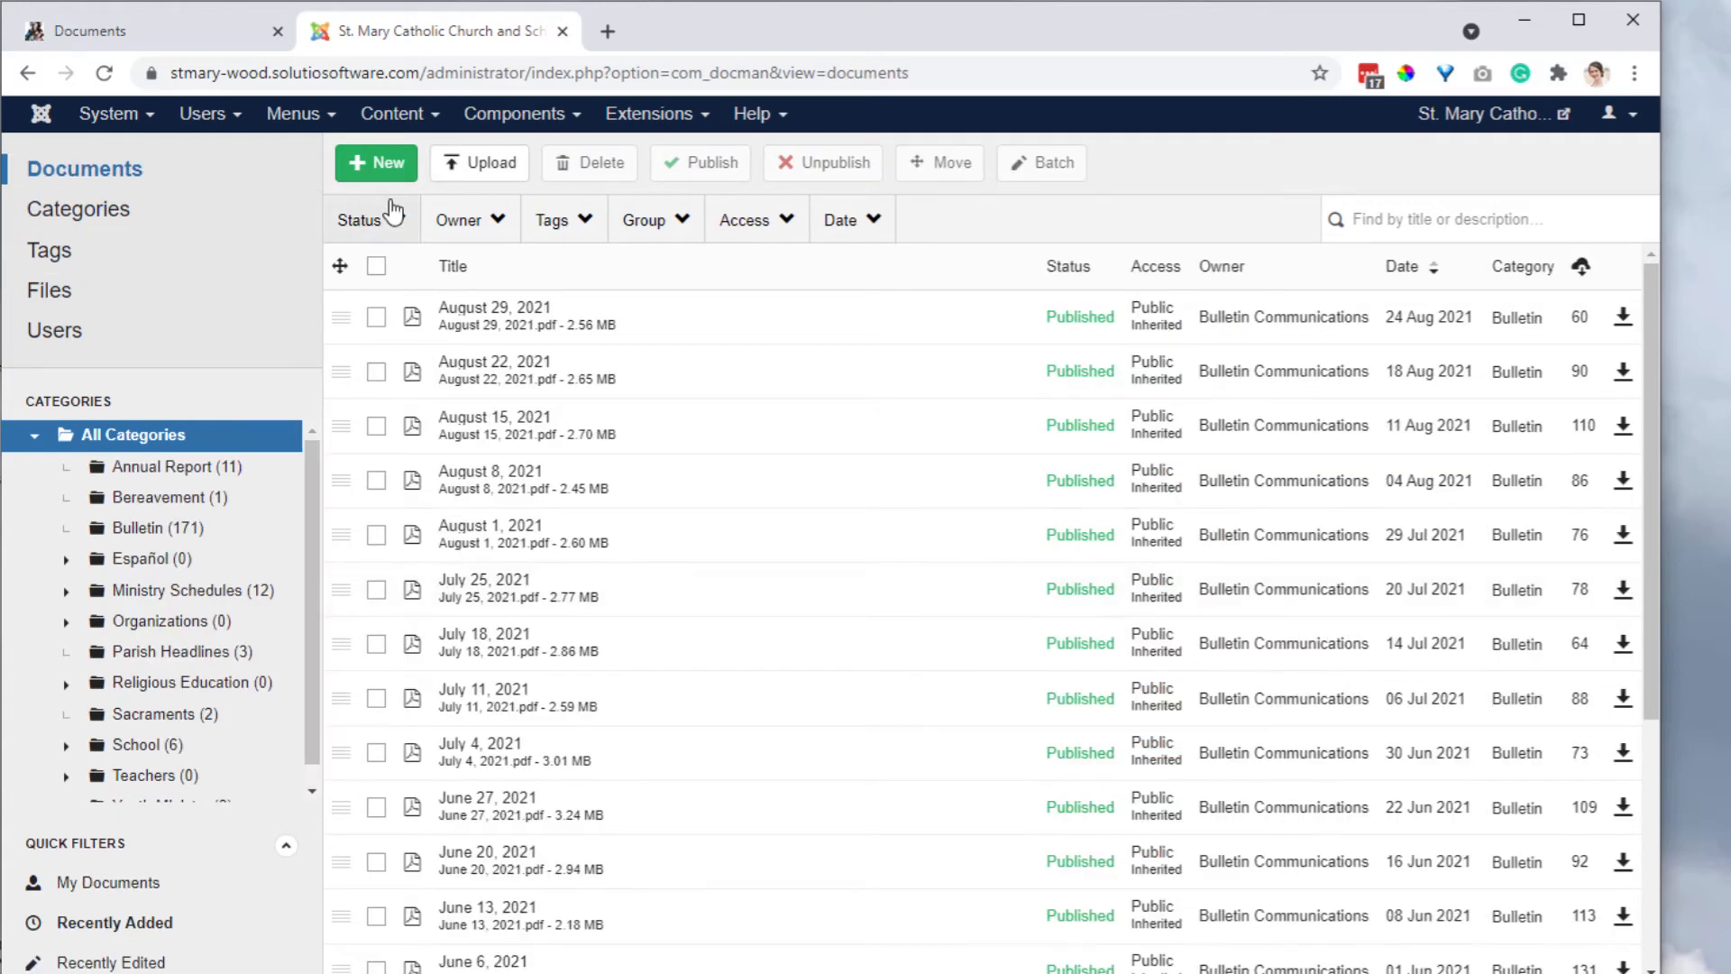
left_click(514, 309)
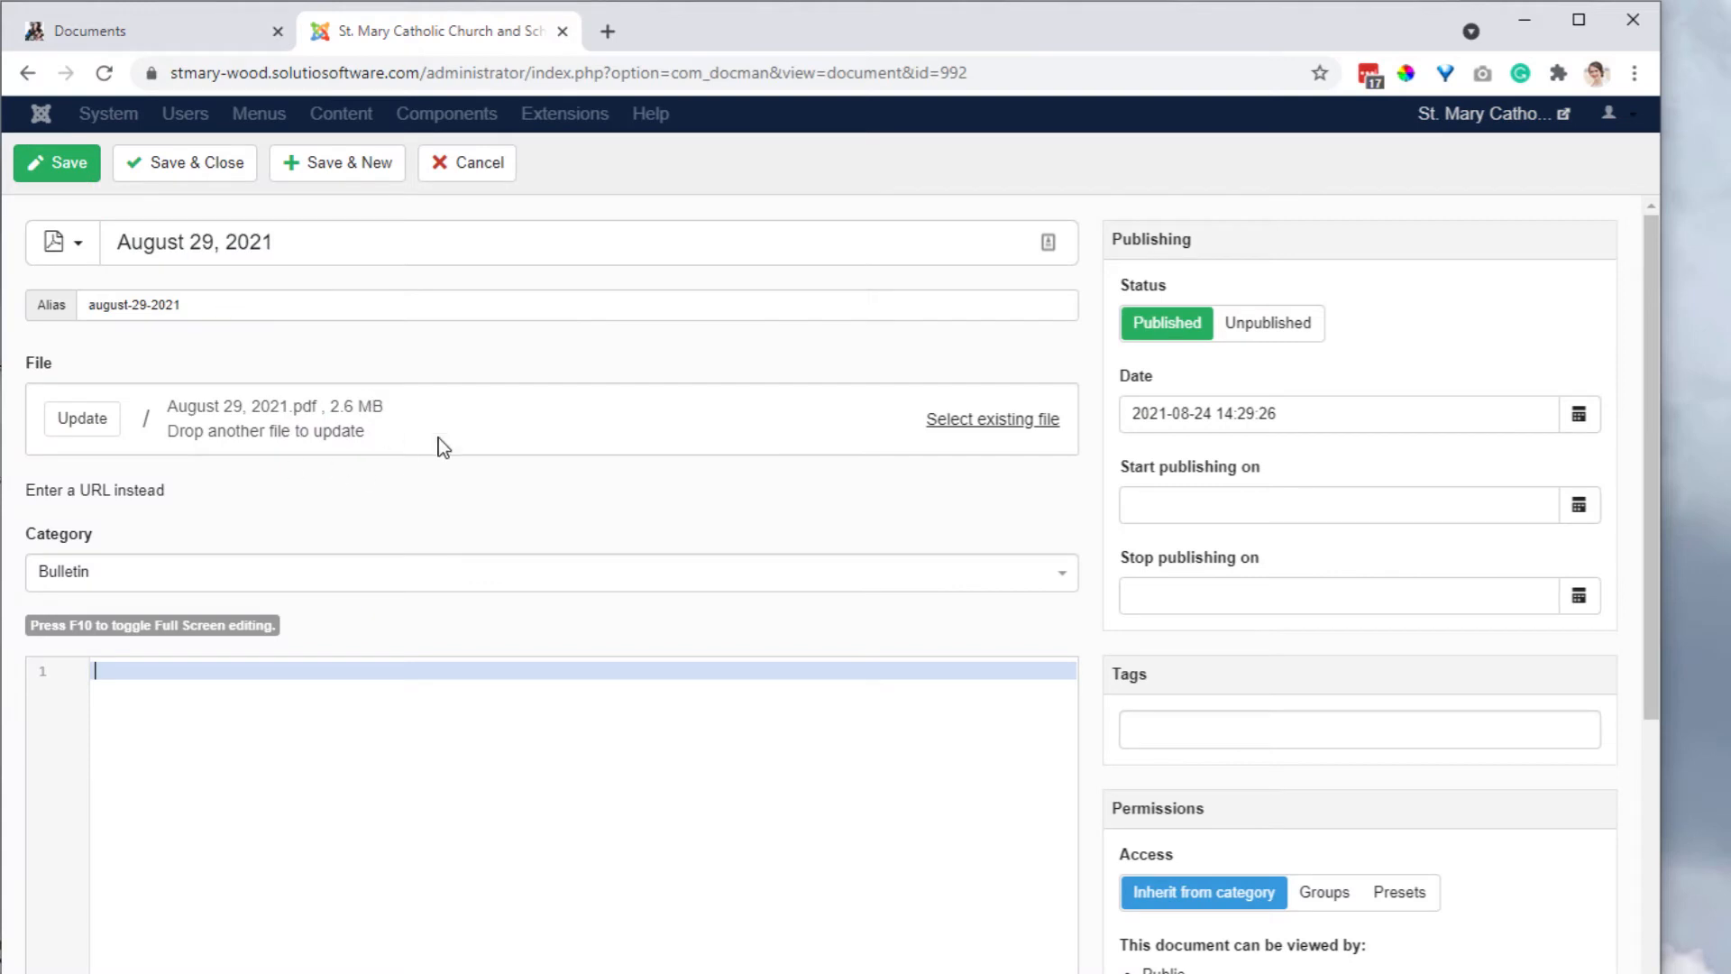
left_click_drag(282, 416, 318, 416)
left_click_drag(217, 242, 343, 228)
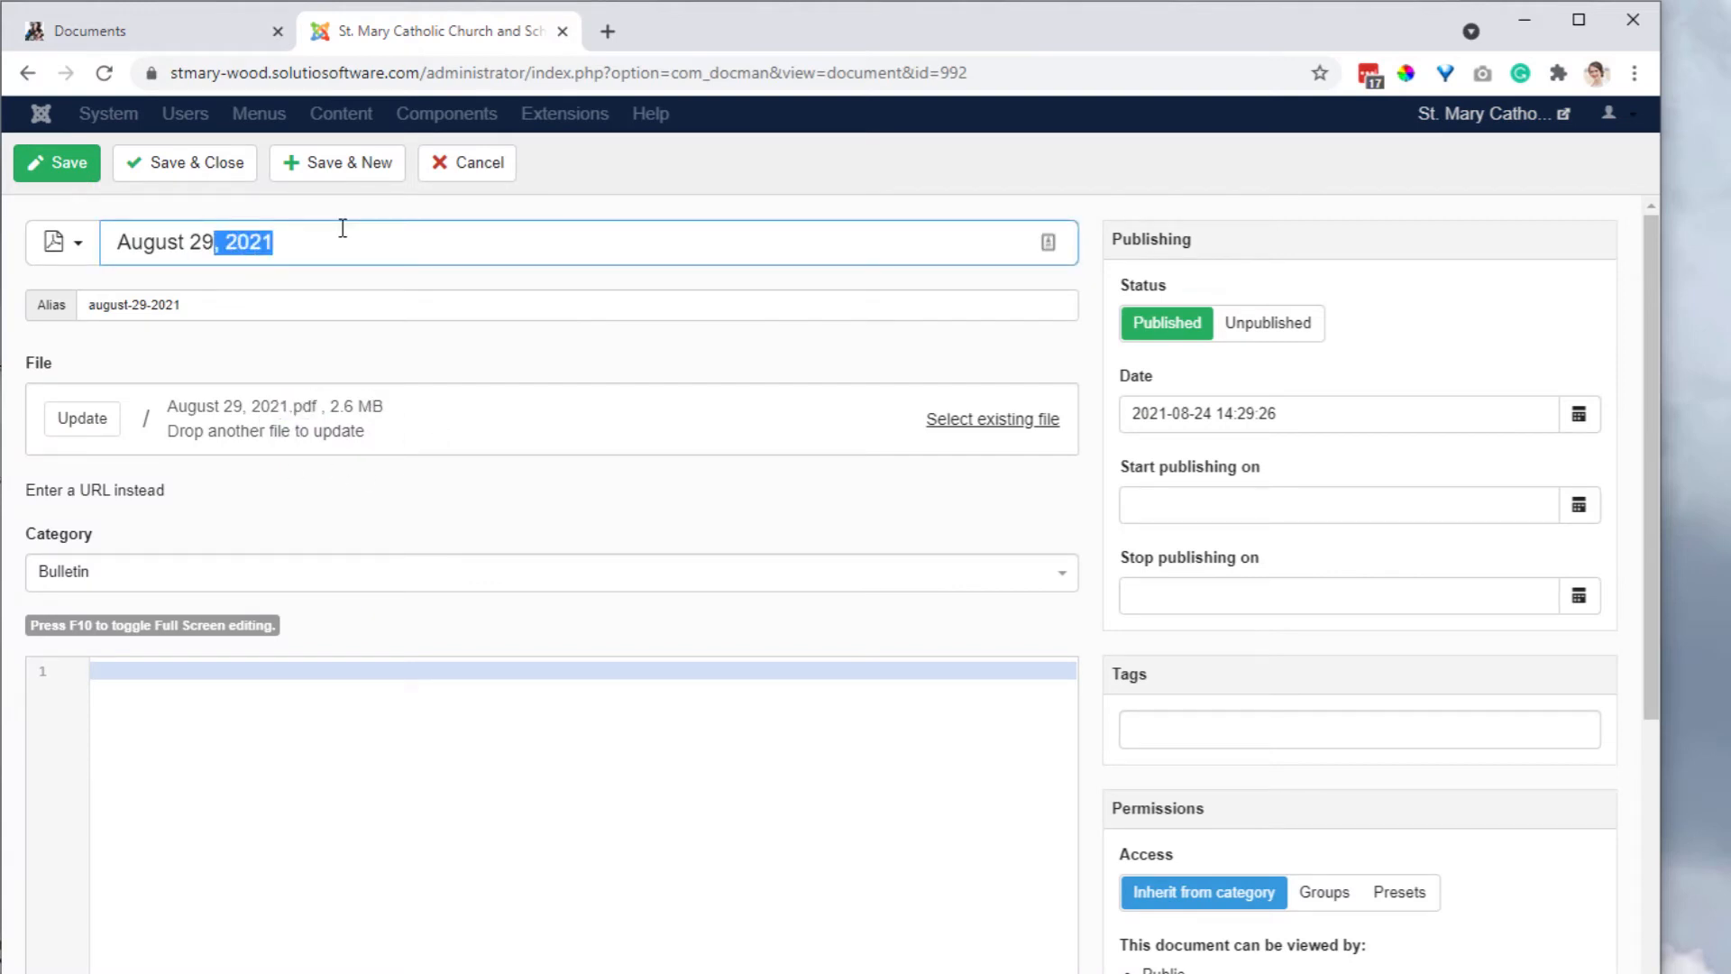
left_click(479, 166)
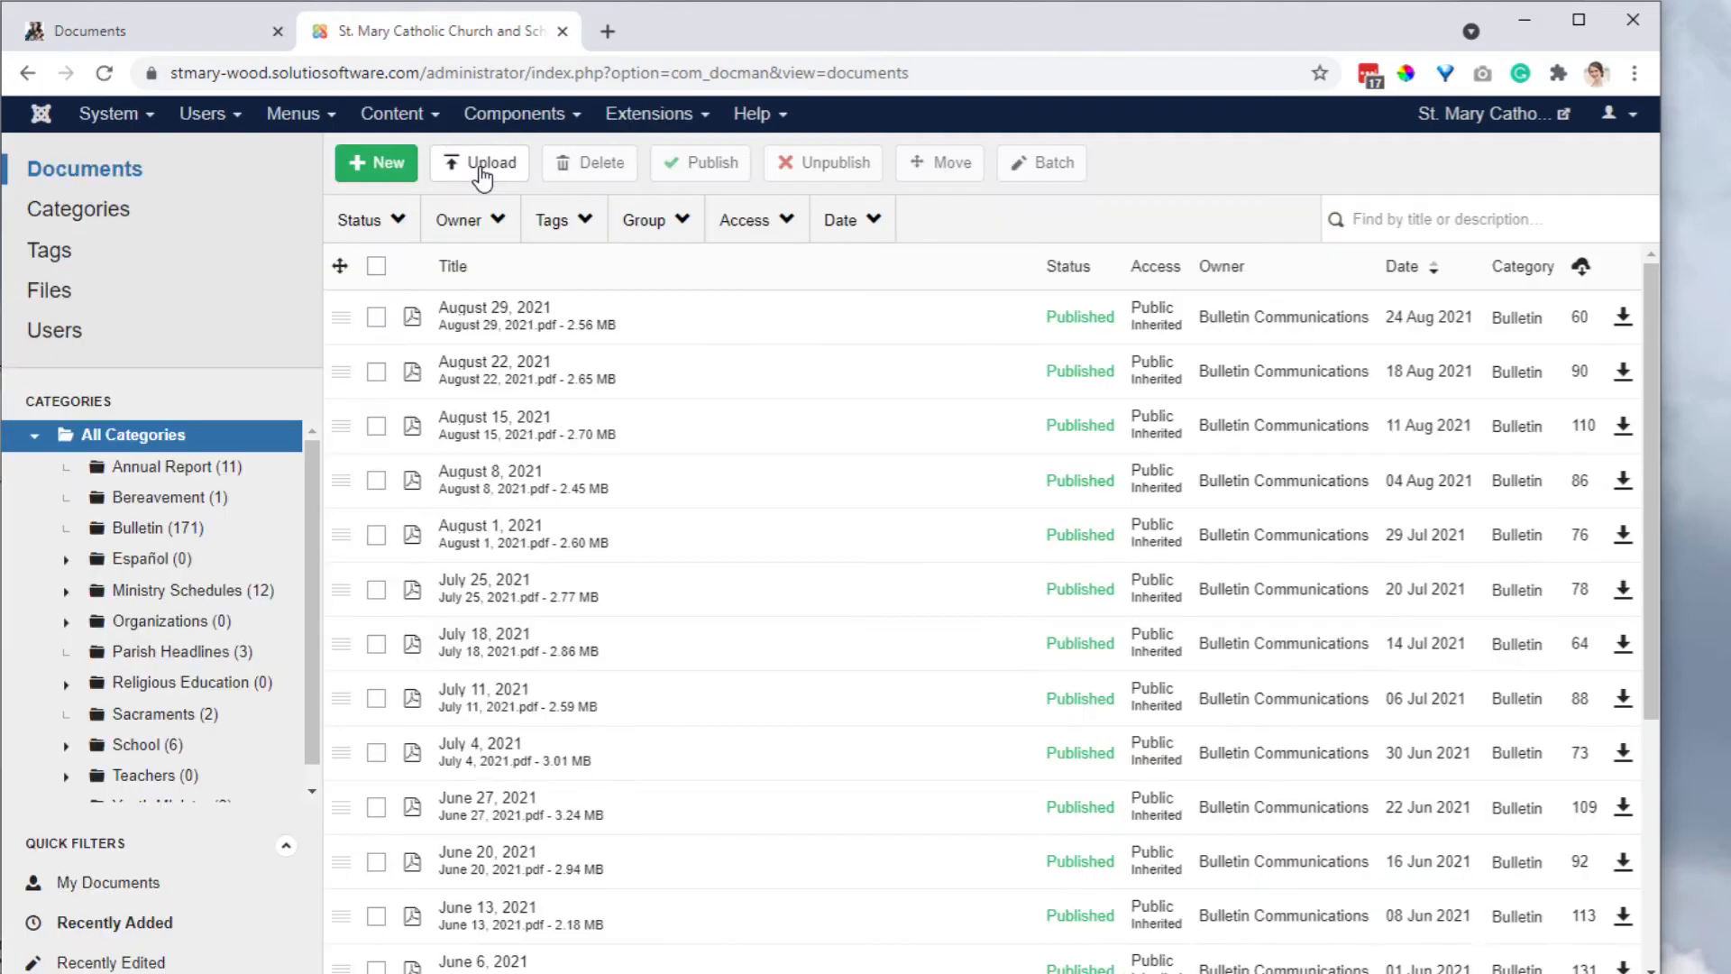
Step: Open the Ministry Schedules category from the category list and examine the introductory paragraph in its description
left_click(110, 236)
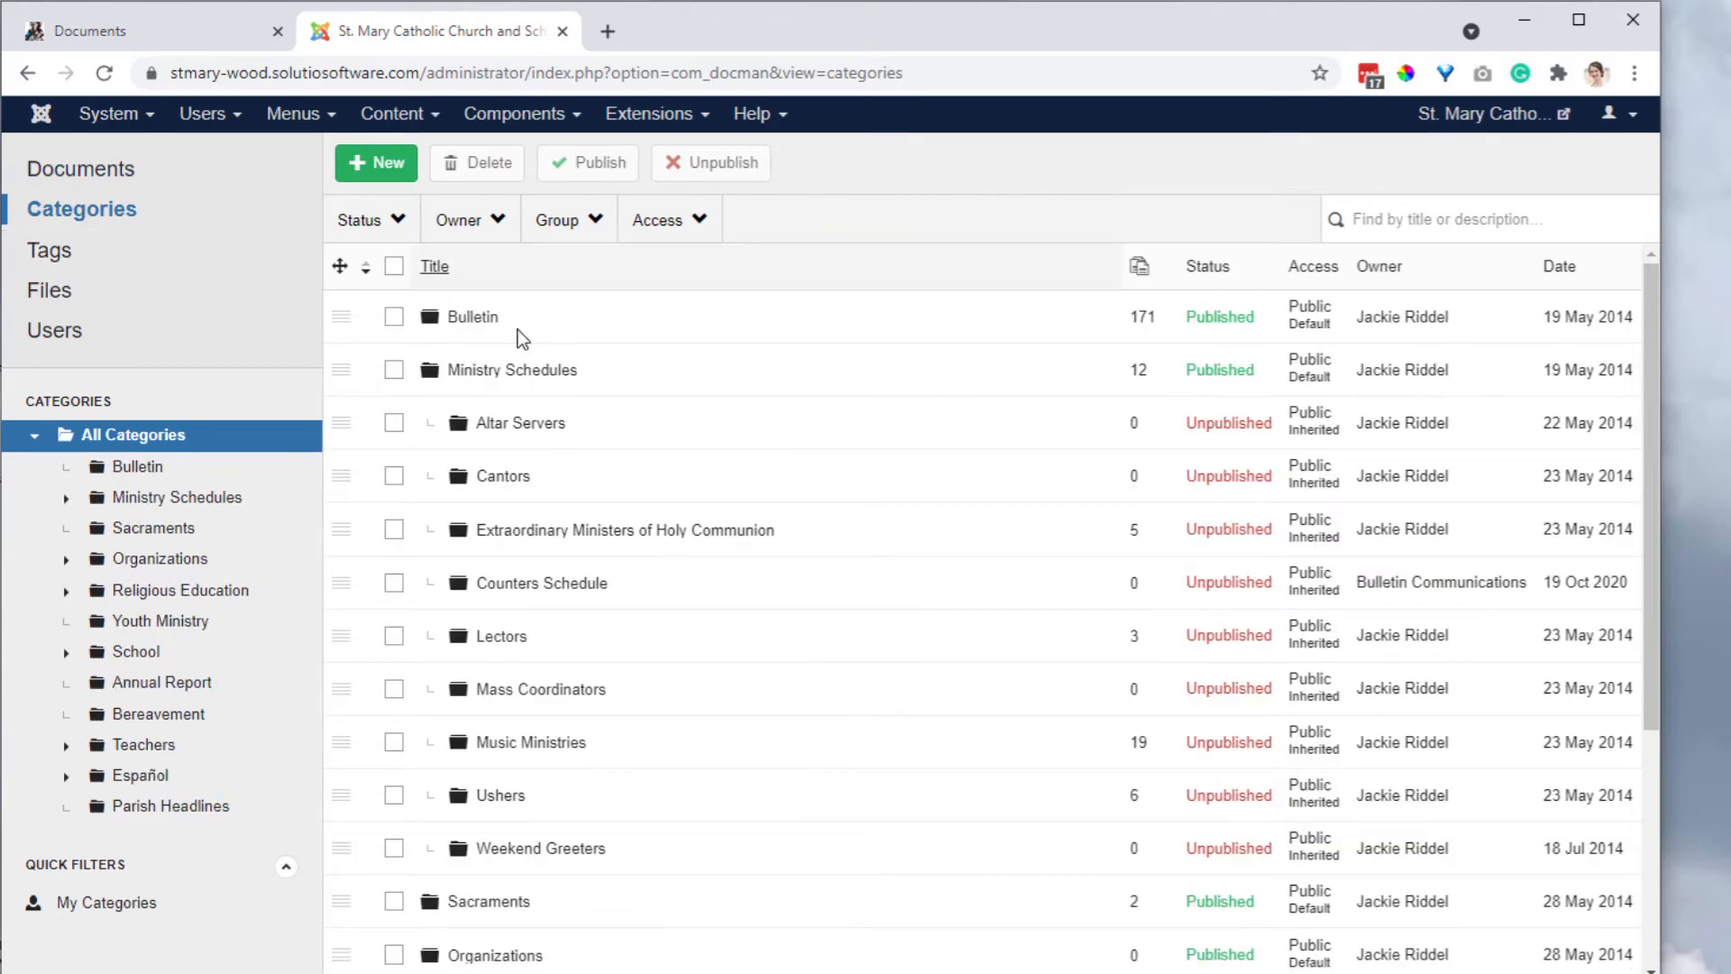
left_click(530, 369)
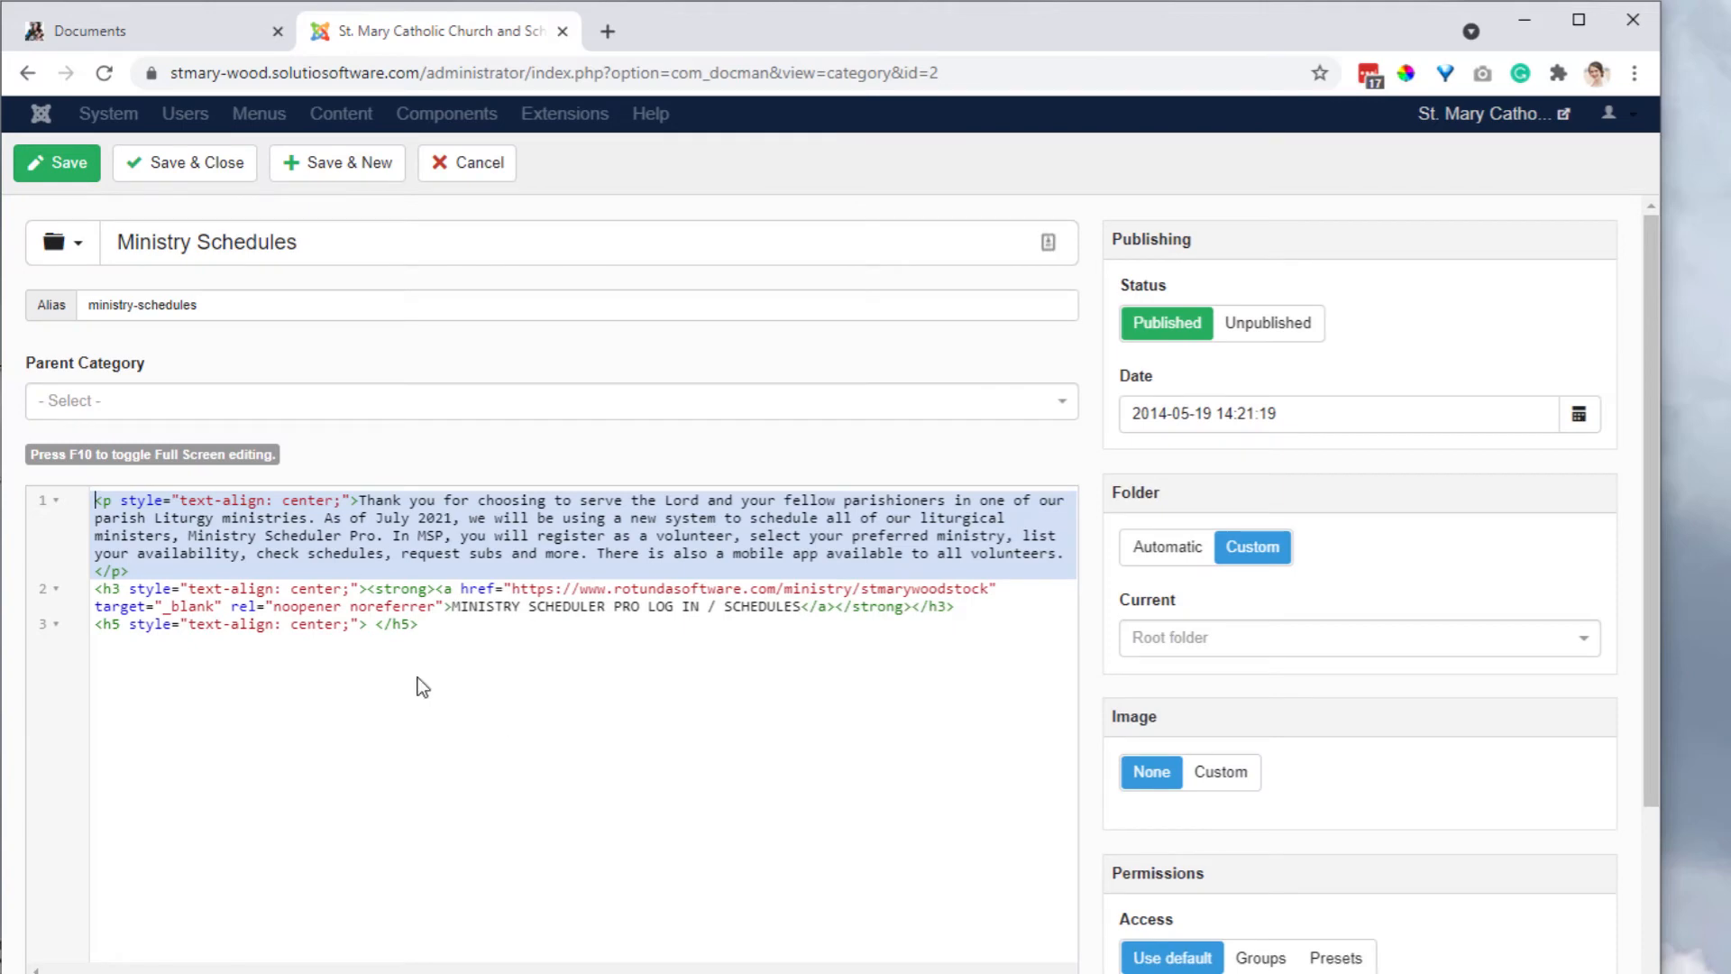
triple_click(493, 530)
Step: Compare the category description with the text on the parish website's Ministry Schedules page, and close the category without saving
left_click(204, 38)
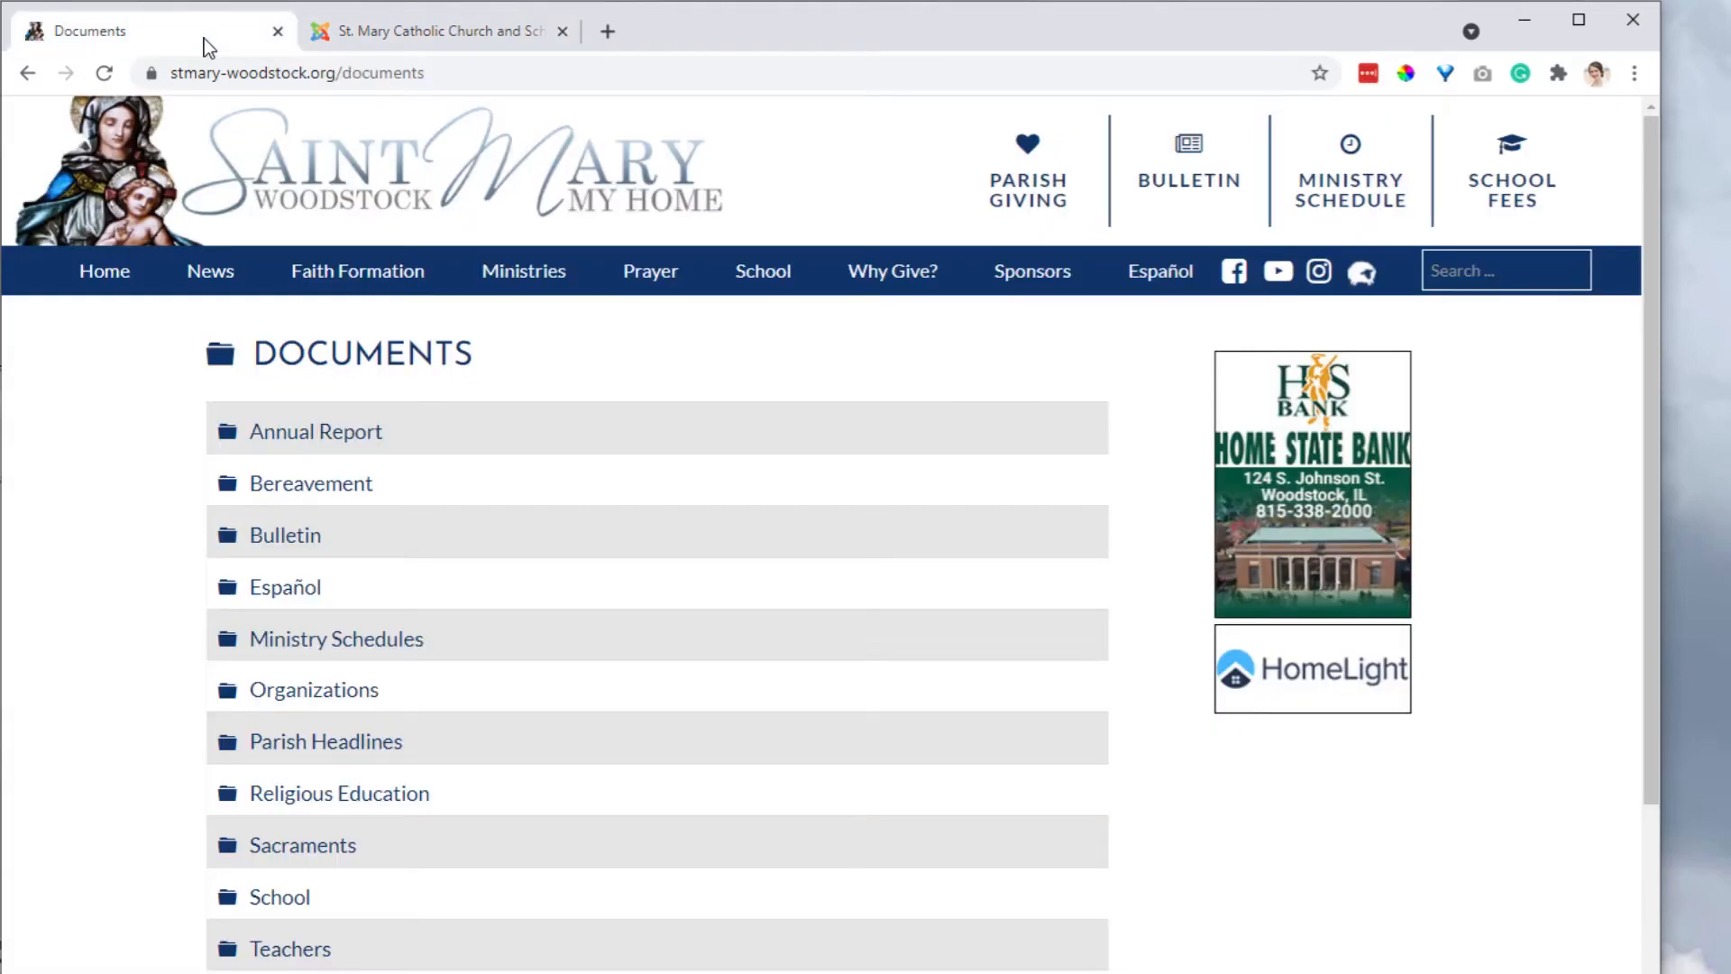
mouse_move(524, 275)
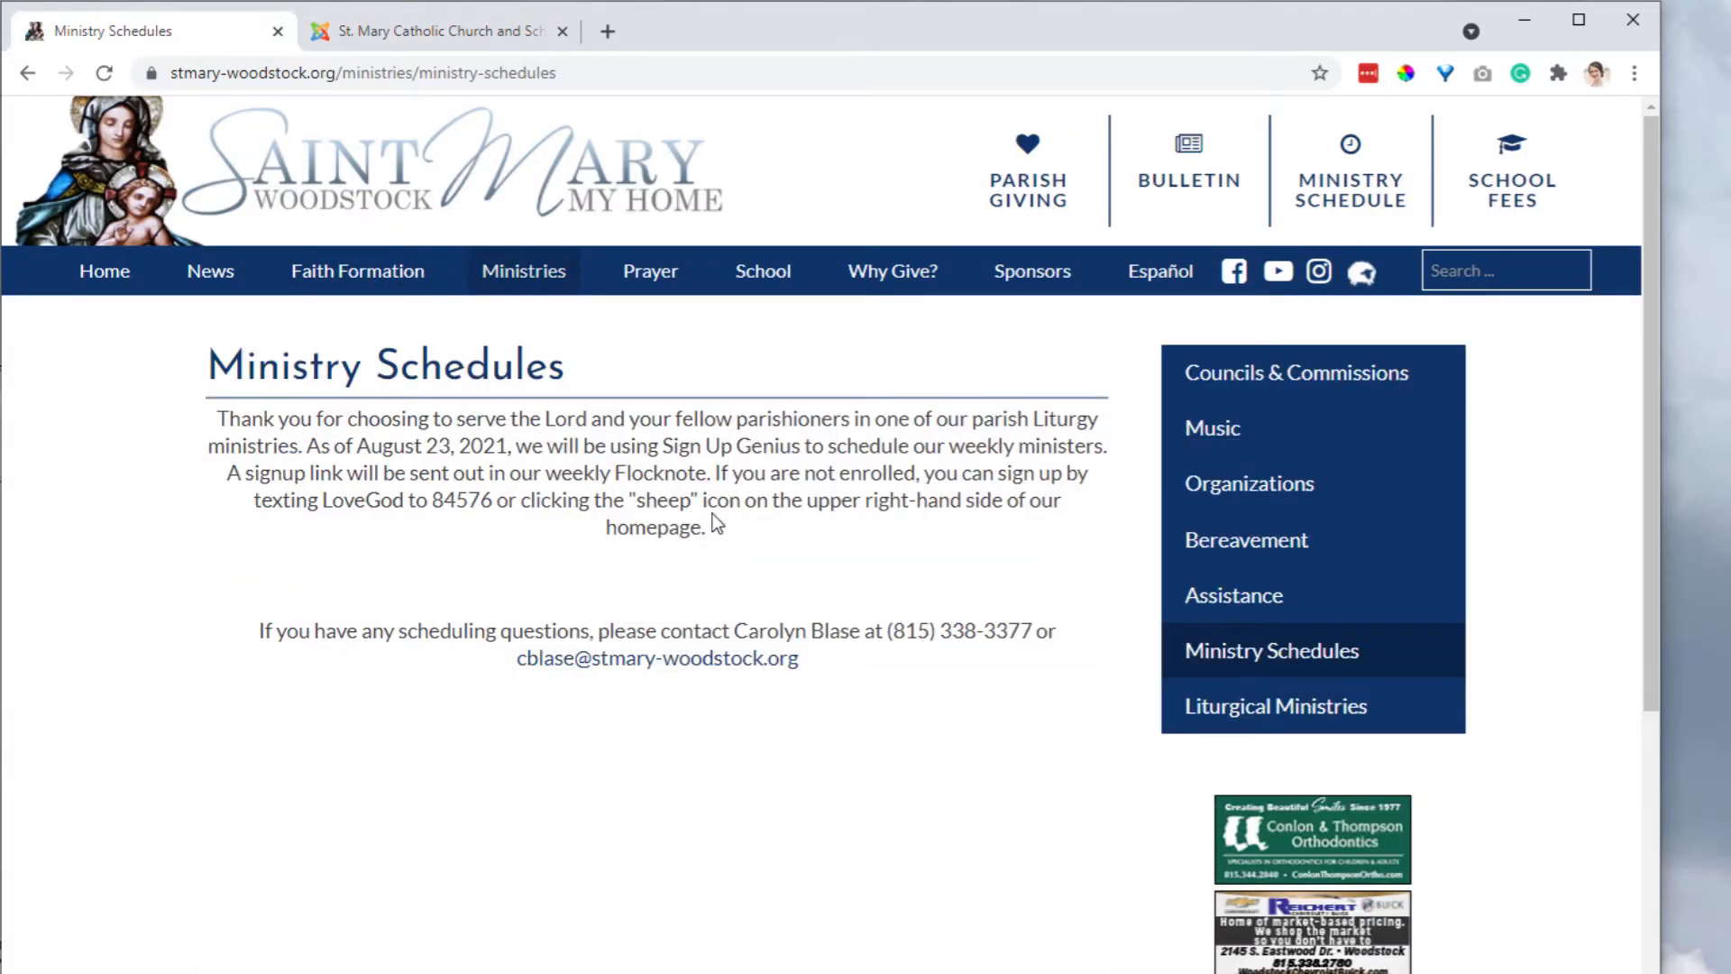
left_click_drag(733, 528, 510, 485)
left_click(541, 476)
left_click_drag(672, 451, 705, 464)
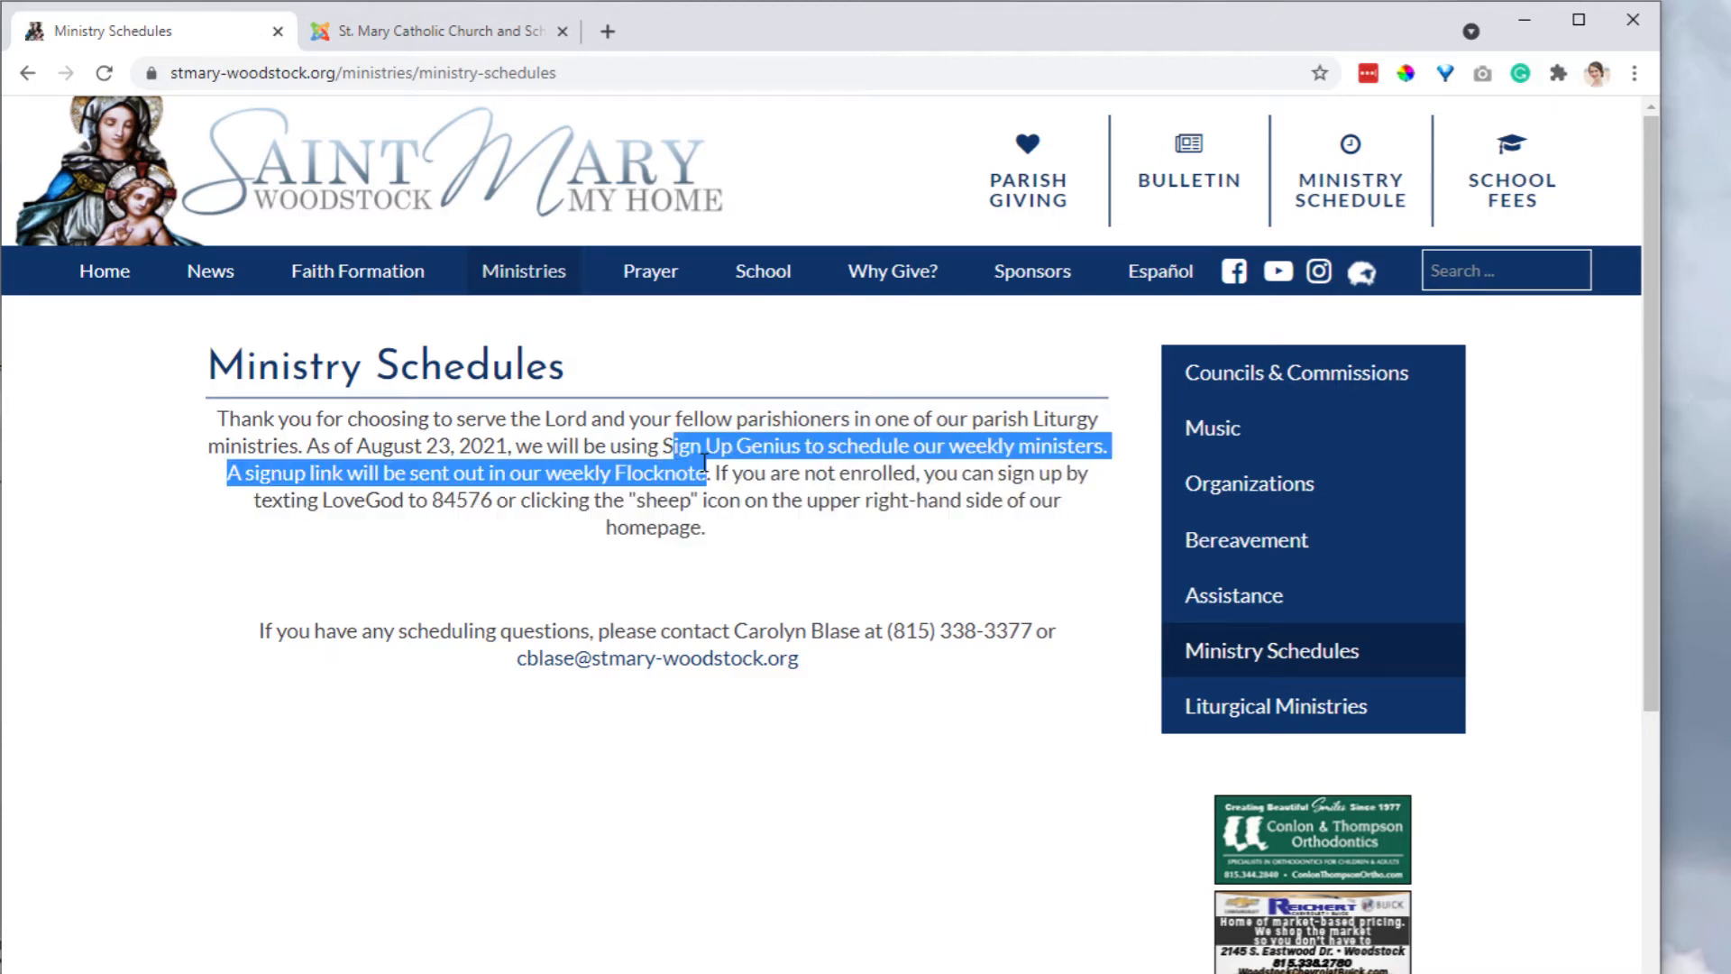
left_click(406, 27)
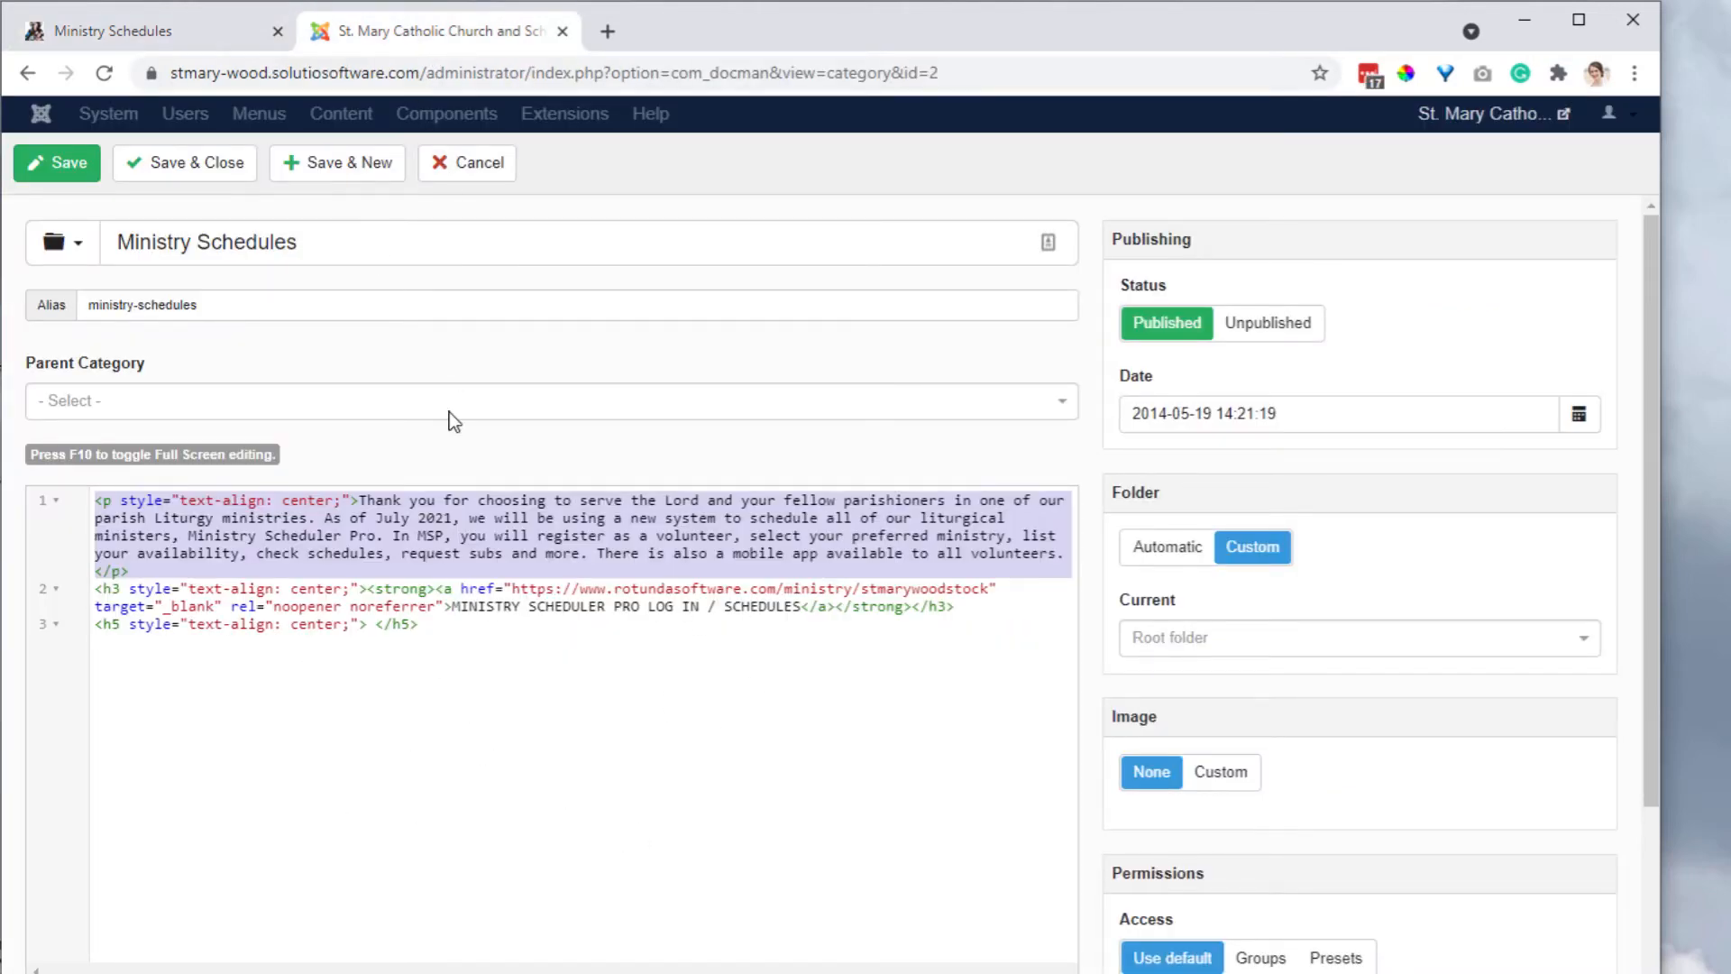
left_click(491, 164)
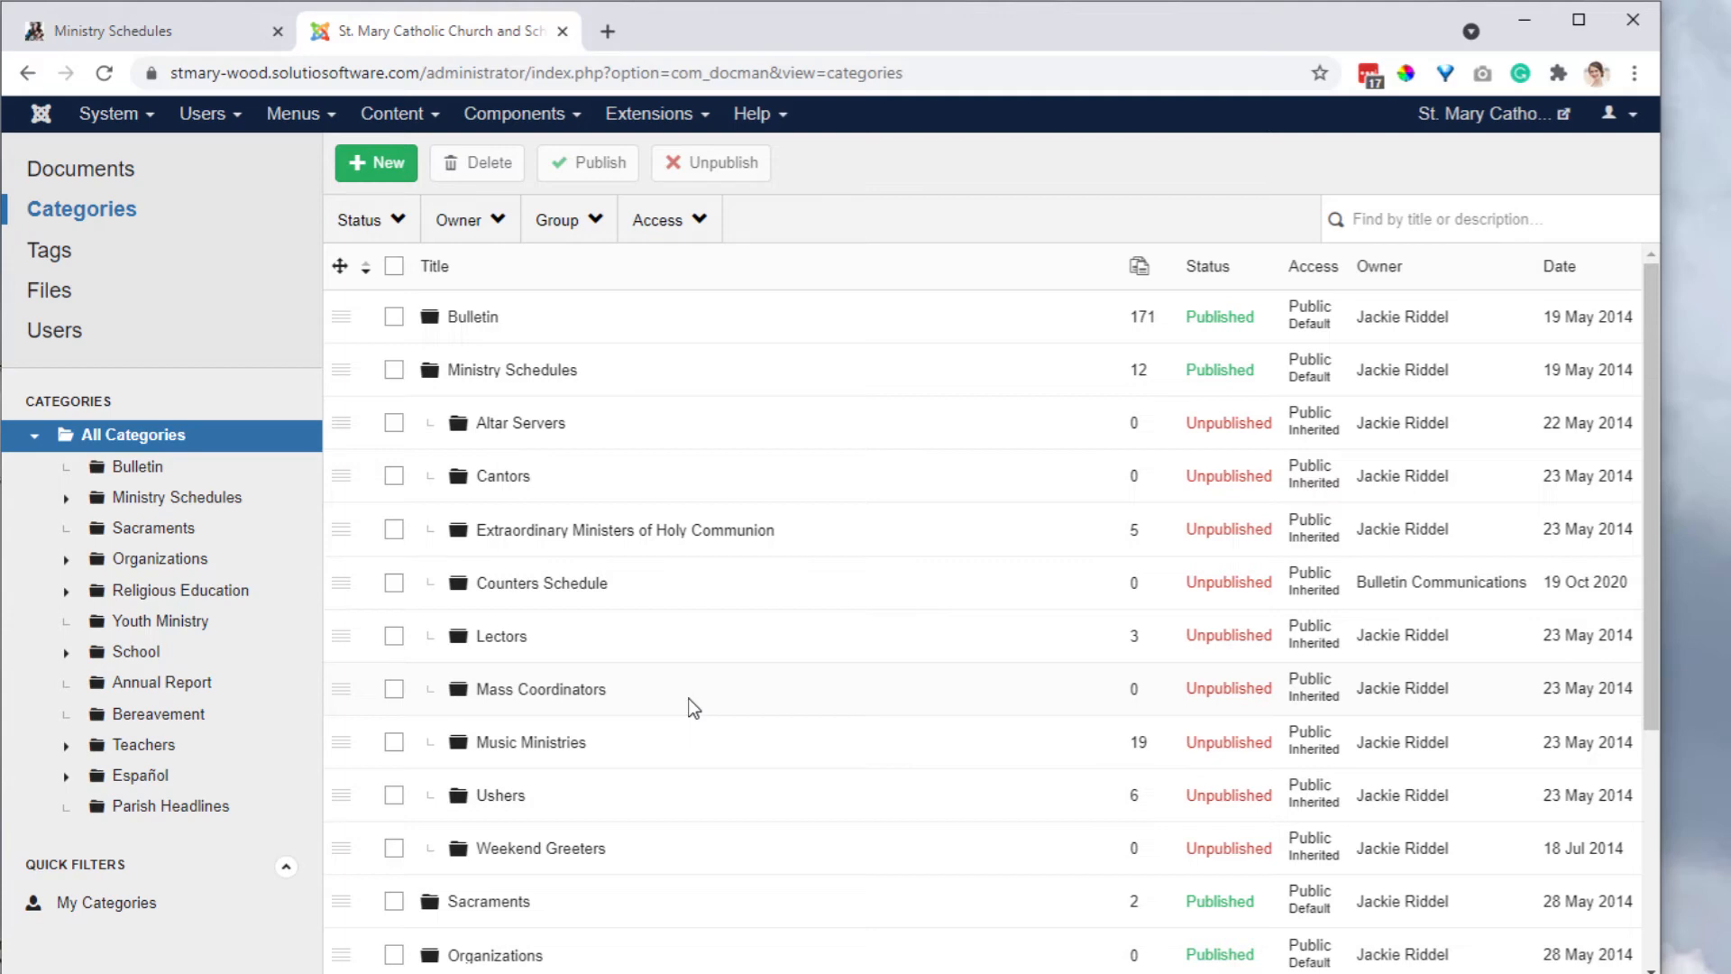
Step: Open the Bulletin page under News on the parish website and view its dated documents
left_click(208, 39)
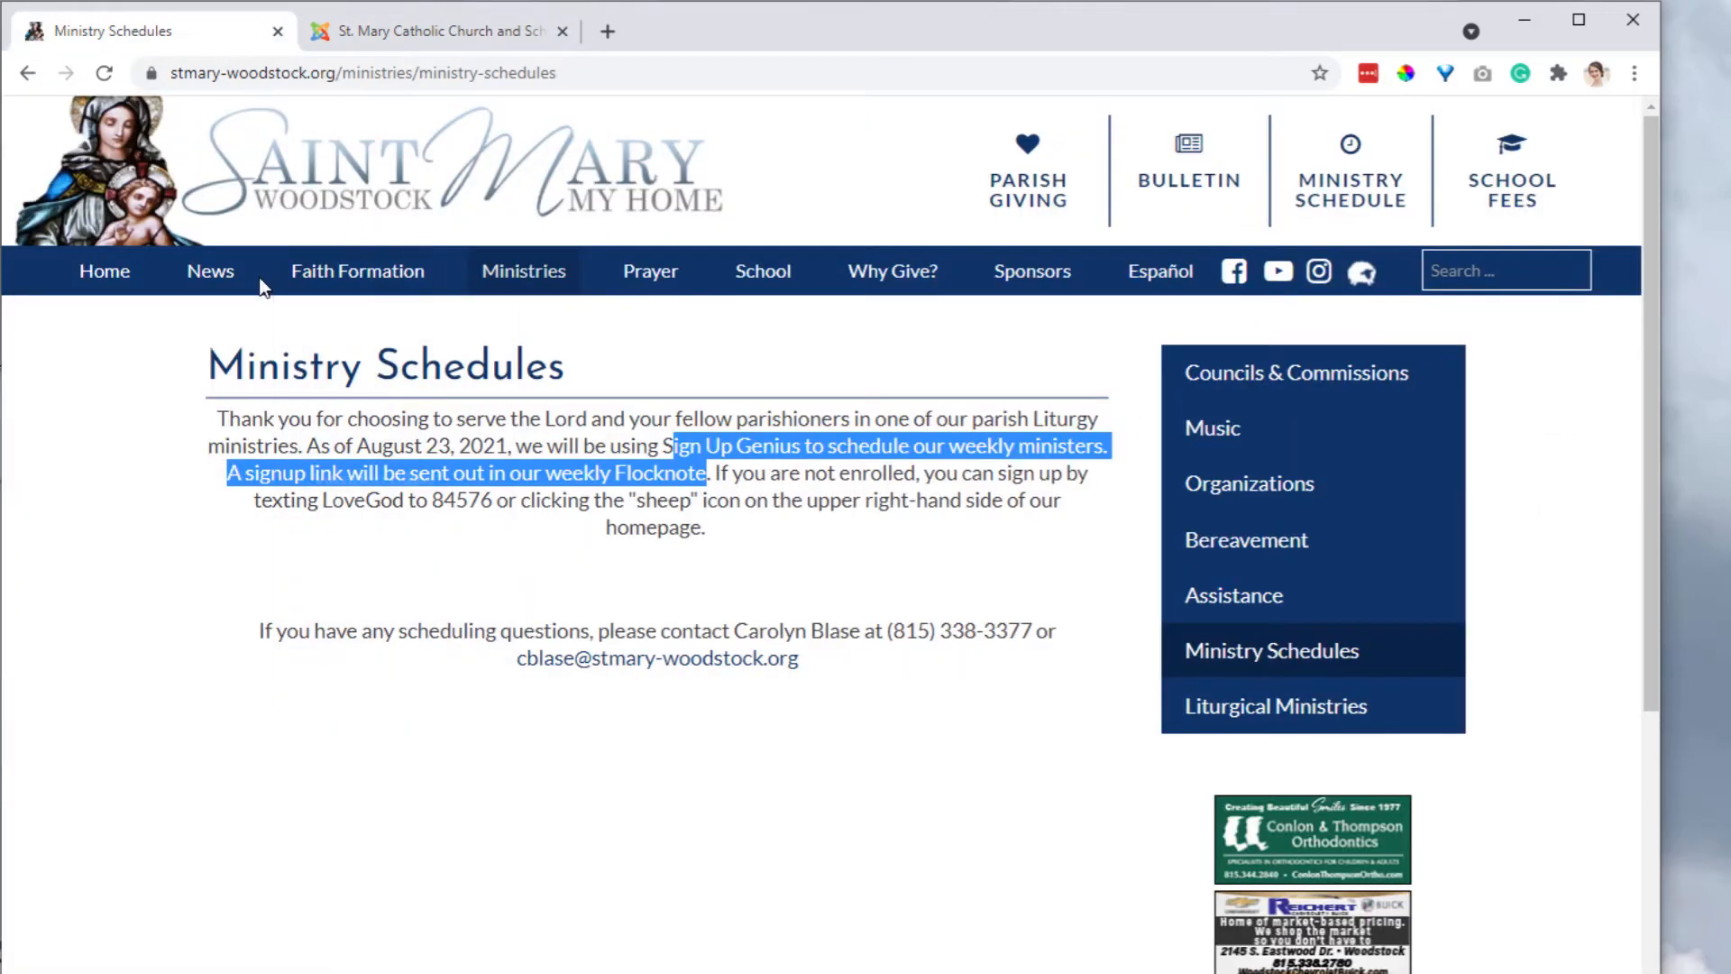
mouse_move(213, 272)
left_click(245, 395)
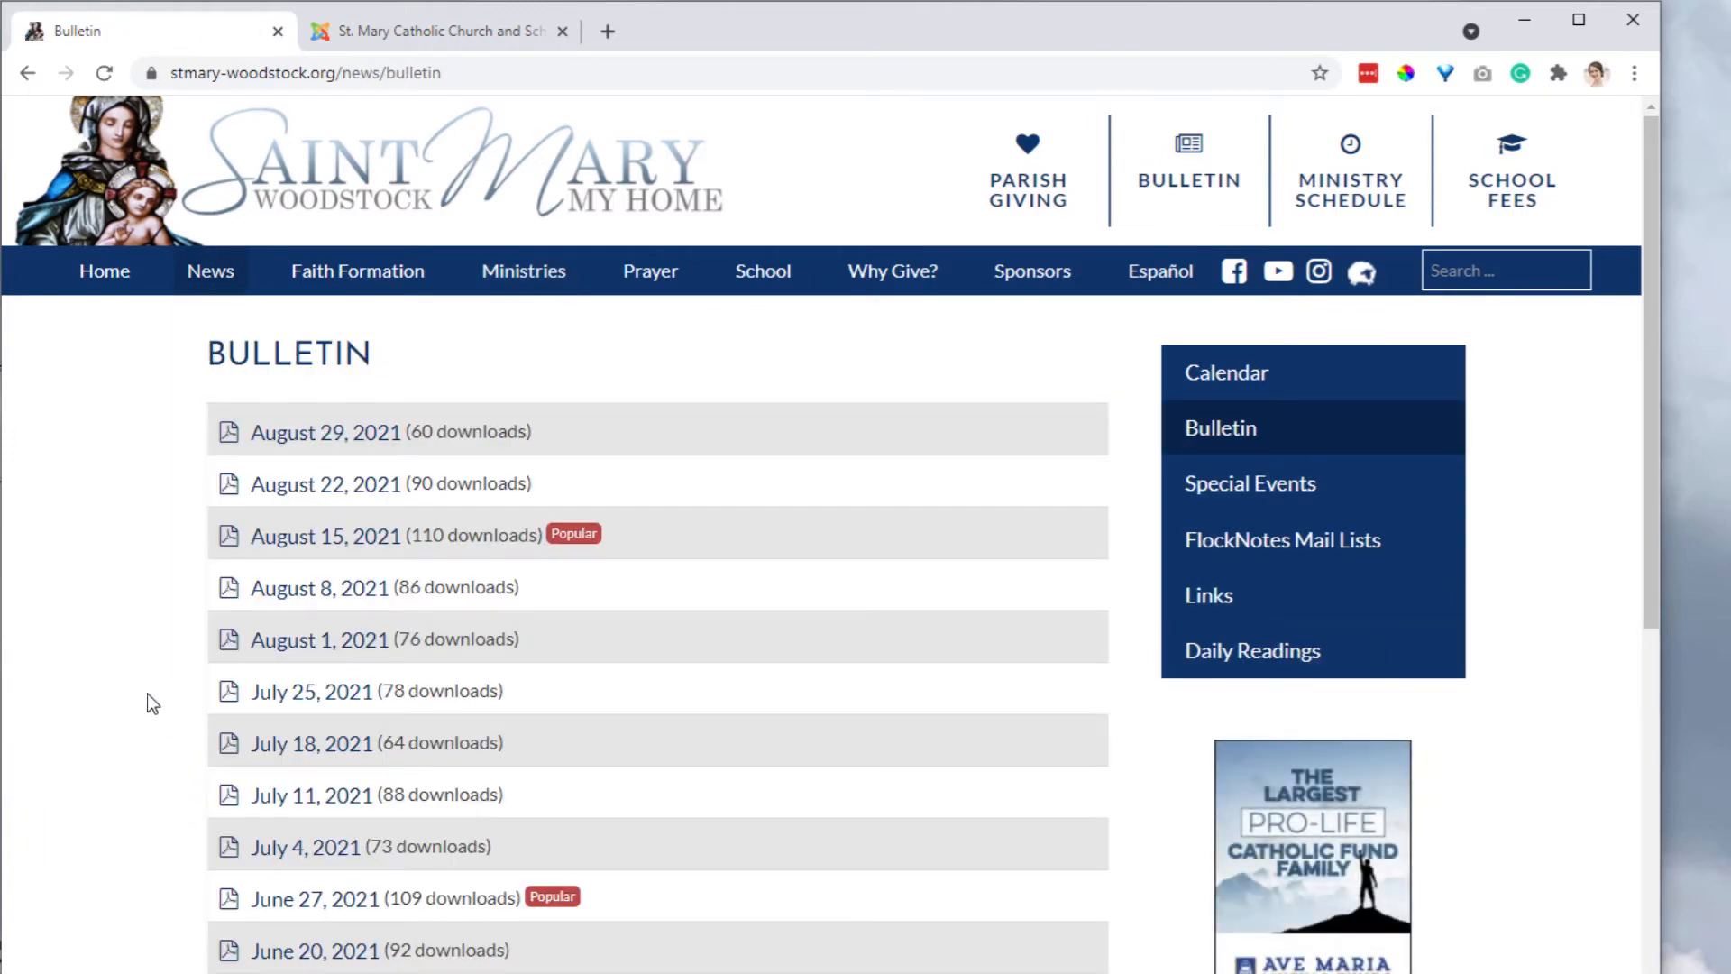
Step: Return to the site administration, inspect the July 25, 2021 bulletin document's date and title, and close it without saving
left_click(490, 41)
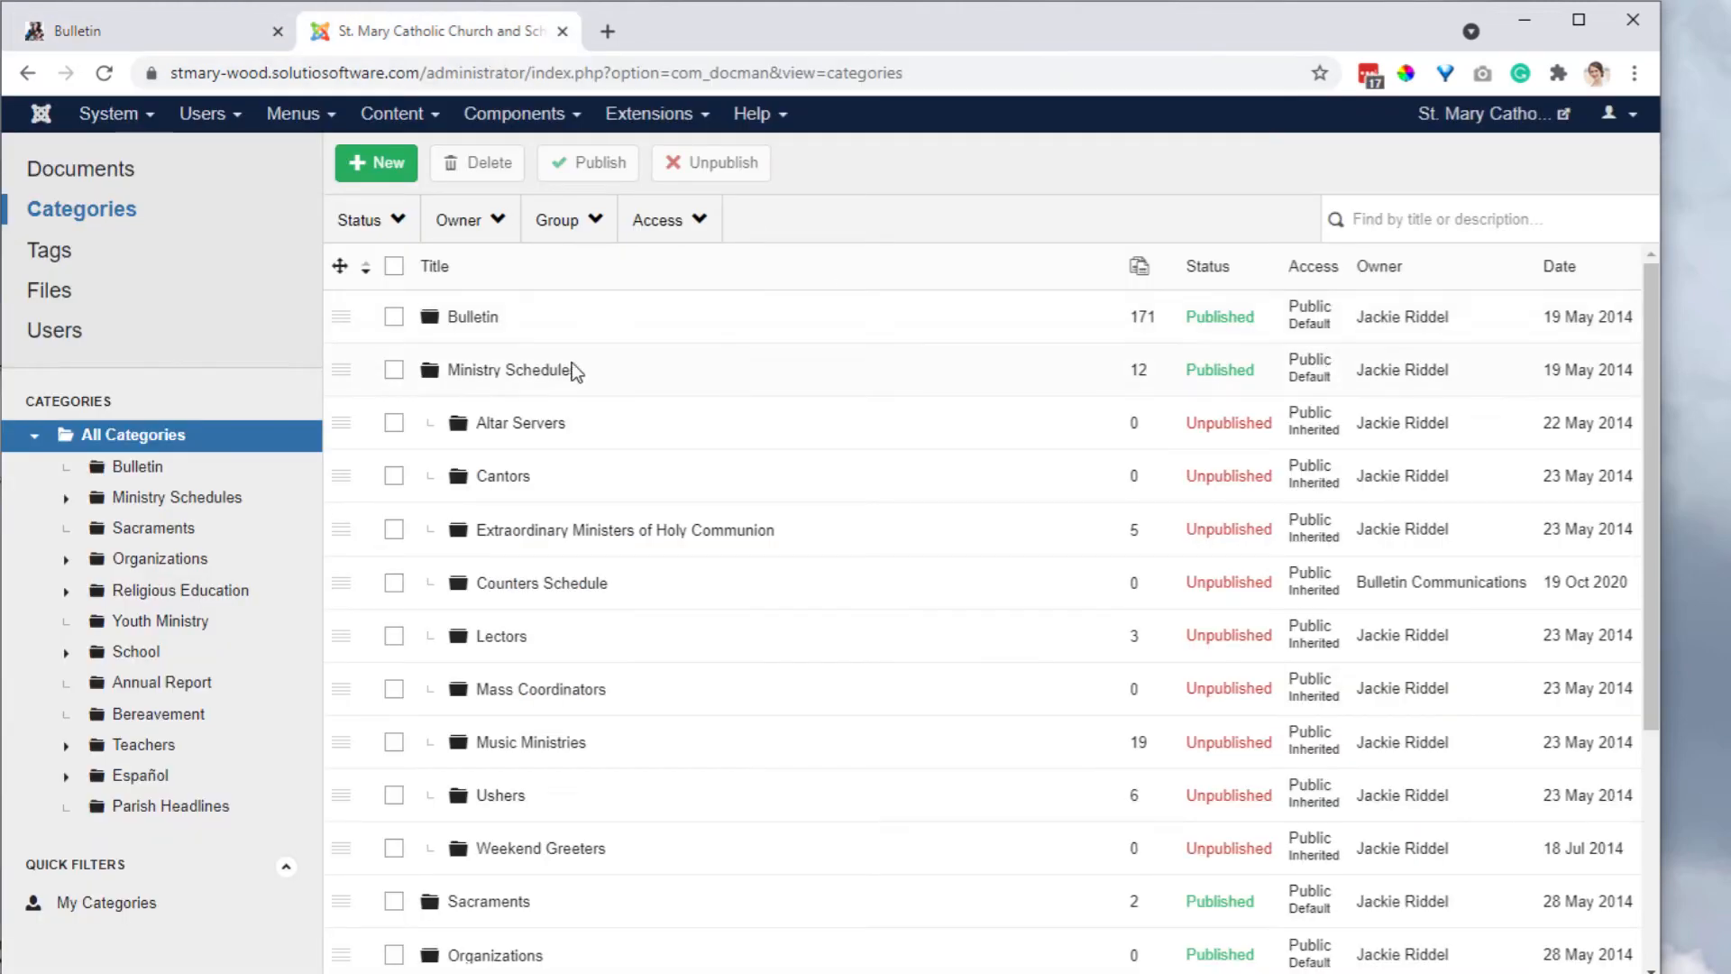
left_click(80, 171)
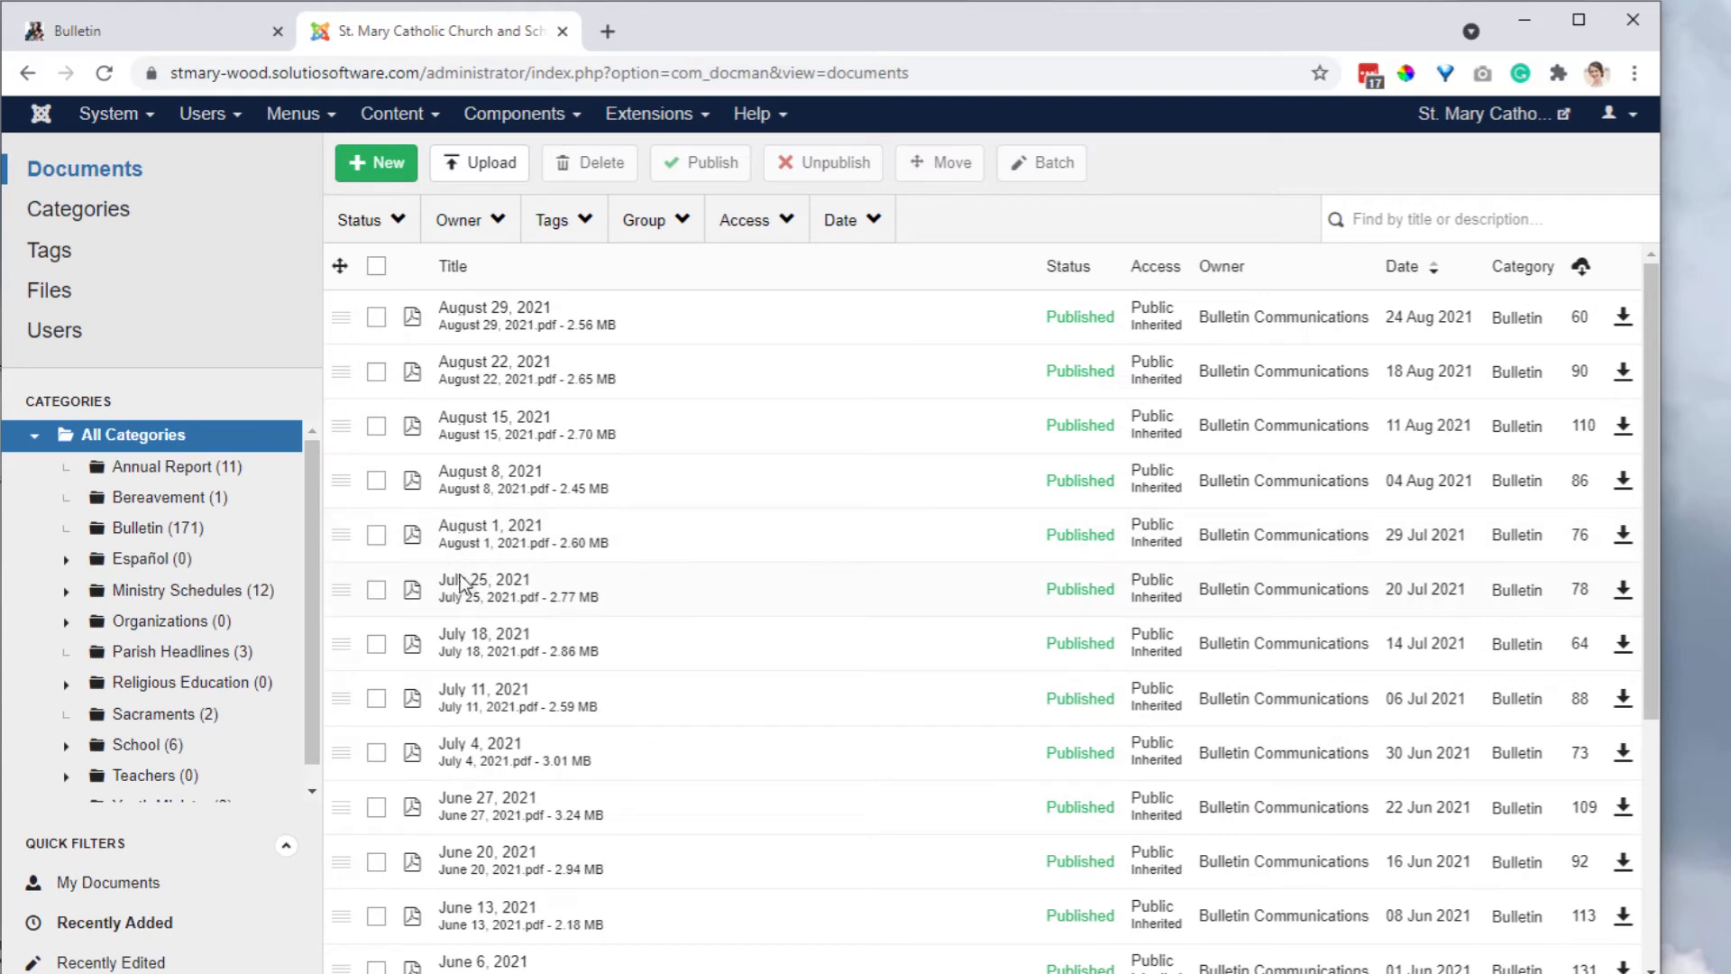
left_click(465, 582)
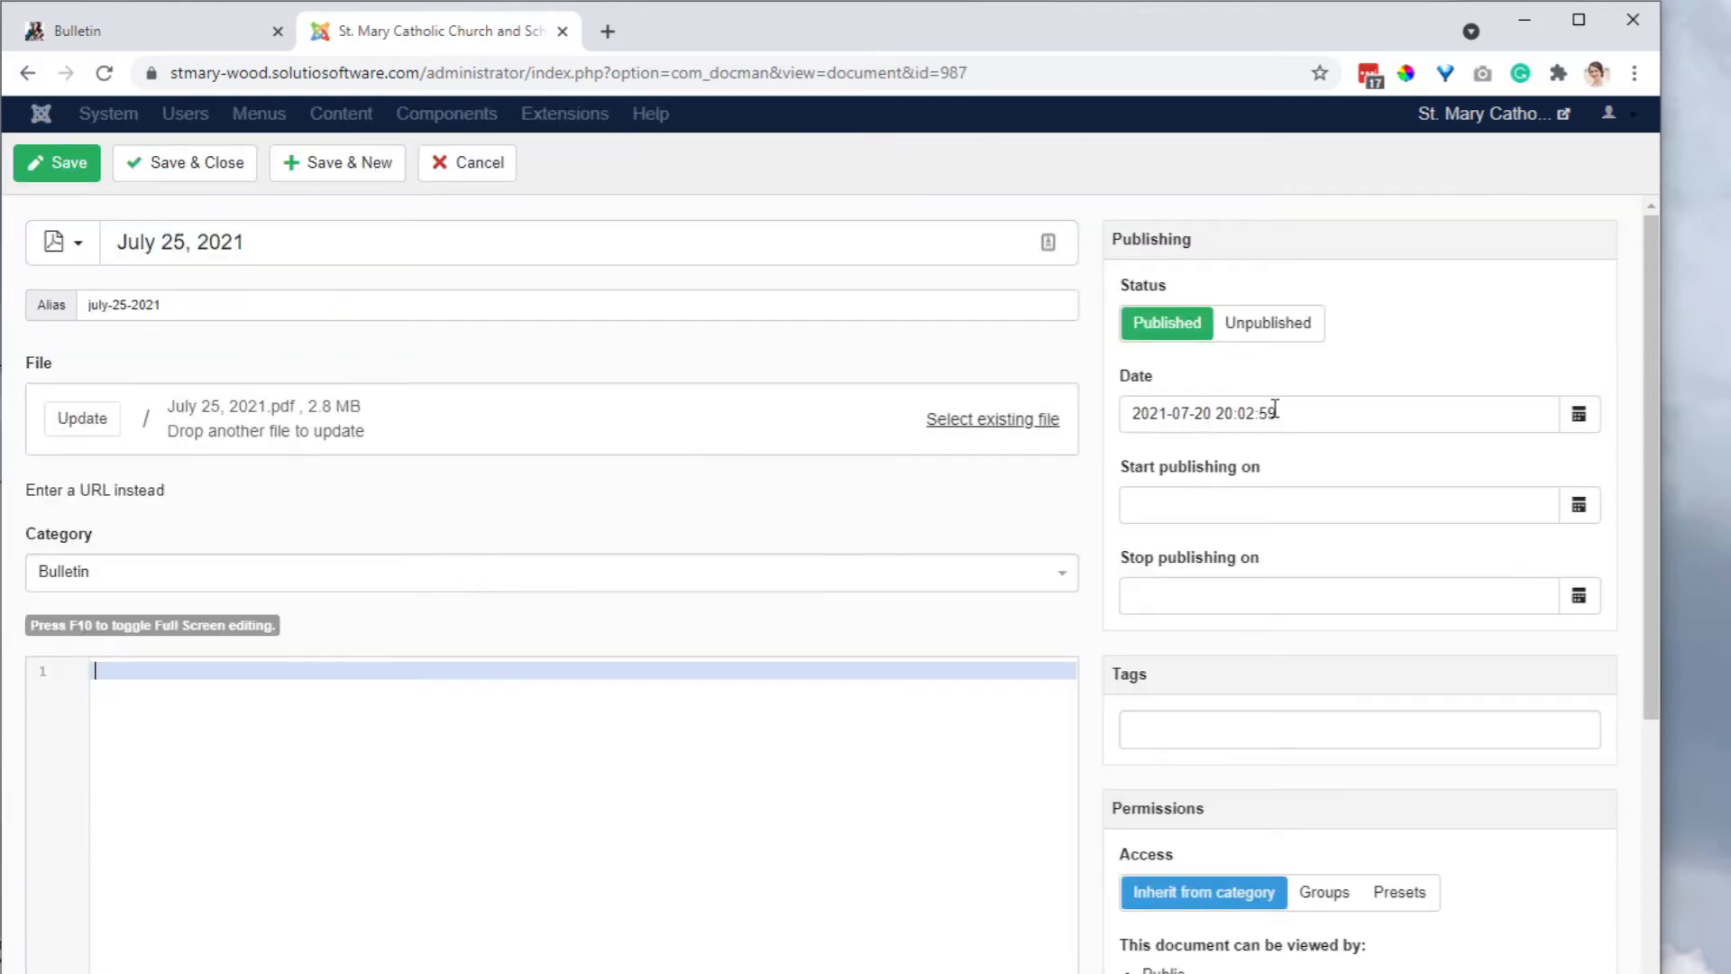
left_click(1279, 409)
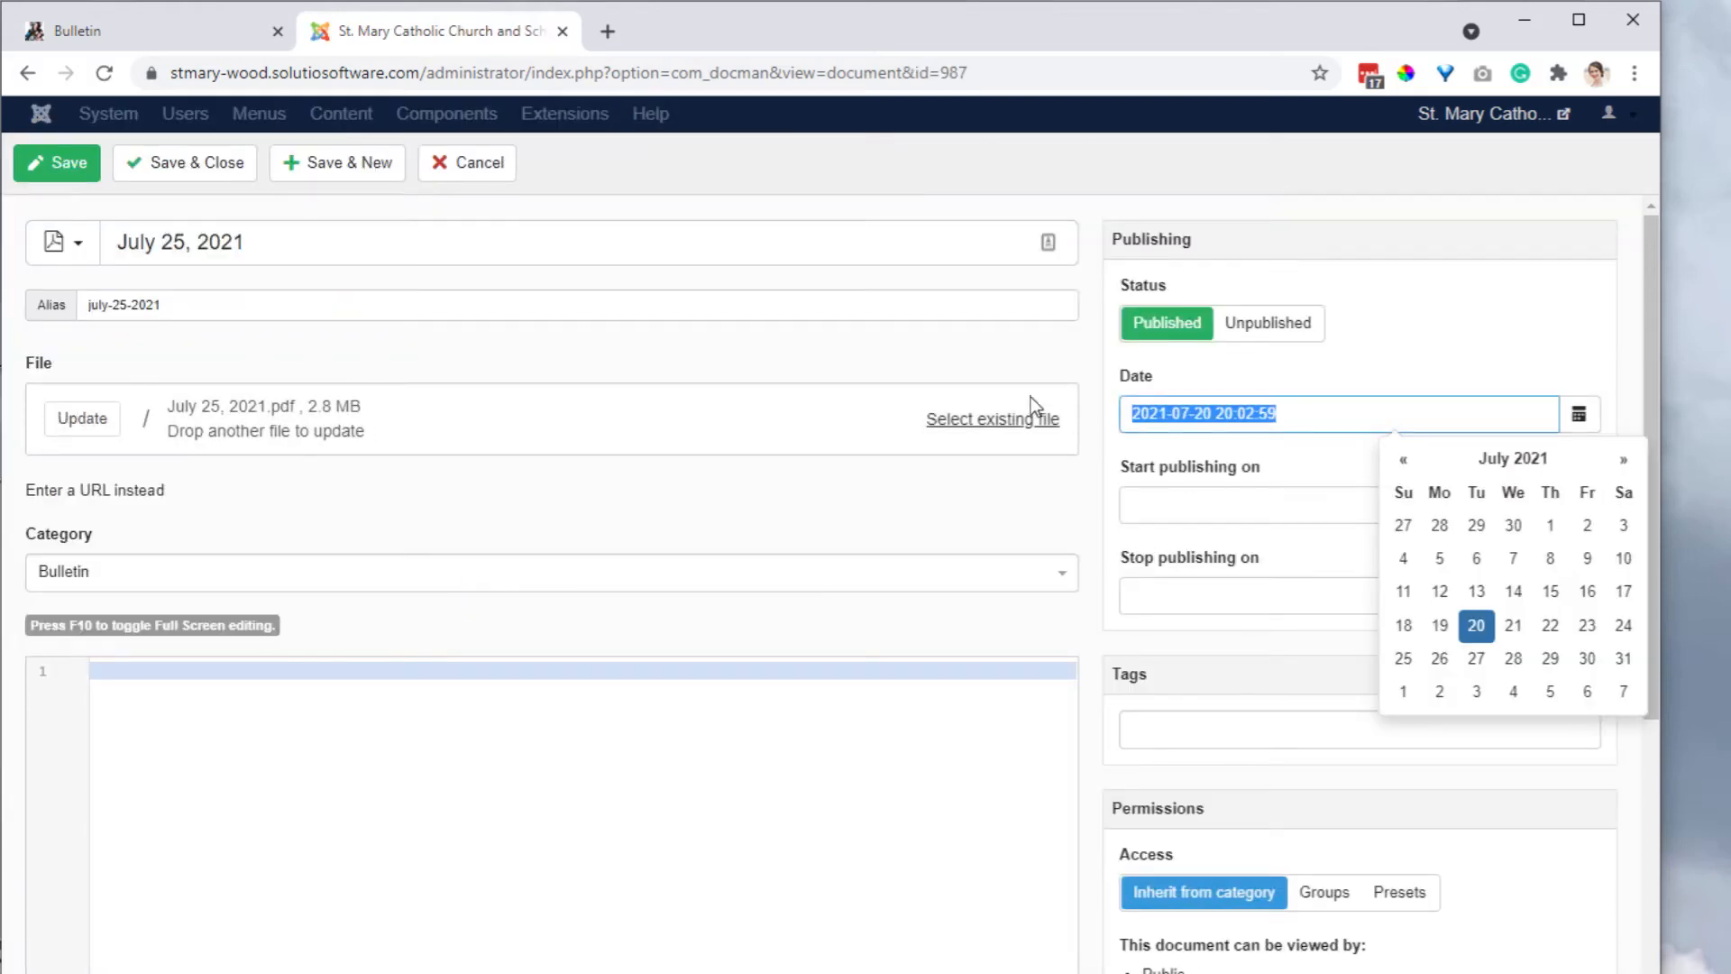
left_click_drag(264, 241, 101, 244)
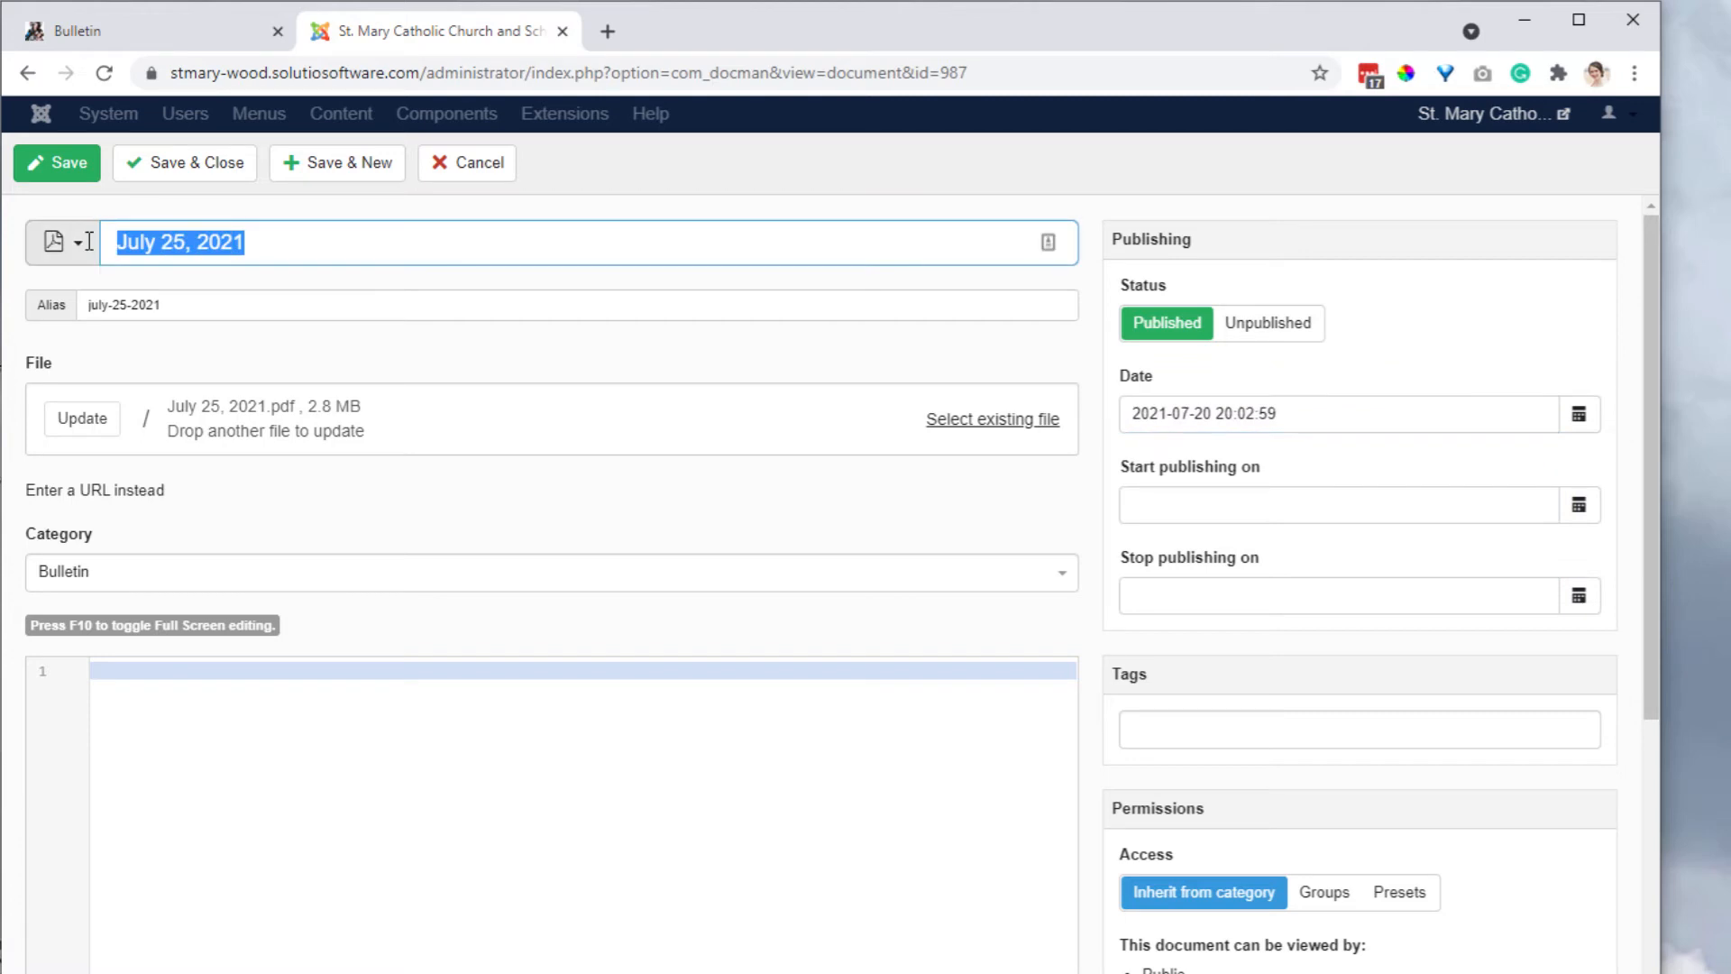
left_click(890, 517)
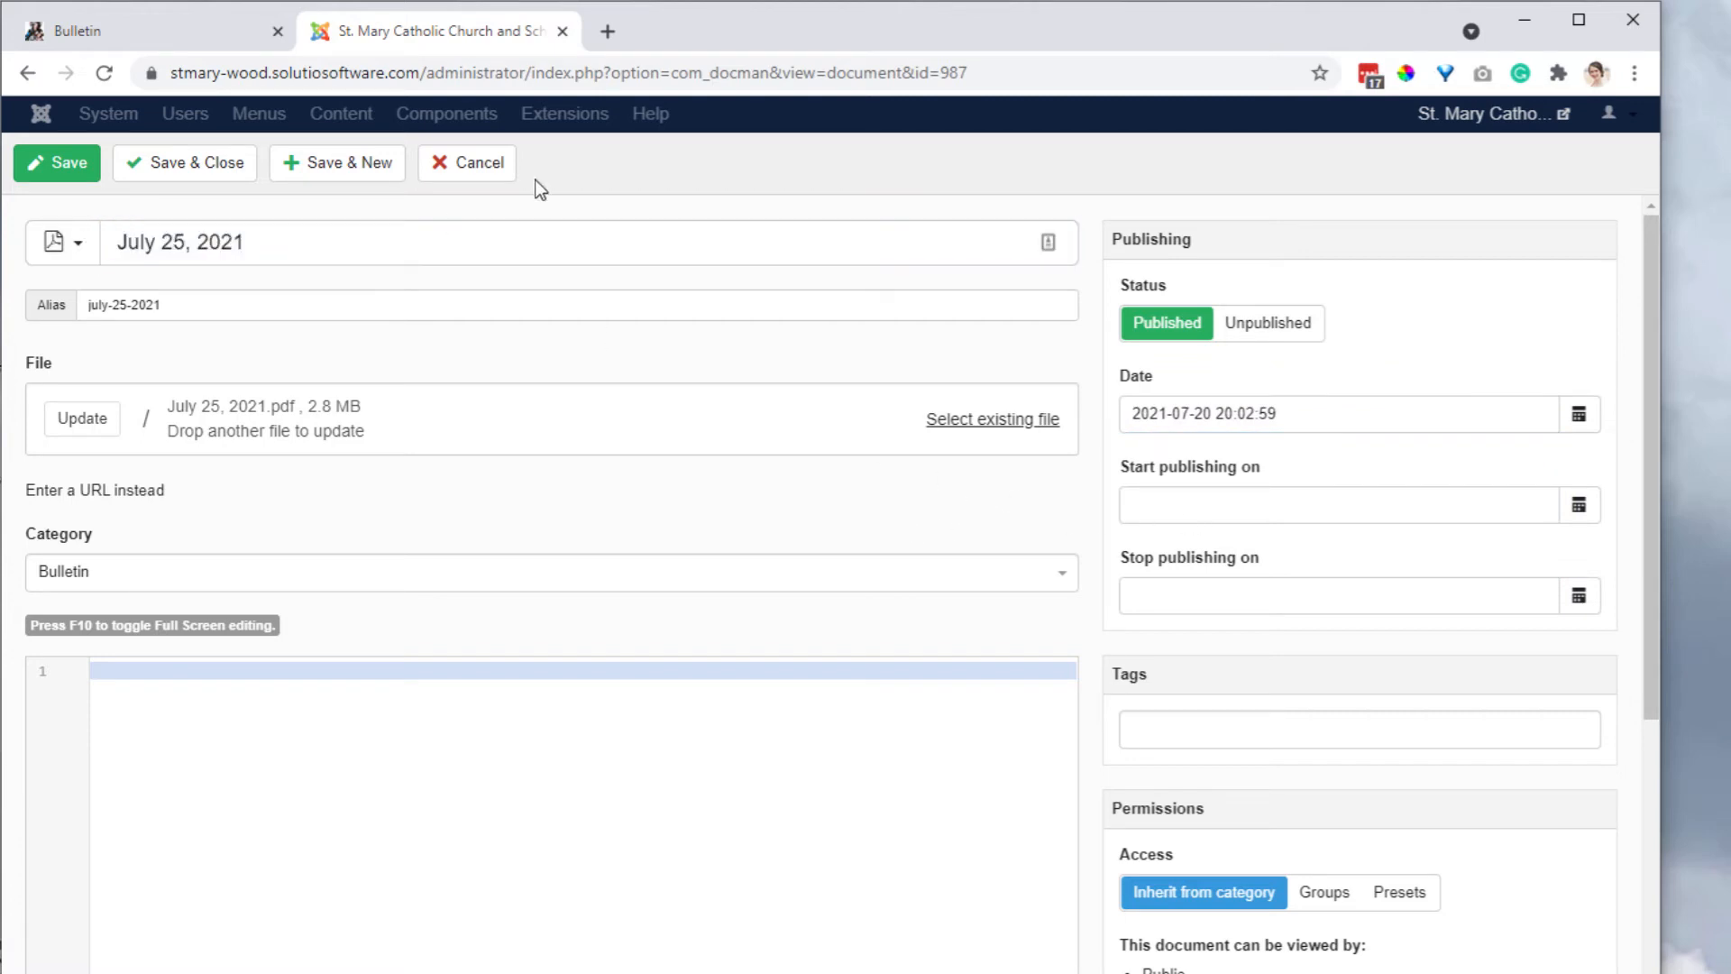
left_click(488, 171)
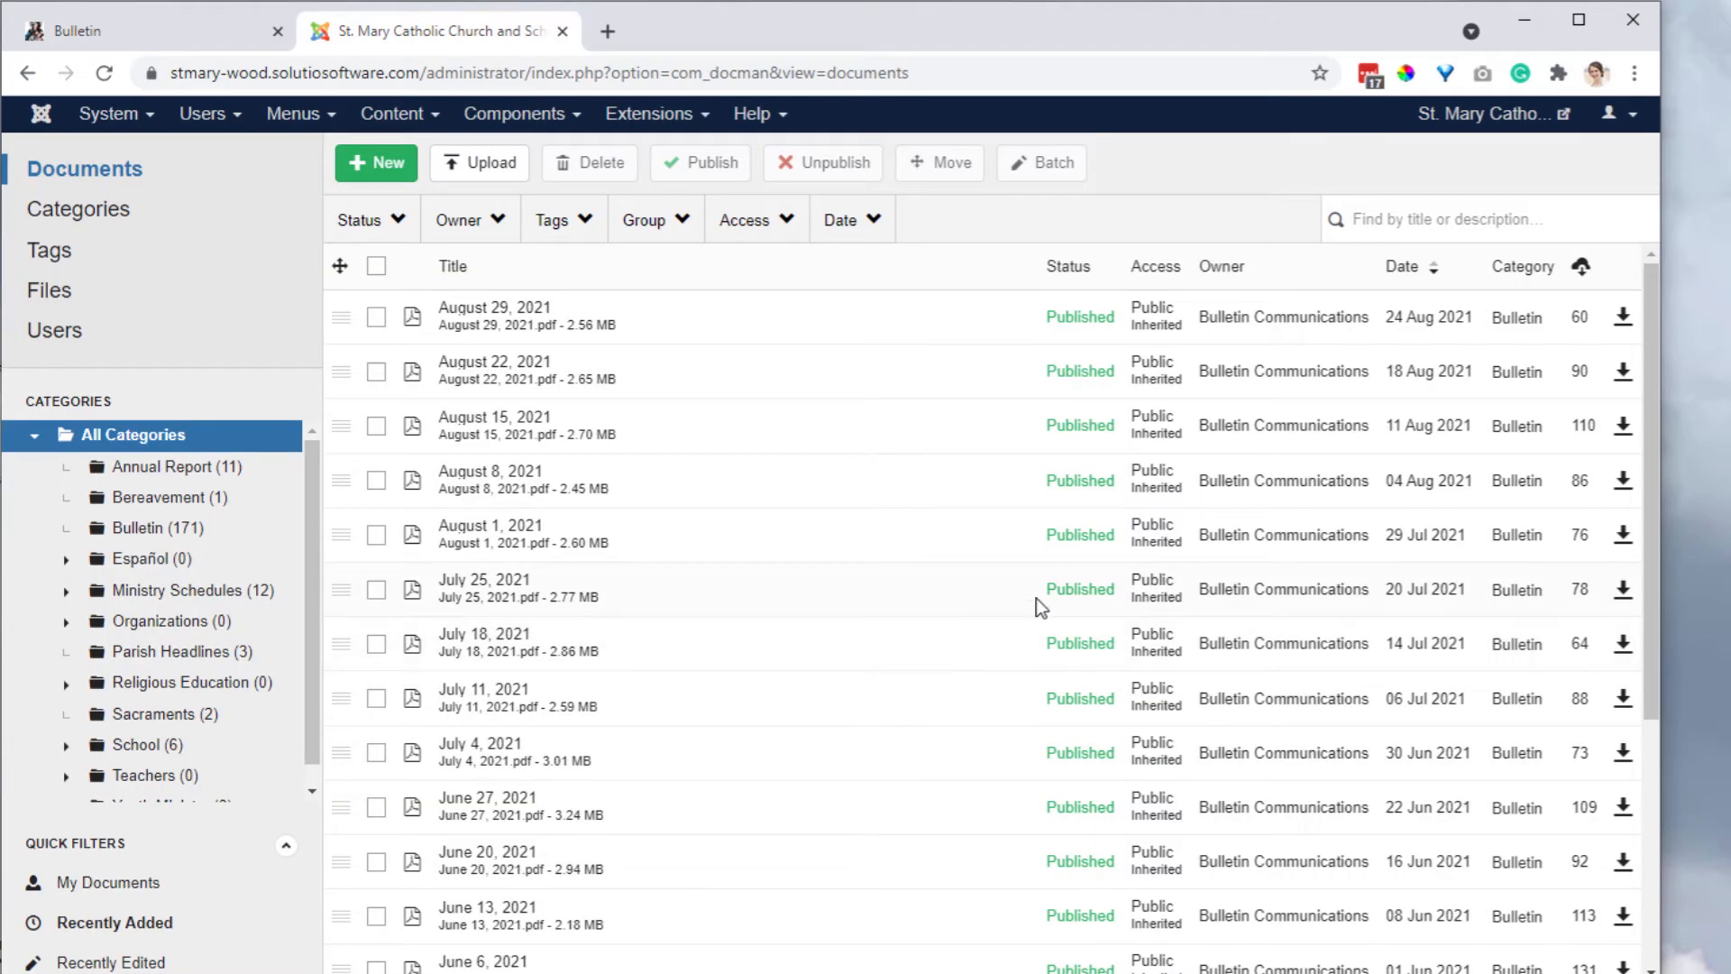
Step: Unpublish the July 25, 2021 bulletin in the document list and publish it again
left_click(1093, 588)
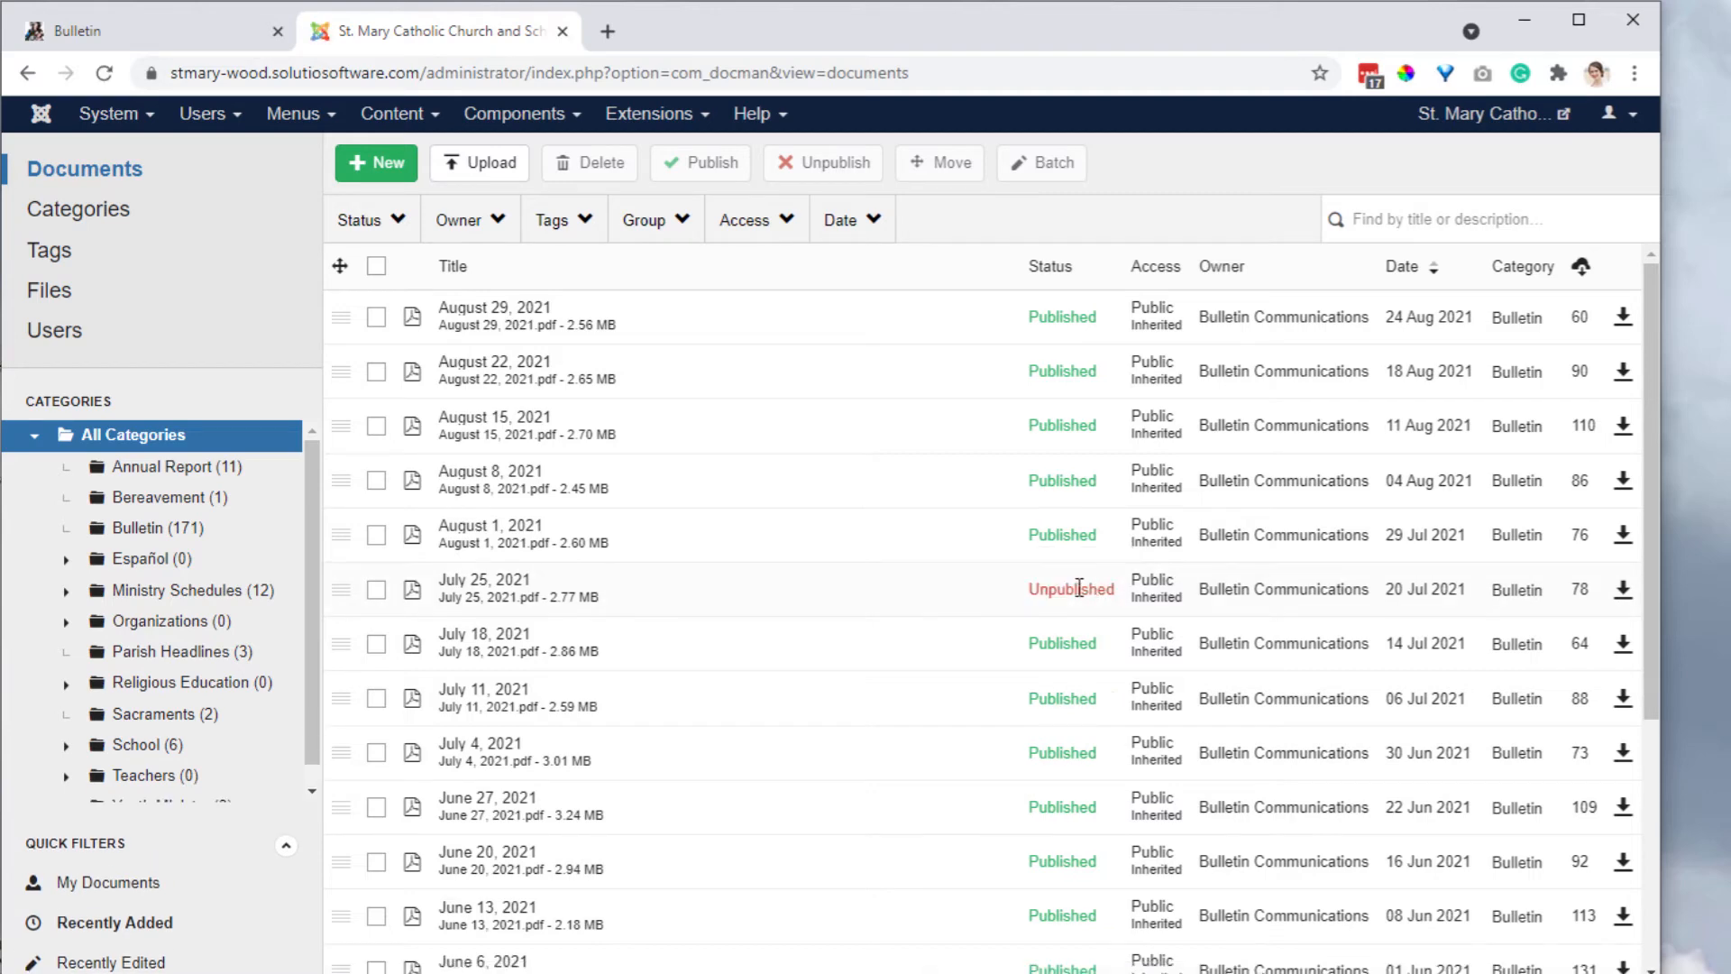
left_click(1081, 590)
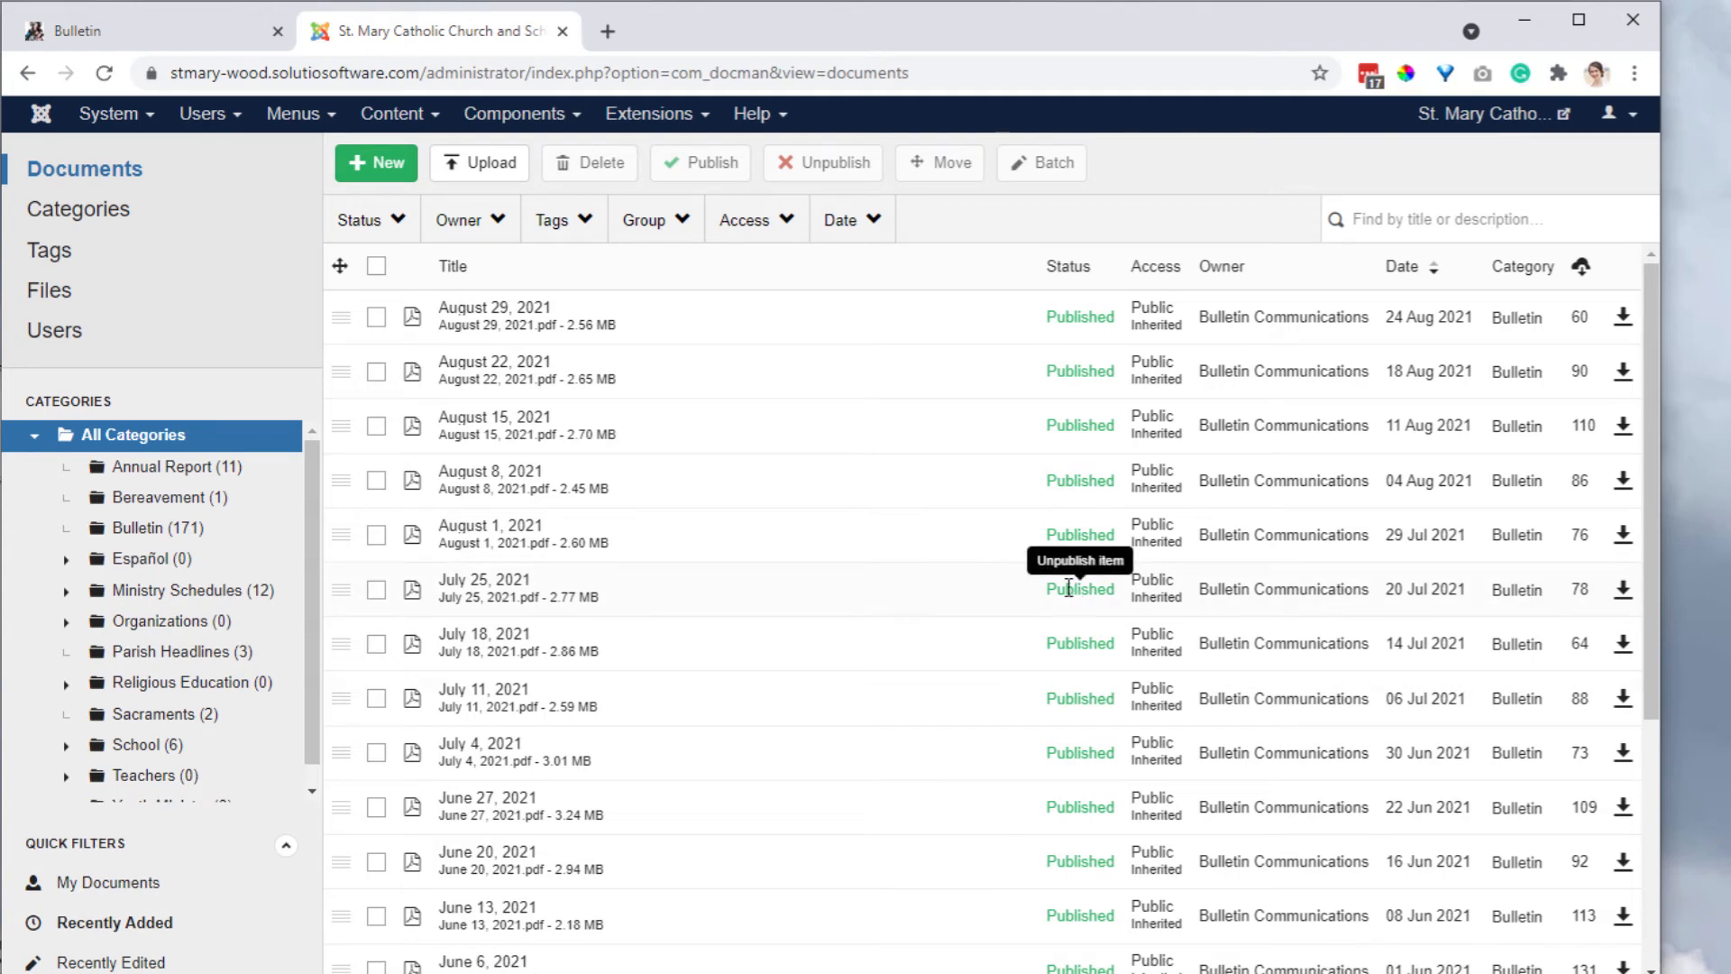
Step: Look over the document categories and open the site modules list filtered to the DOCman - Documents type
scroll(224, 553, "down", 1)
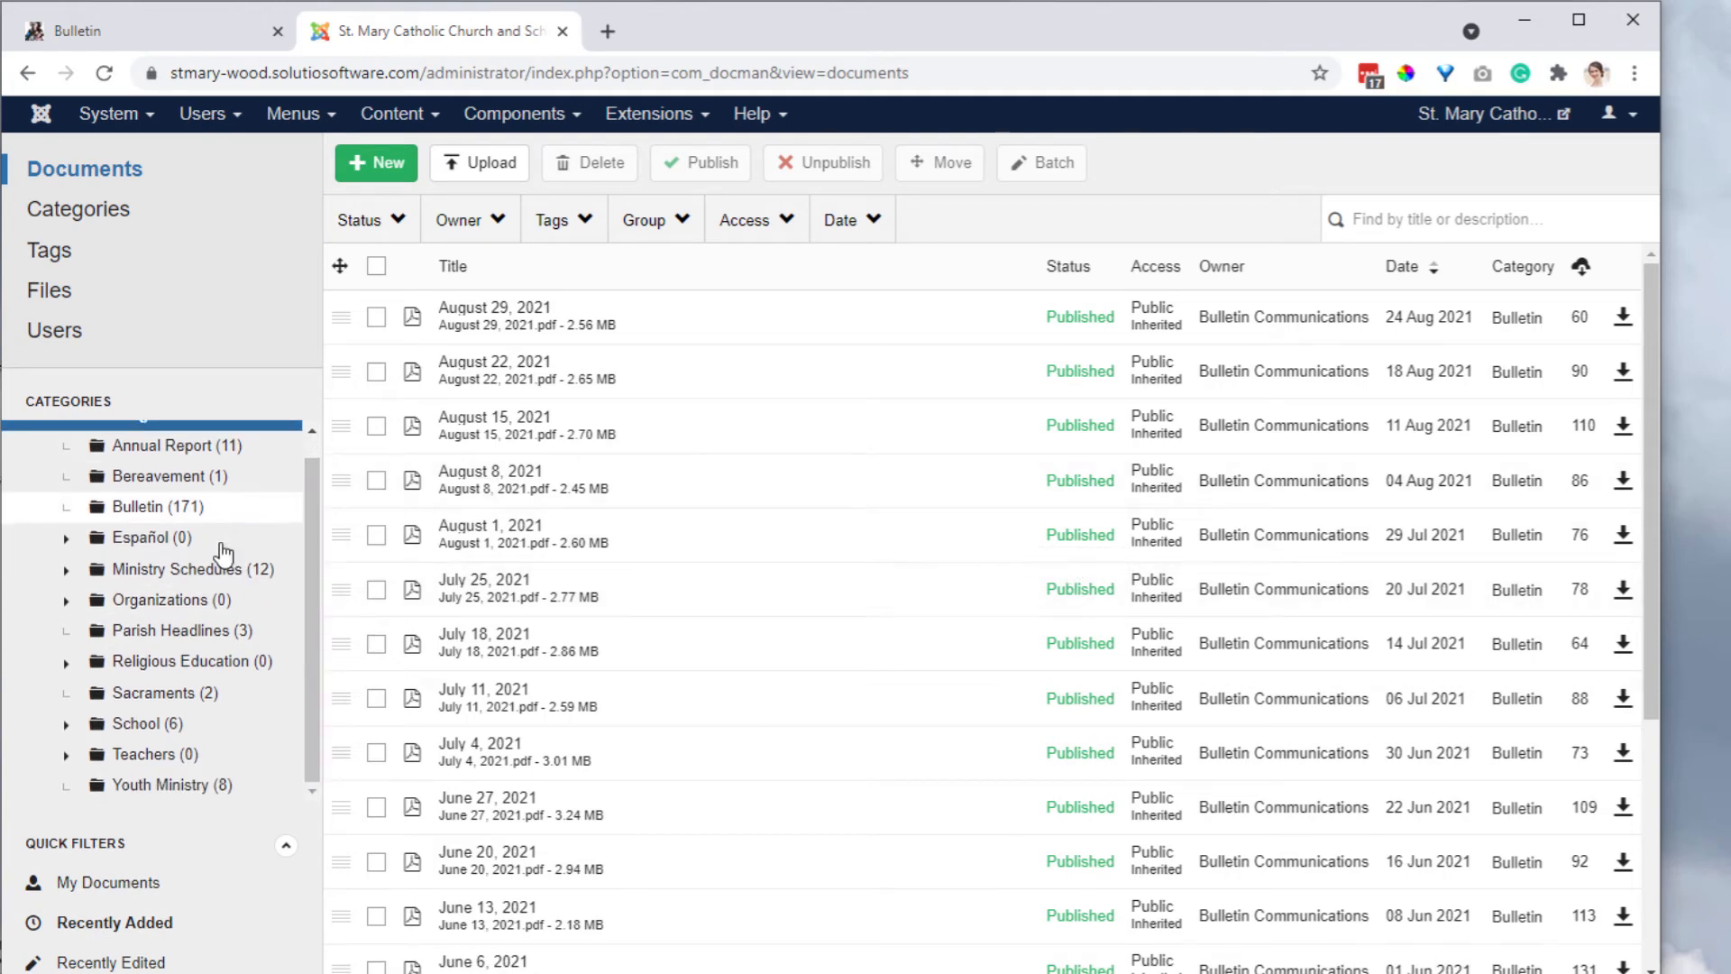
scroll(224, 553, "up", 1)
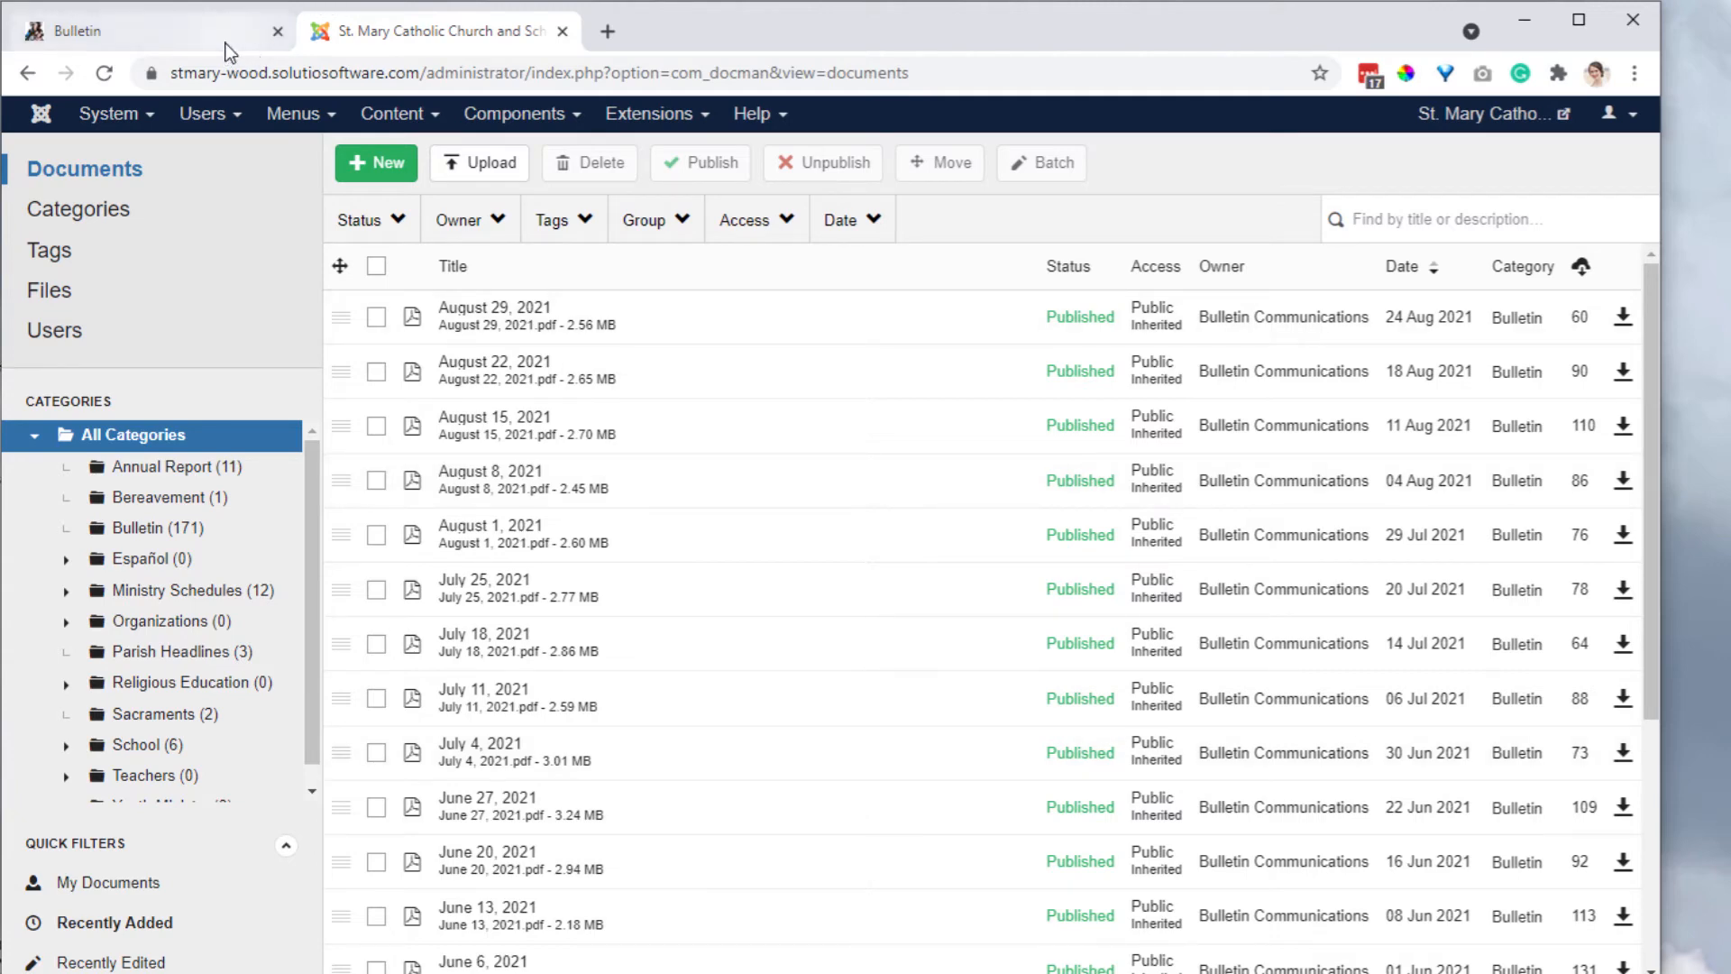
left_click(632, 155)
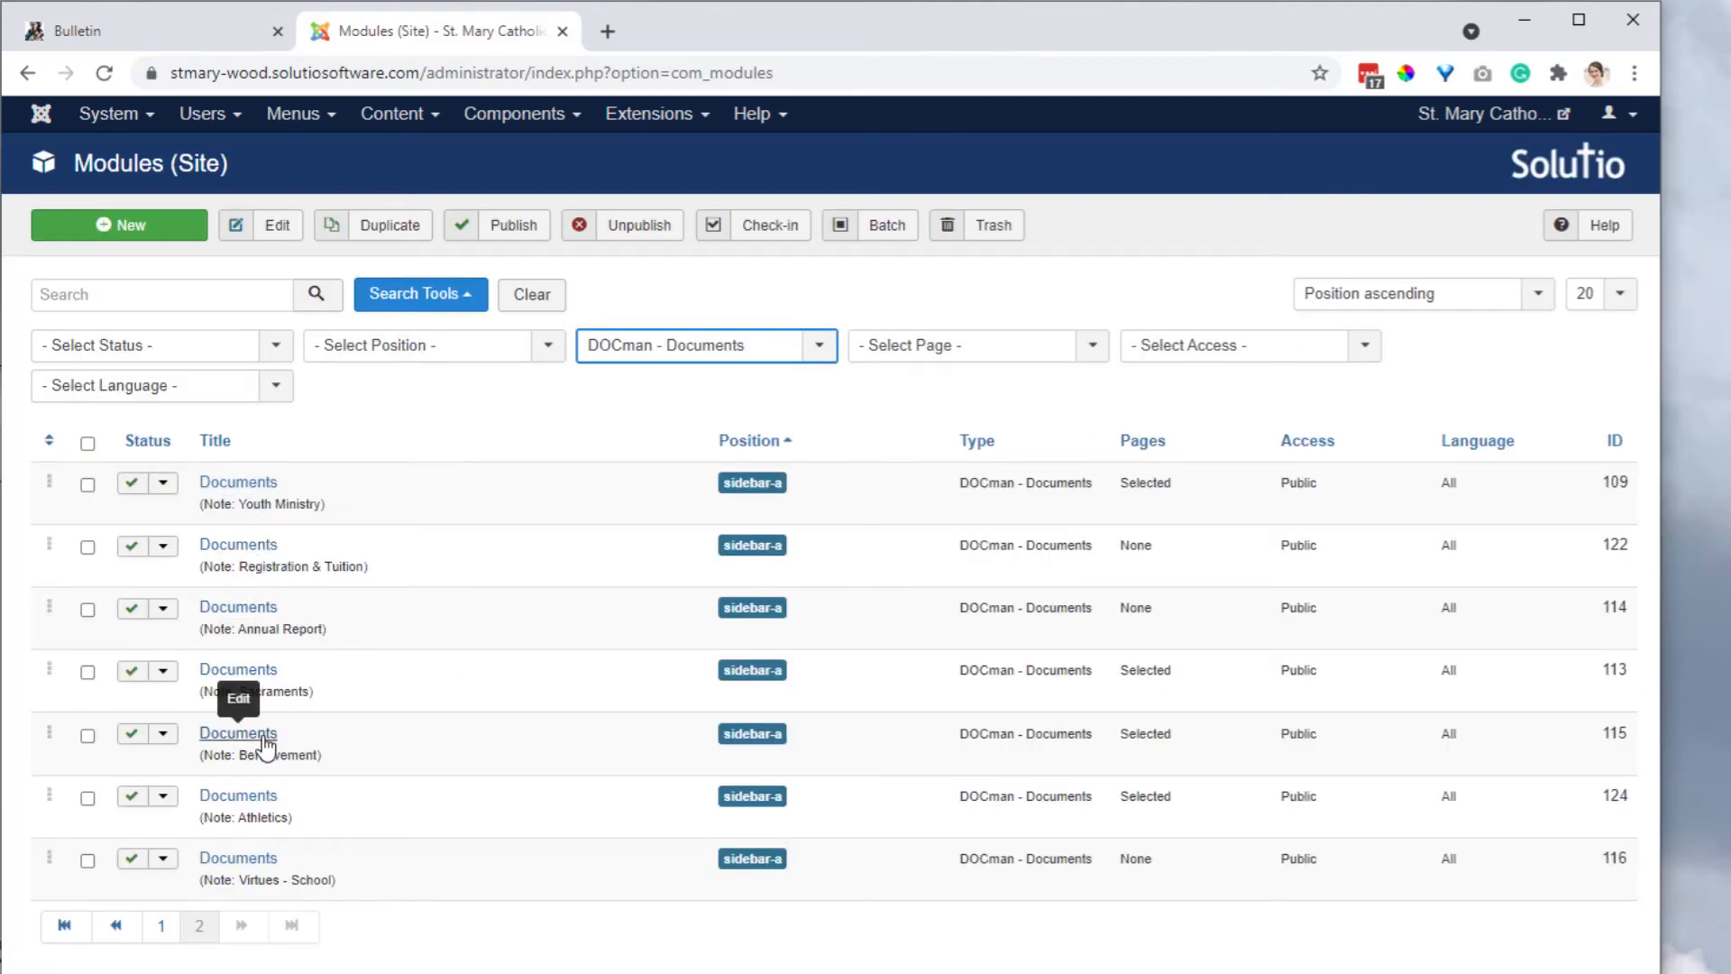
Step: Open the Sacraments page under Faith Formation on the parish website and examine its sidebar Documents list
left_click(220, 27)
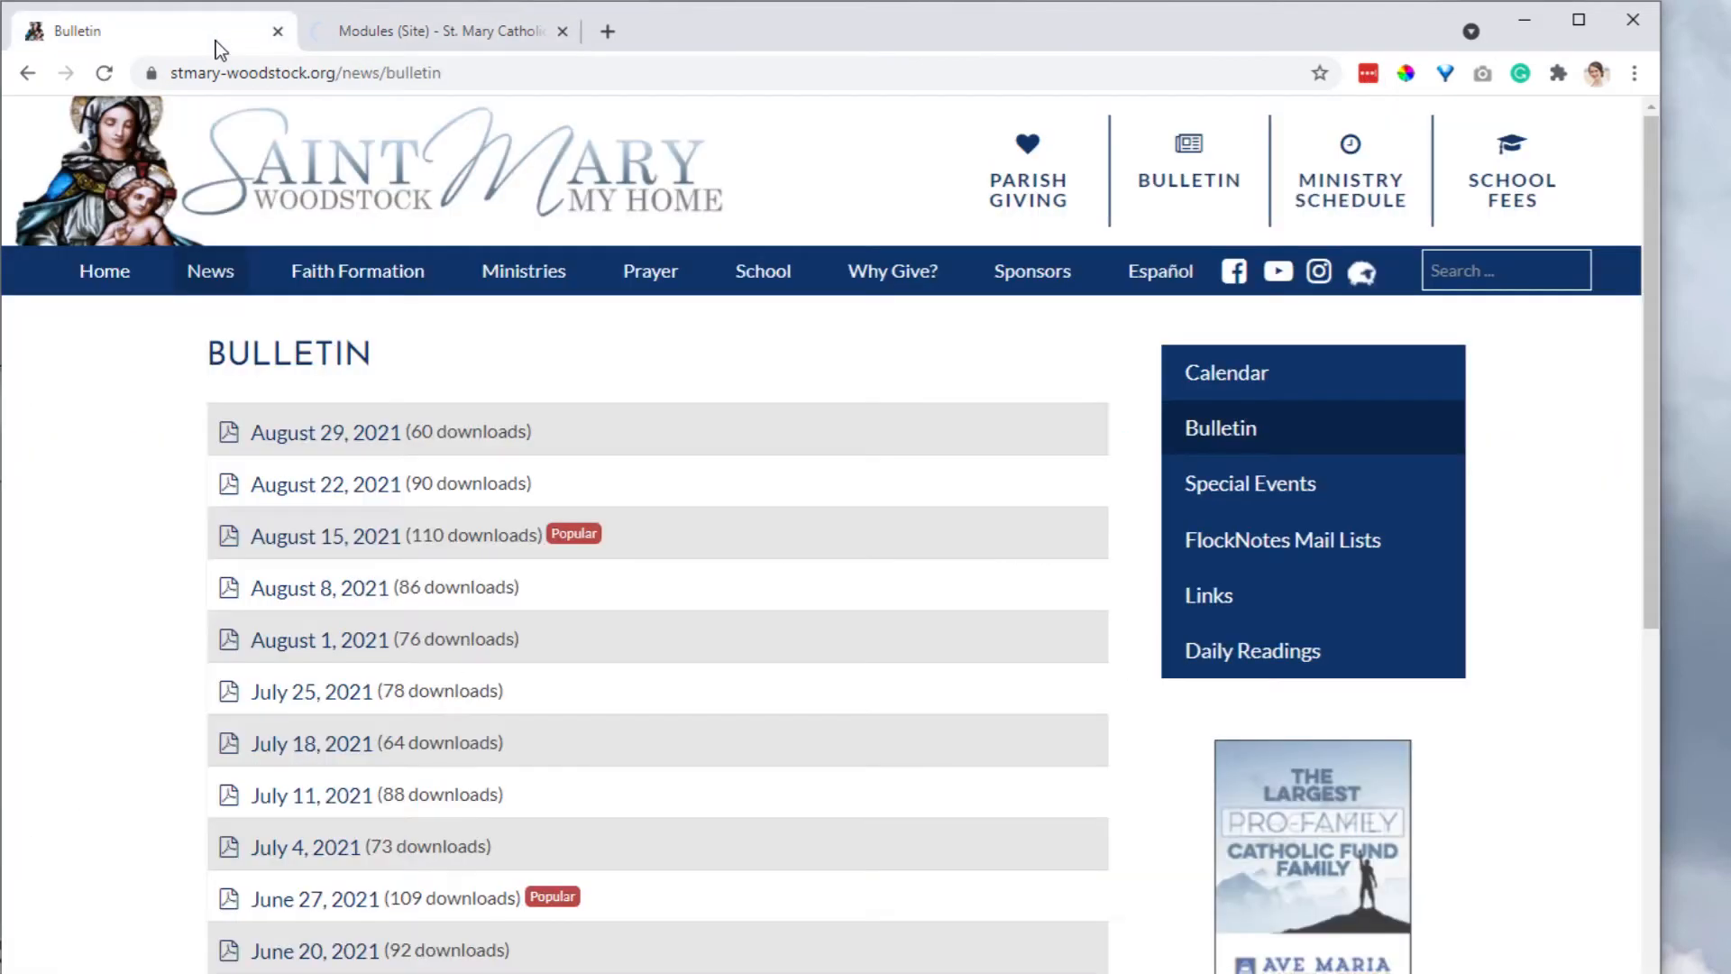
mouse_move(409, 287)
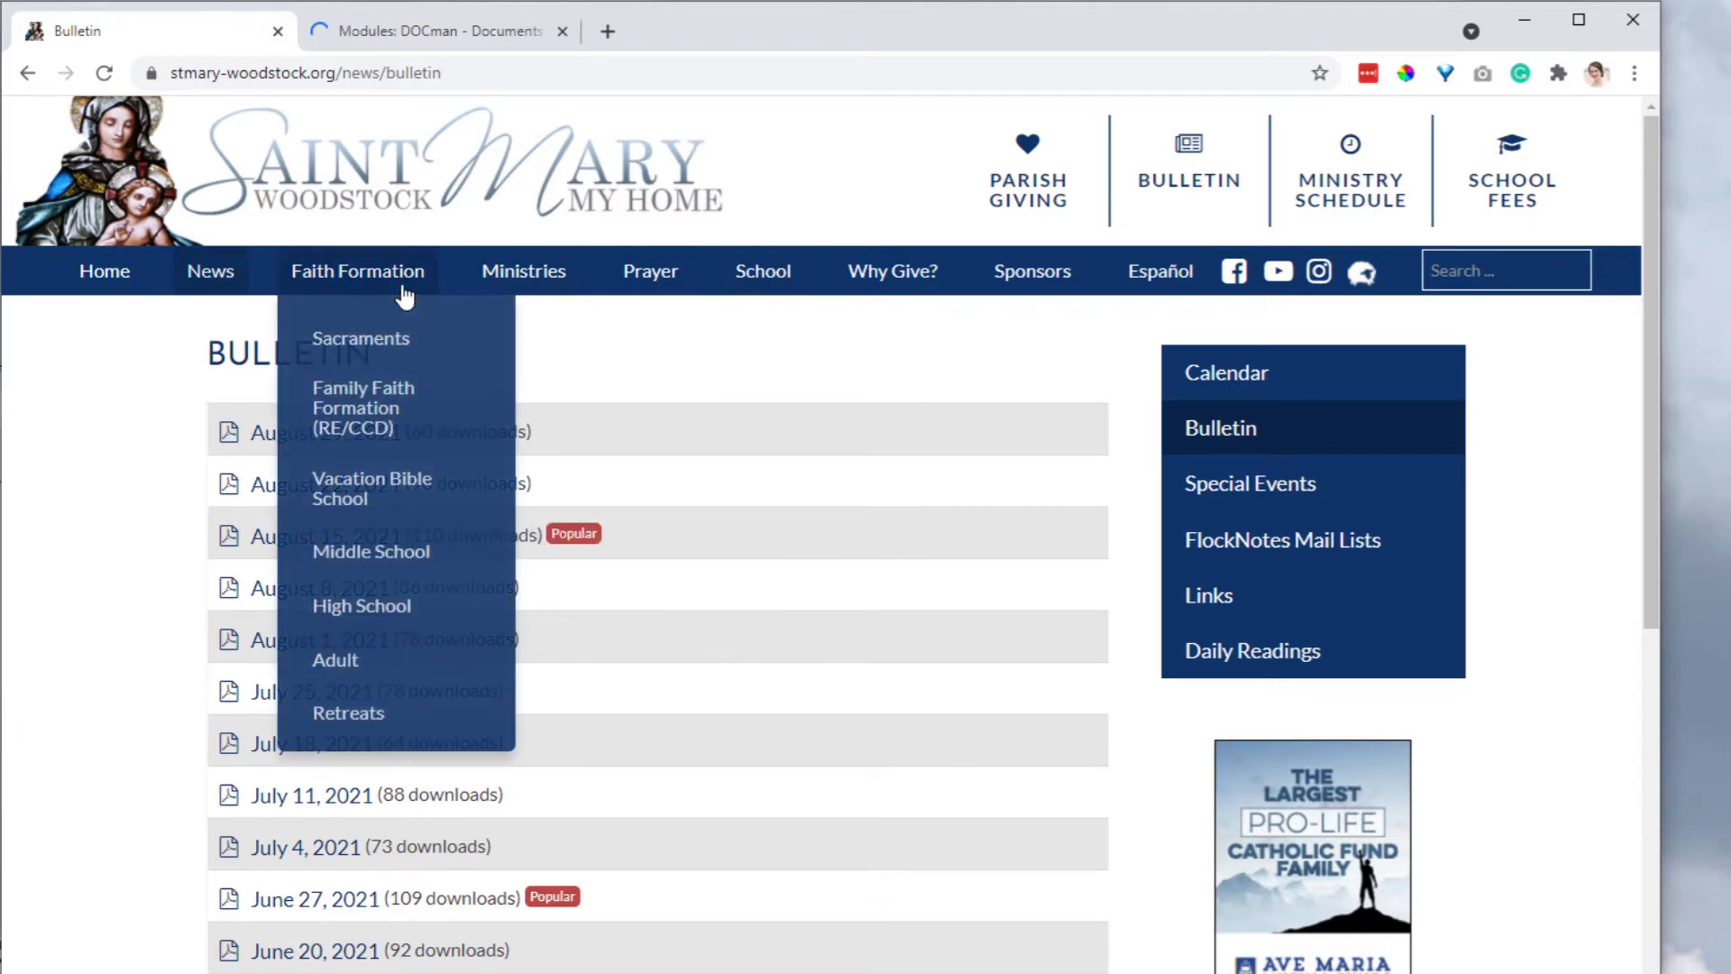
left_click(397, 341)
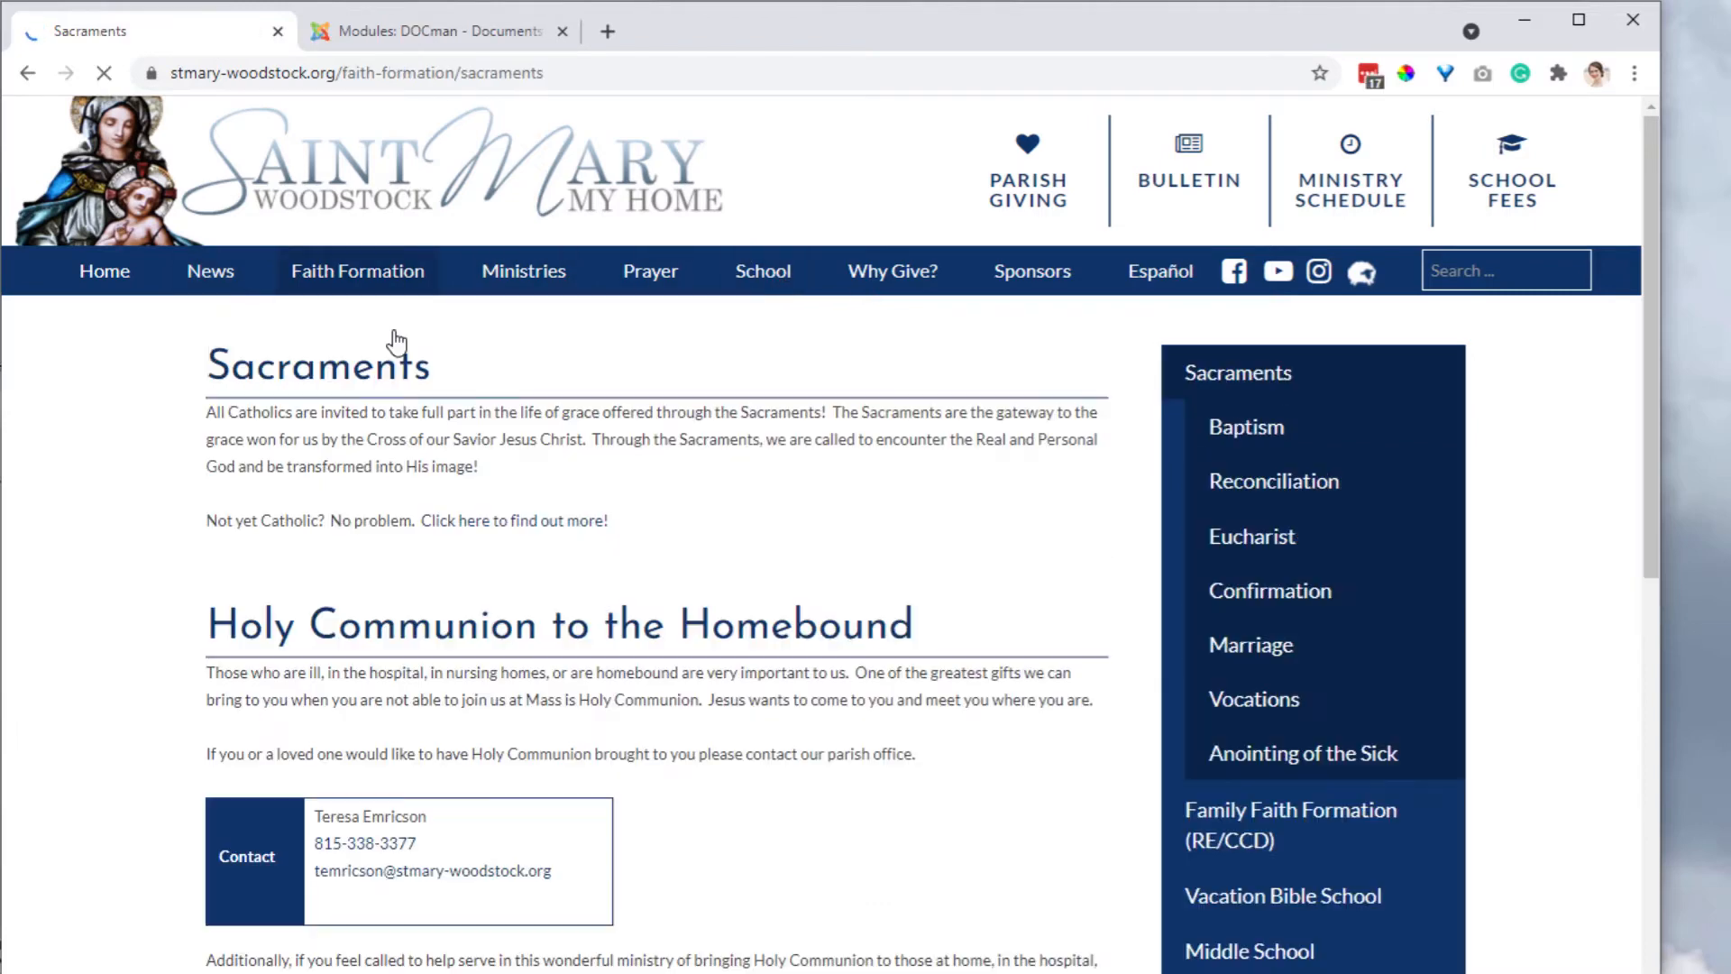
scroll(977, 617, "down", 12)
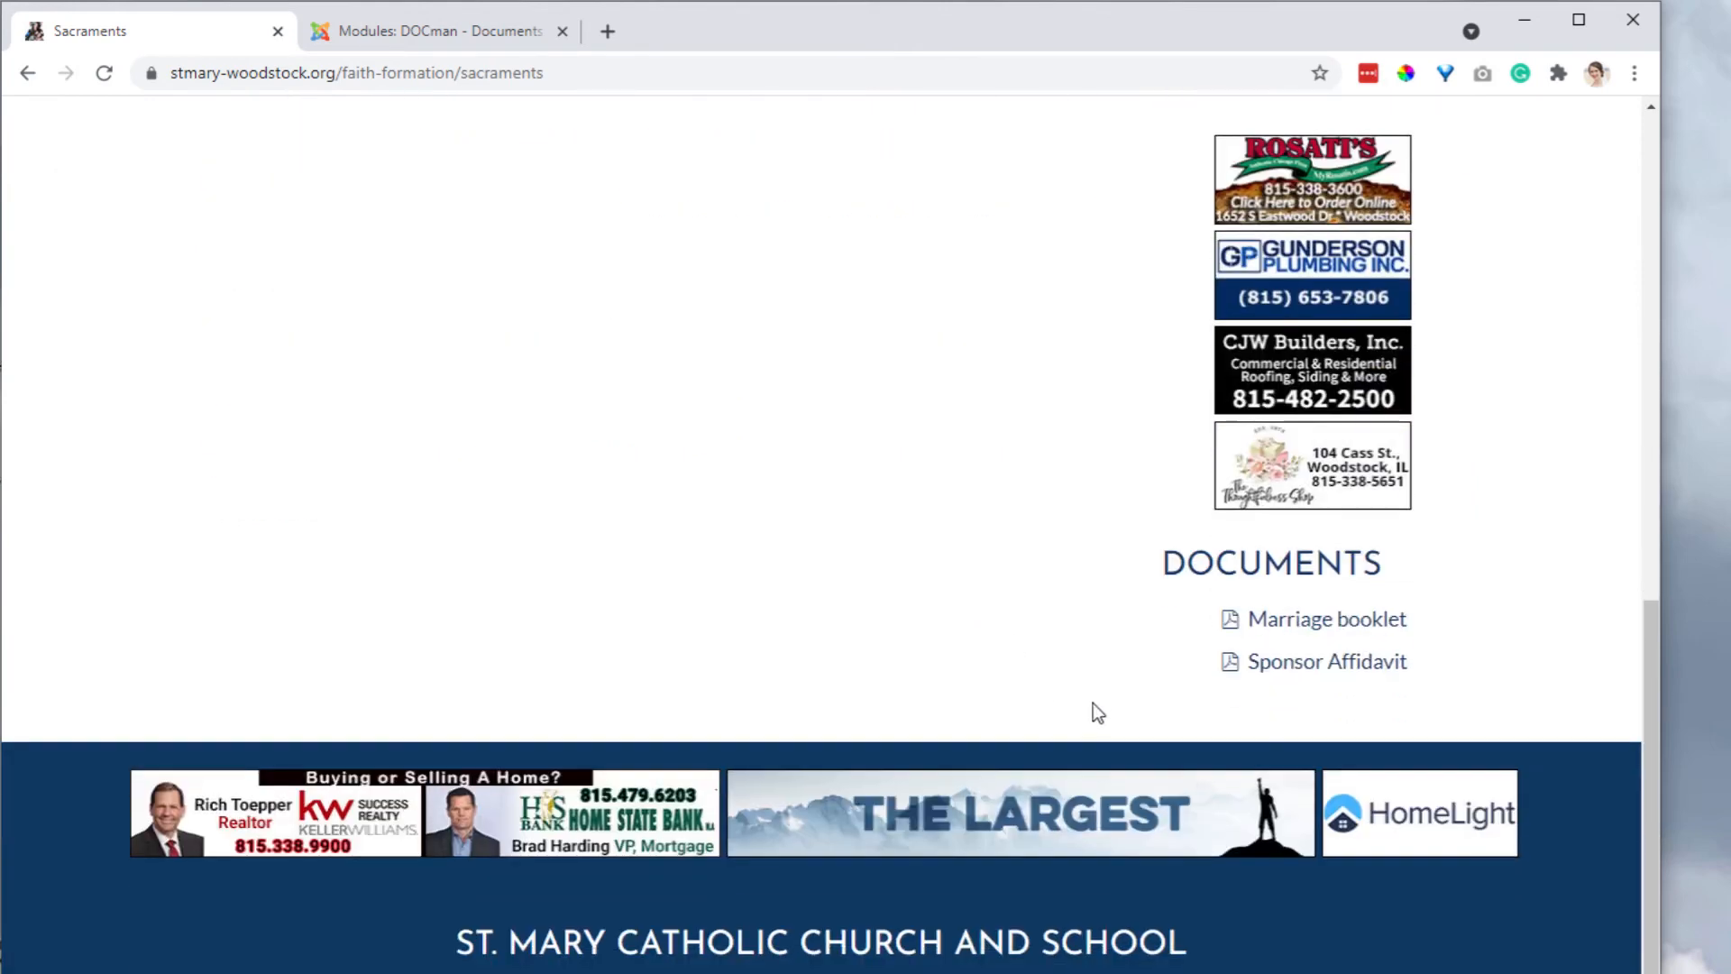
scroll(1421, 933, "up", 3)
left_click_drag(1157, 802, 1457, 928)
left_click(1450, 814)
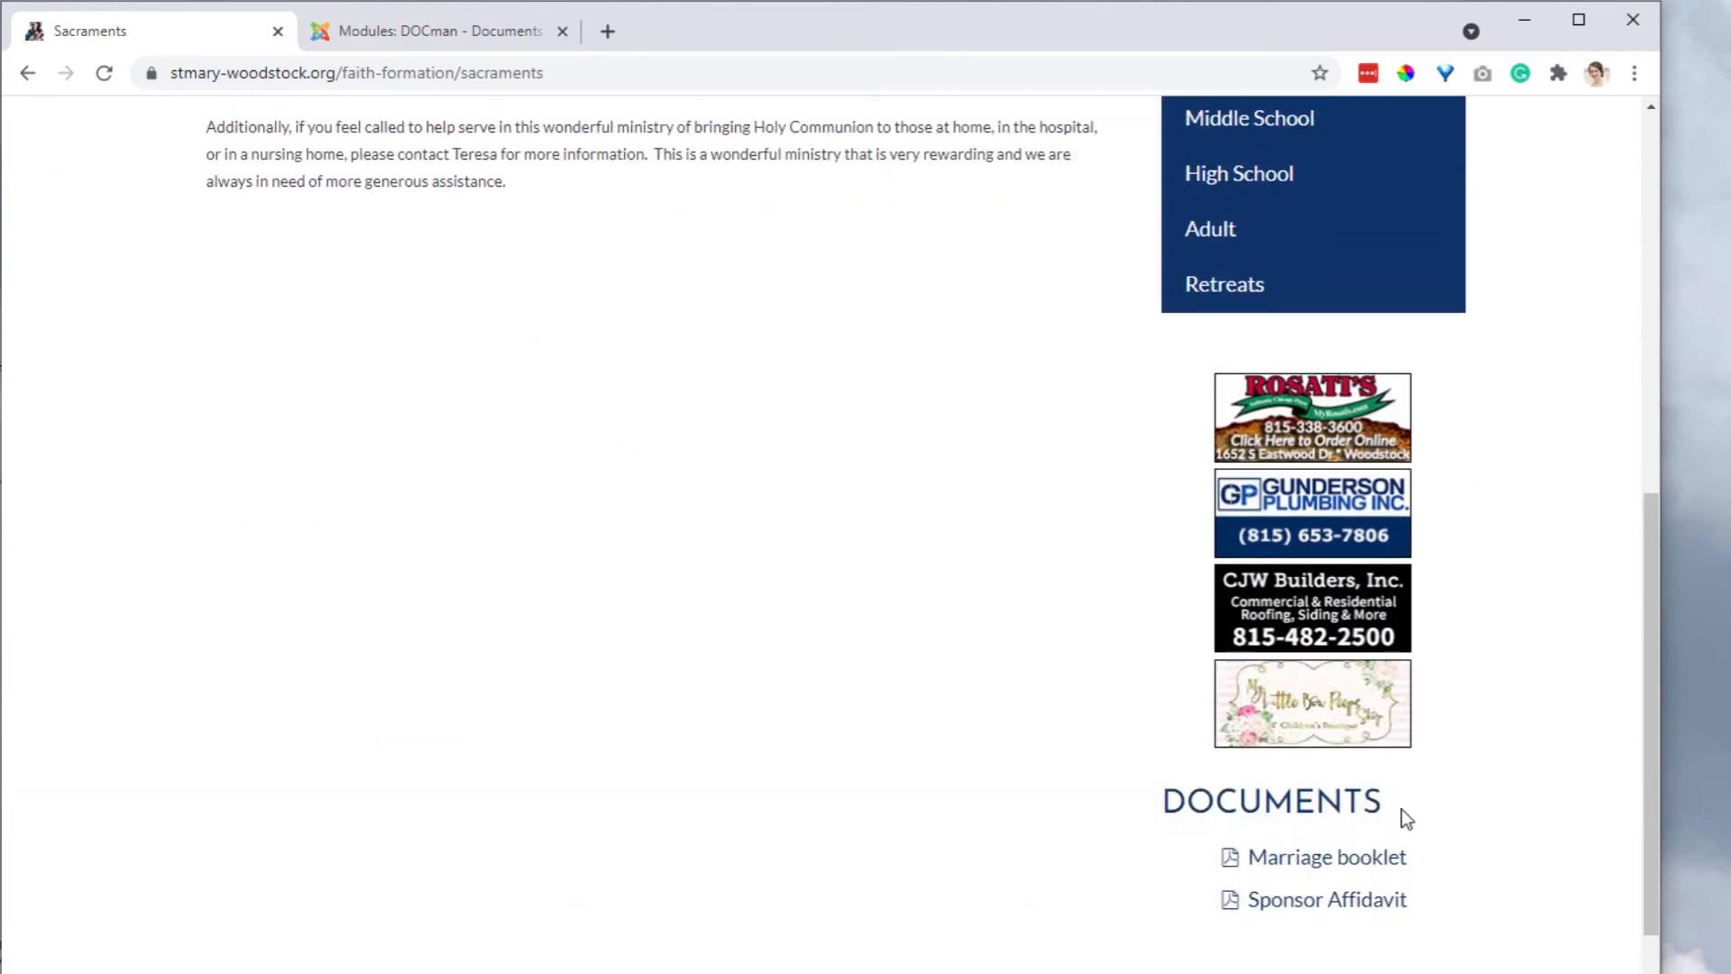
left_click_drag(1169, 803, 1427, 818)
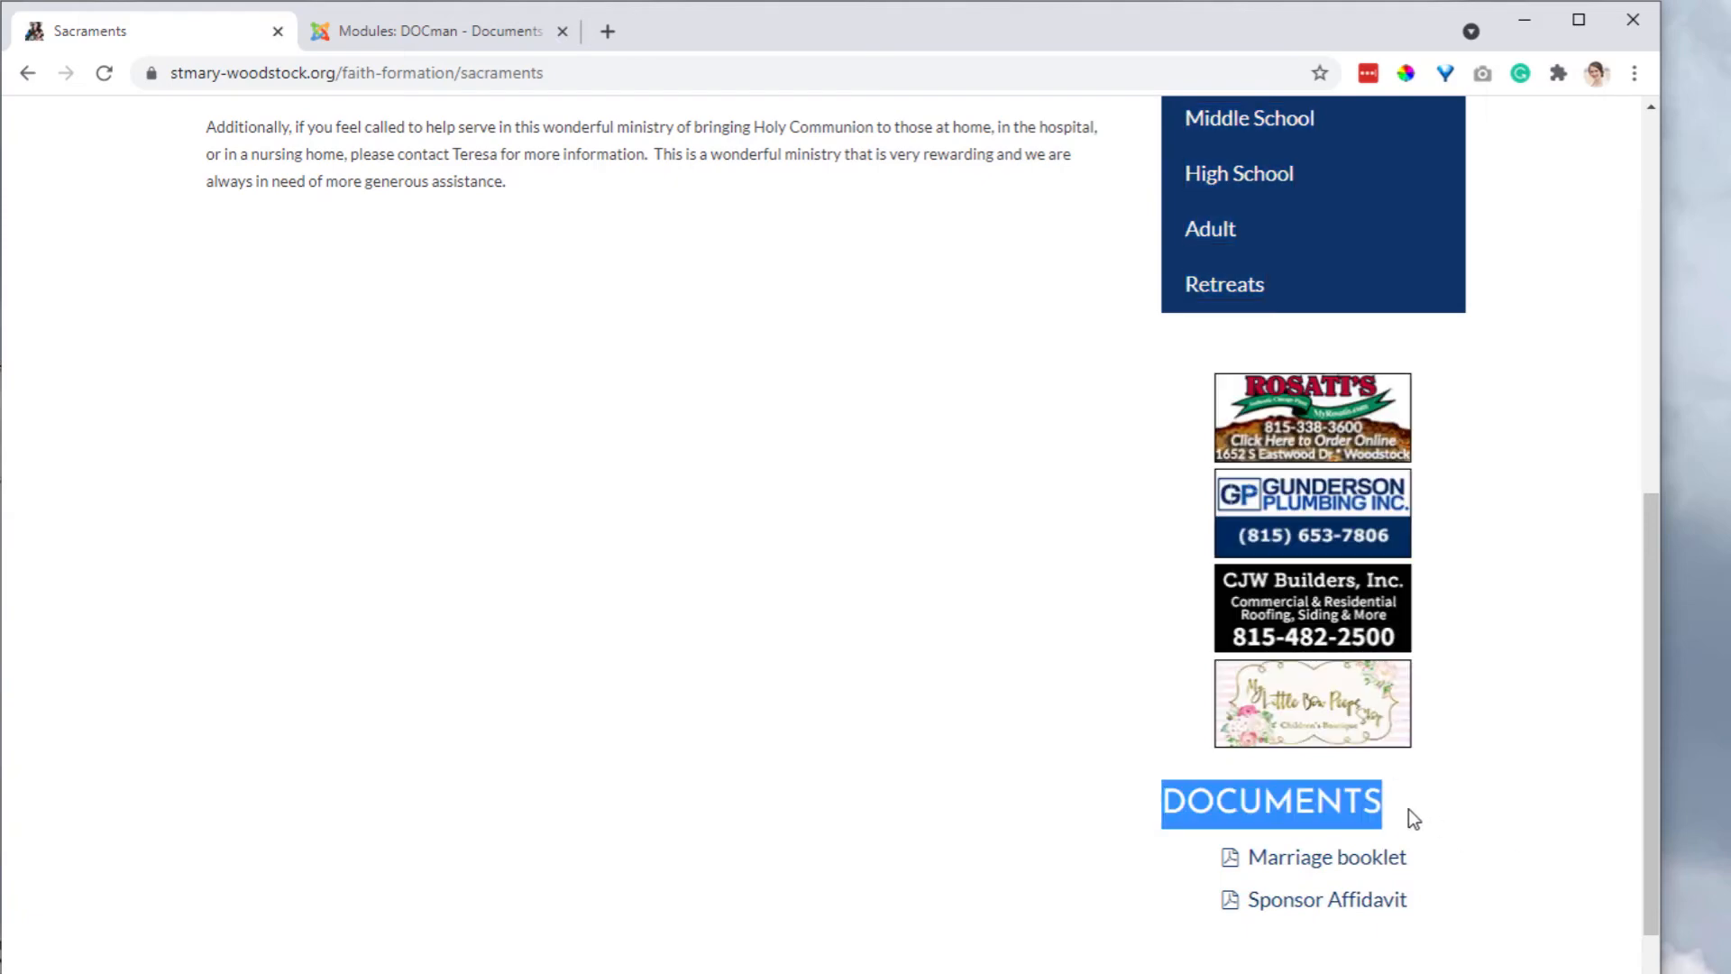
Step: Return to the Sacraments Documents module in the site administration and examine which menu pages it is assigned to
left_click(410, 26)
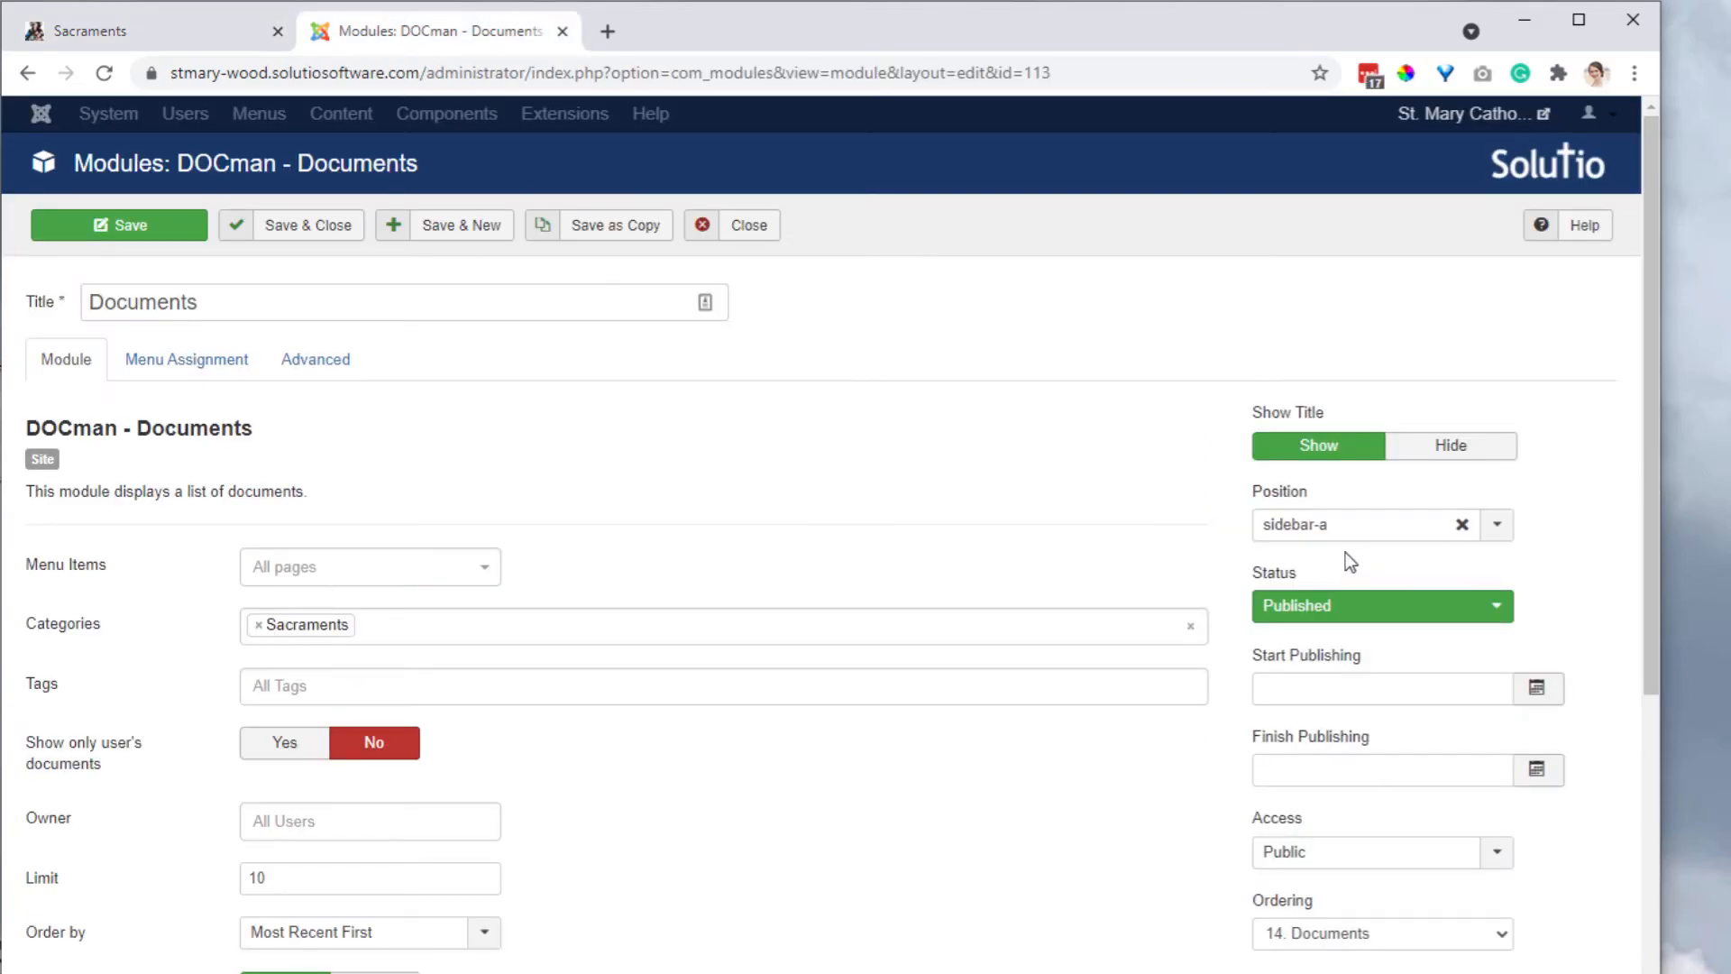
left_click(245, 373)
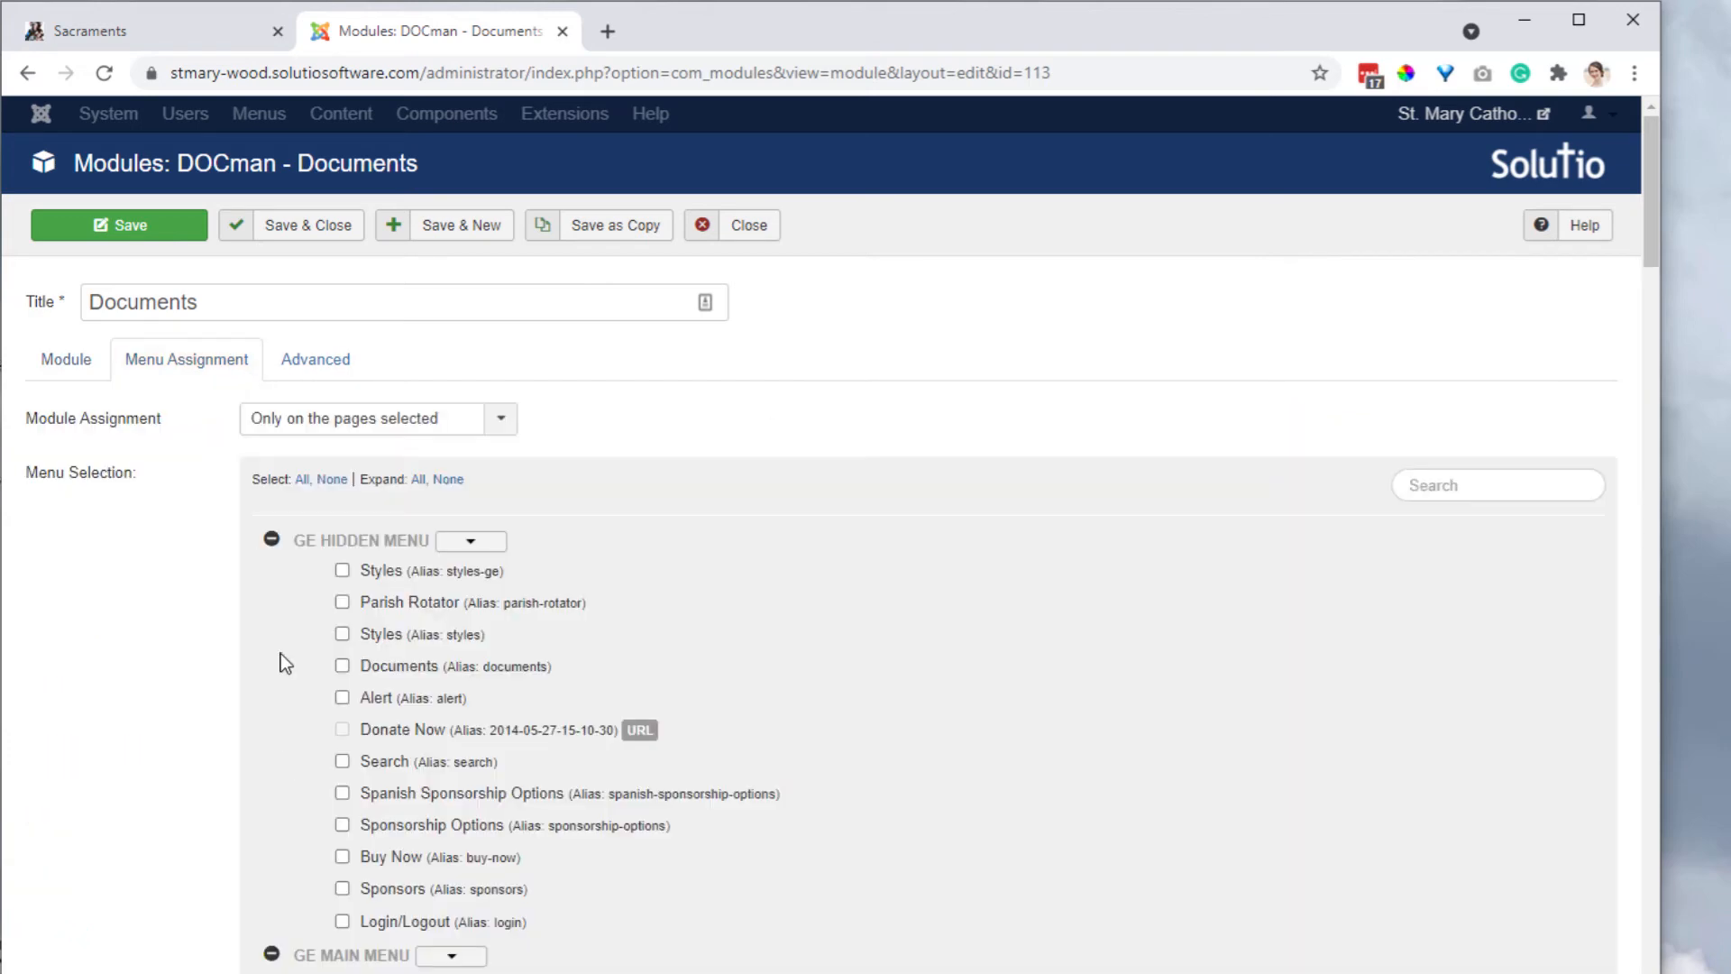
left_click(272, 542)
scroll(298, 695, "down", 4)
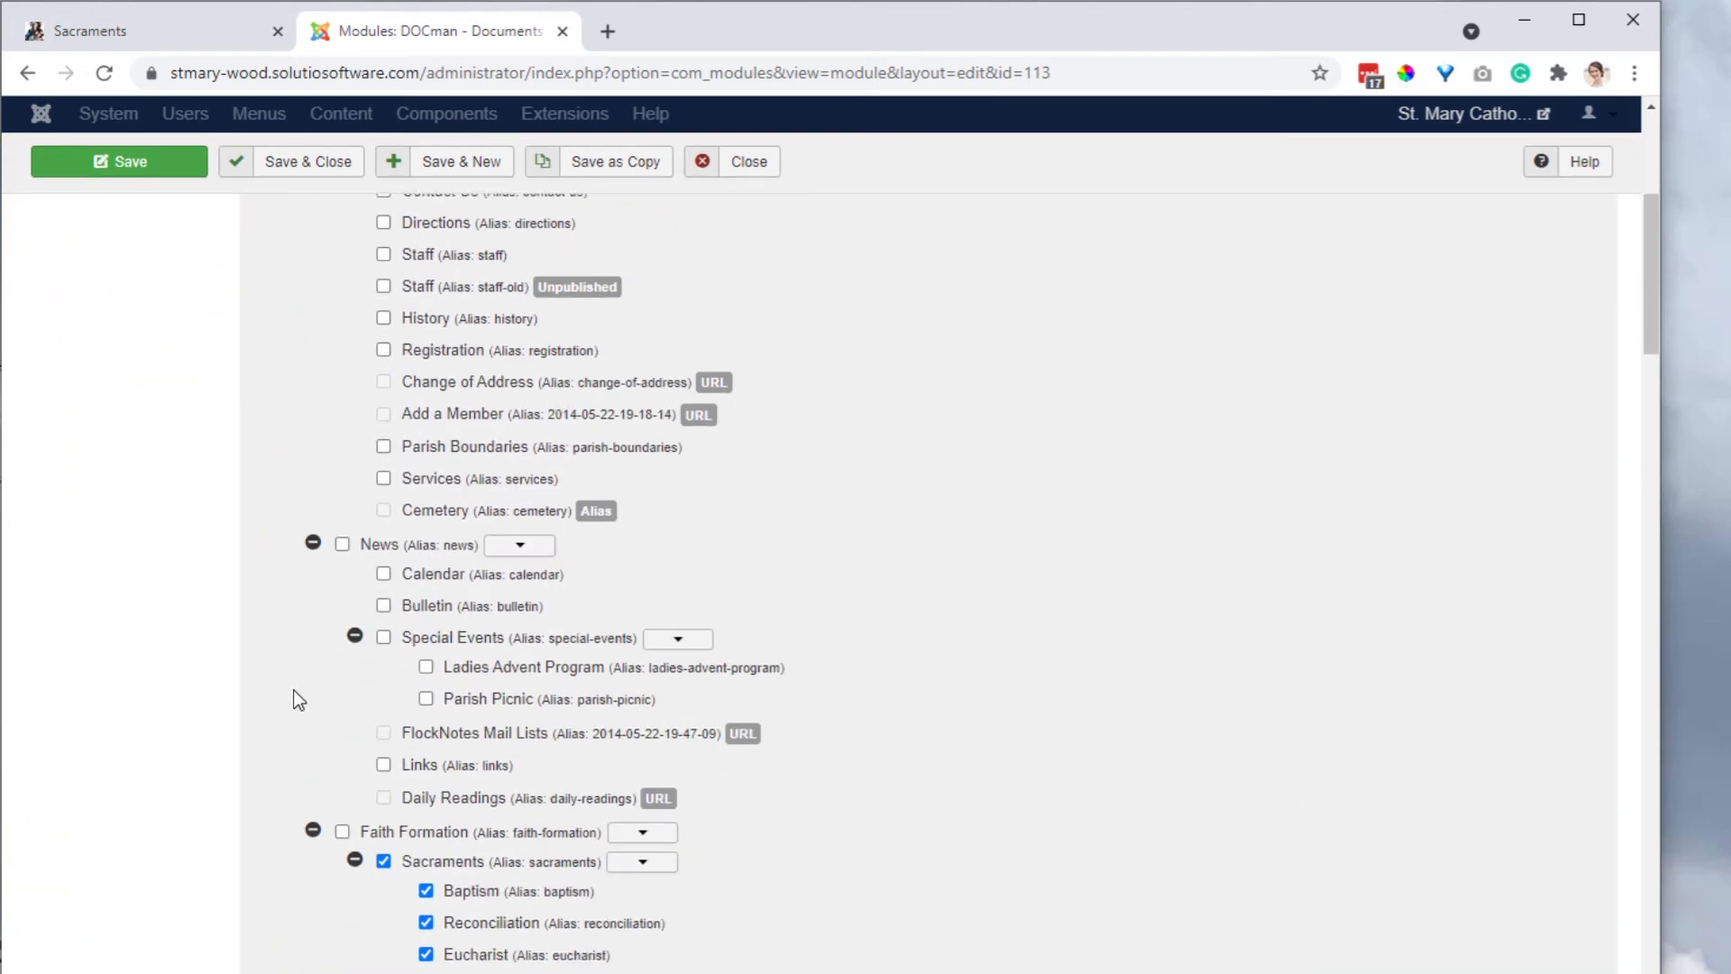
scroll(418, 834, "down", 1)
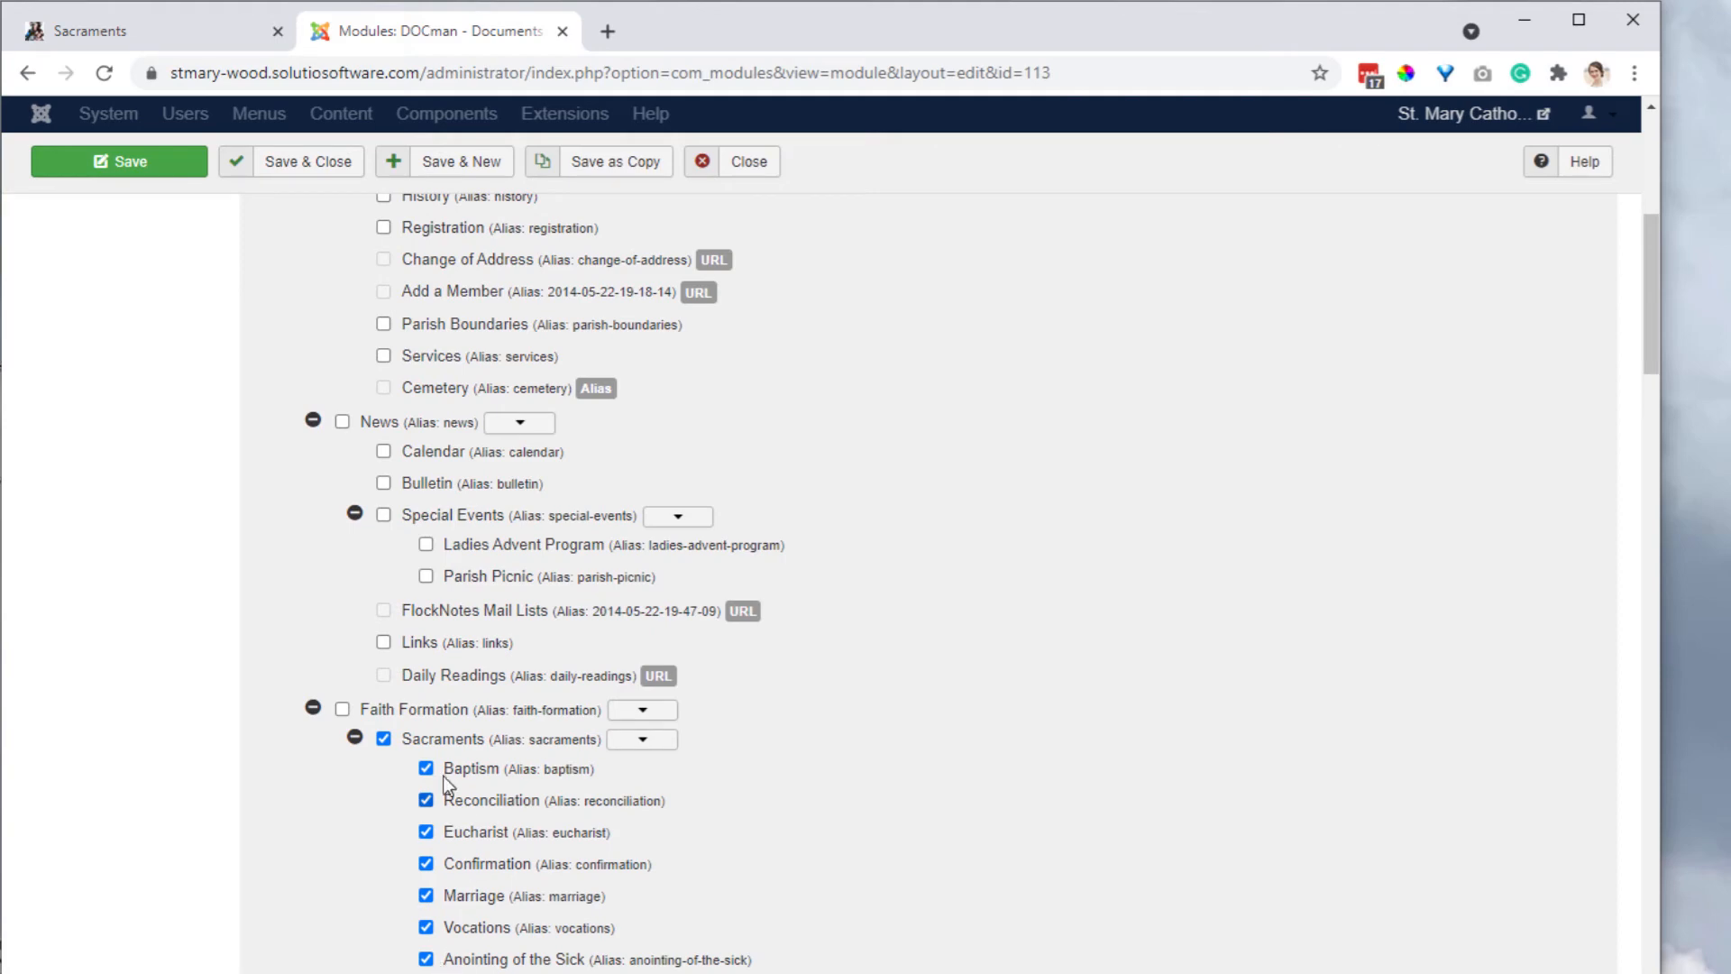
scroll(224, 746, "up", 10)
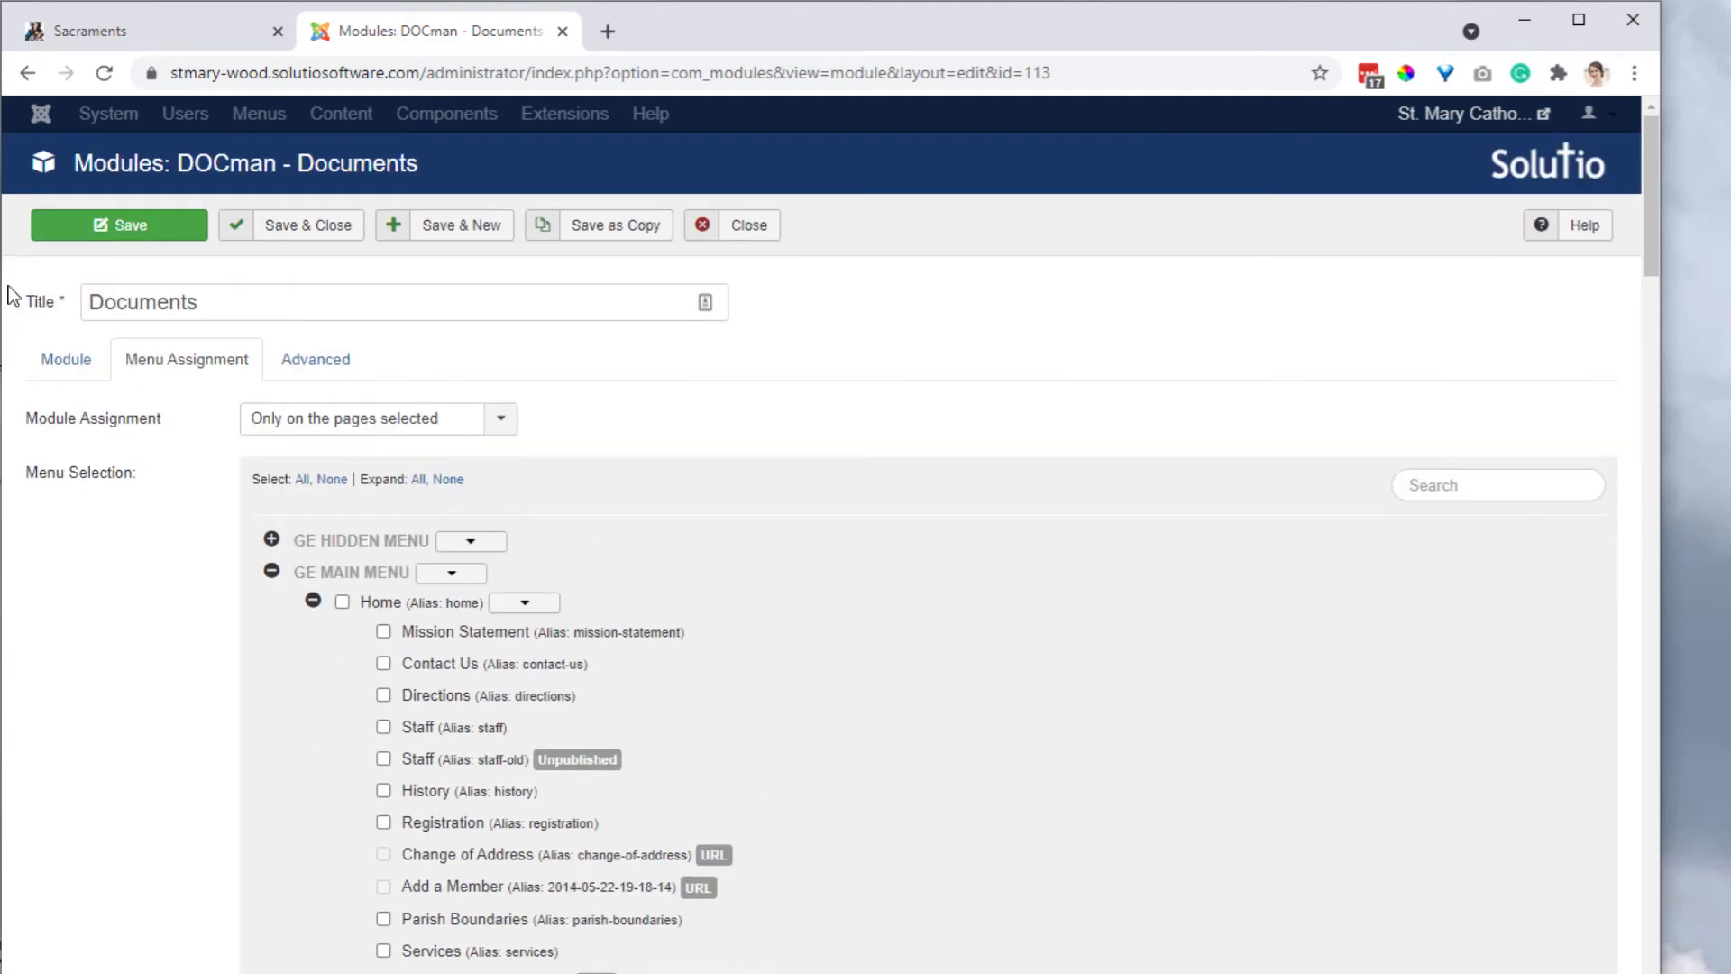
Step: Review the Documents module's category, limit, ordering and display options, and close it without saving
left_click(81, 366)
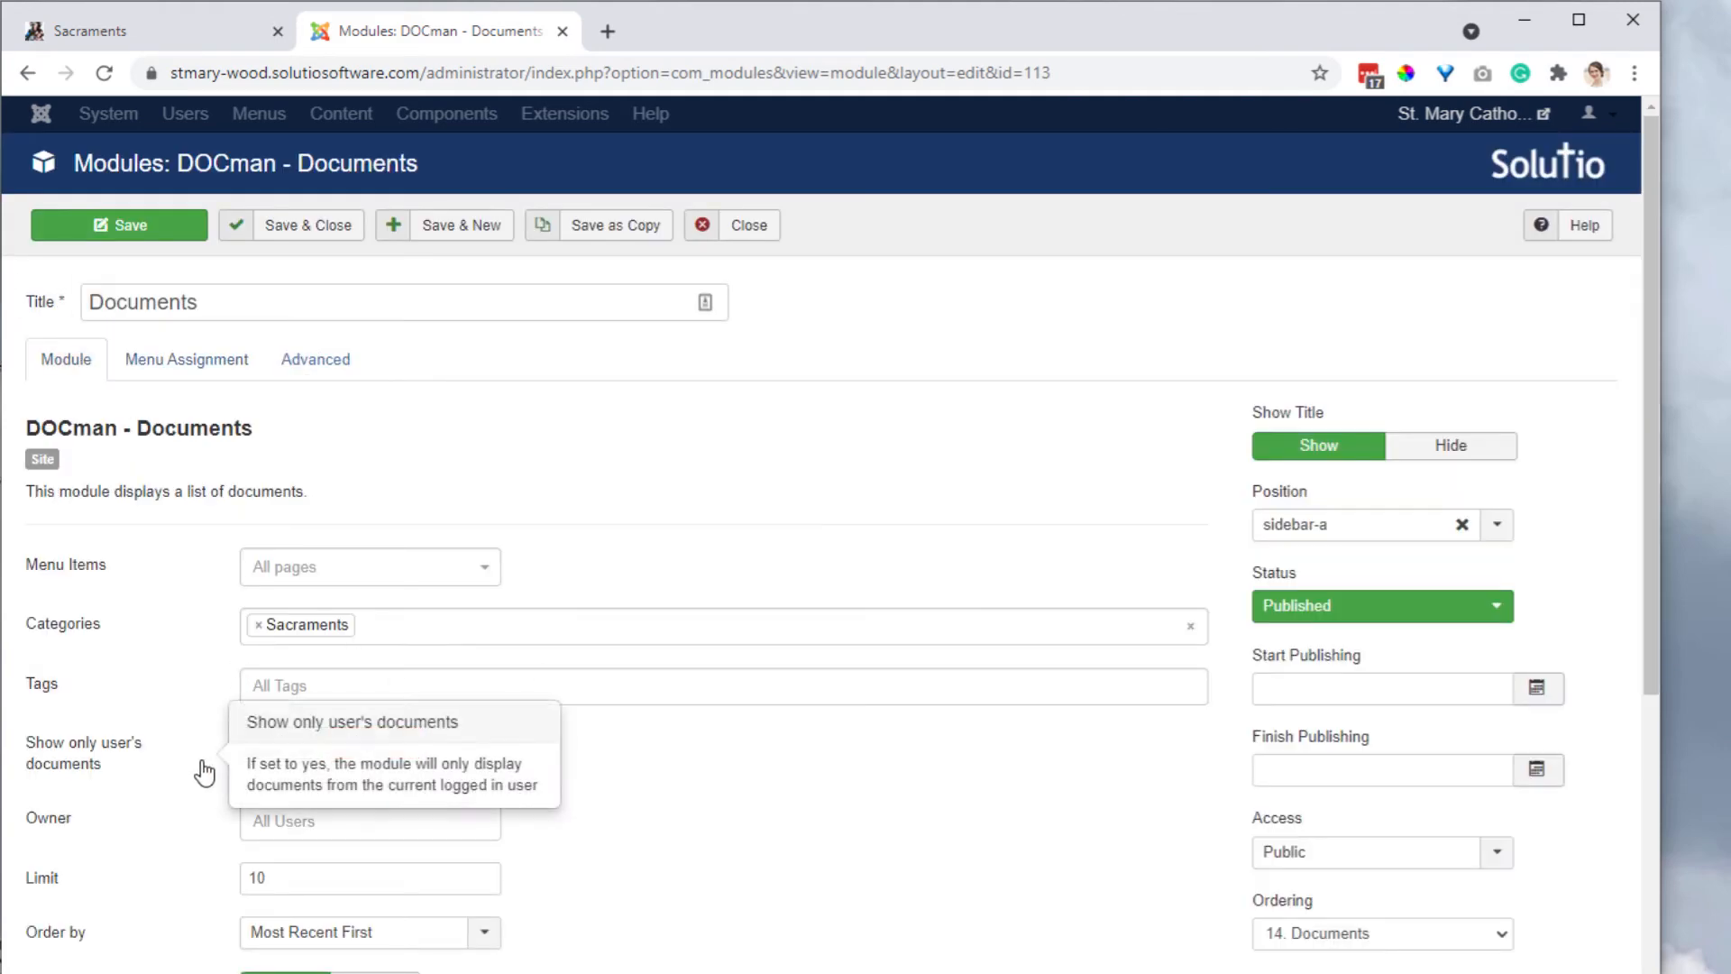
left_click(334, 935)
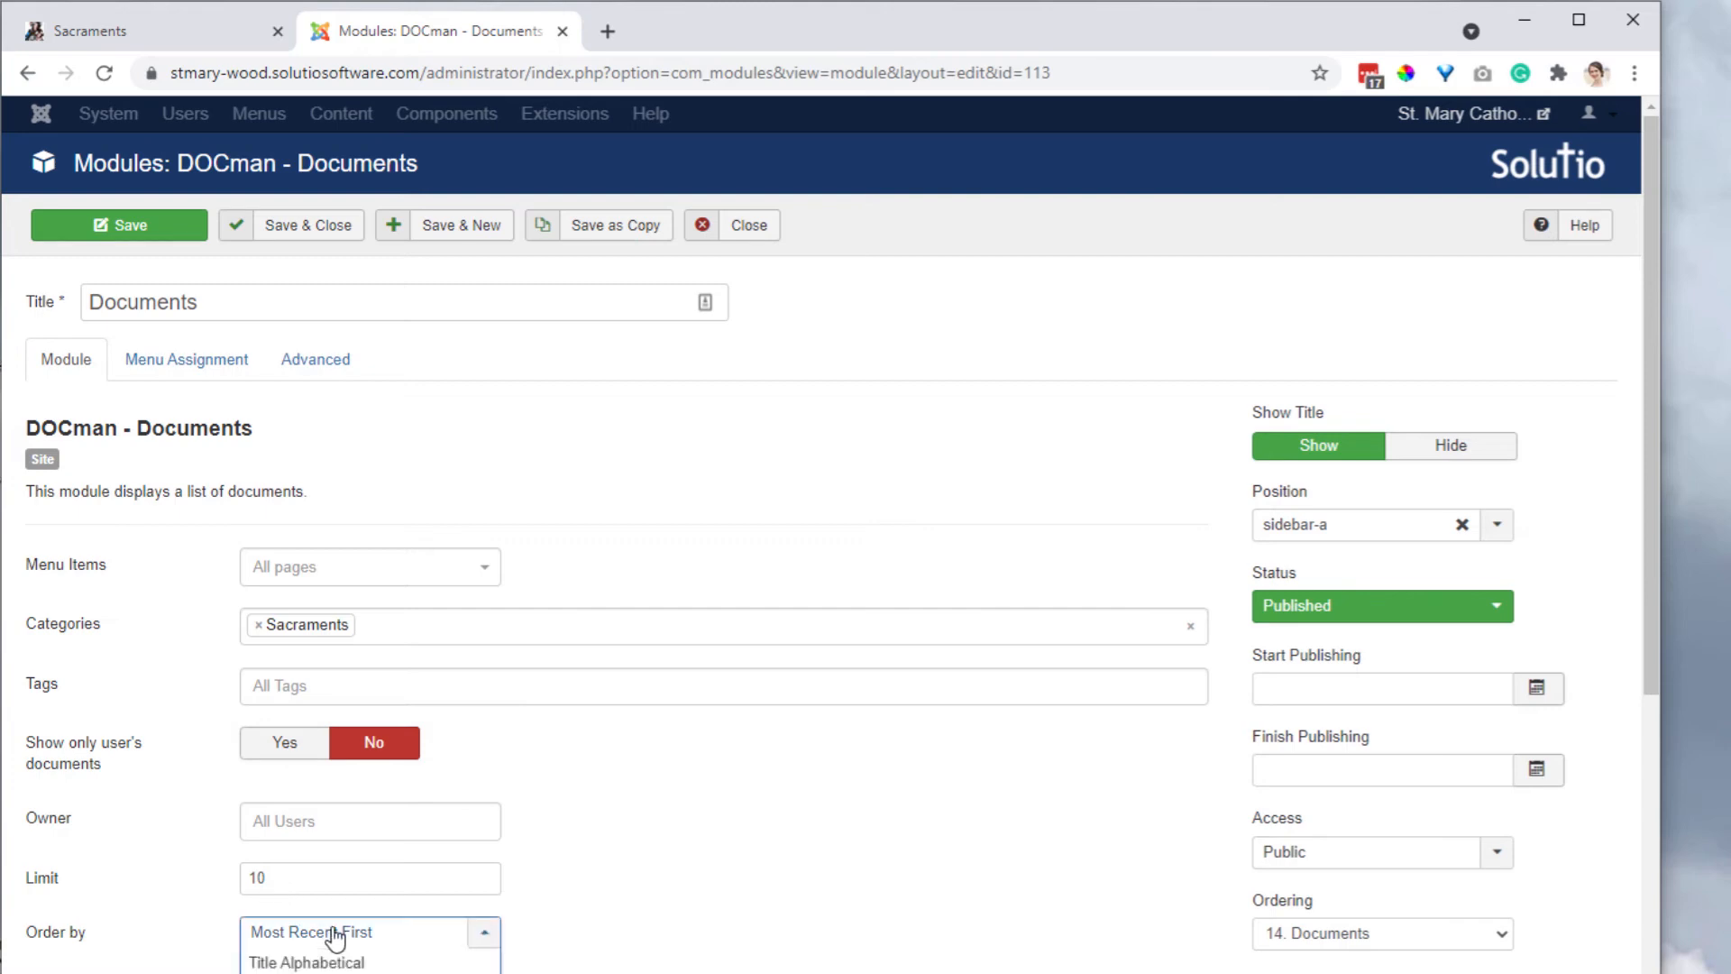
left_click_drag(329, 874, 231, 871)
scroll(226, 869, "down", 3)
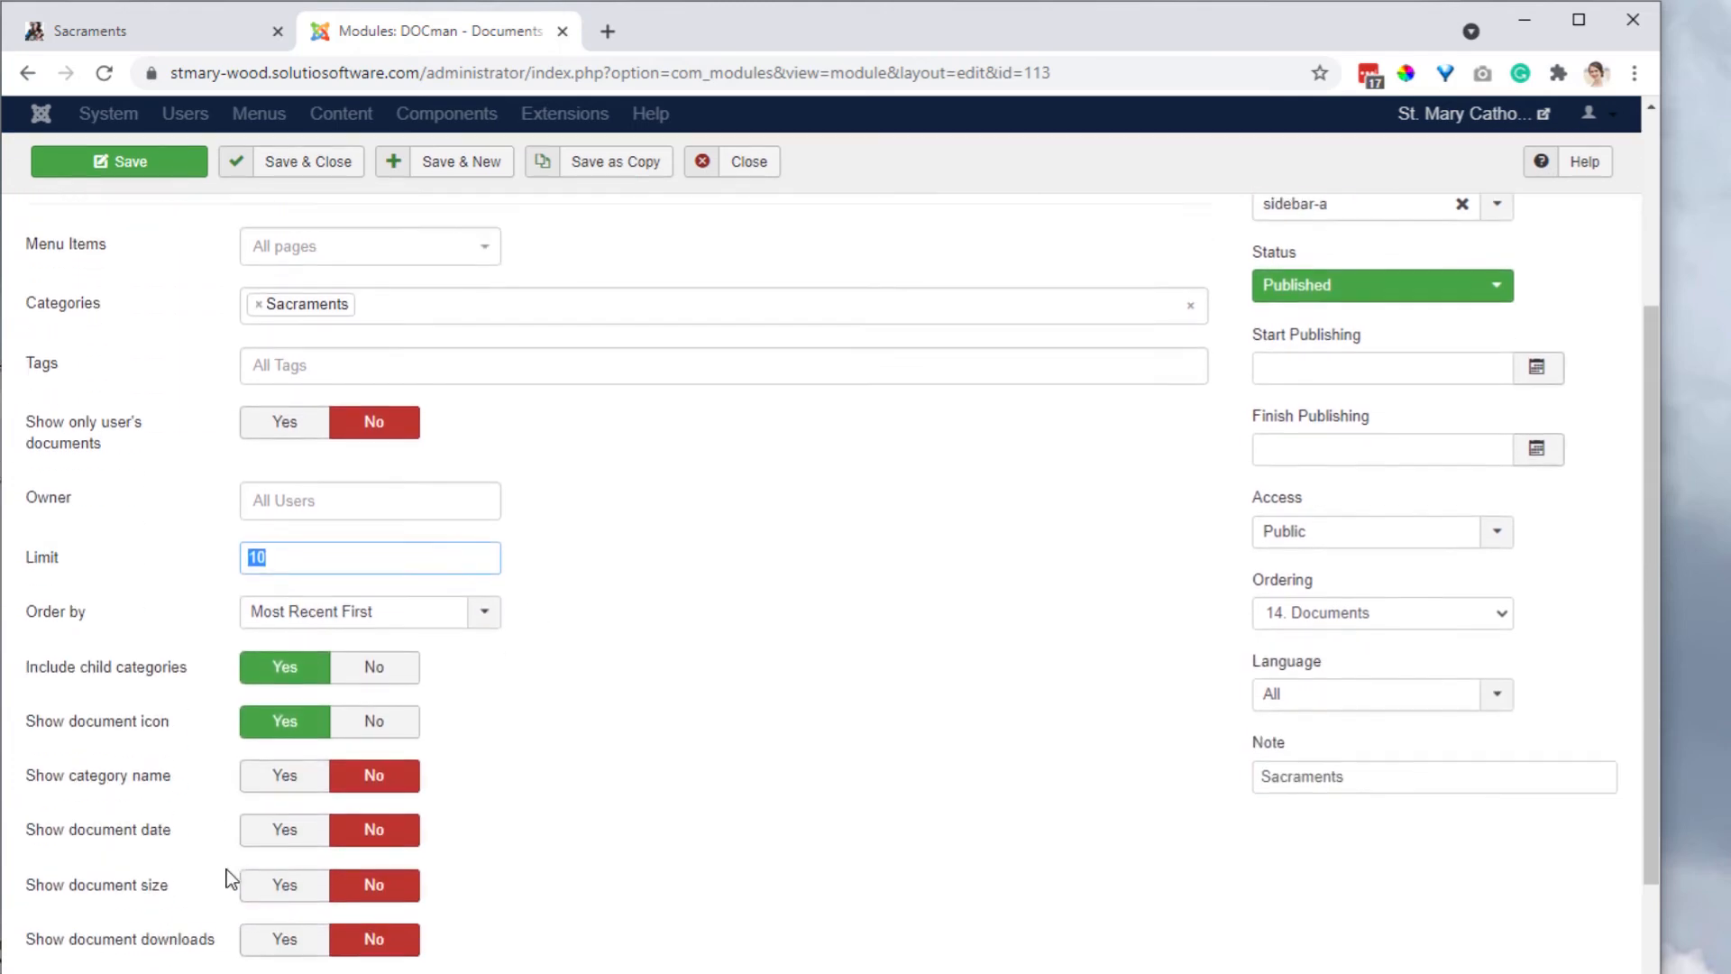
scroll(226, 870, "down", 1)
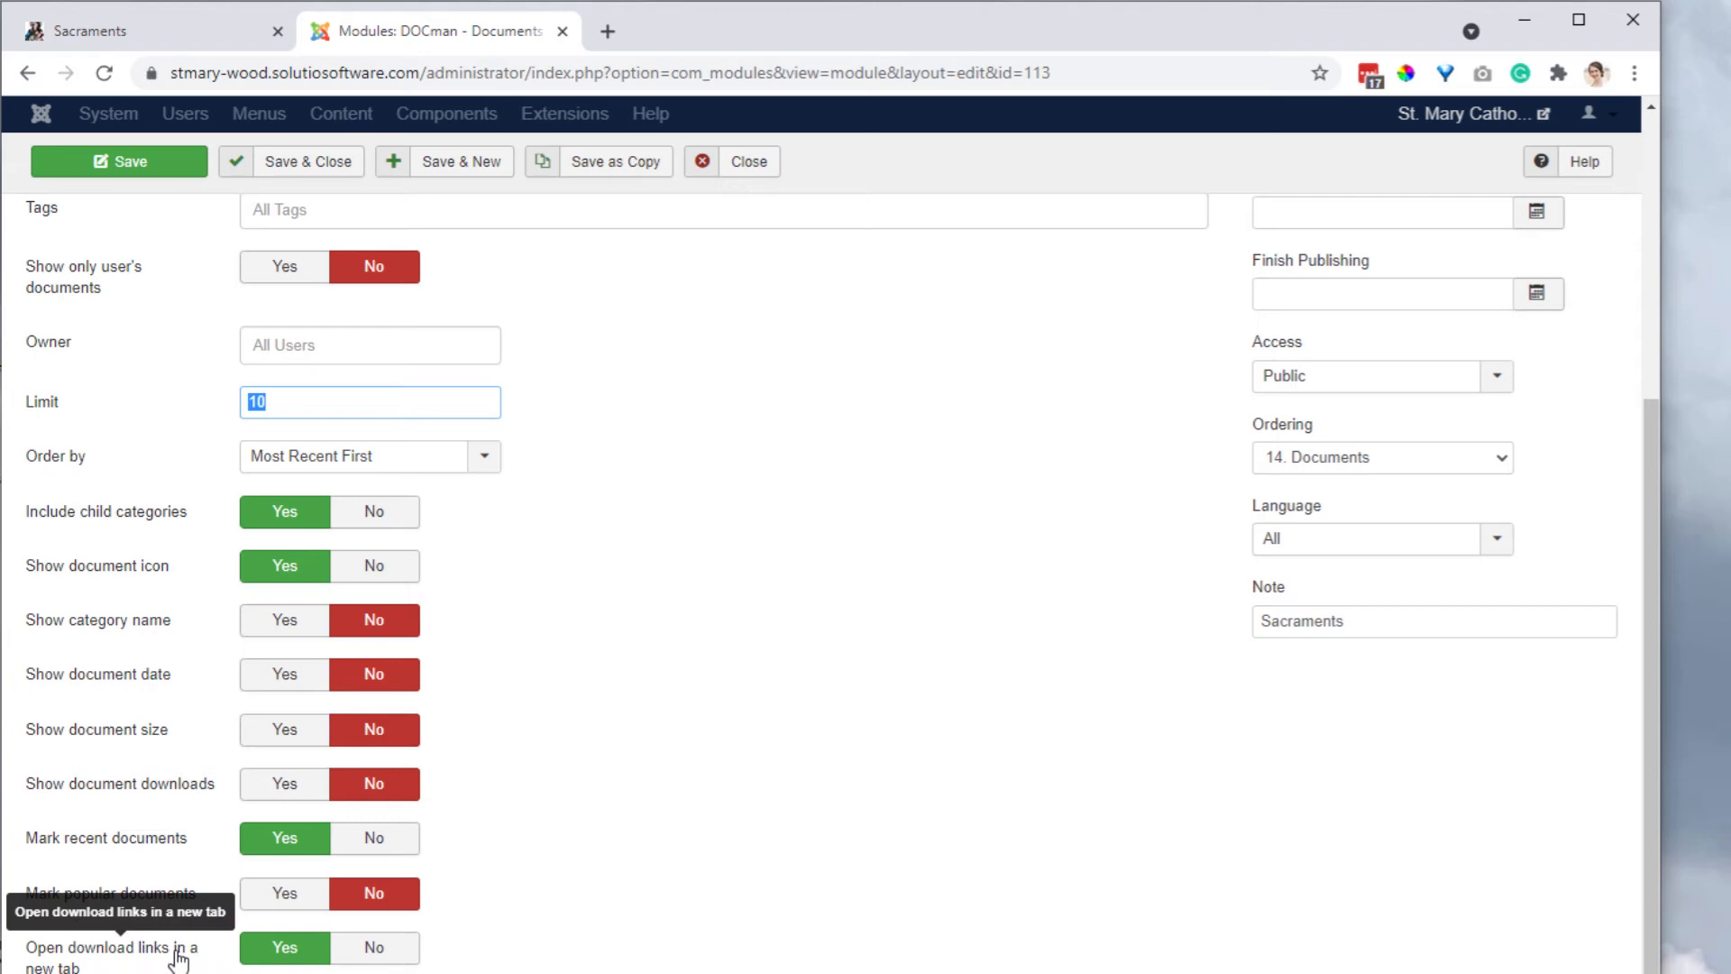
scroll(176, 961, "down", 1)
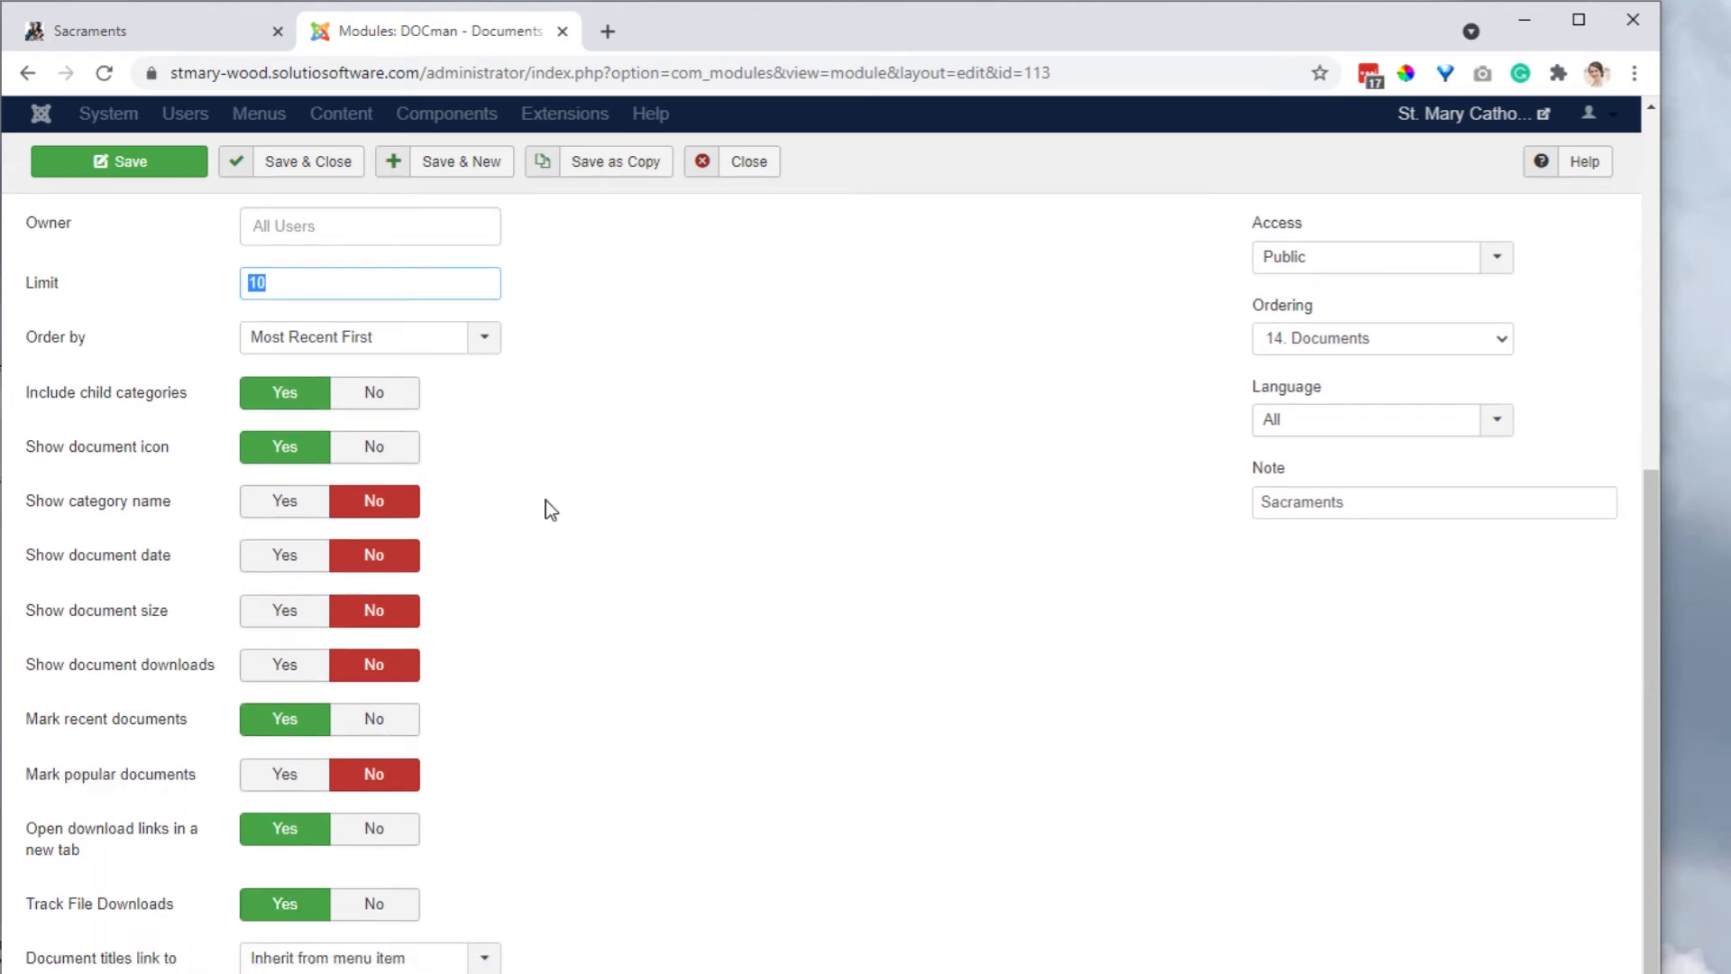
left_click(730, 171)
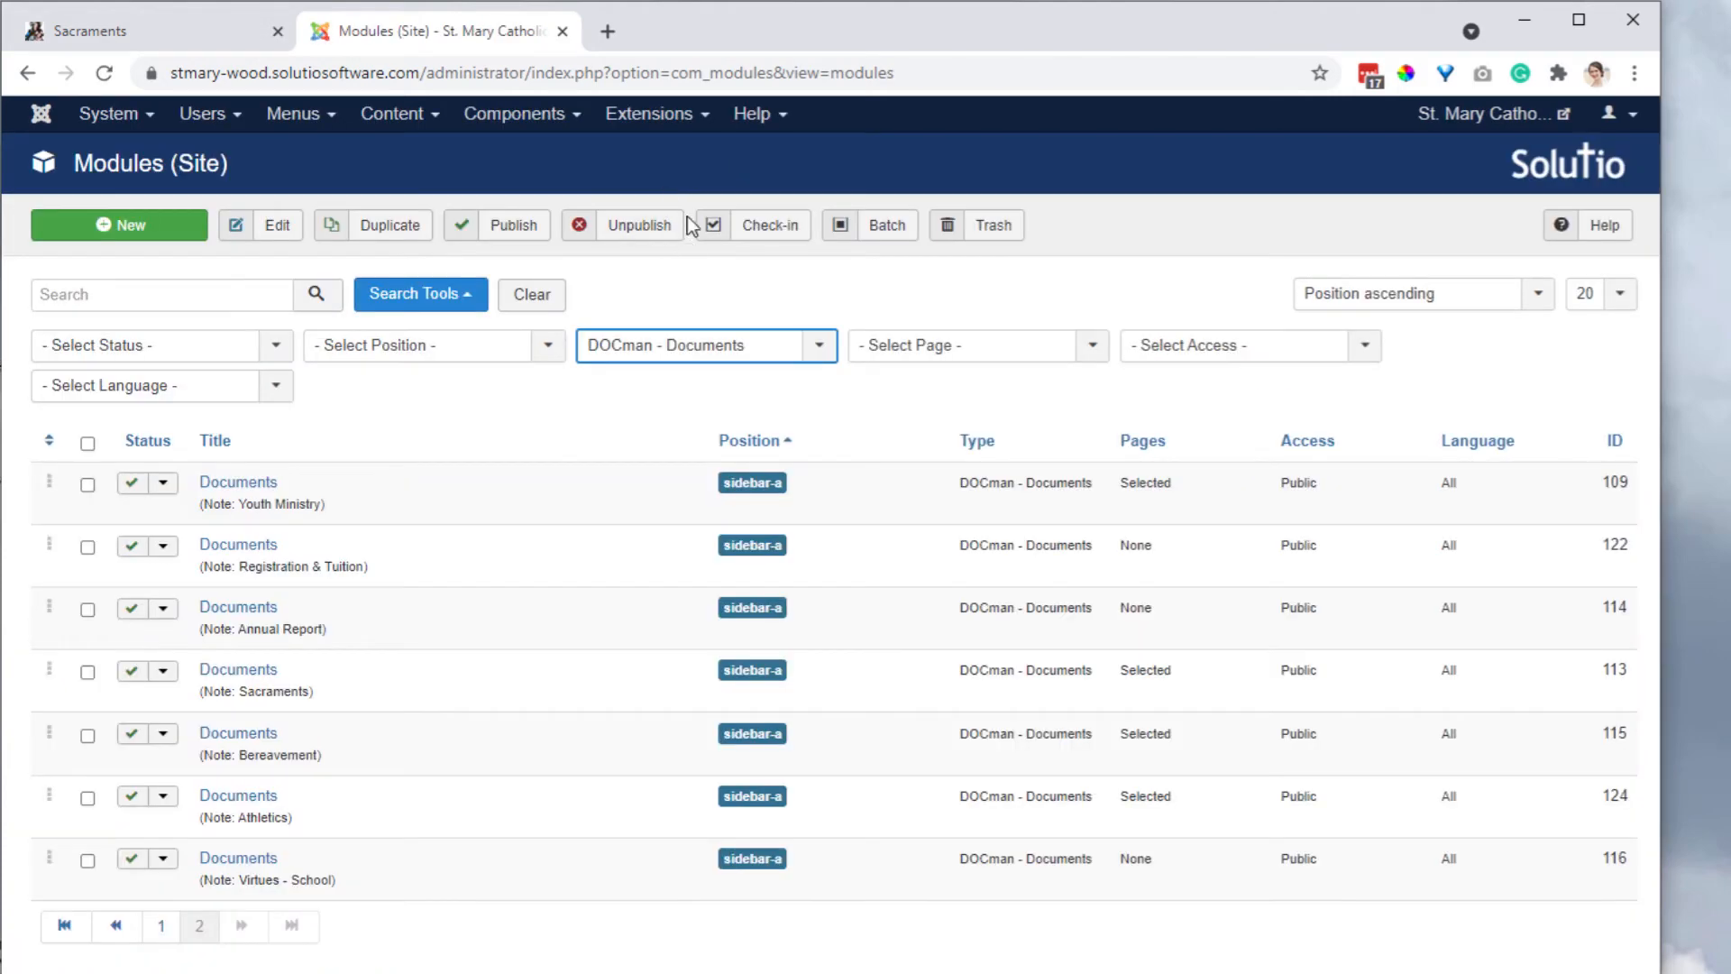
Step: Open the Sacraments category in DOCman, check both documents' download counts, and clear the row selections
left_click(519, 113)
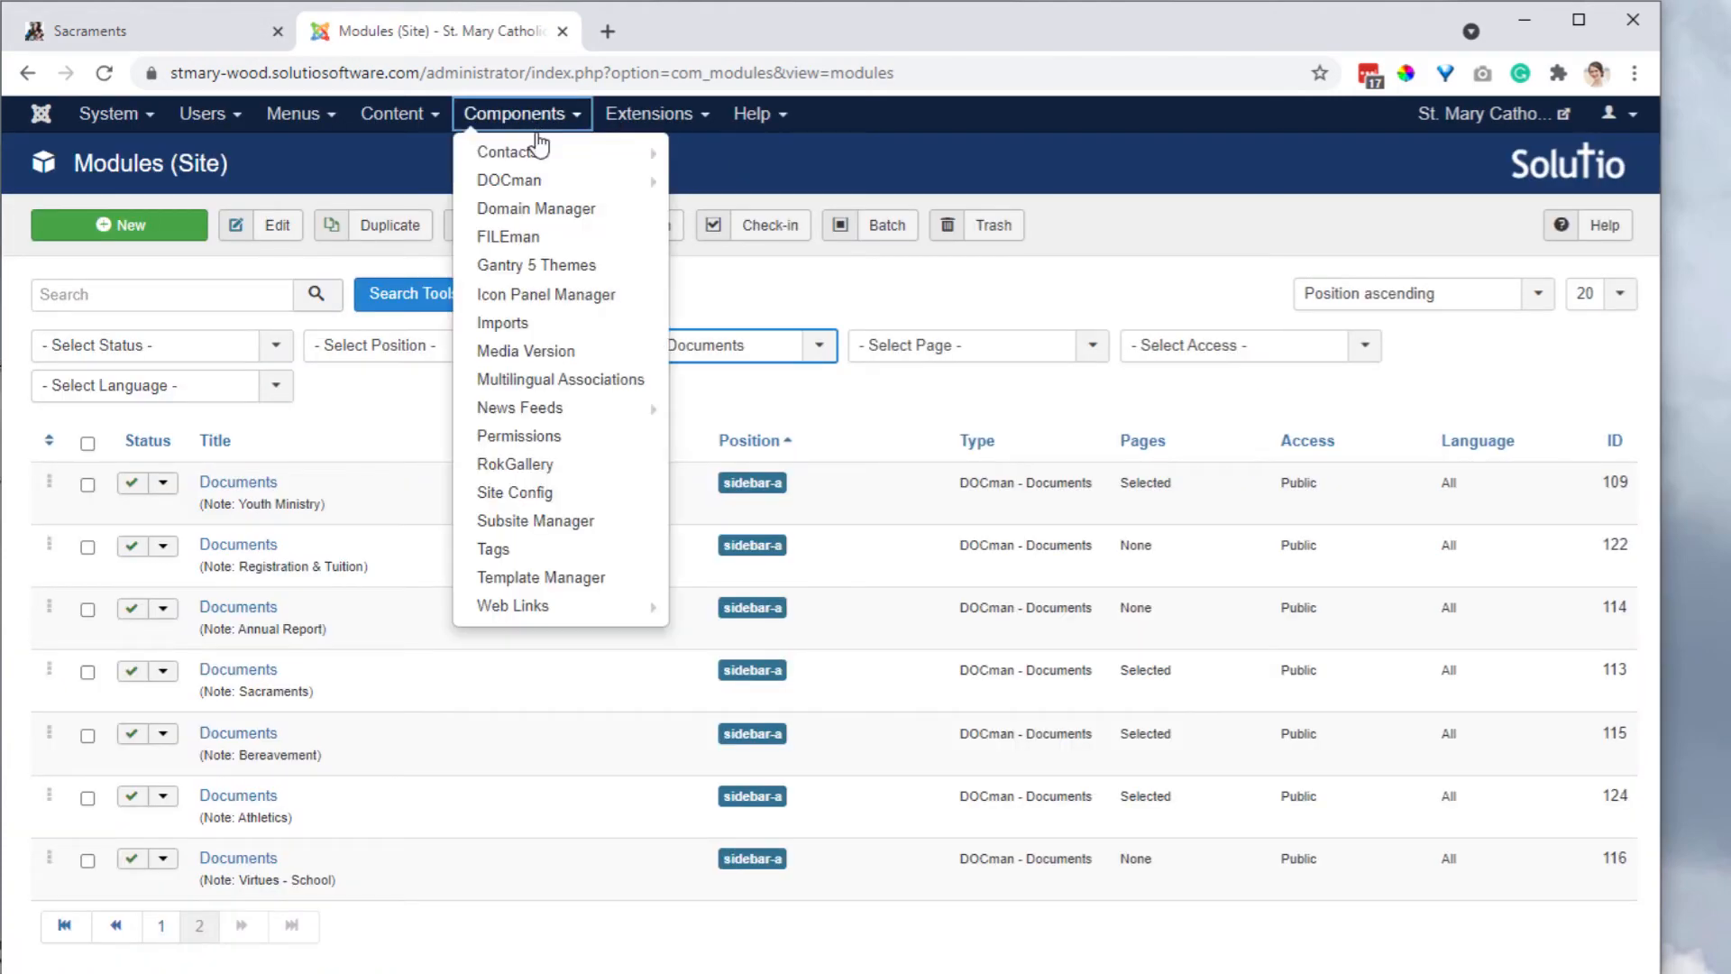
left_click(568, 180)
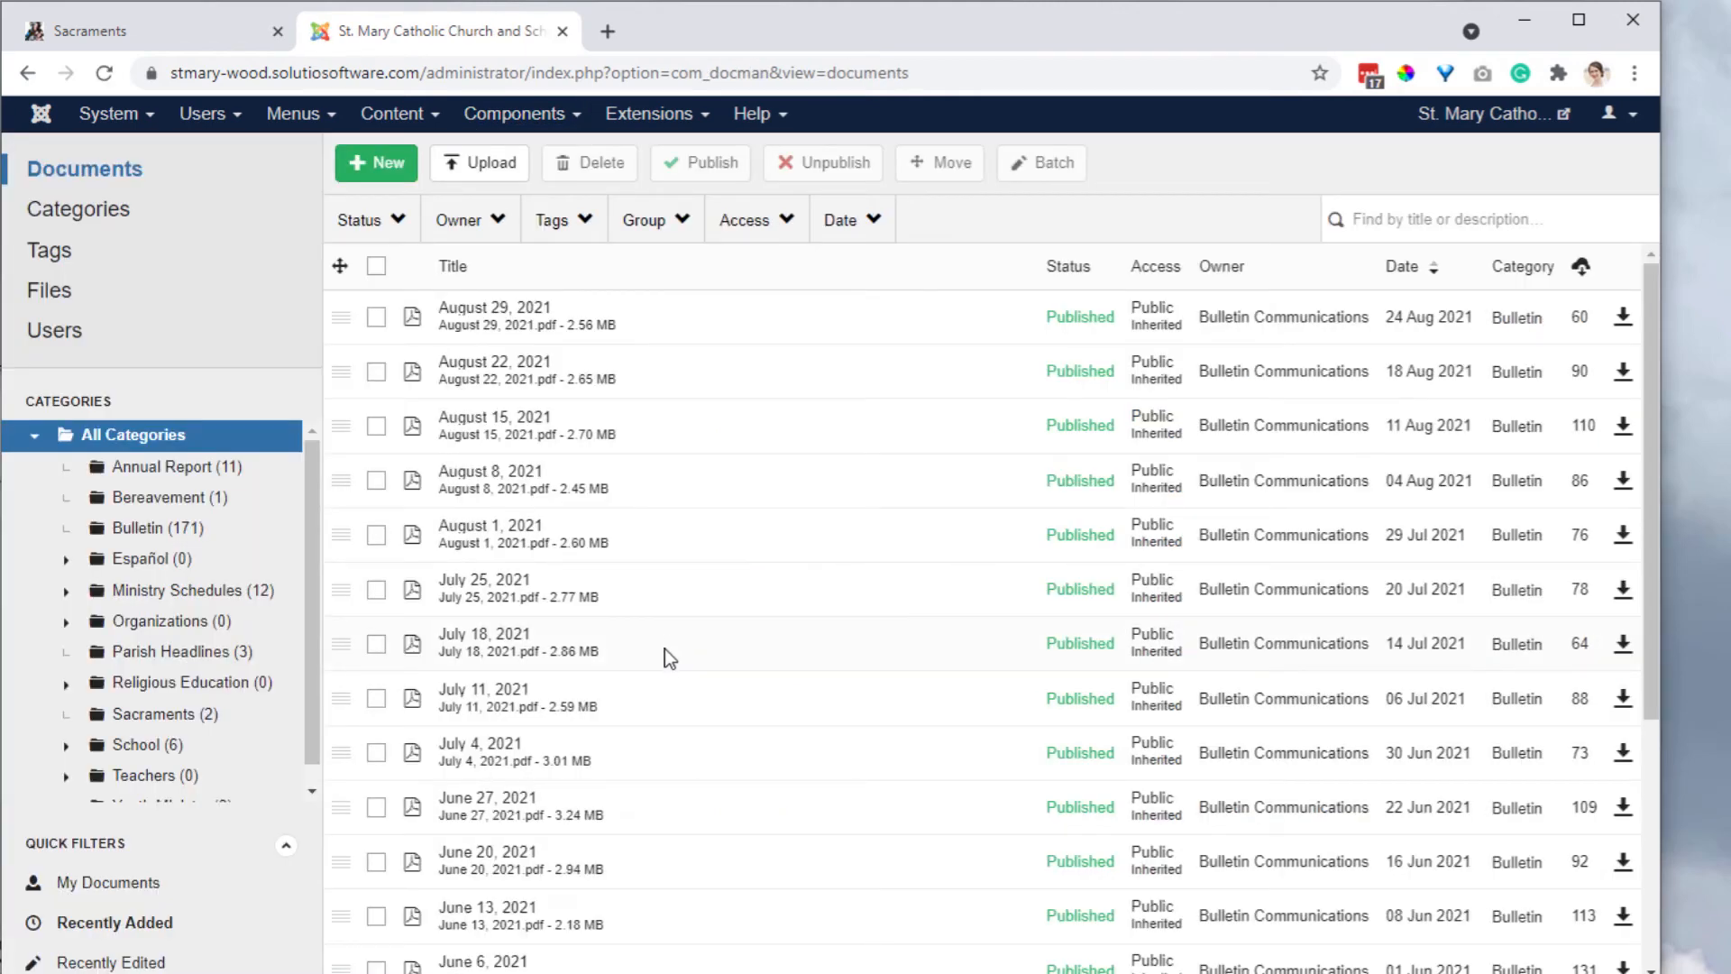
left_click(204, 716)
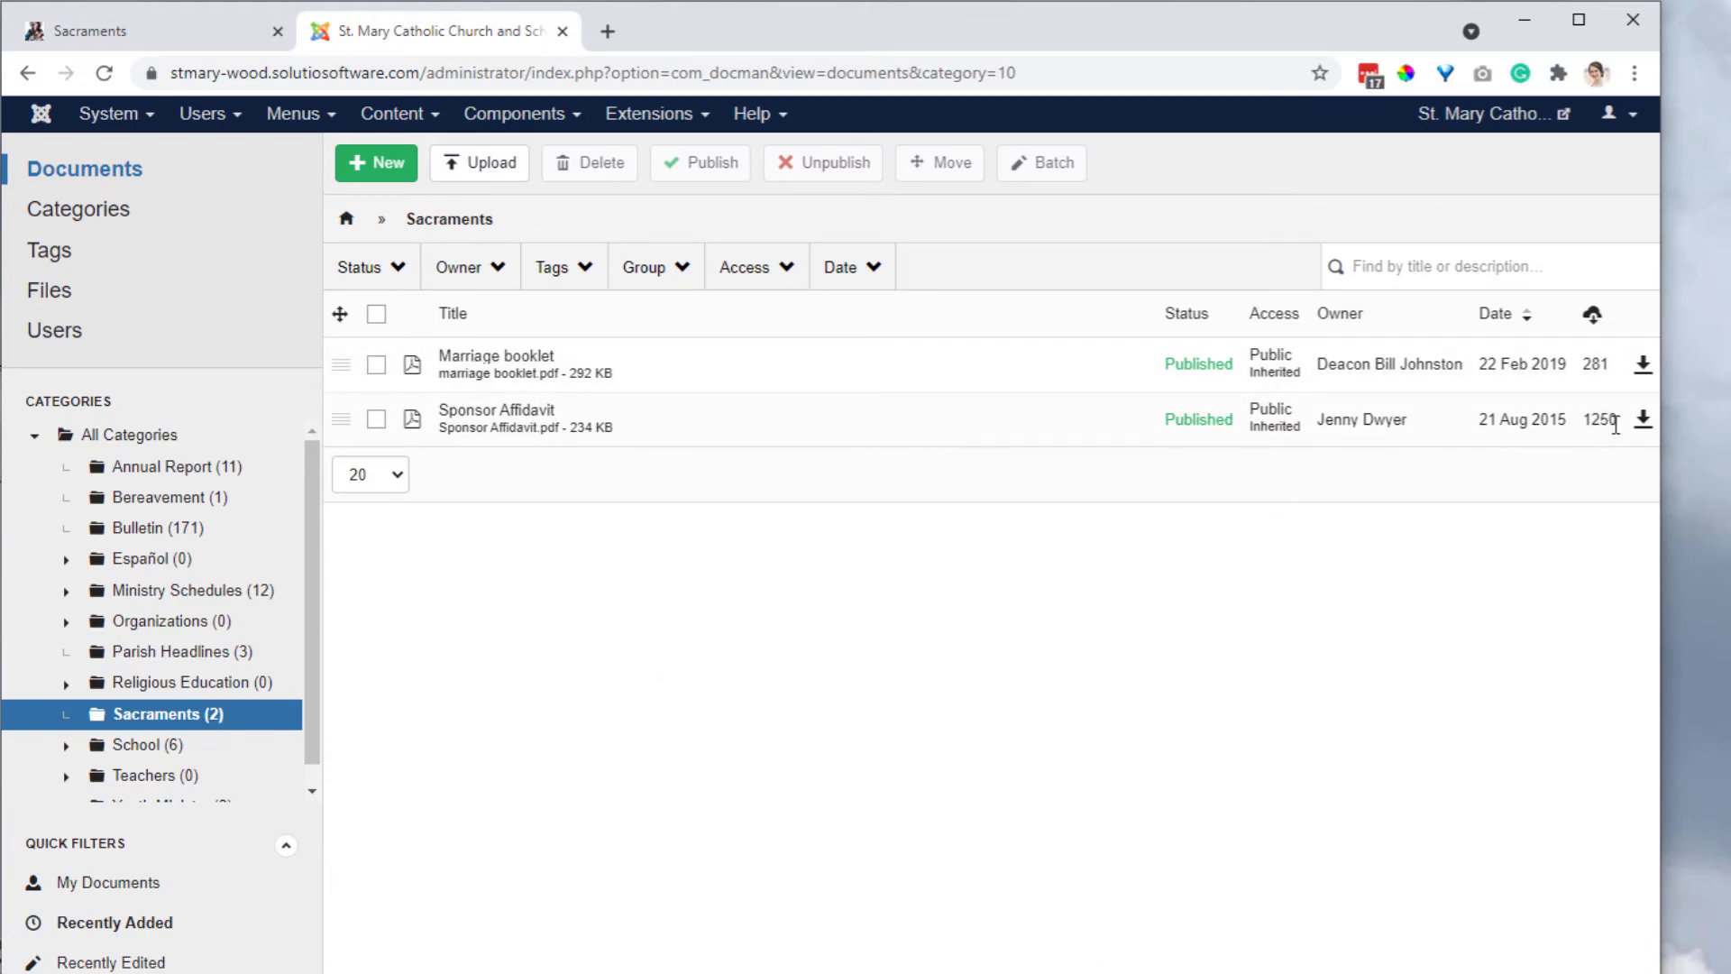
left_click_drag(1619, 415, 1585, 418)
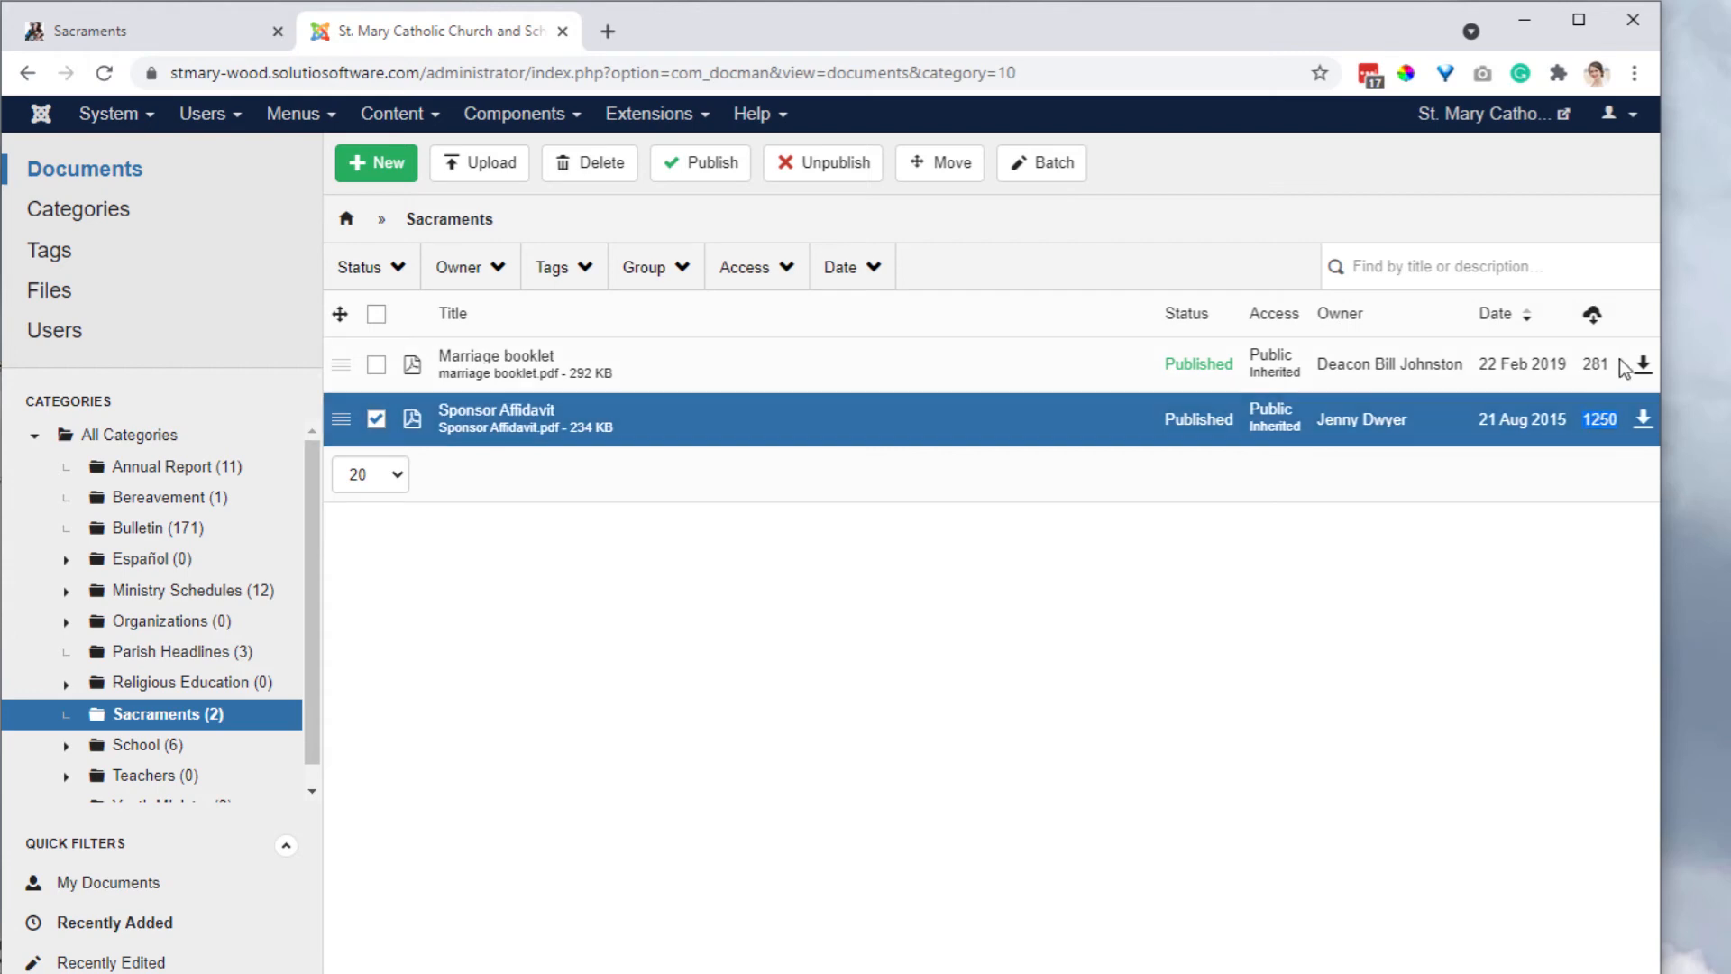
left_click_drag(1608, 364, 1584, 365)
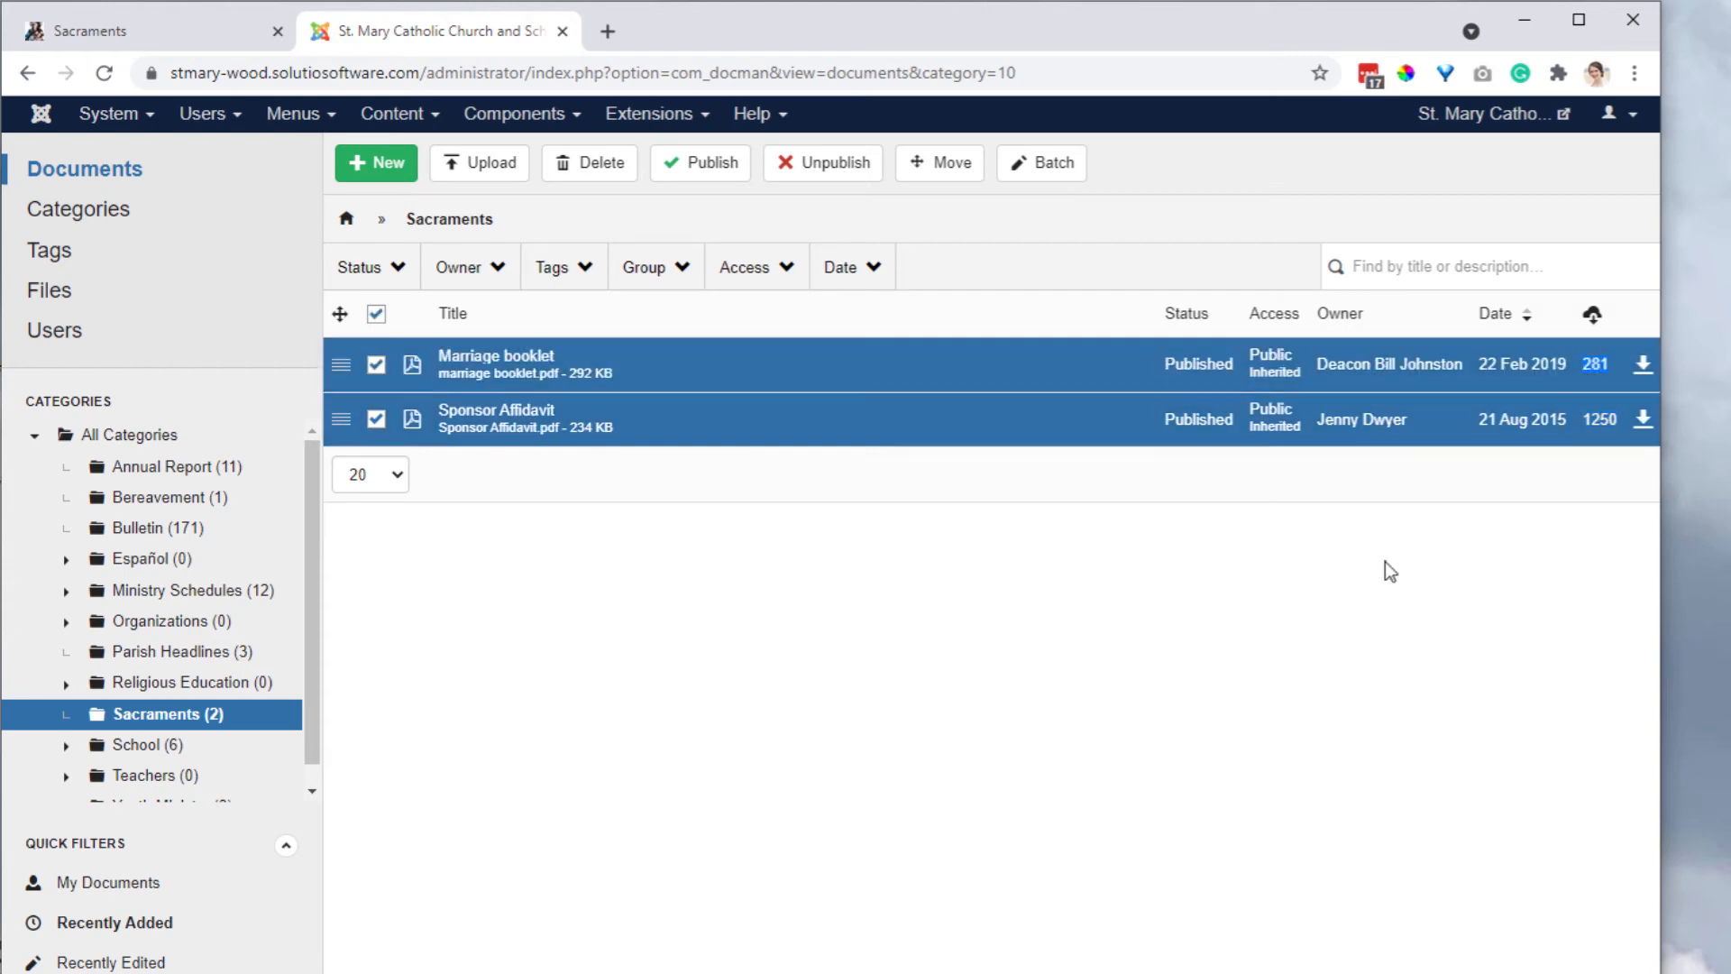
left_click(376, 364)
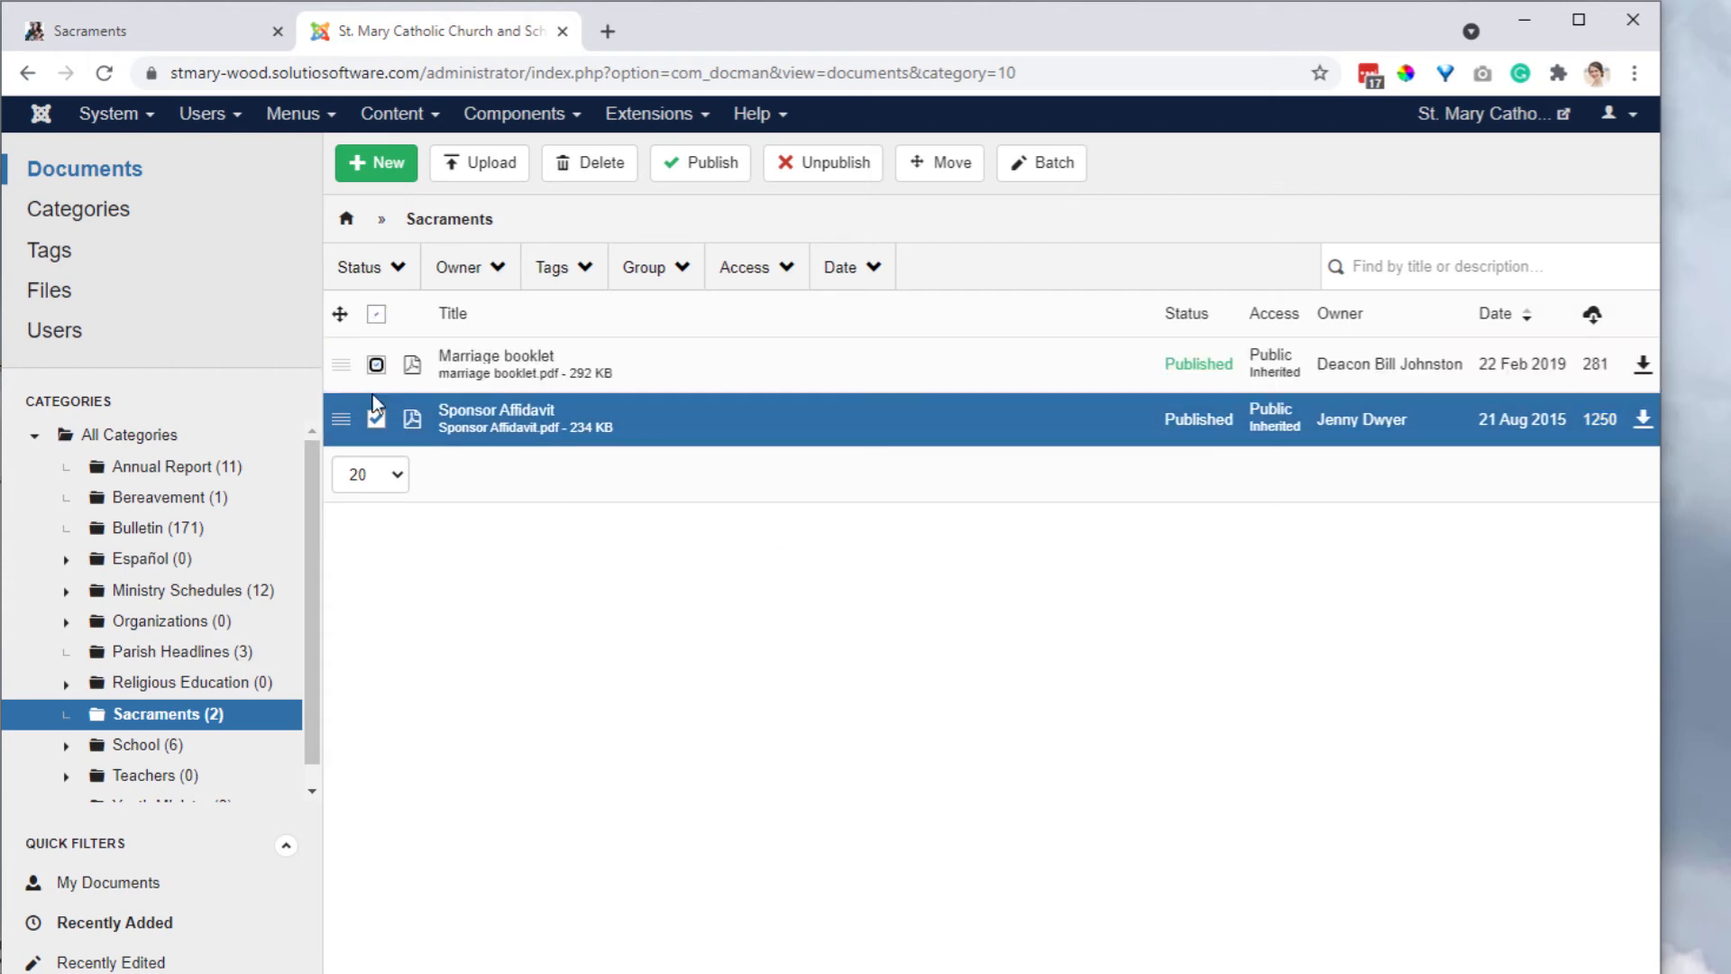
left_click(376, 418)
Step: Switch back to the parish website and open the Marriage page under Sacraments
left_click(149, 31)
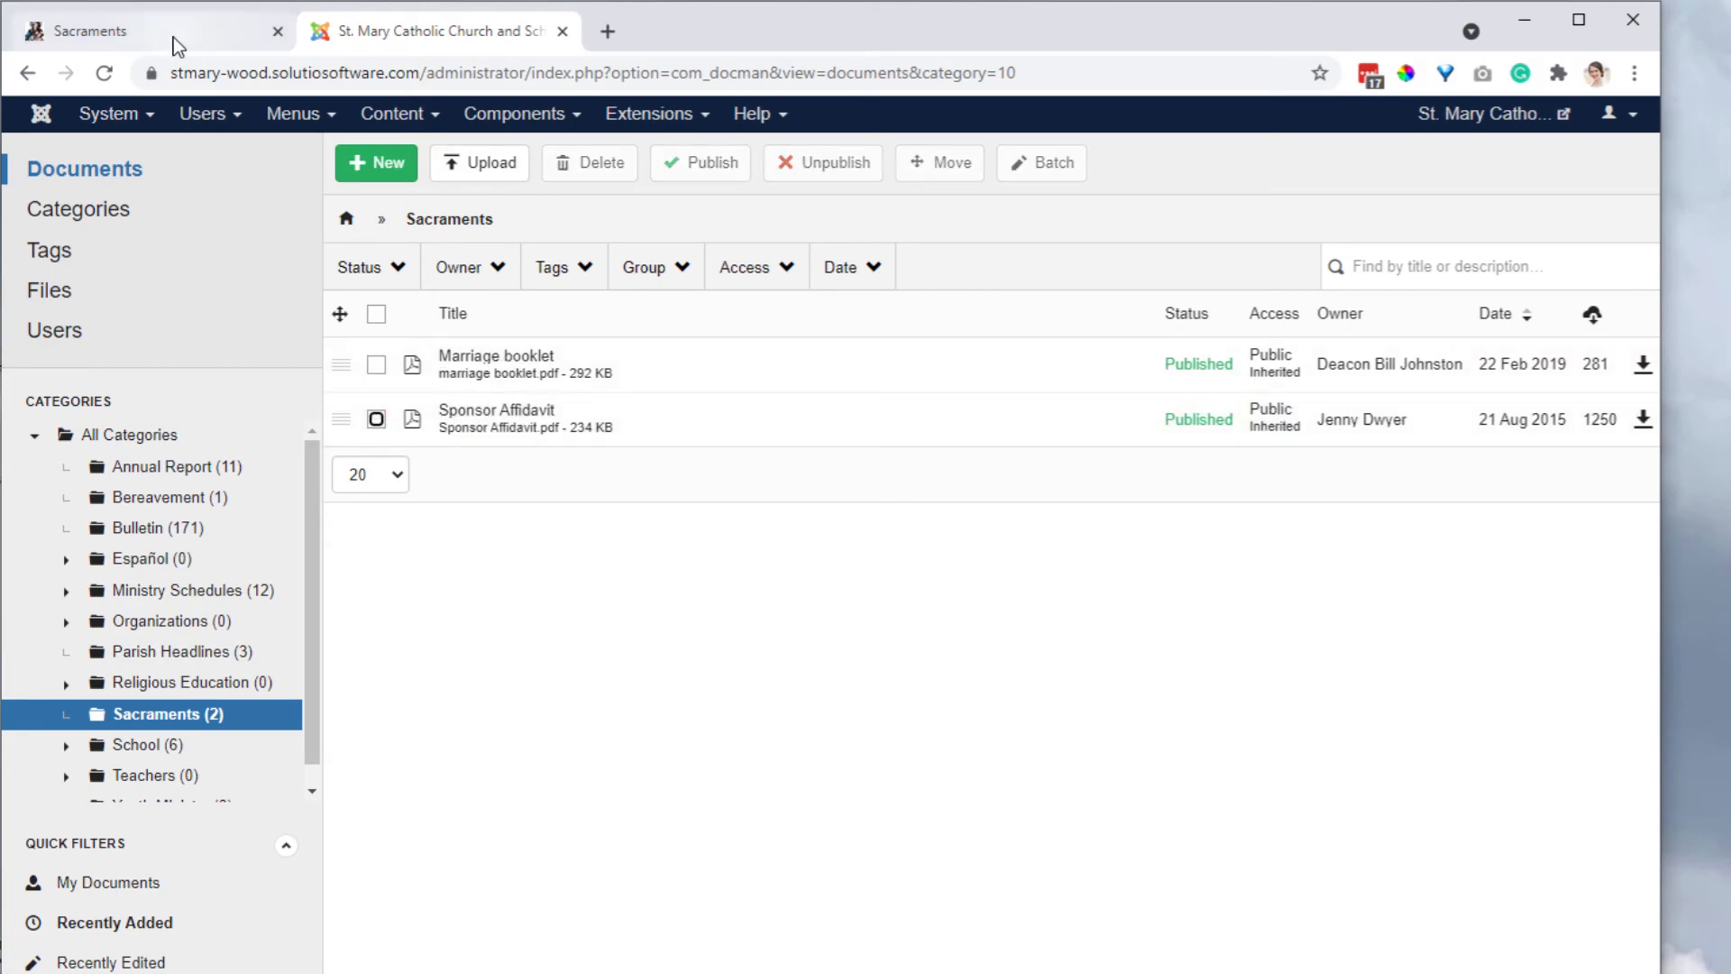
scroll(740, 595, "up", 7)
scroll(736, 597, "up", 2)
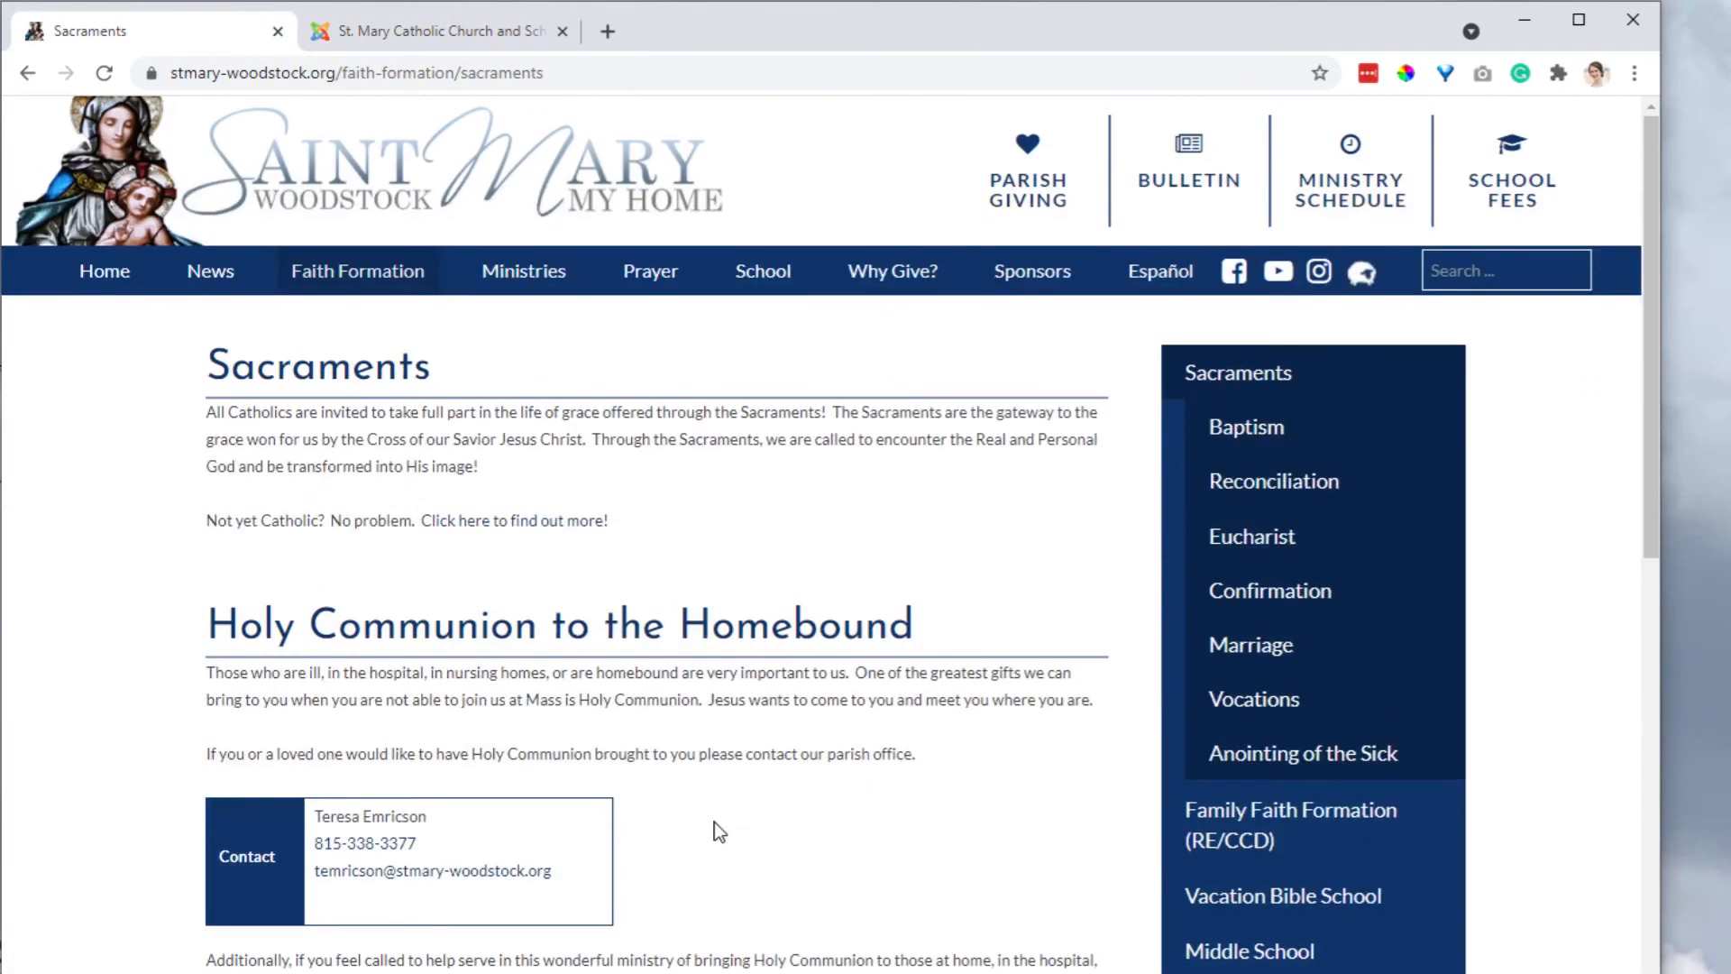
left_click(1270, 651)
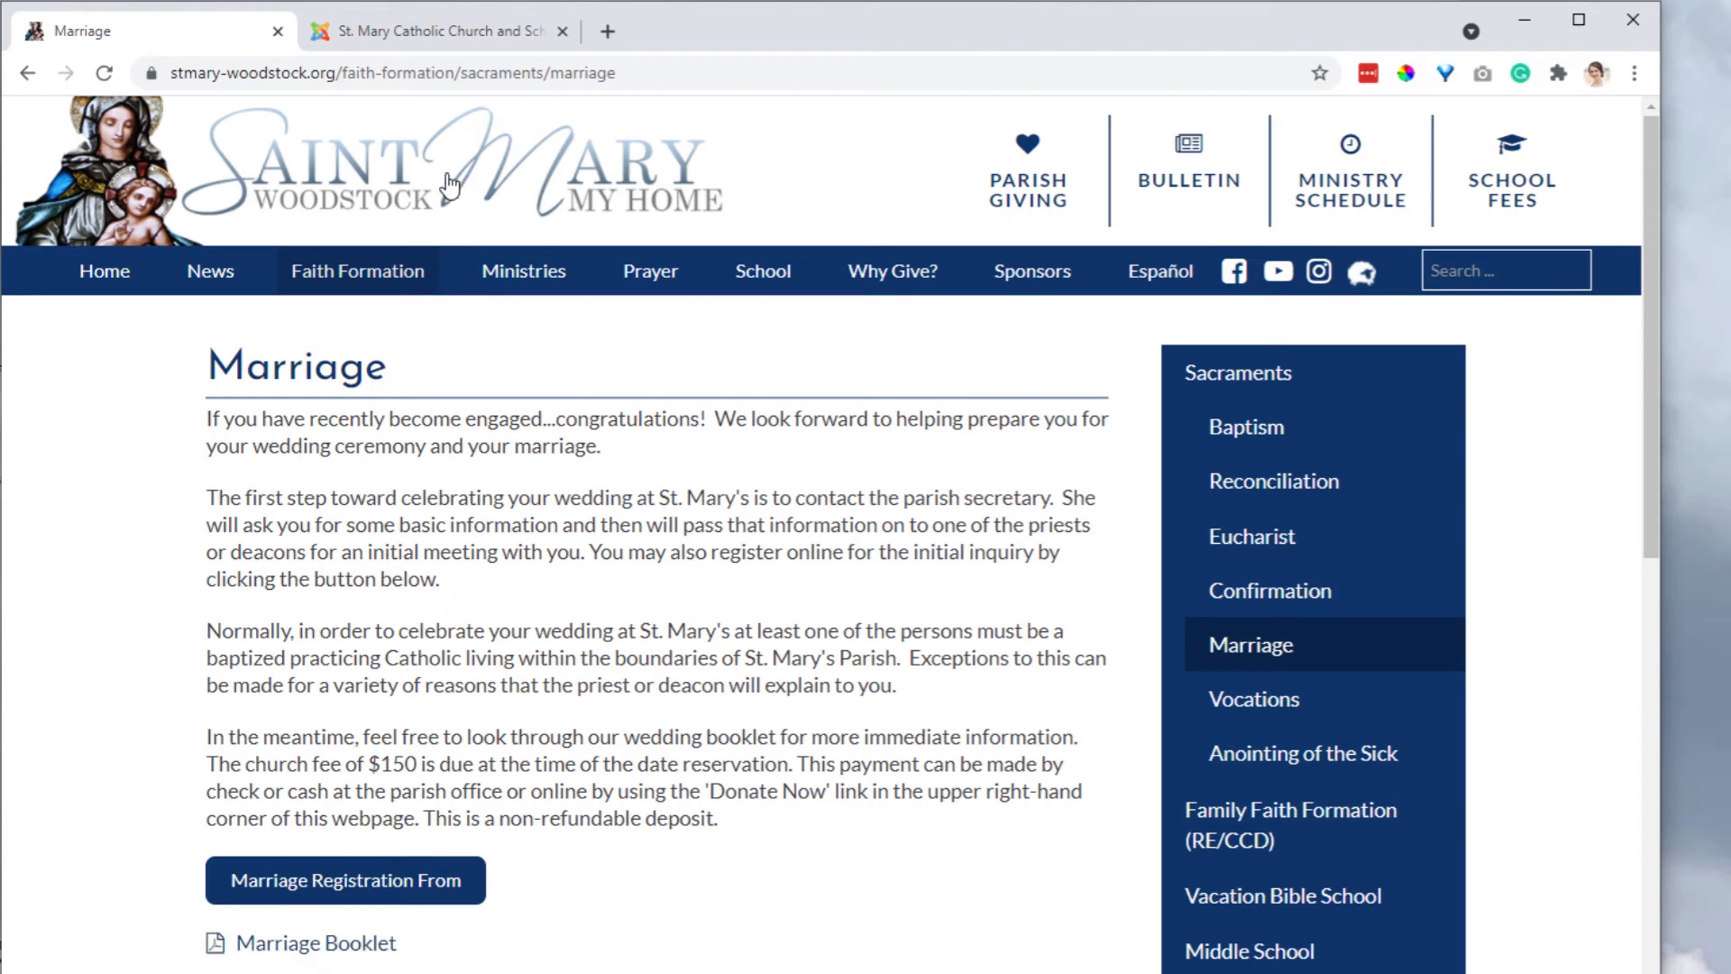
Step: Open the previously visited Documents page from the parish website's browsing history in a separate tab
left_click(326, 32)
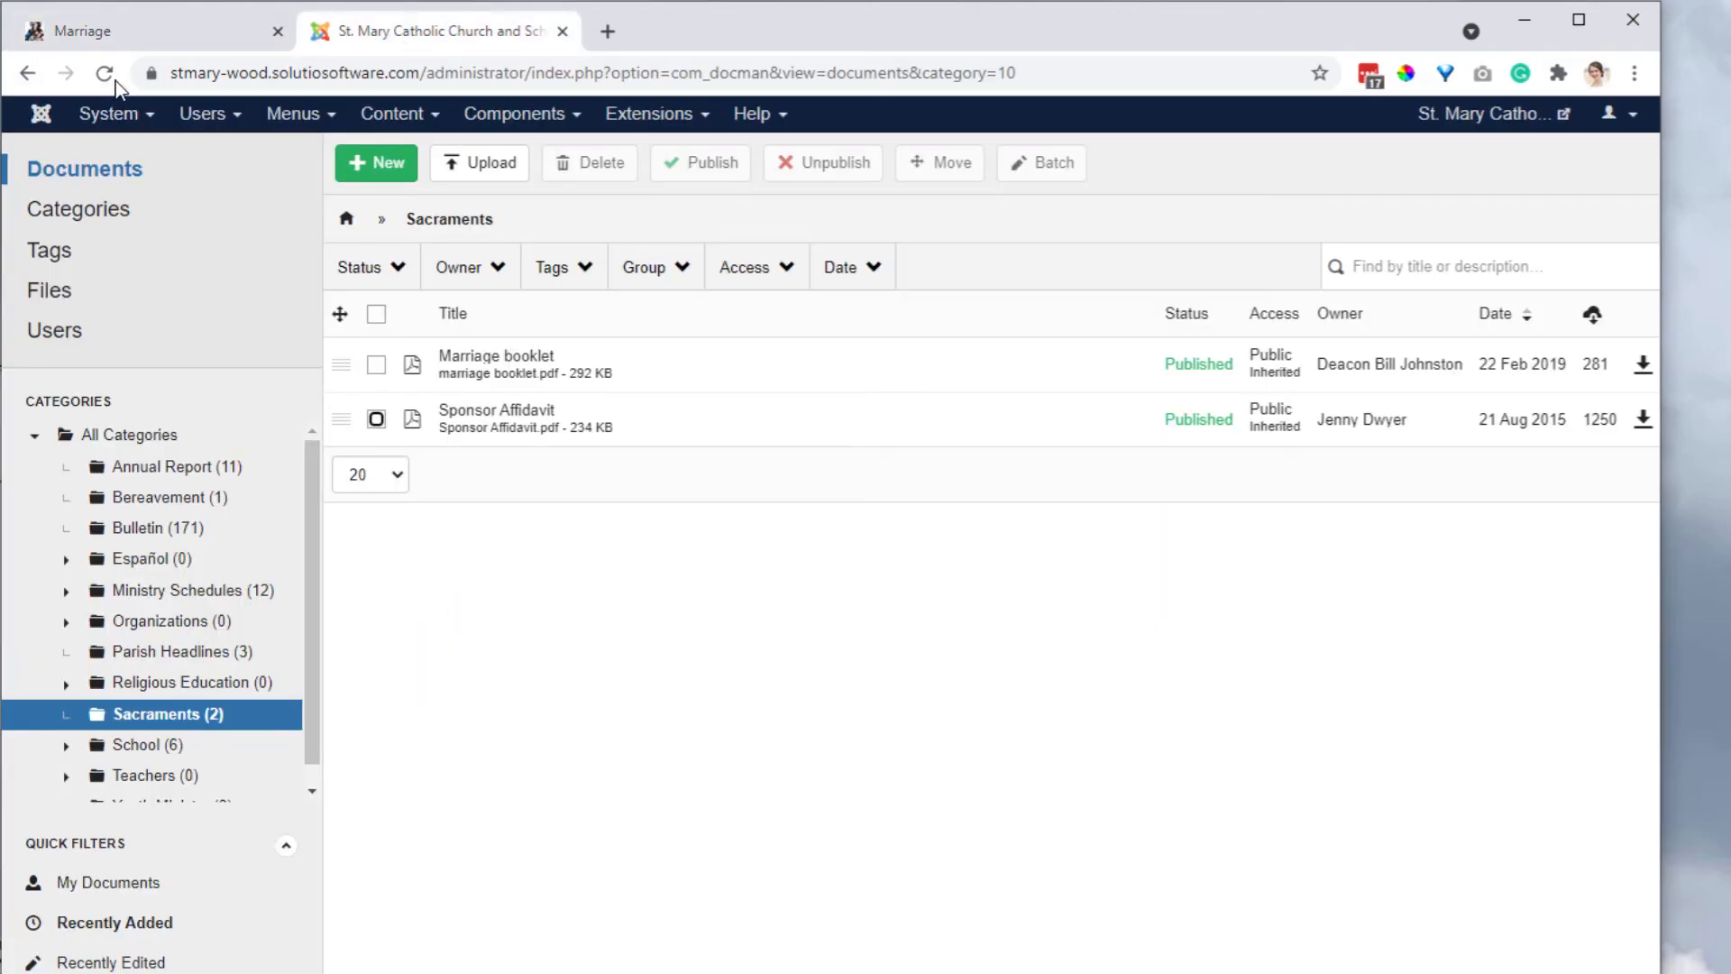
left_click(148, 35)
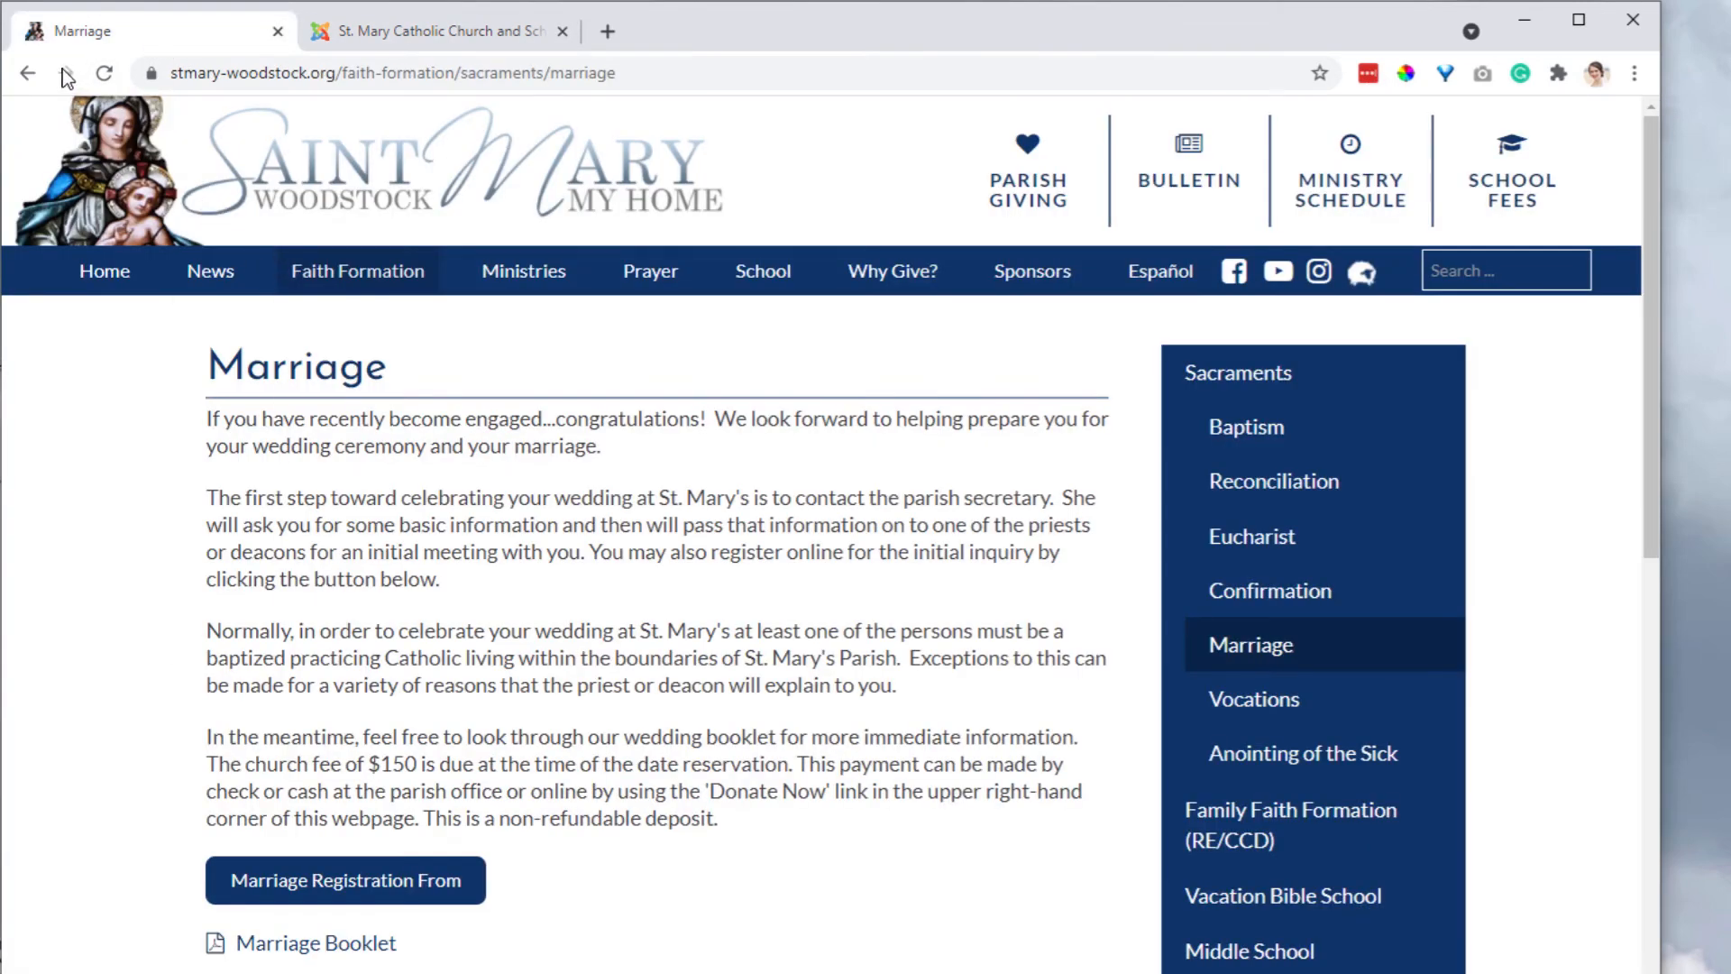
right_click(28, 73)
middle_click(128, 194)
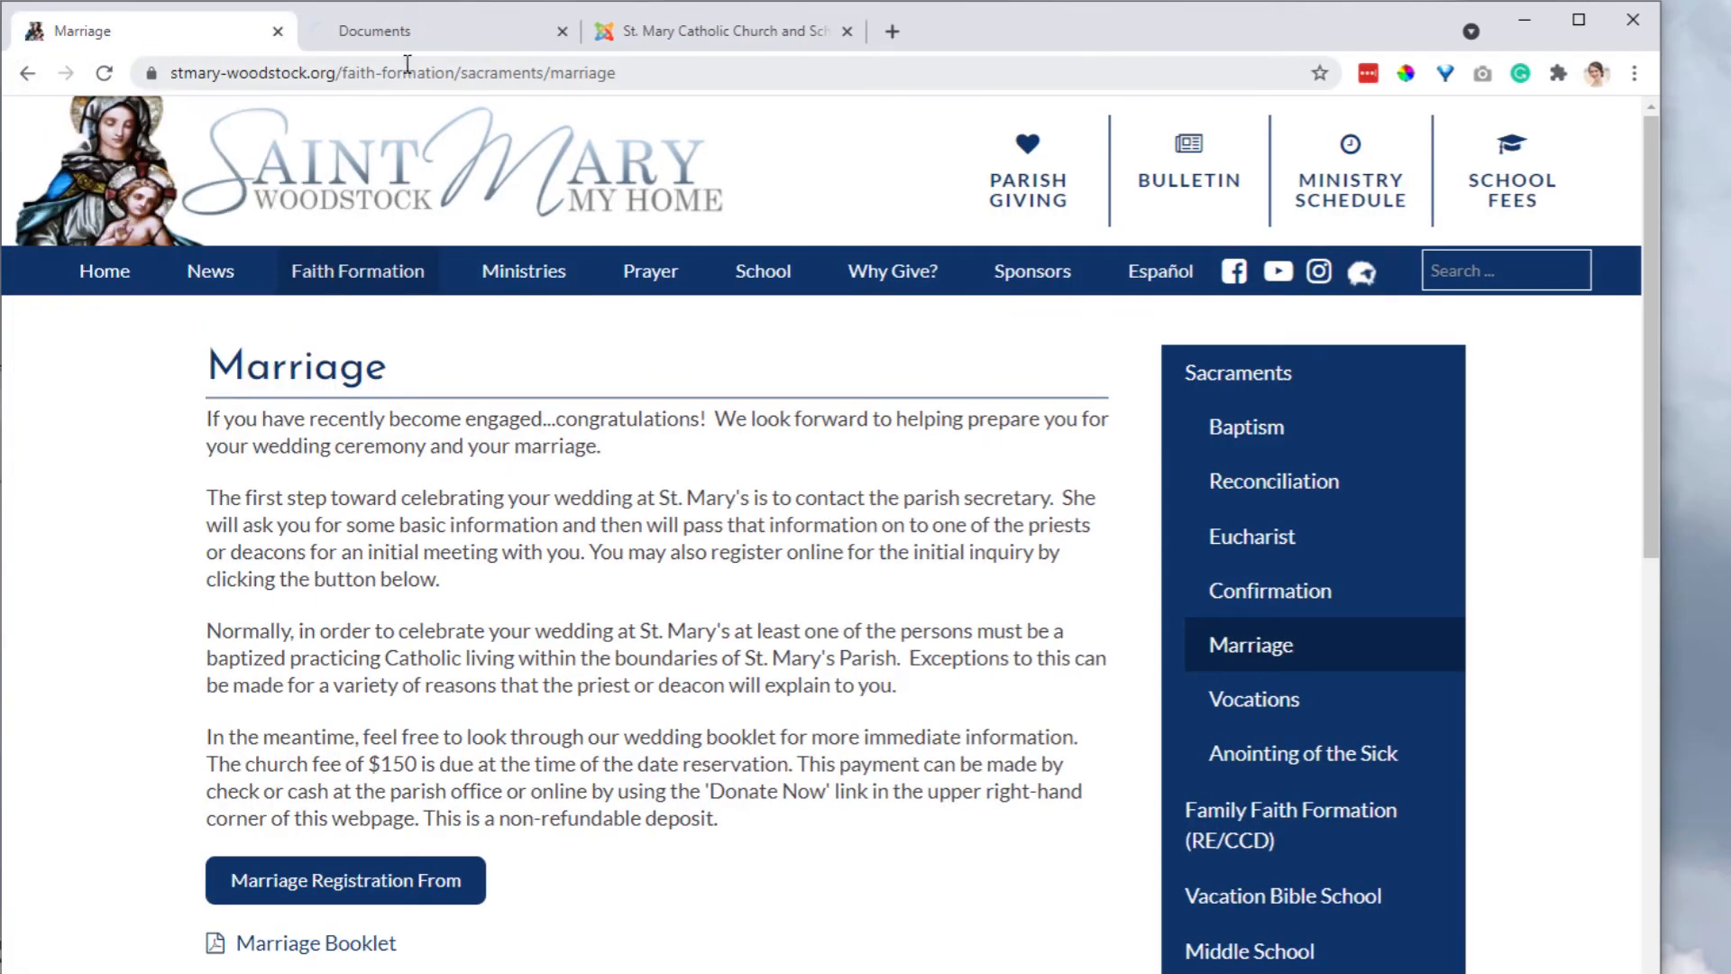
Step: Return to the site administration, filter the articles by the Marriage category, and open the Marriage article for editing
left_click(648, 36)
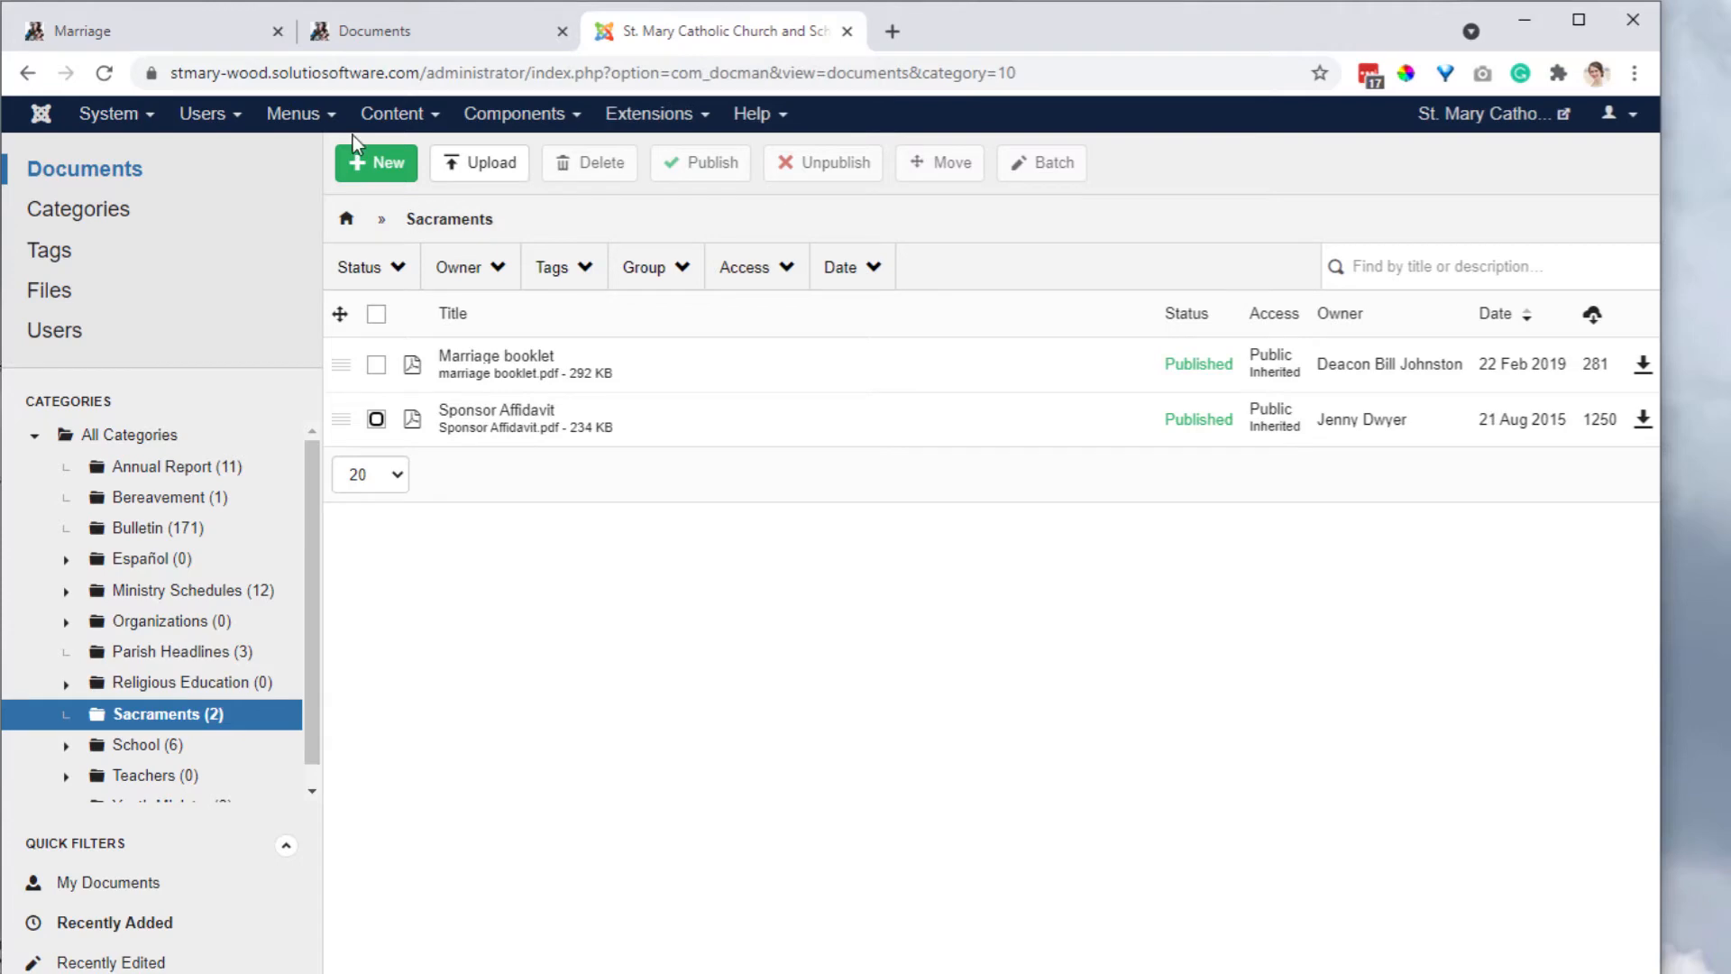
left_click(394, 116)
left_click(400, 157)
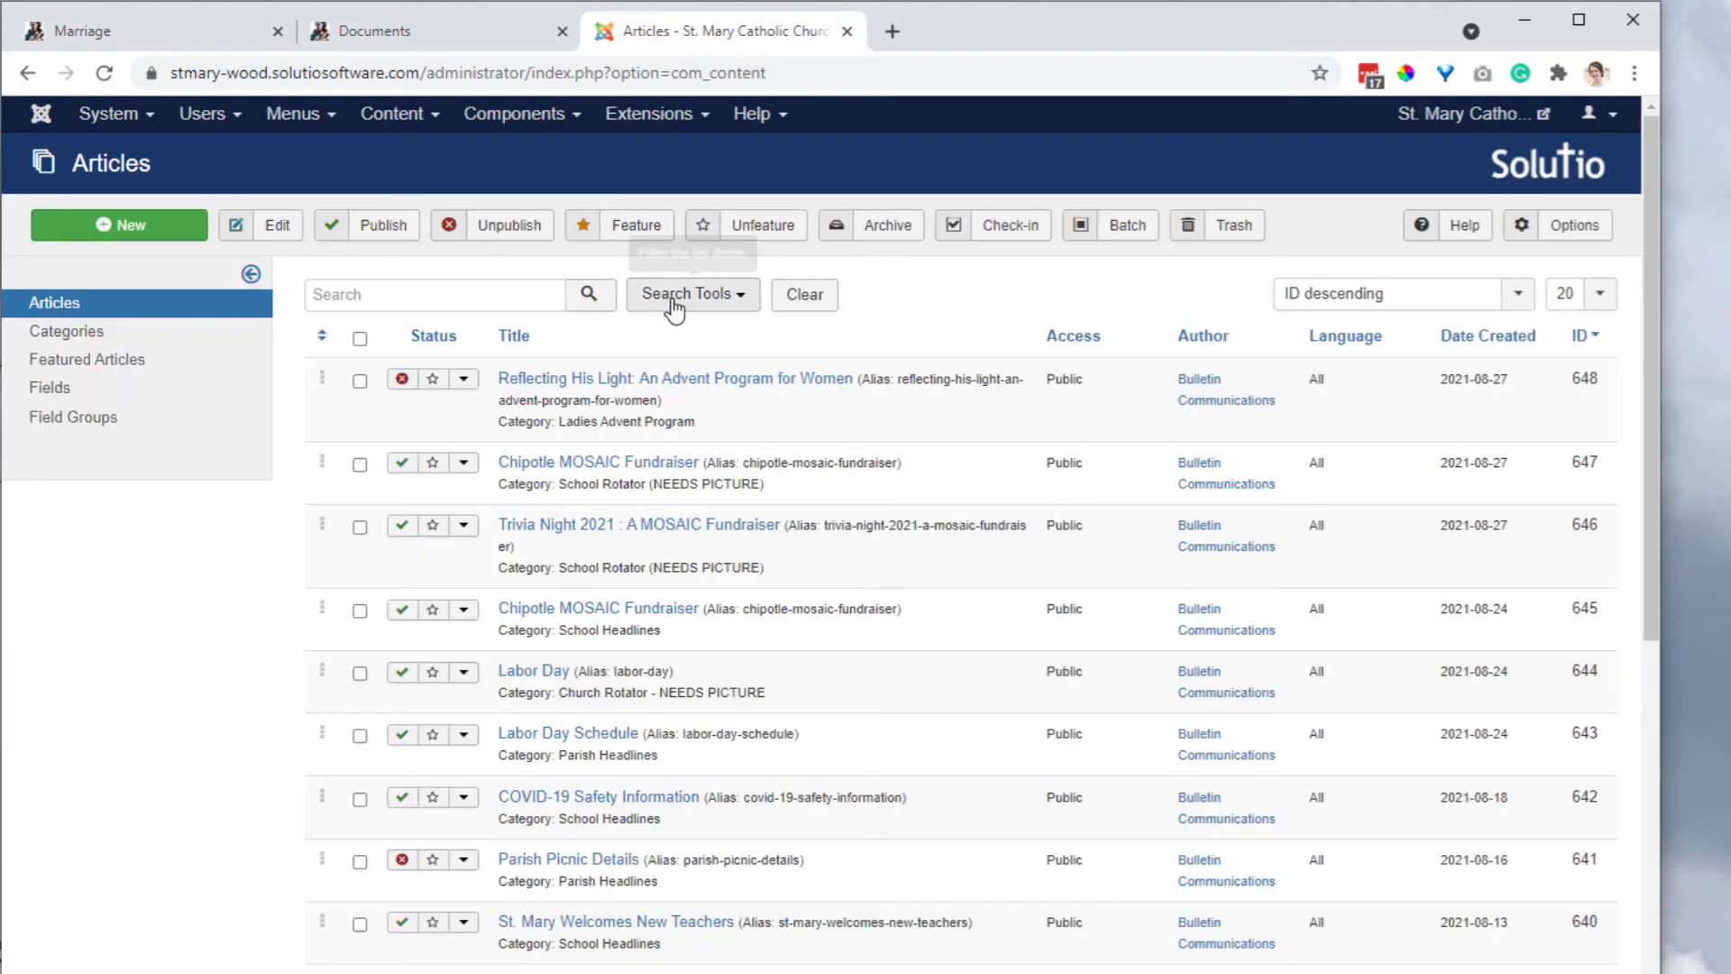
left_click(673, 307)
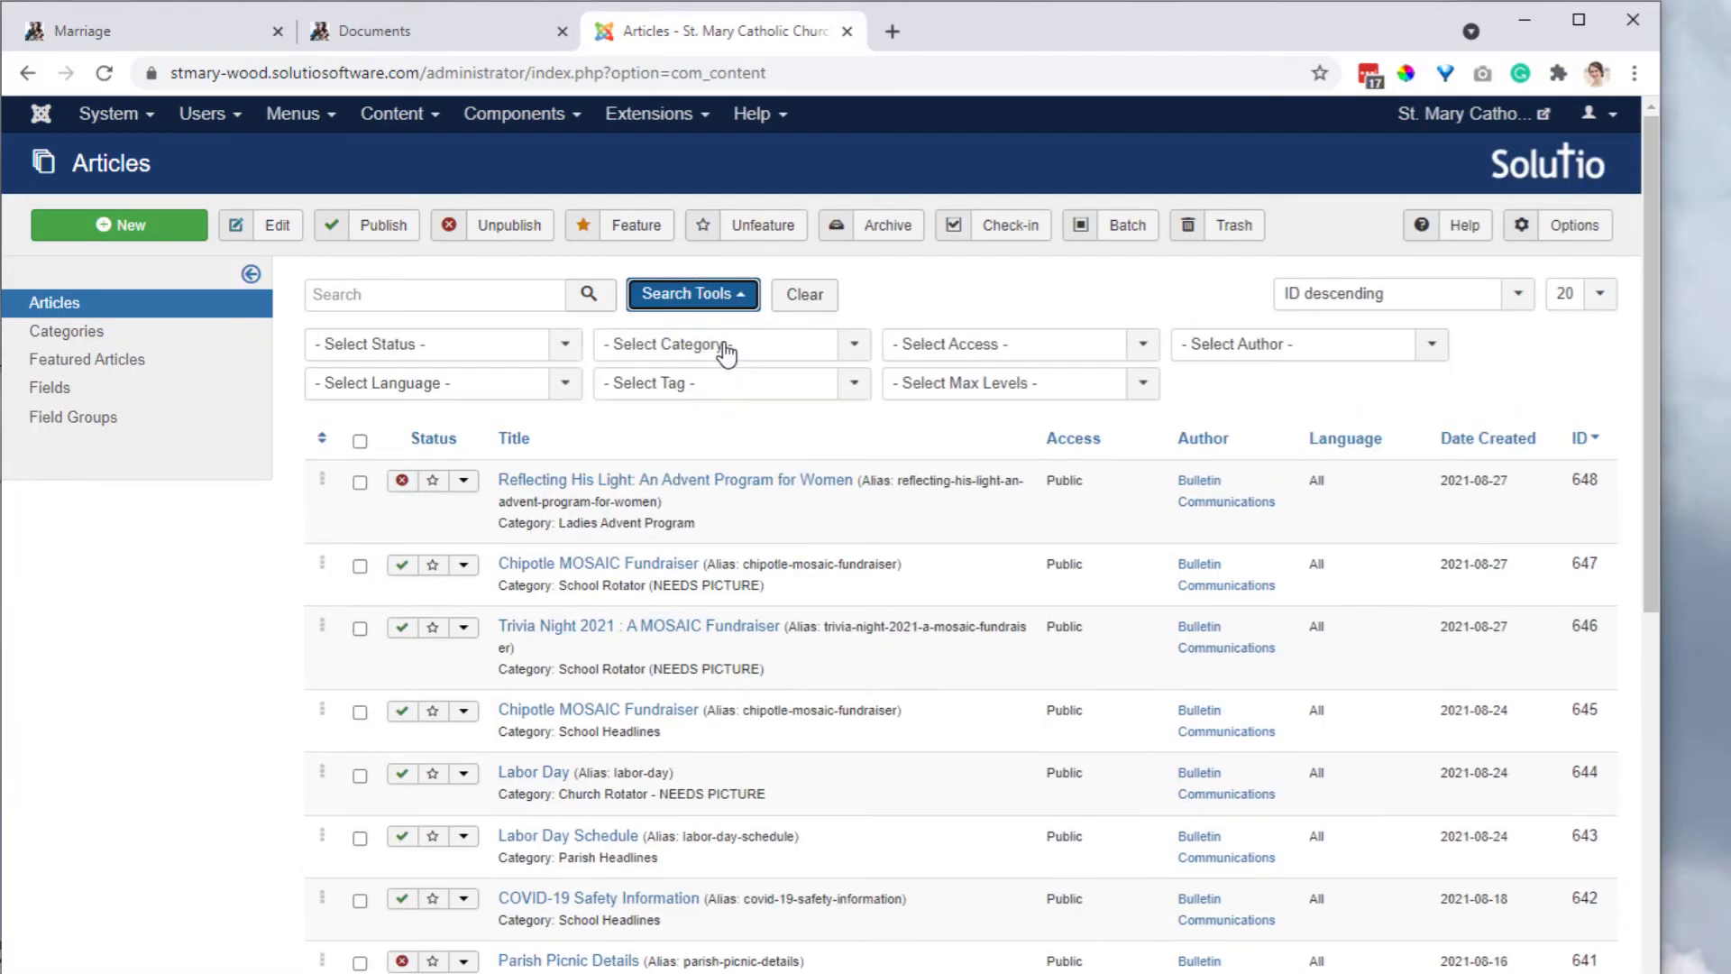
left_click(726, 348)
type("marri")
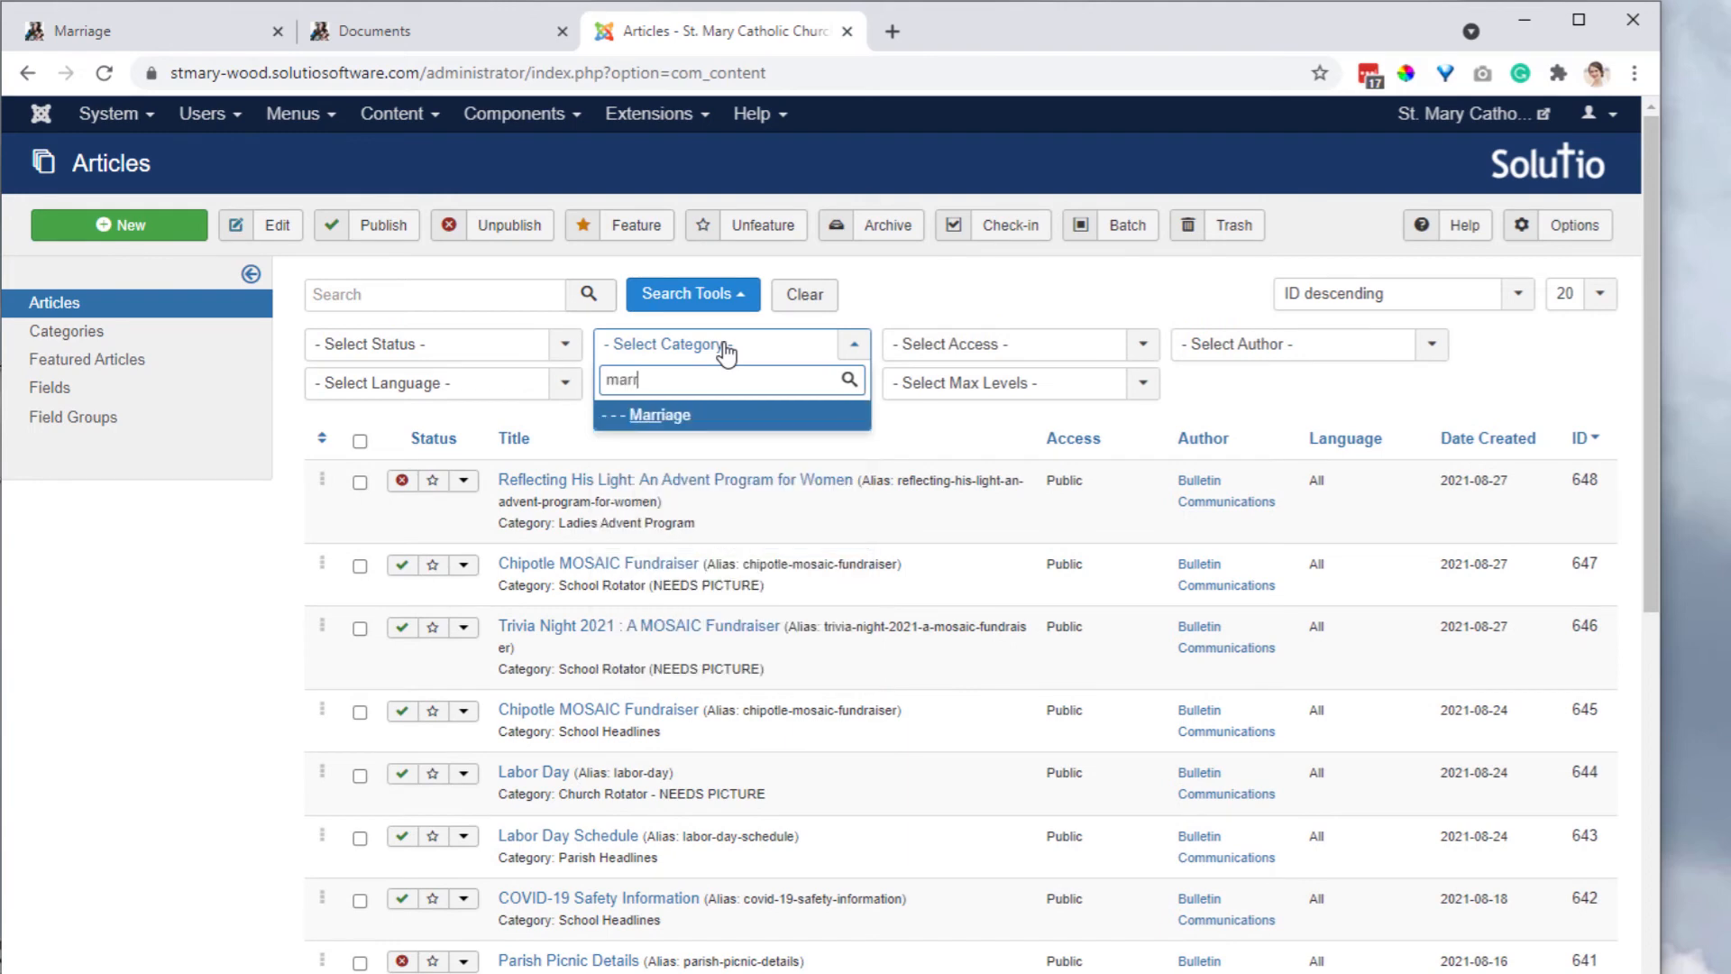
key("Return")
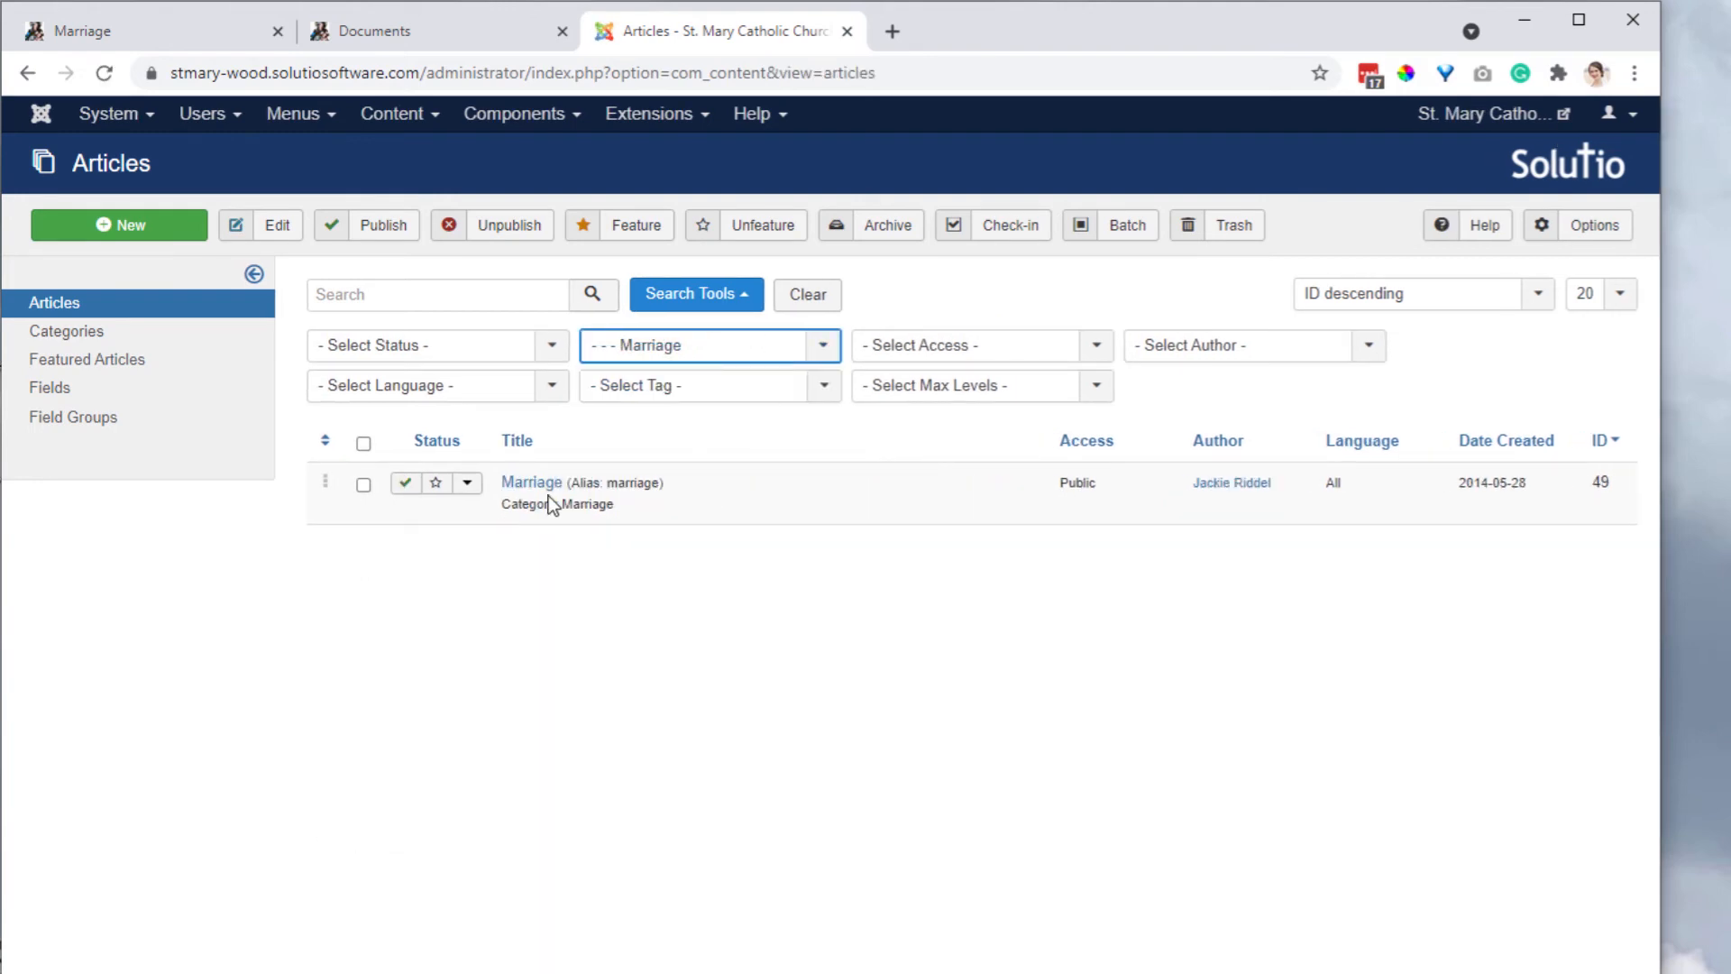
left_click(543, 487)
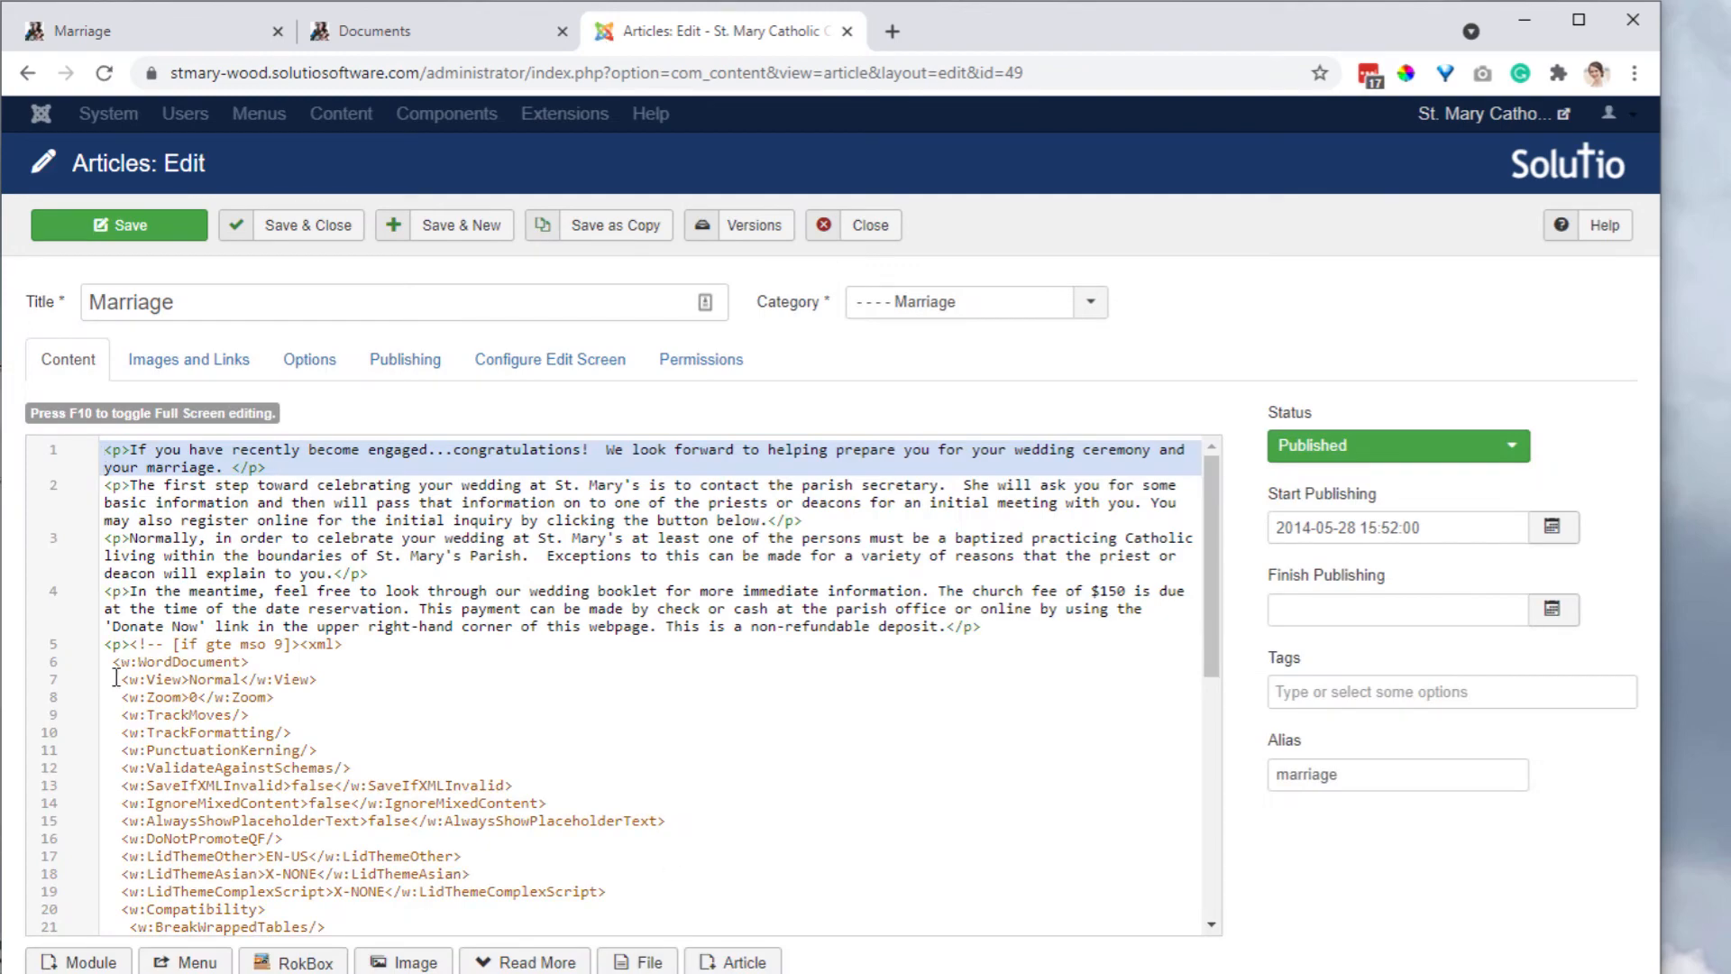
Step: Delete the leftover Word XML markup paragraph from the Marriage article's source code, and save and close the article
scroll(115, 677, "down", 5)
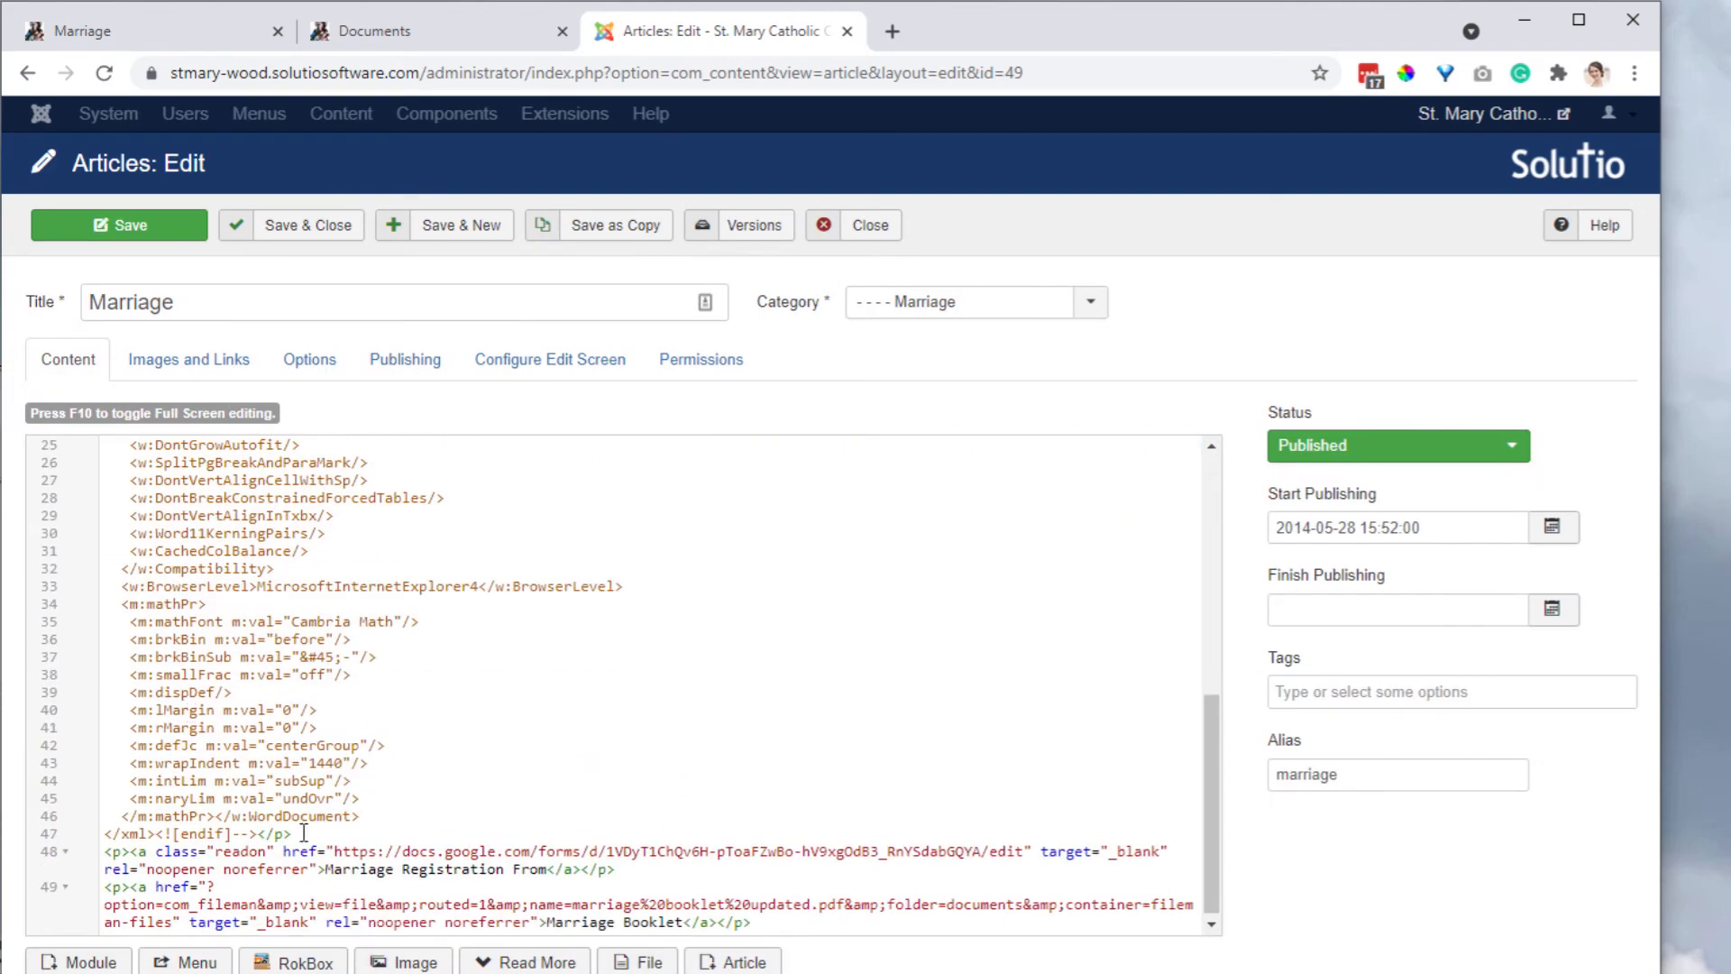
left_click_drag(303, 834, 99, 574)
key("Delete")
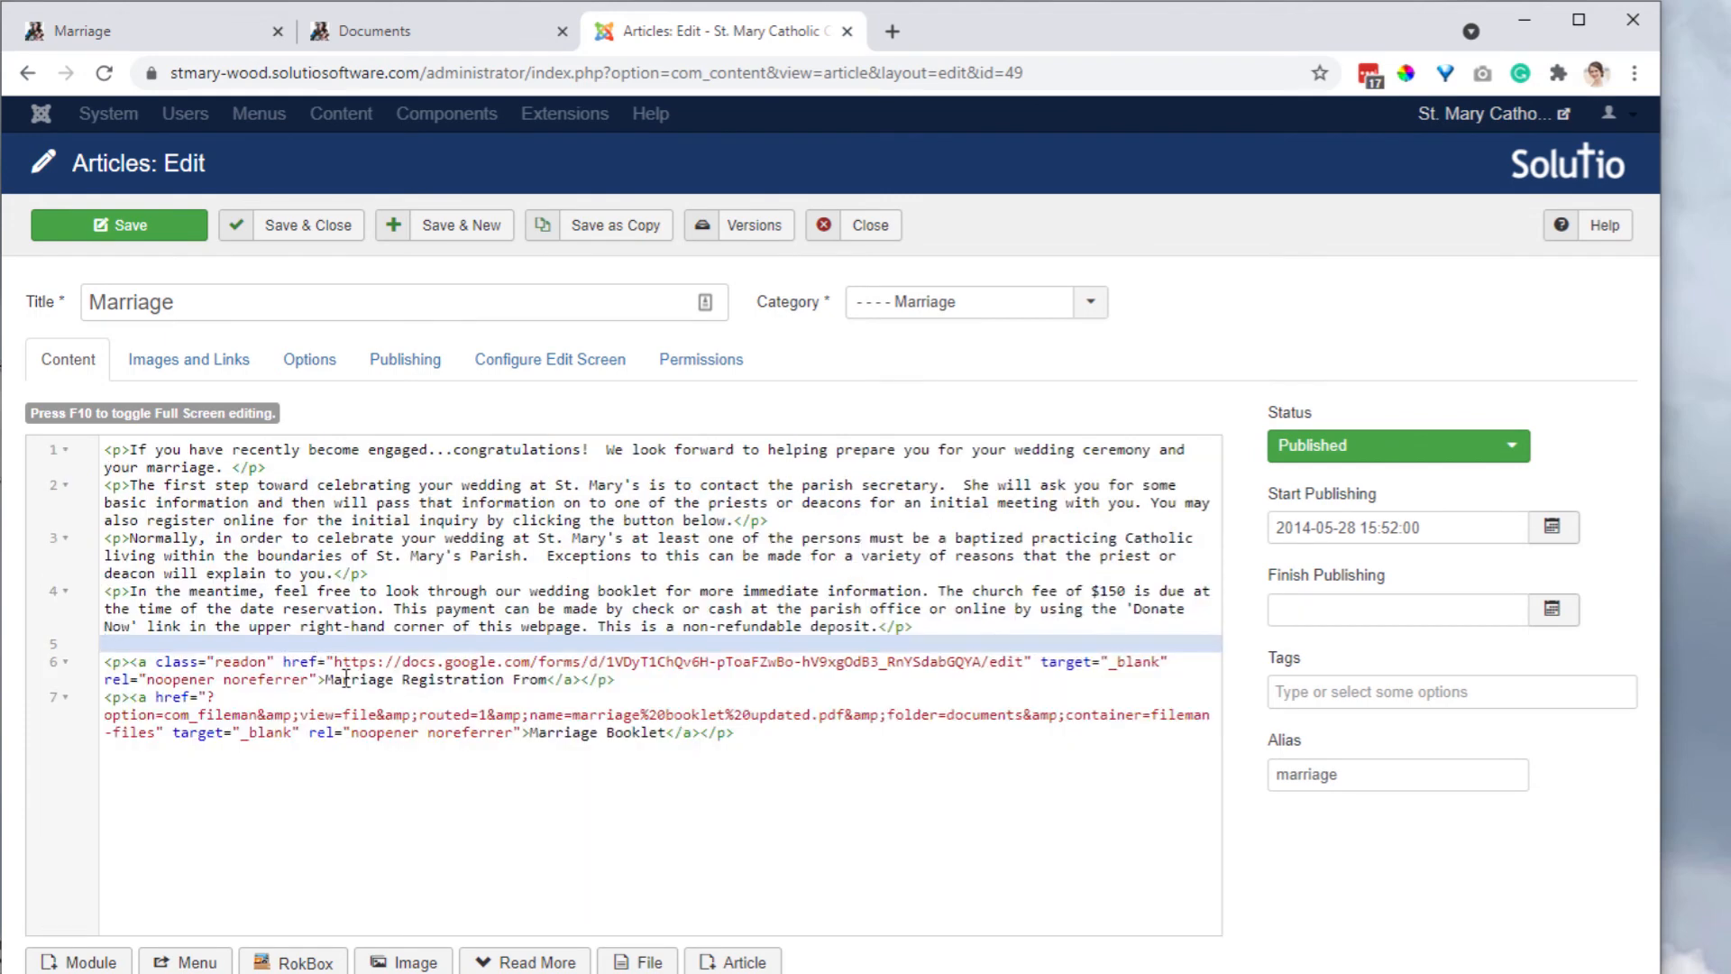
left_click(343, 681)
left_click(293, 230)
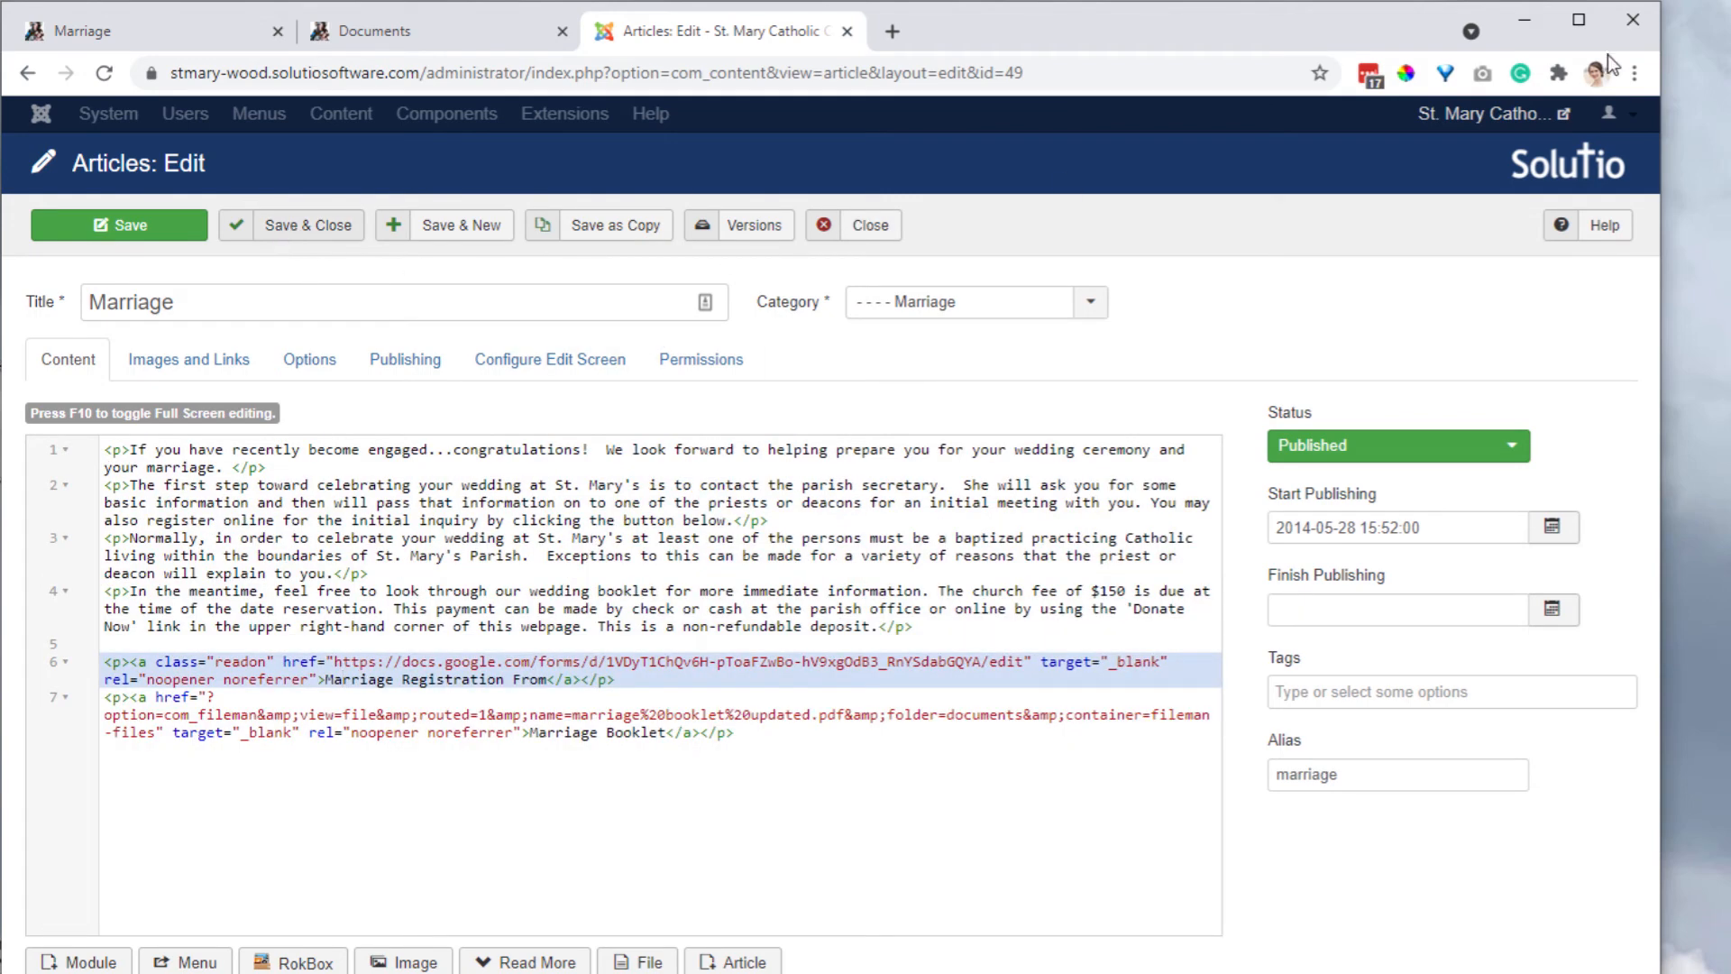
Step: Open the account profile's basic settings, set the editor to Use Default, and save and close the profile
left_click(1632, 113)
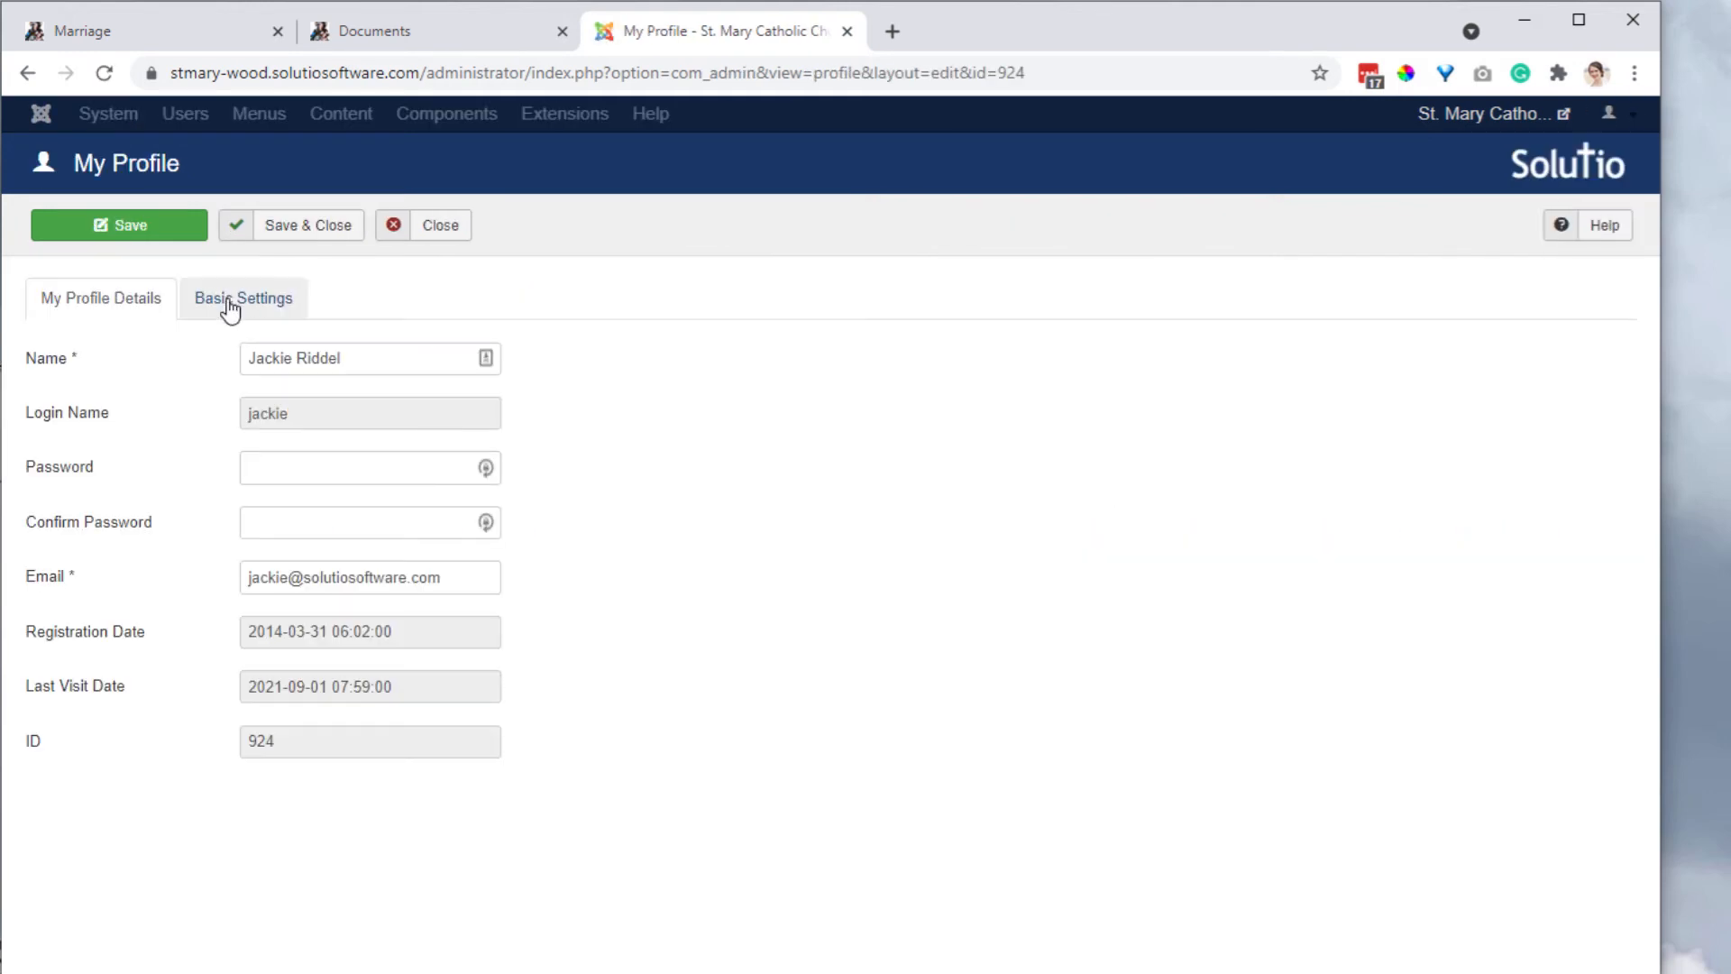
left_click(230, 300)
left_click(321, 532)
left_click(307, 551)
left_click(311, 227)
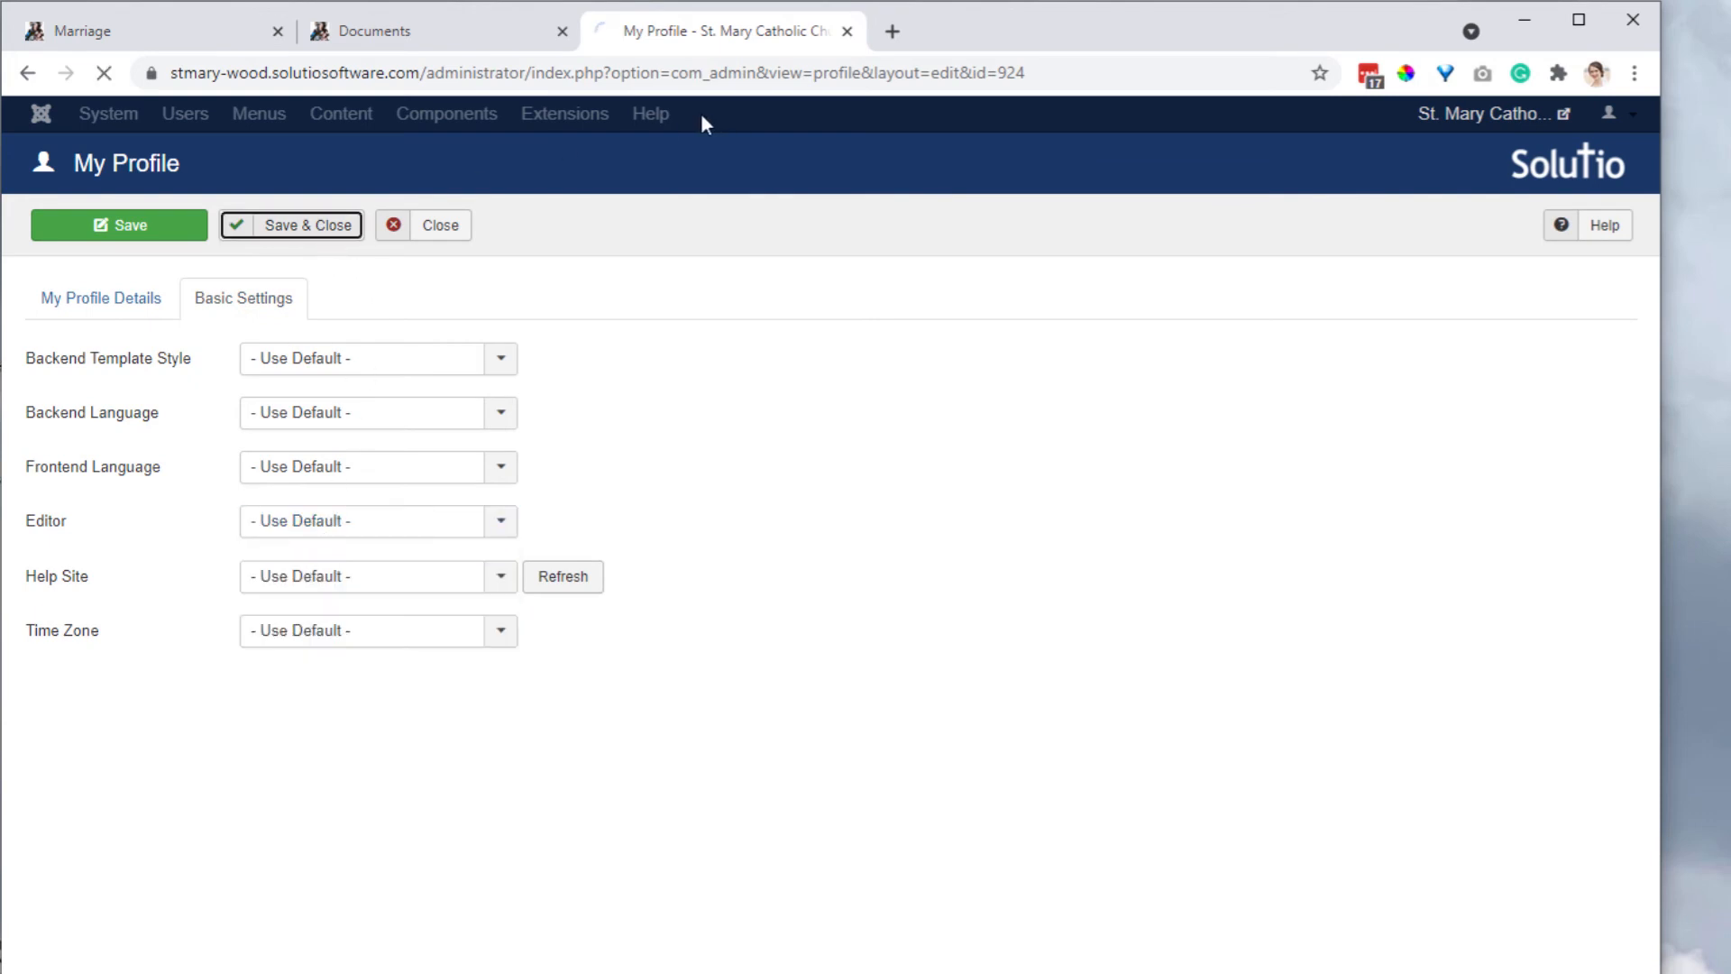
Step: Reopen the Marriage article for editing and compare its Marriage Booklet link with the one on the live Marriage page
left_click(253, 352)
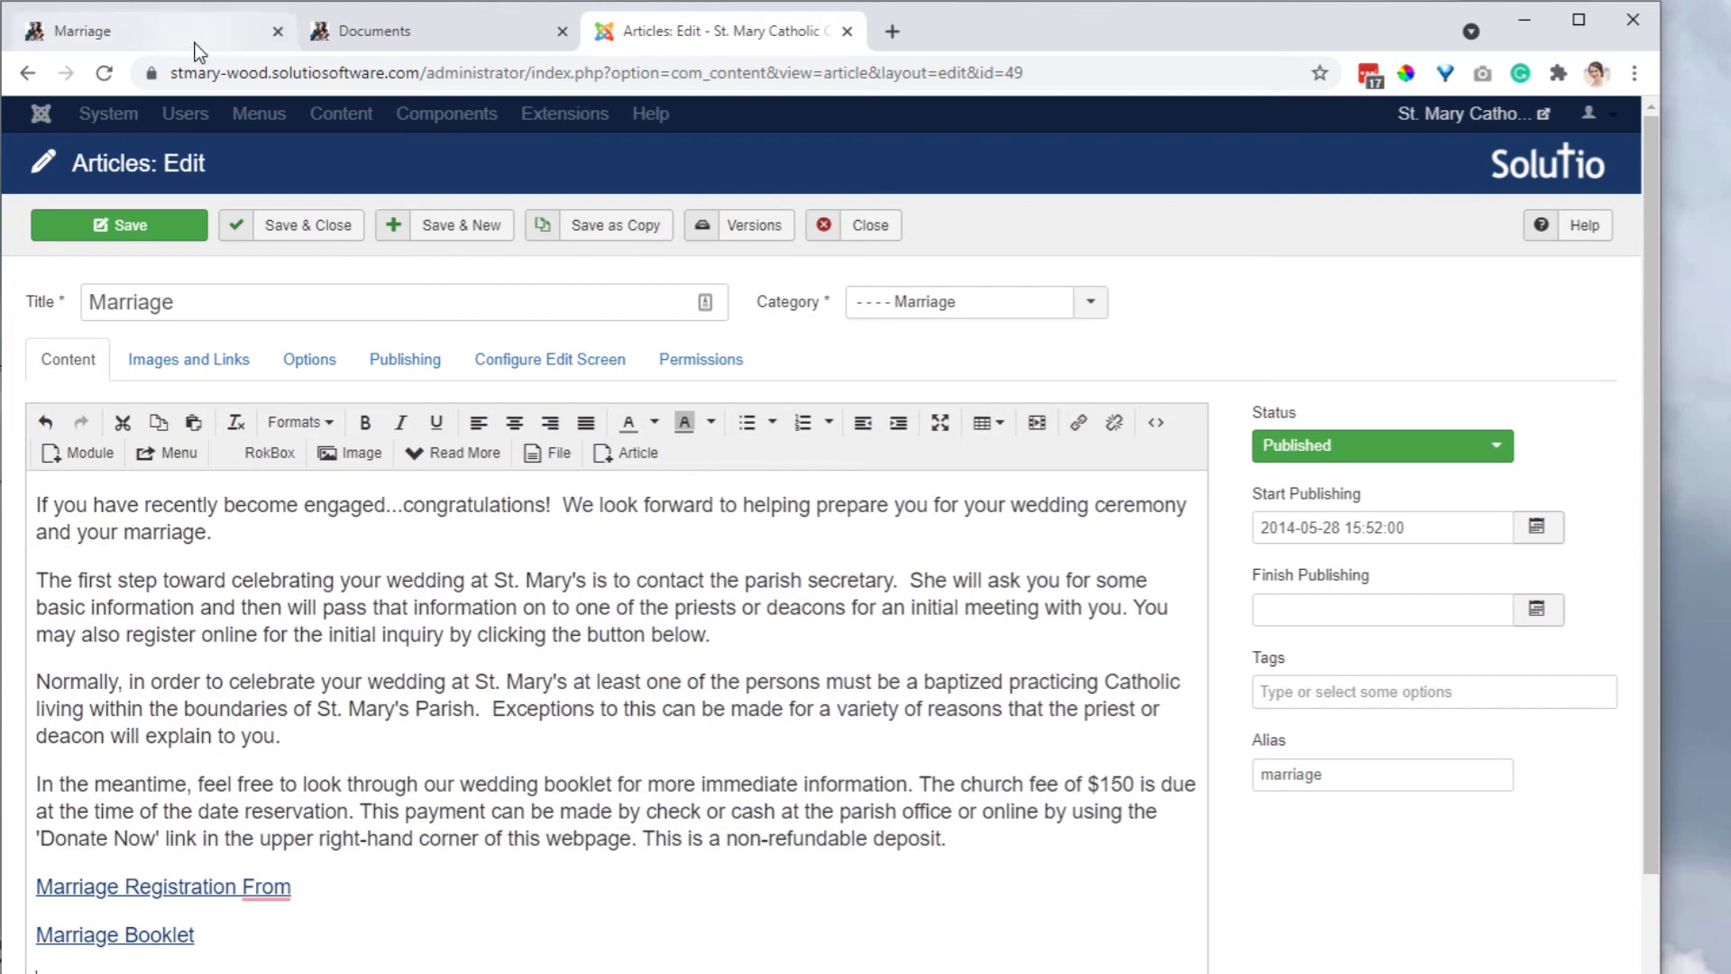
left_click(78, 31)
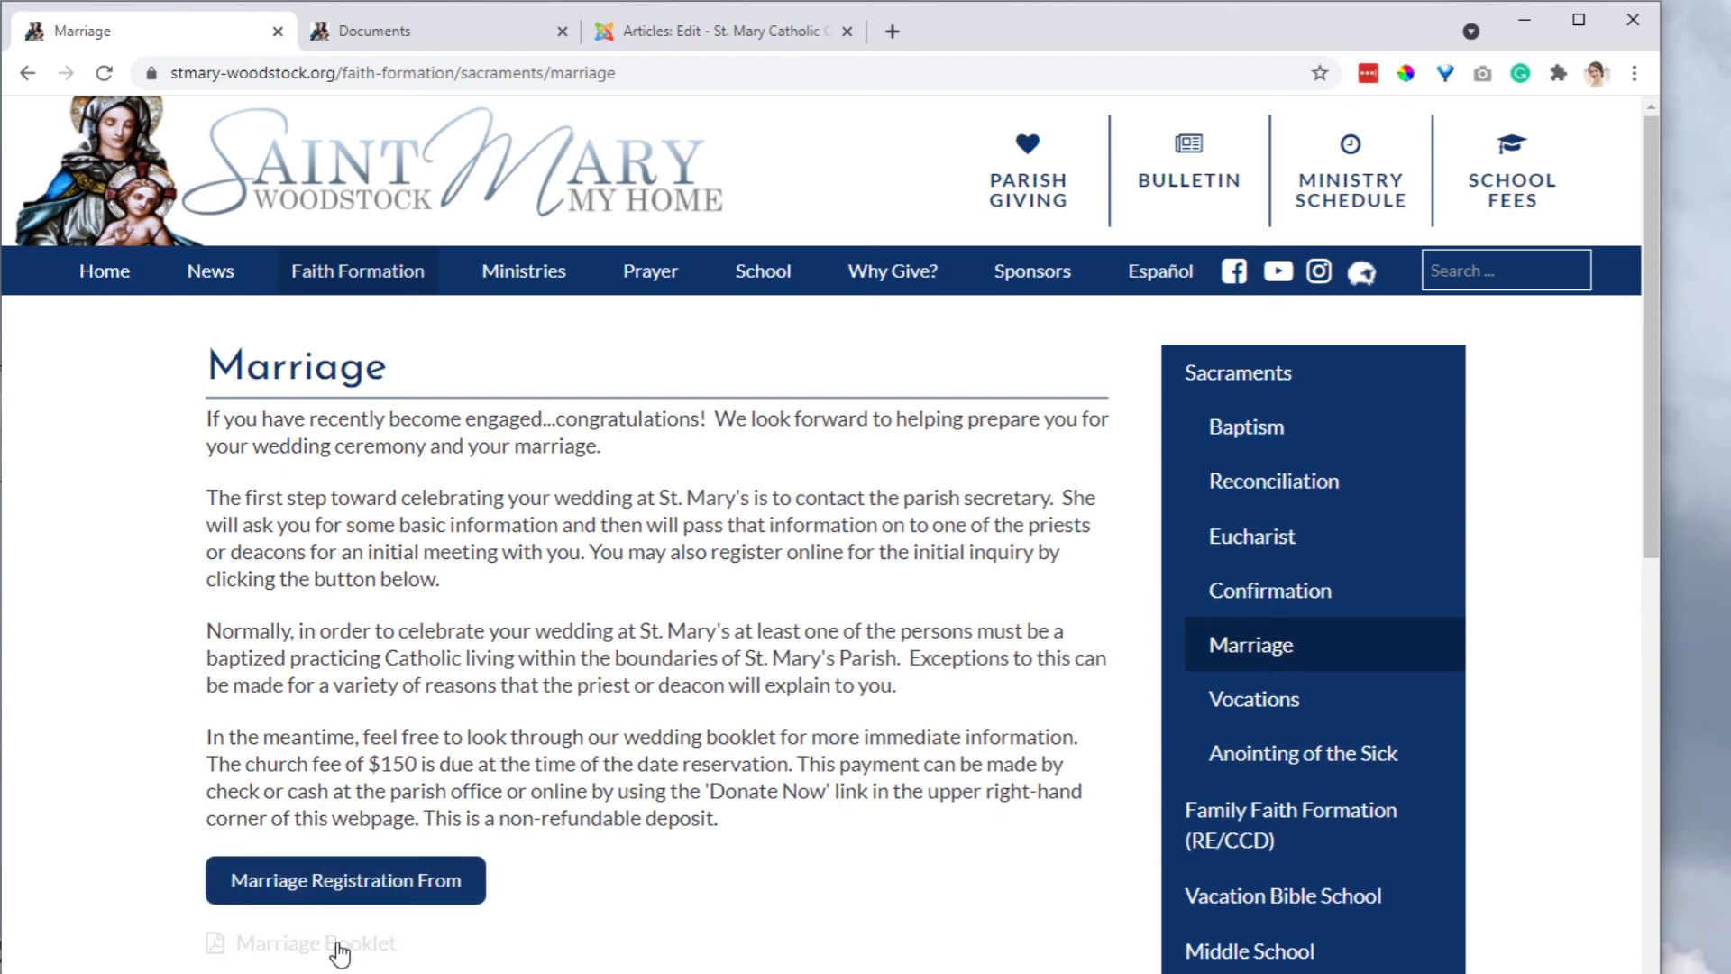
left_click(649, 30)
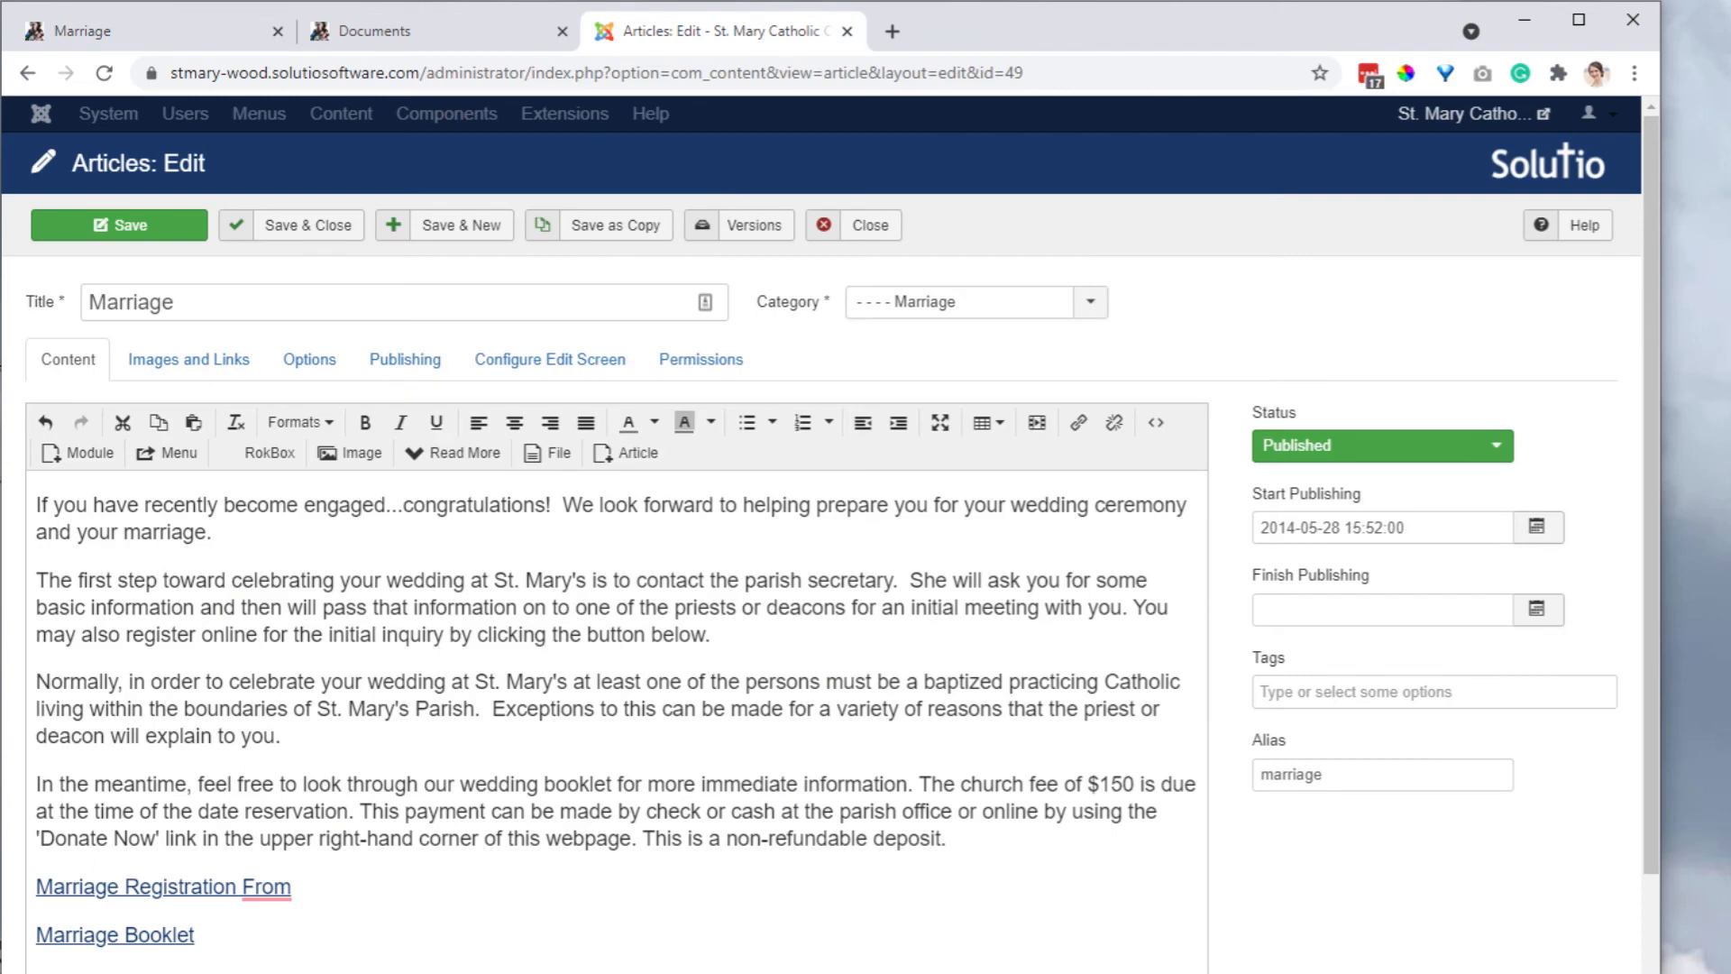
Step: Start inserting a file into the Marriage article and select "marriage booklet updated.pdf" from the documents folder
left_click(559, 460)
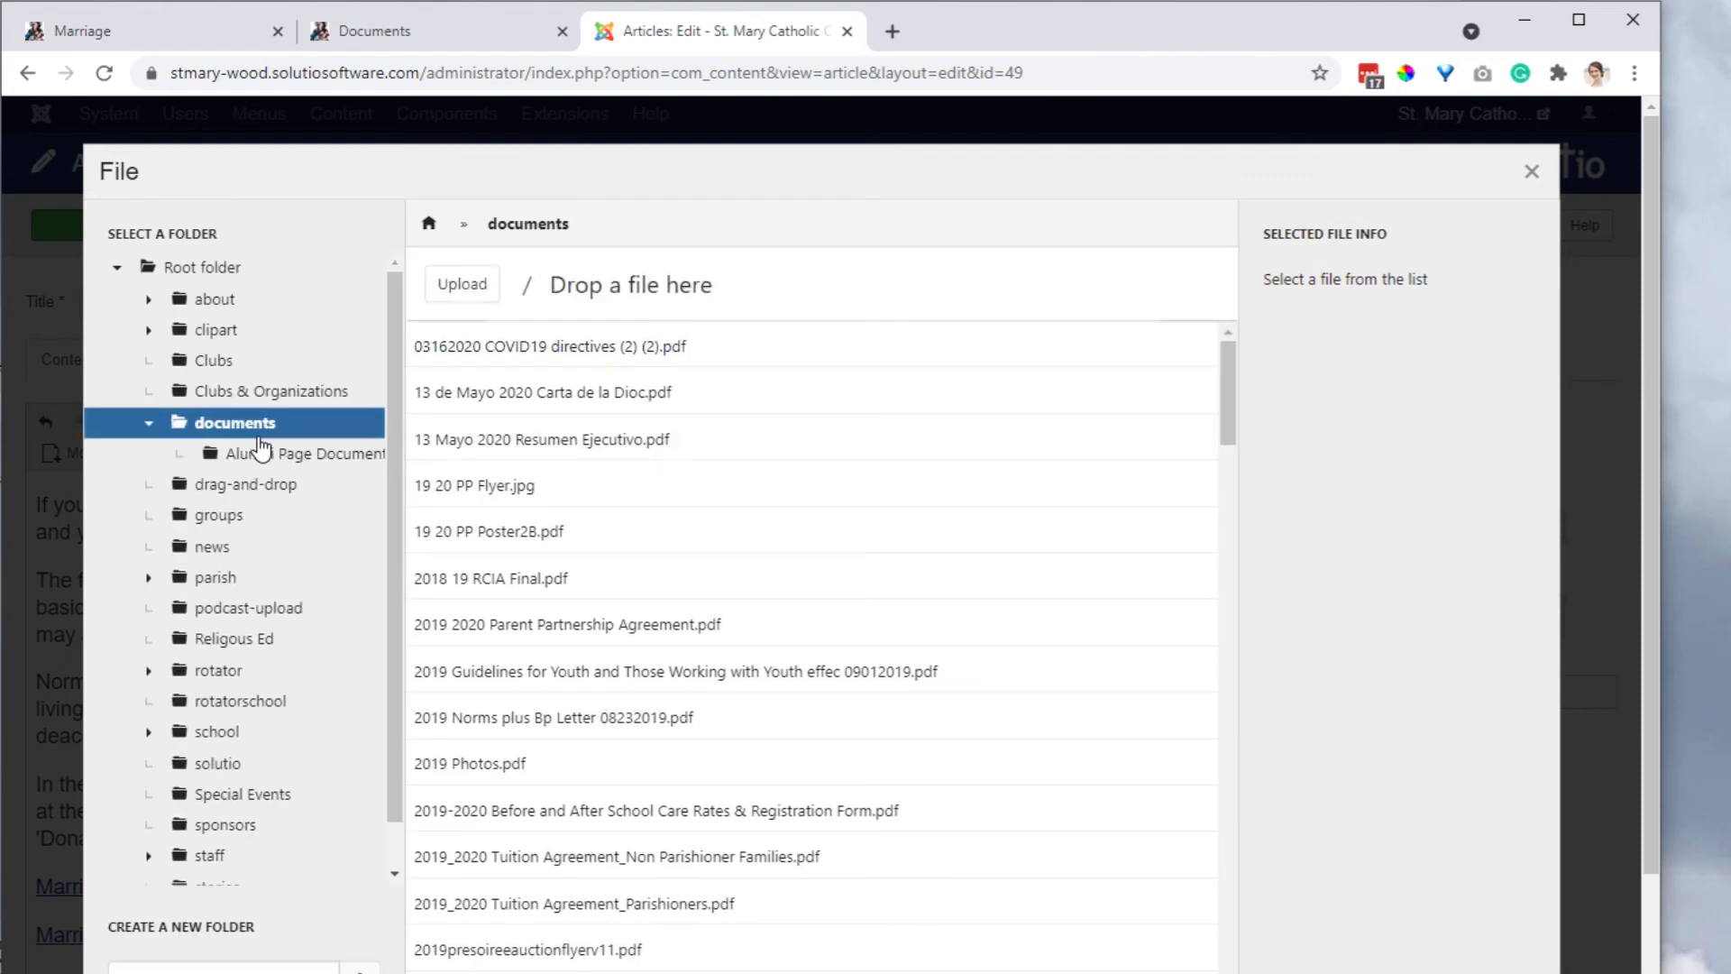
scroll(659, 607, "down", 4)
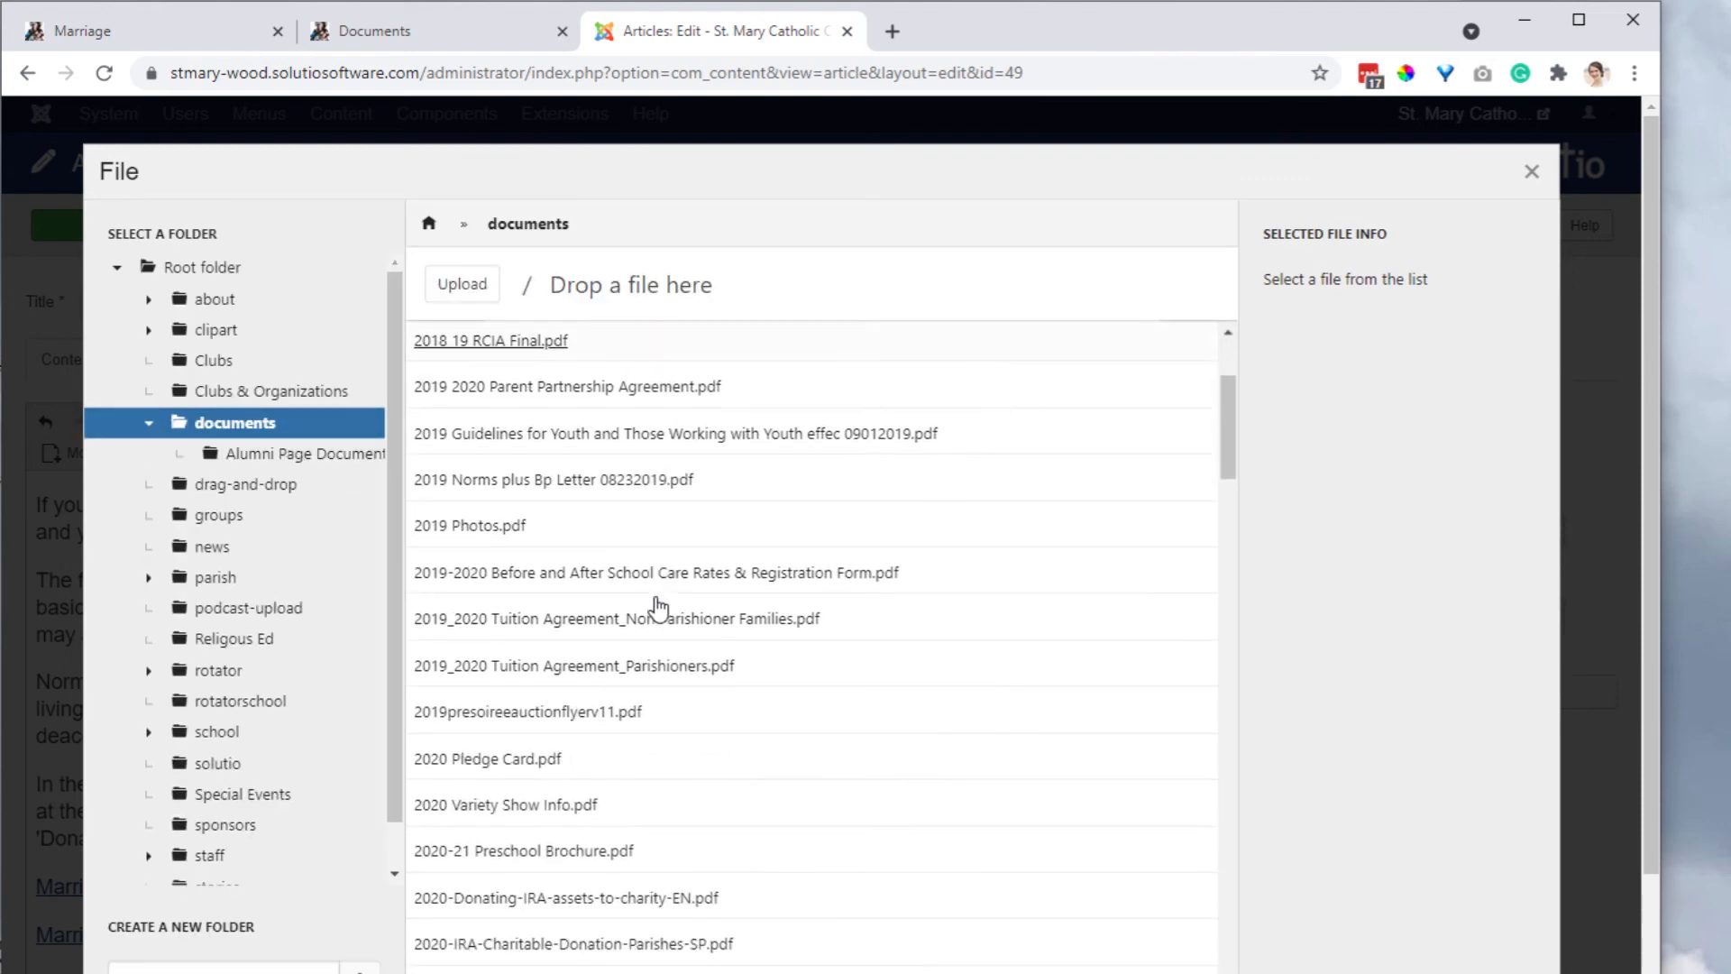
scroll(699, 498, "down", 4)
scroll(699, 499, "down", 4)
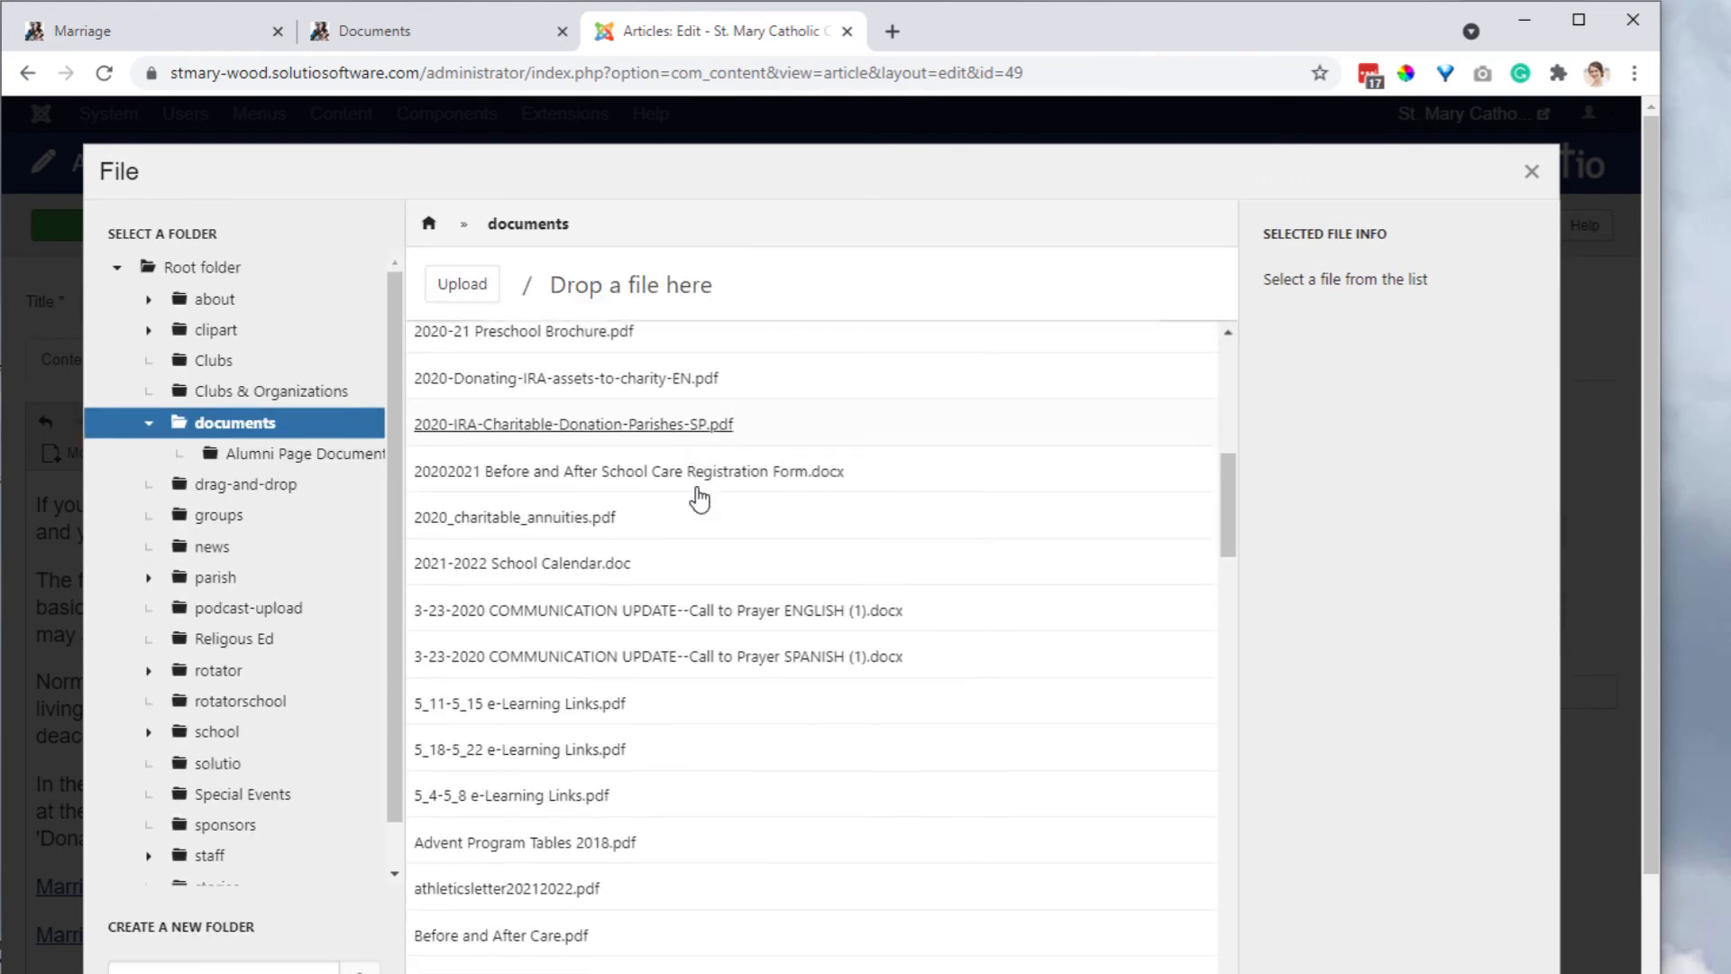
scroll(699, 498, "down", 8)
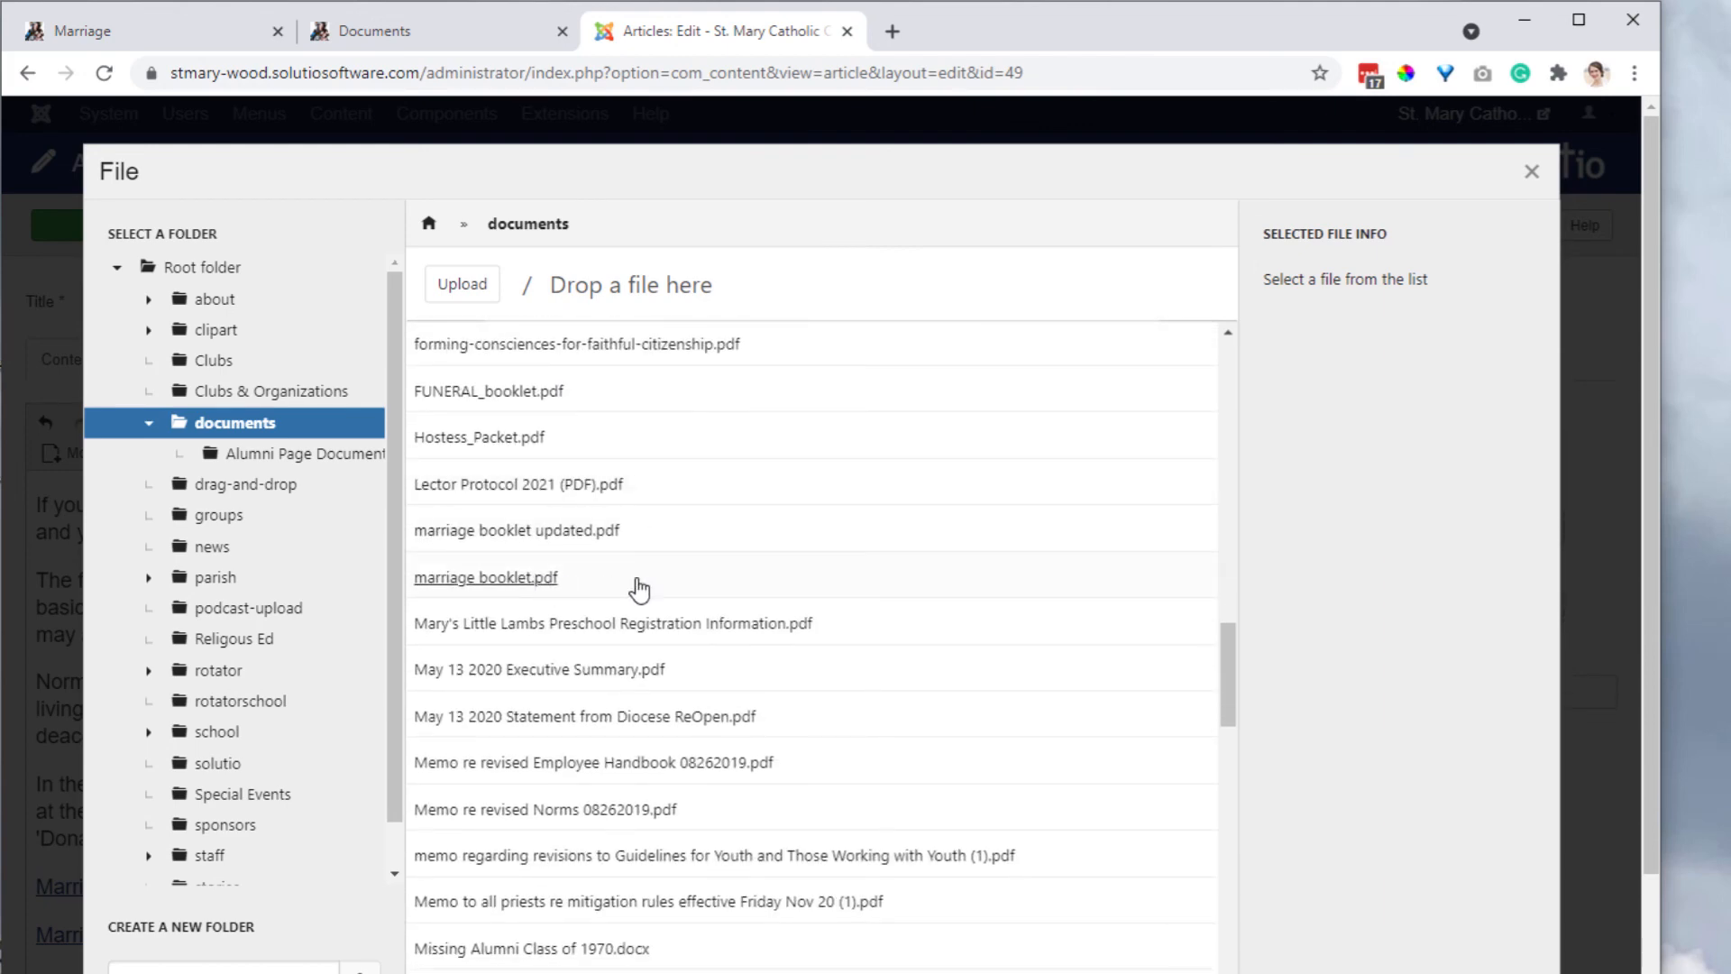
left_click_drag(641, 587, 609, 537)
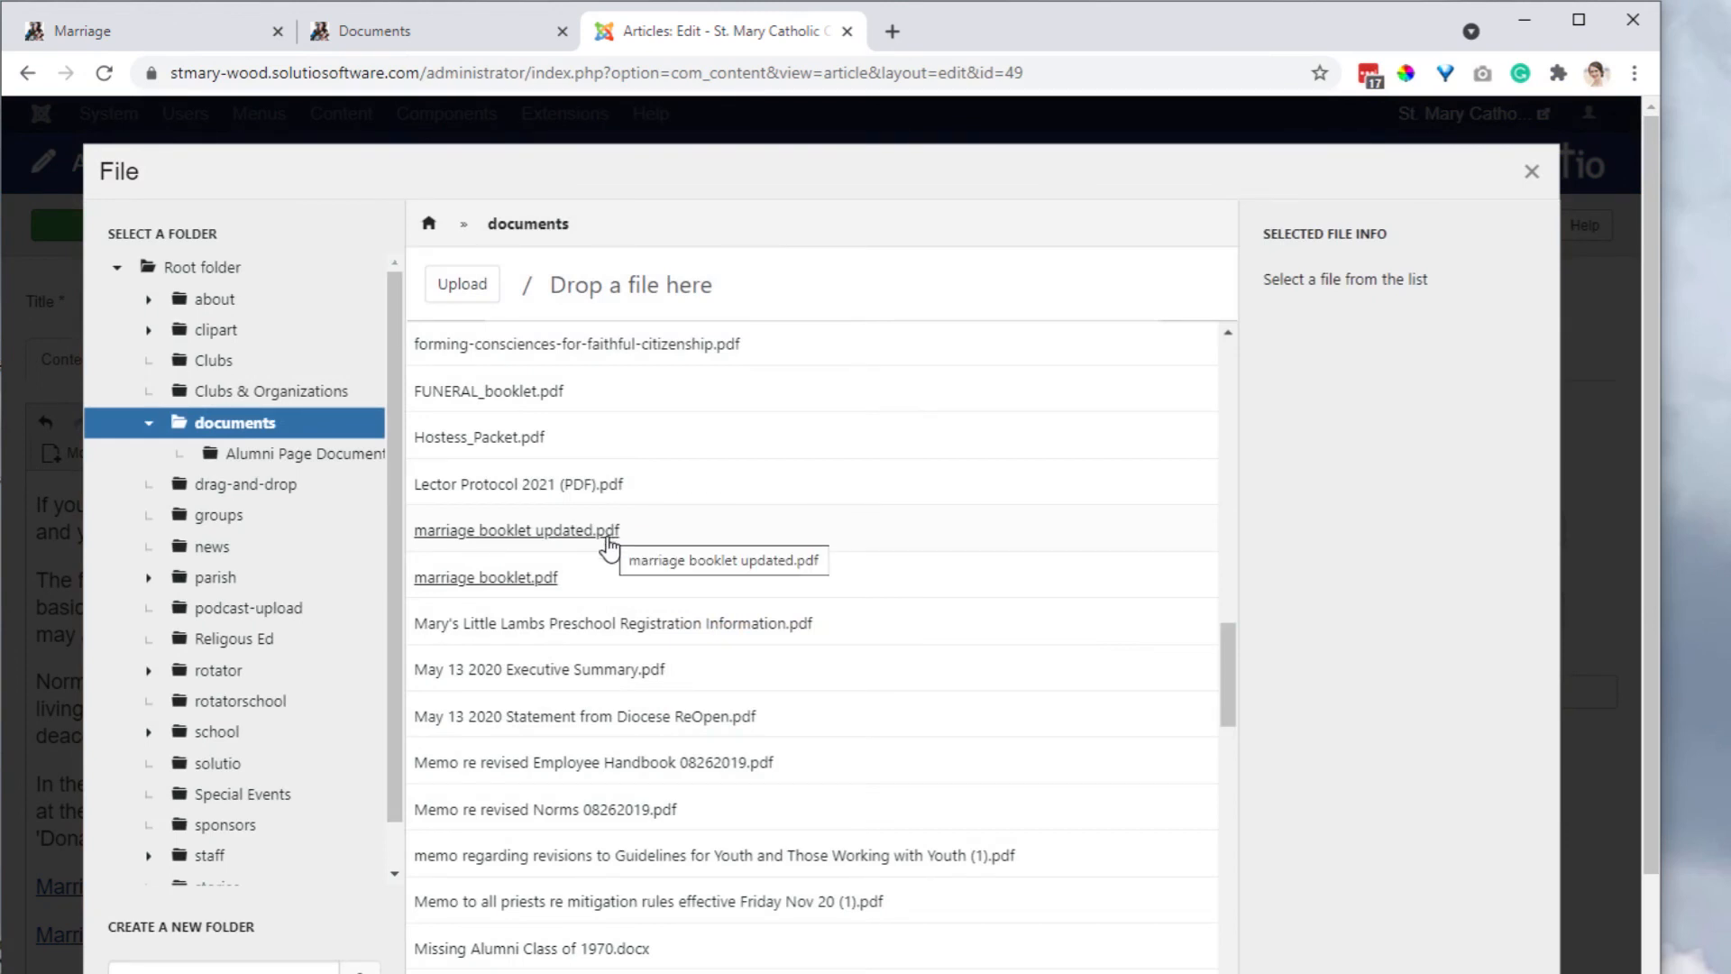
left_click(606, 538)
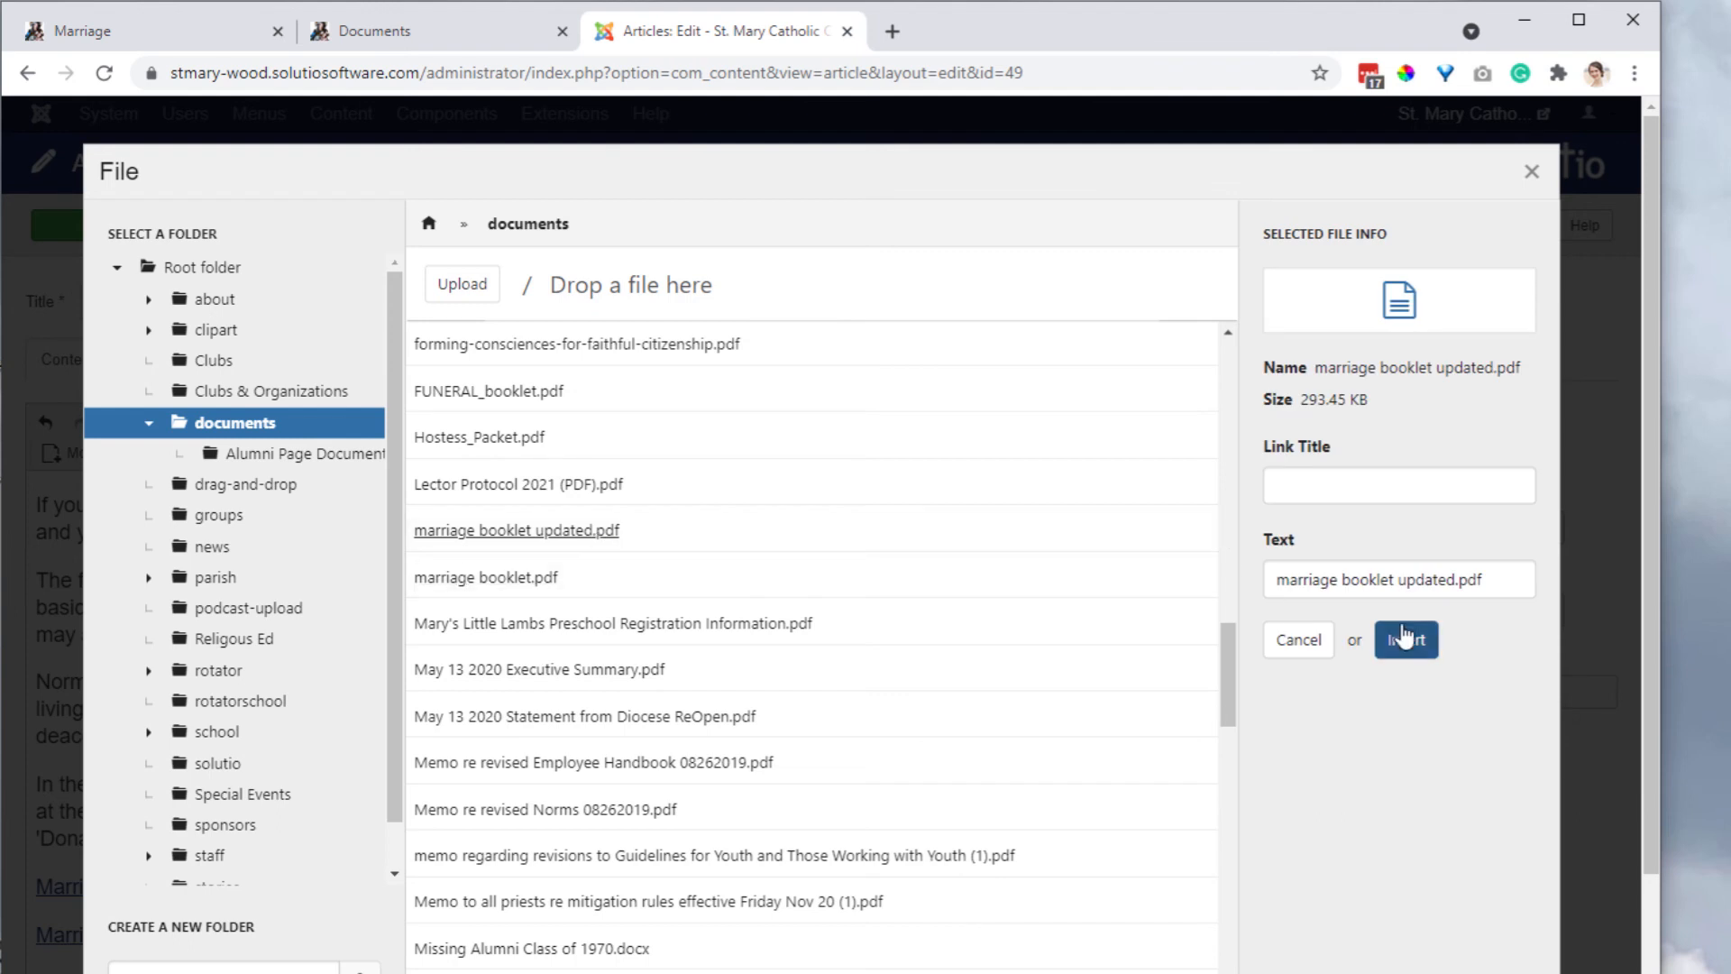
Step: Insert the selected PDF as a link with the text "Marriage Booklet", and remove the inserted link from the article again
left_click_drag(1390, 581, 1592, 573)
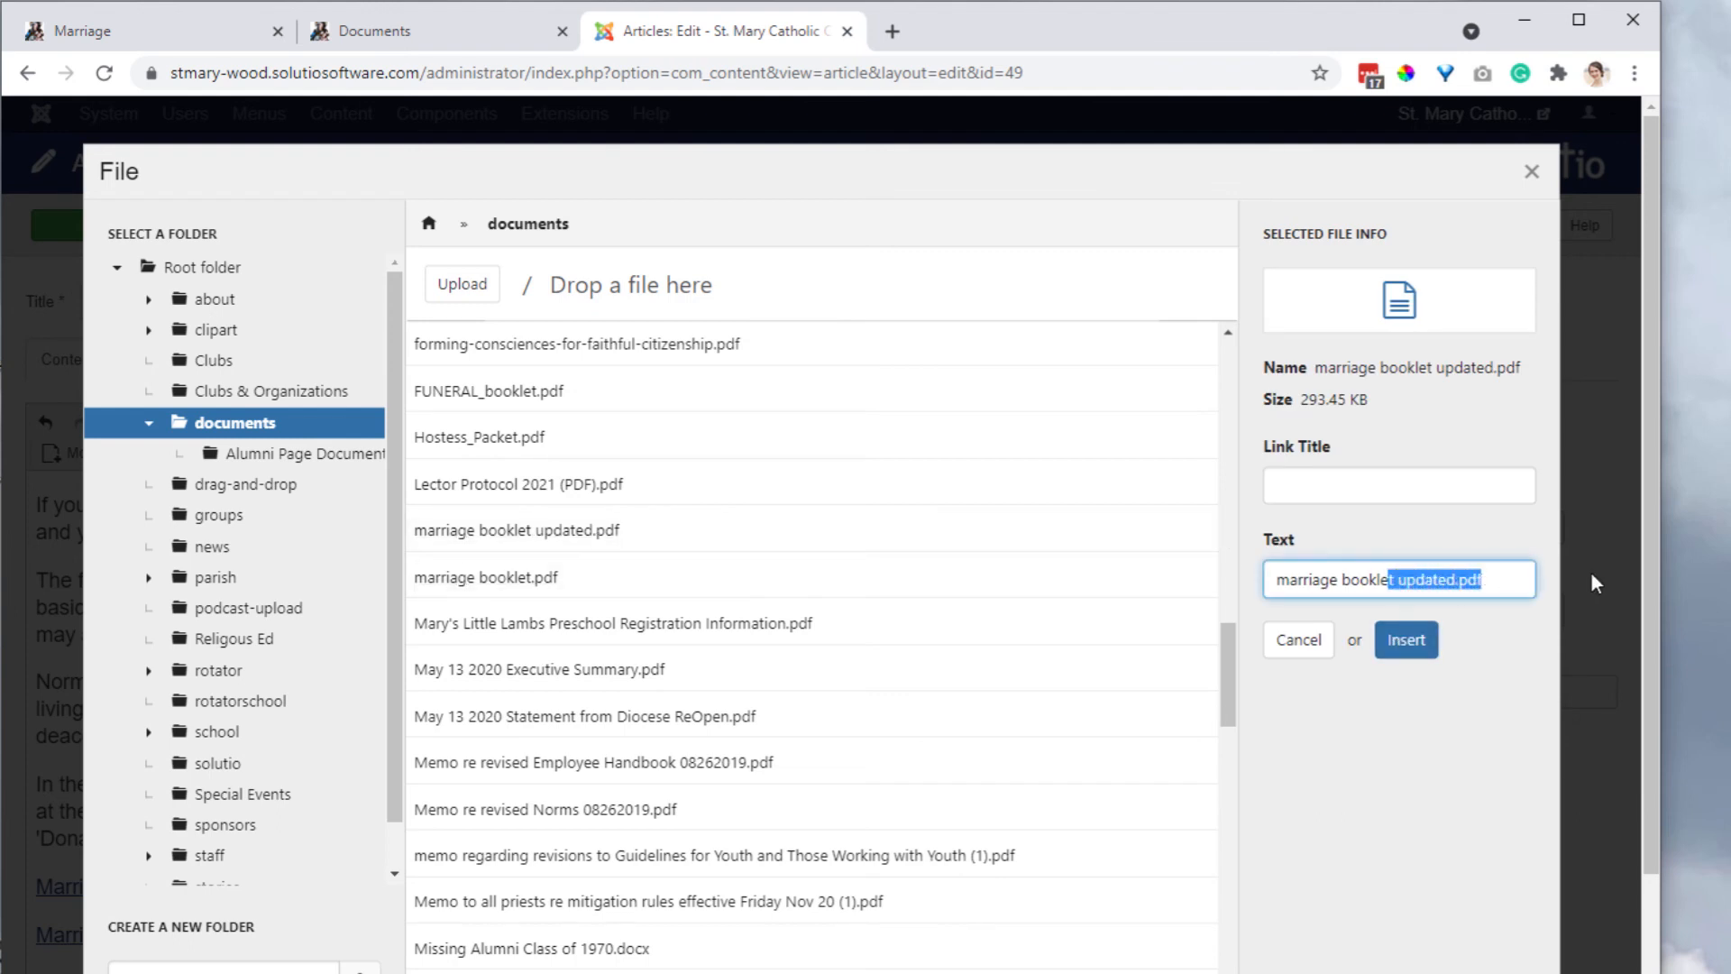
key("BackSpace")
key("Home")
key("Delete")
type("M")
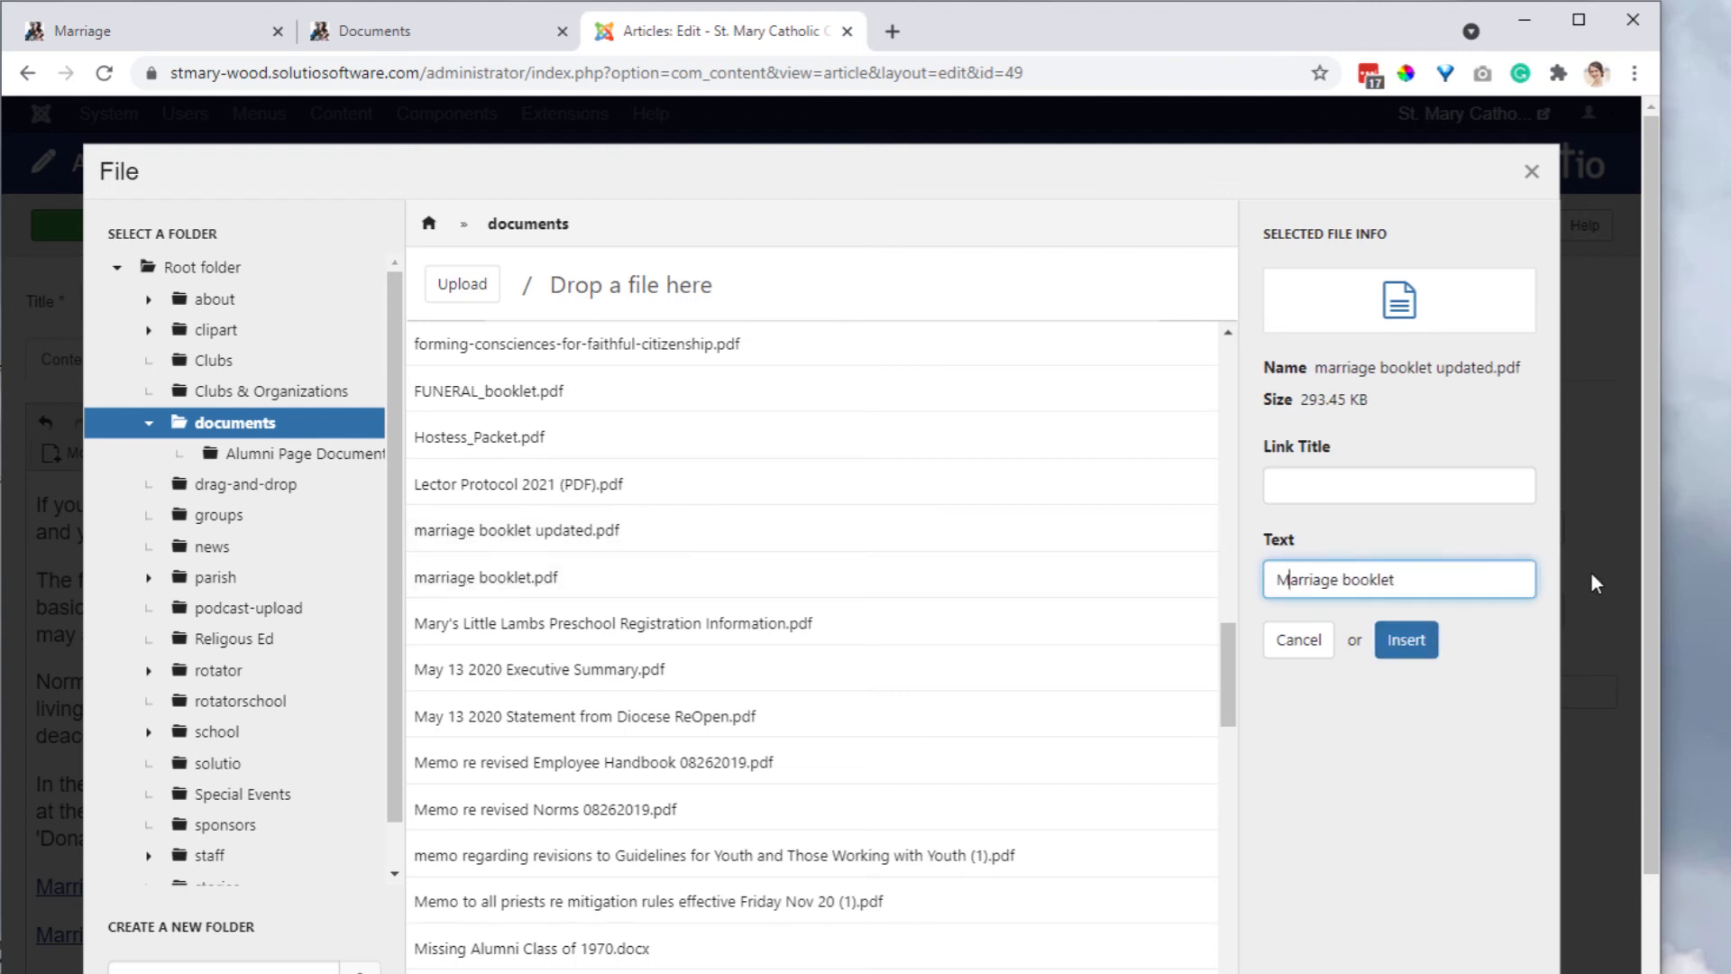
key("Right")
key("Right")
key("Right")
key("Right")
key("Right")
key("Right")
key("Right")
key("Right")
key("Delete")
type("B")
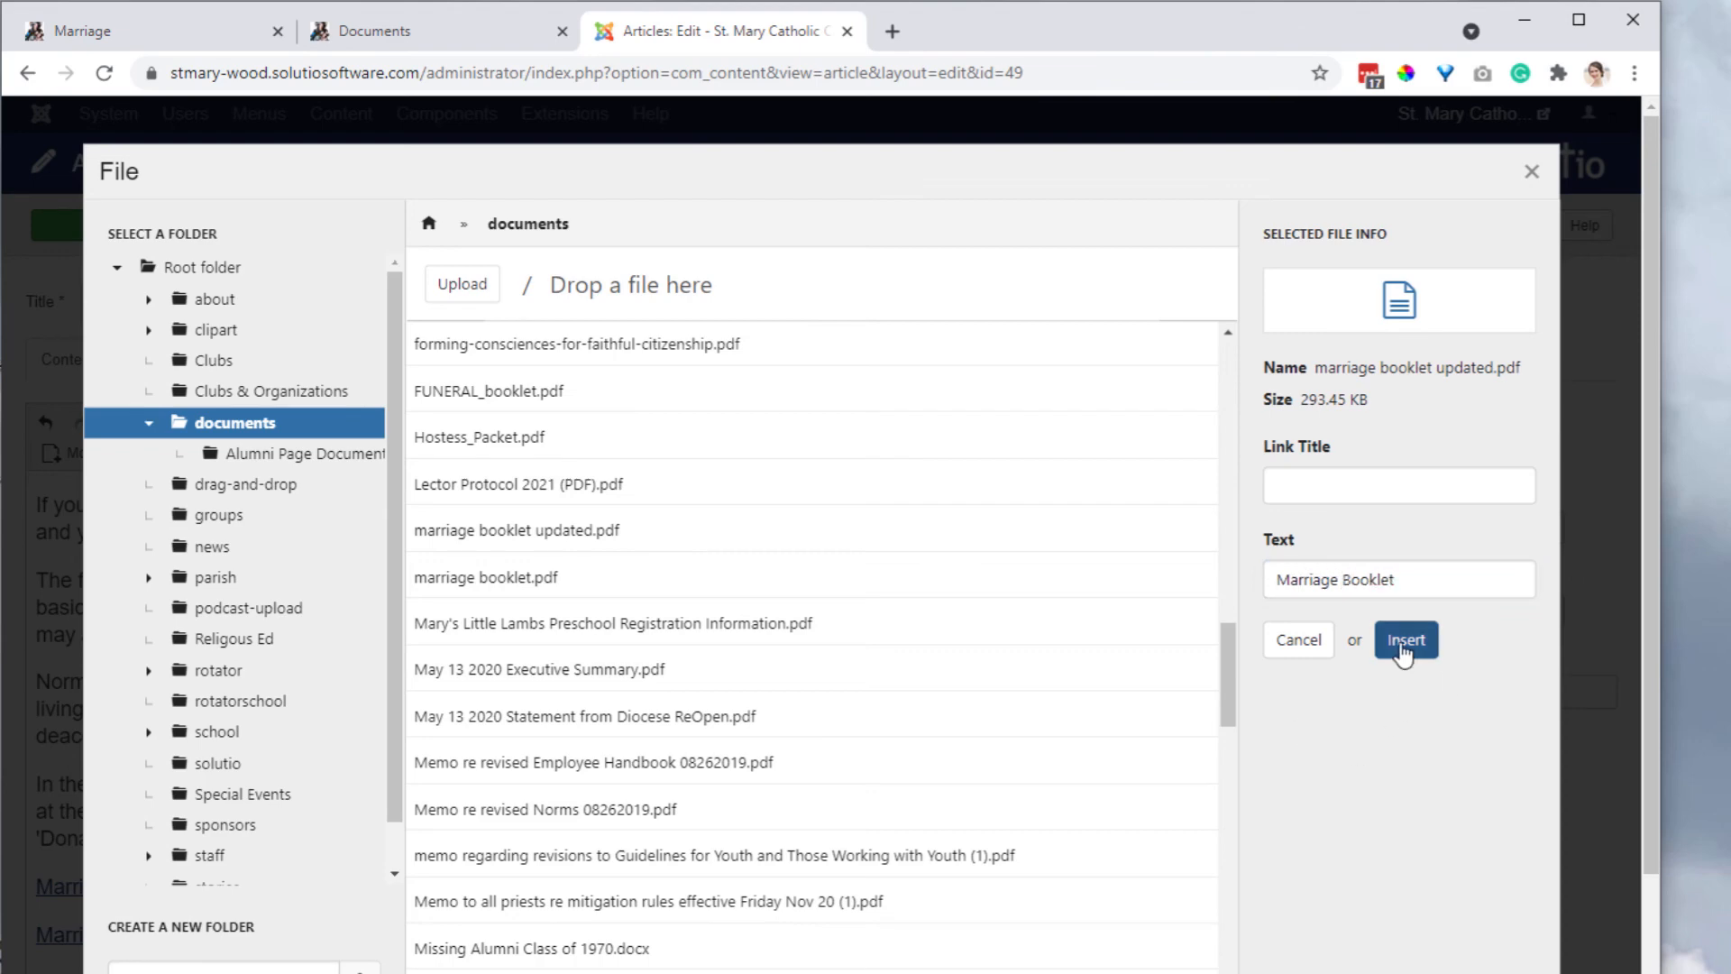
left_click(1405, 642)
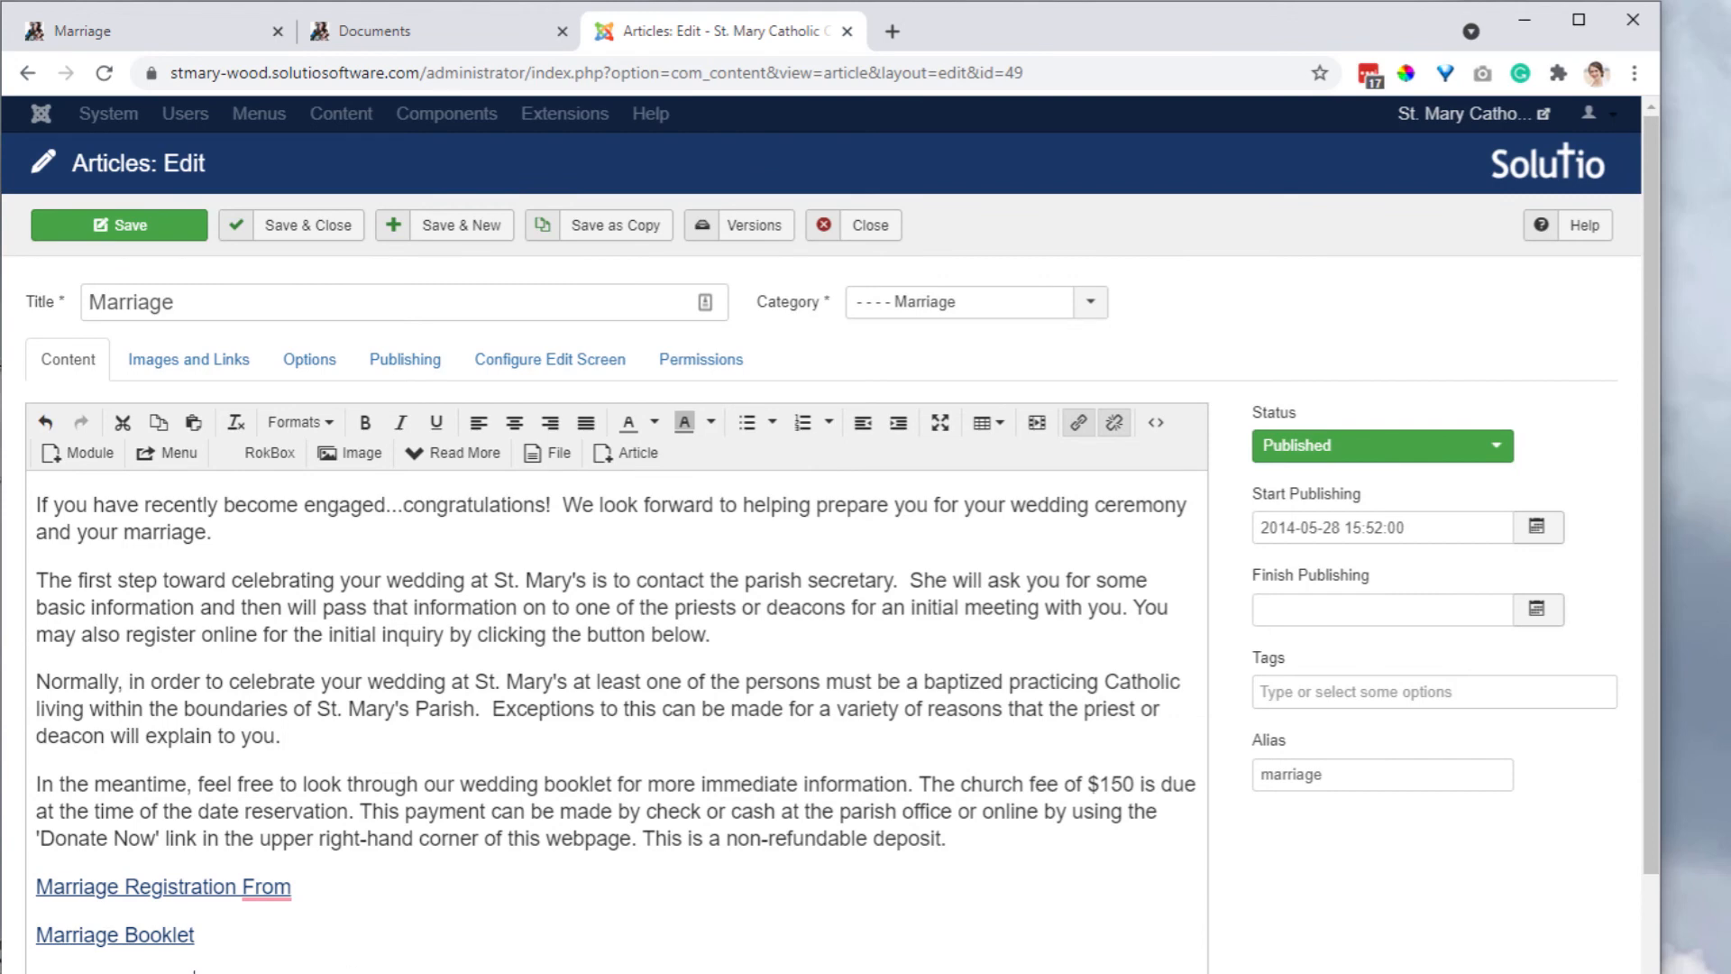
left_click_drag(215, 973, 34, 973)
Step: On the parish website's Documents page, open the Sacraments category and its Marriage booklet document
left_click(224, 45)
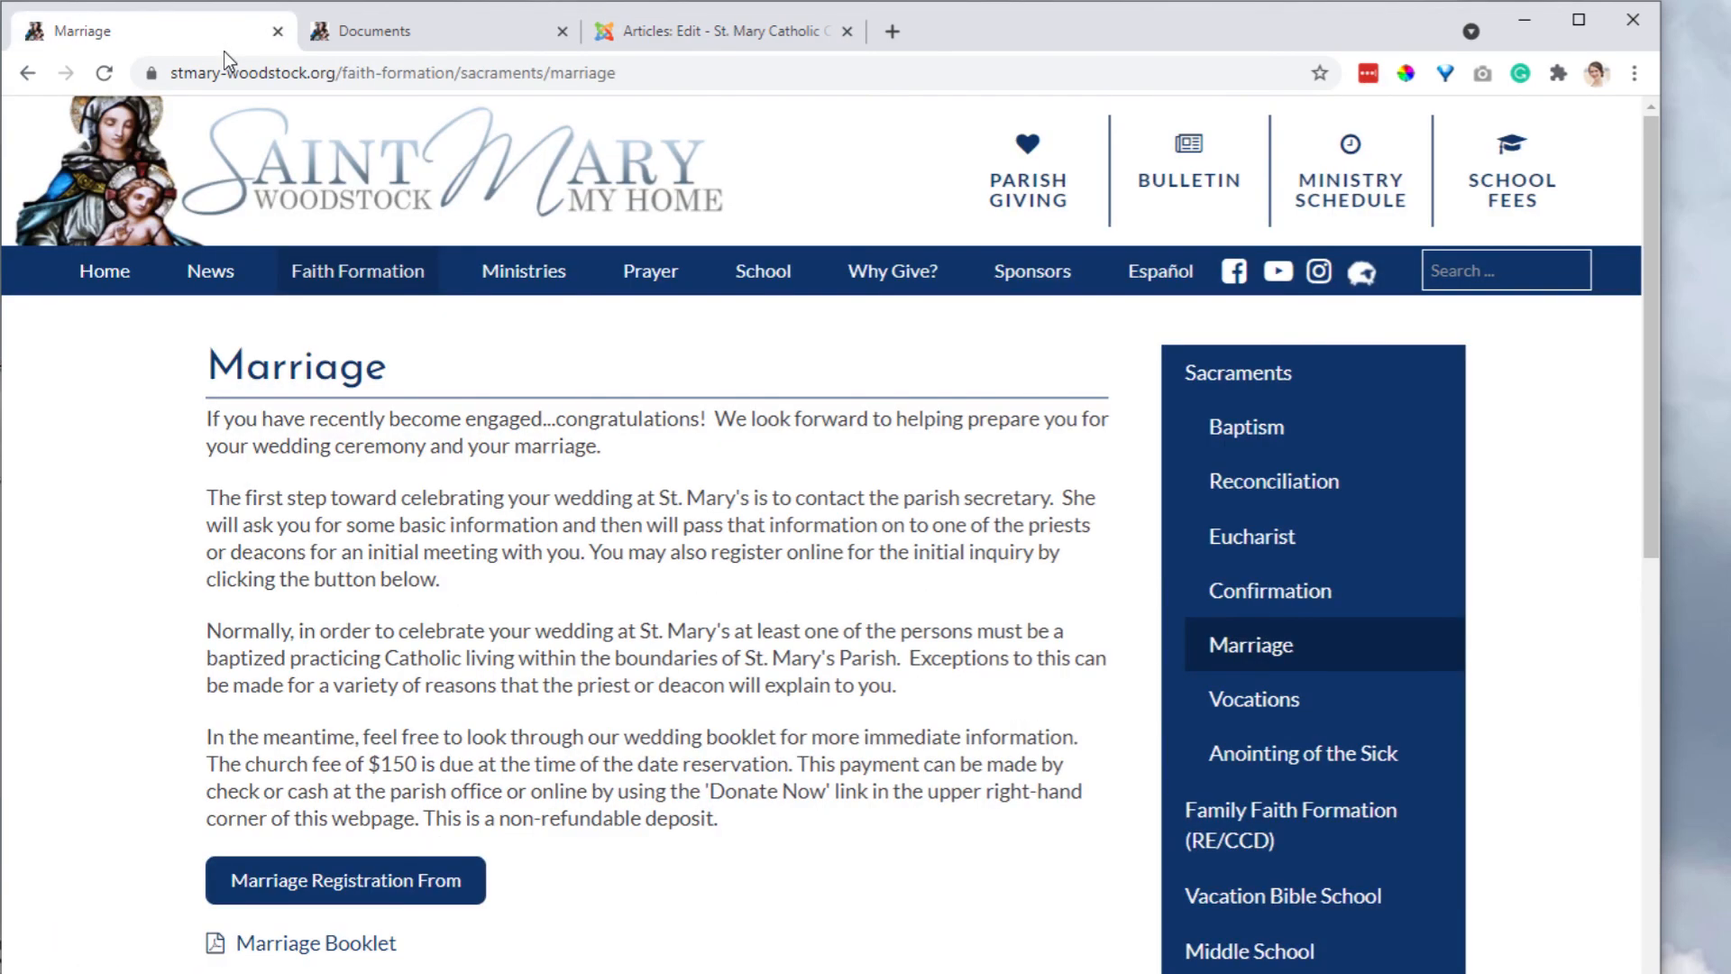
left_click(425, 30)
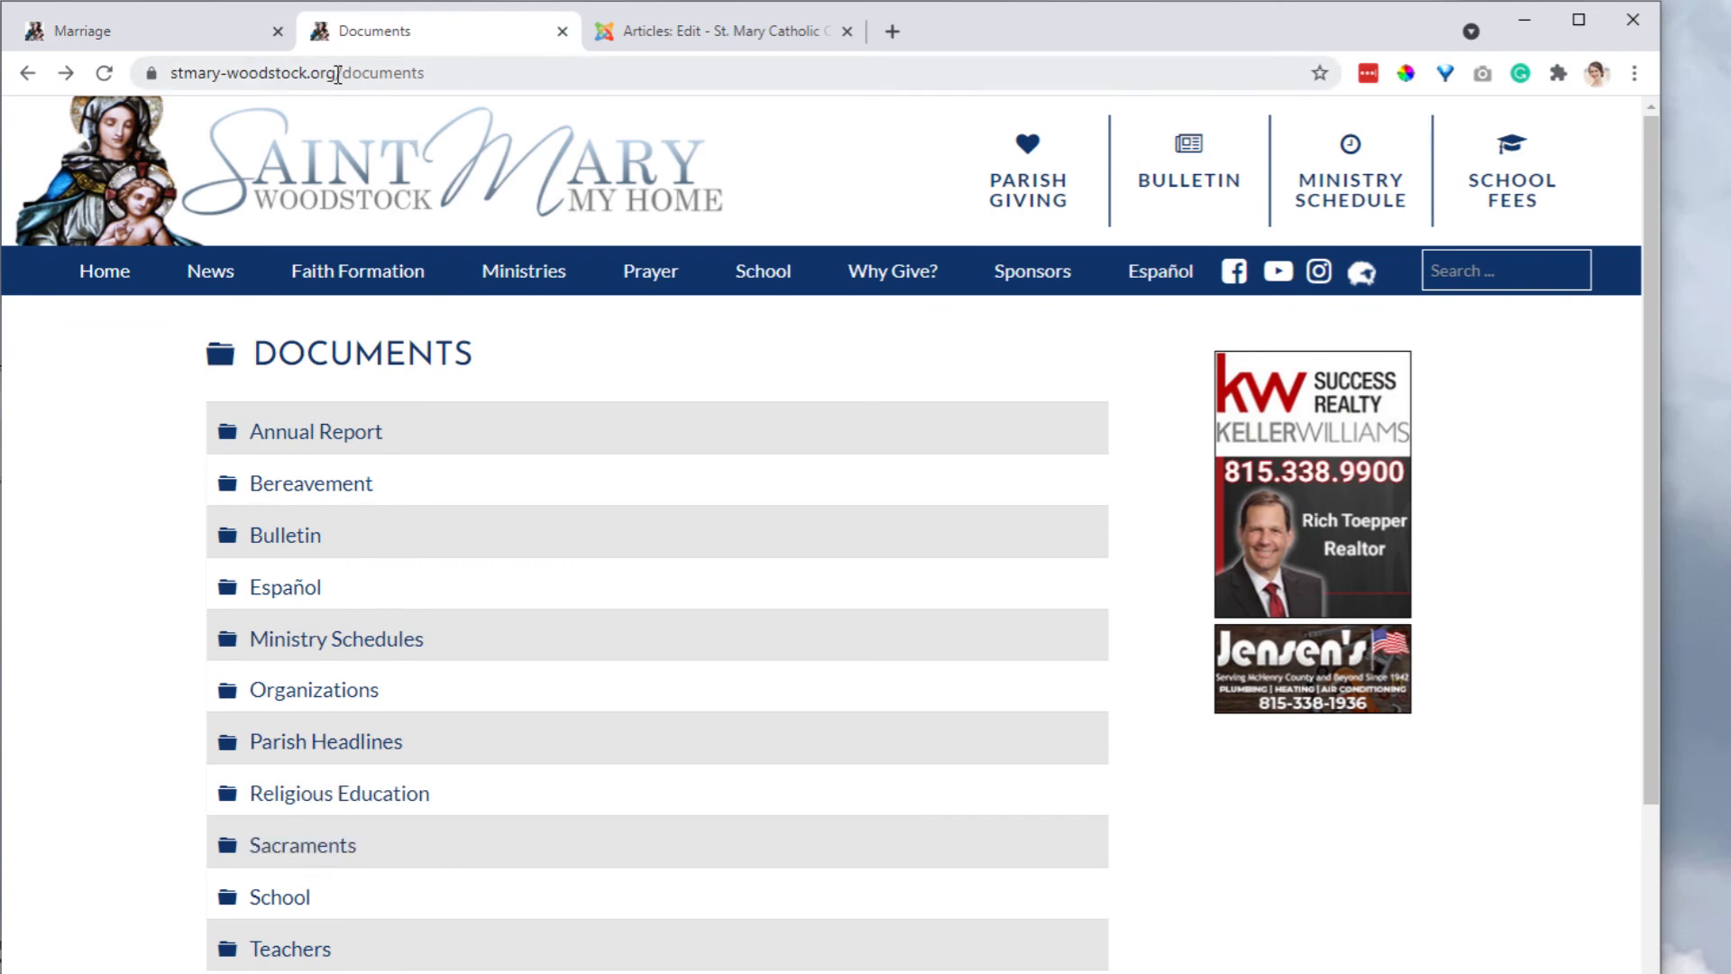
left_click_drag(337, 74, 549, 72)
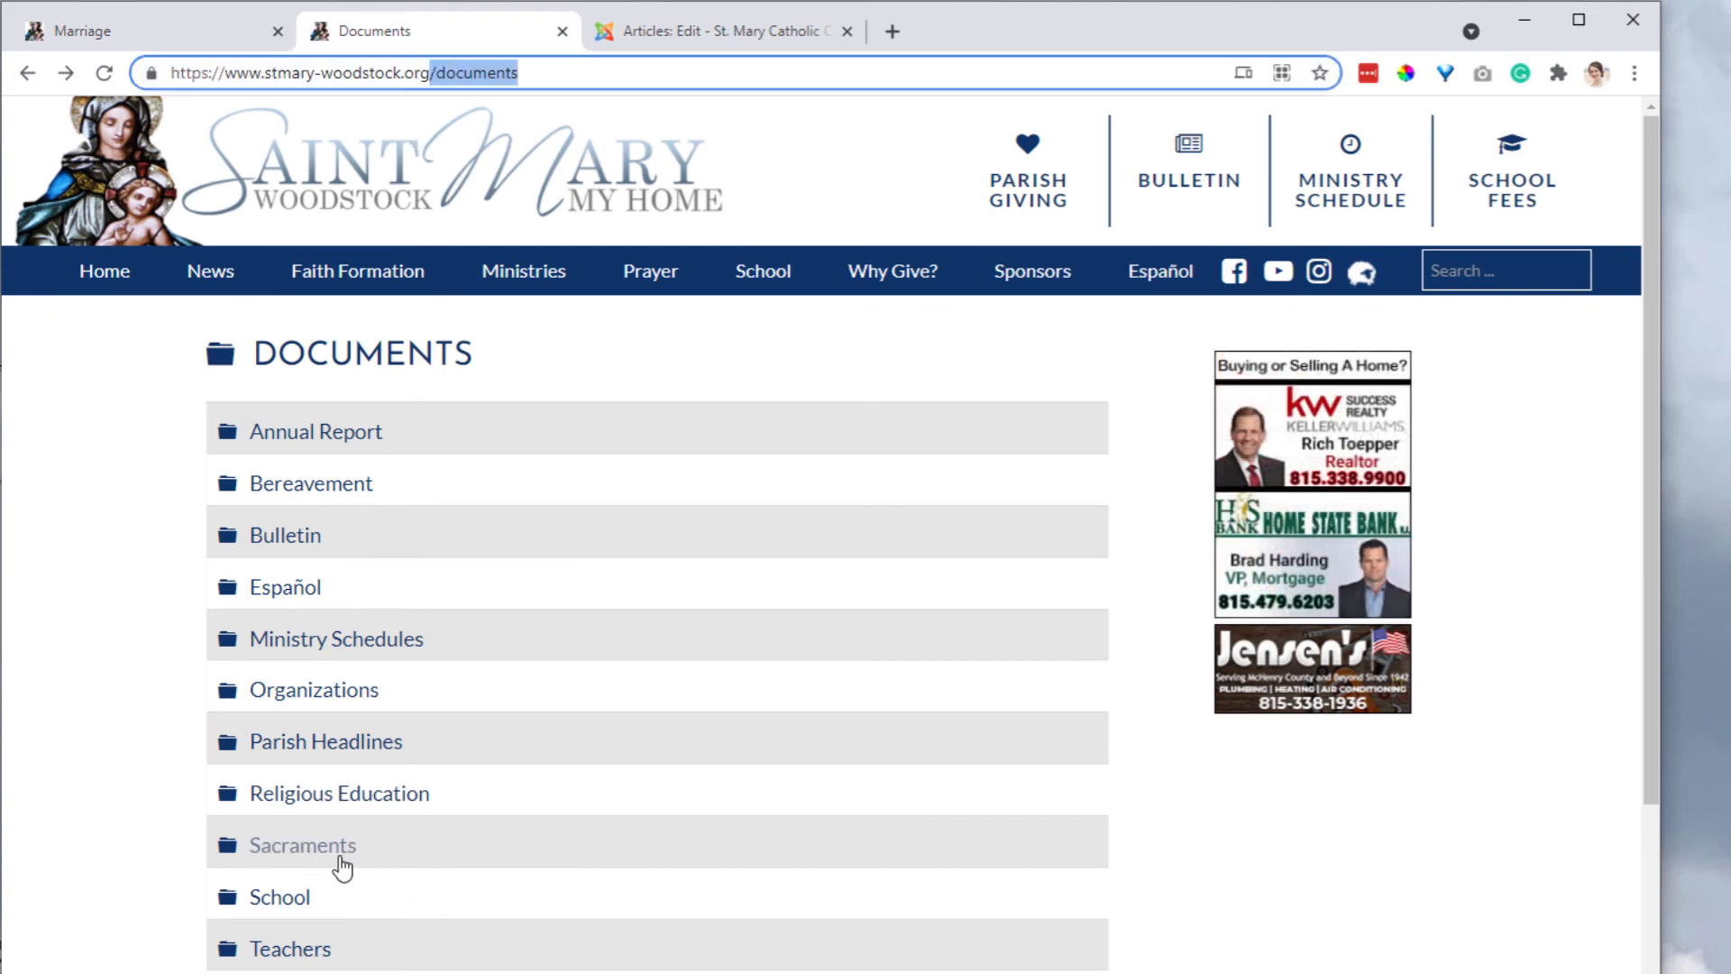
left_click(309, 848)
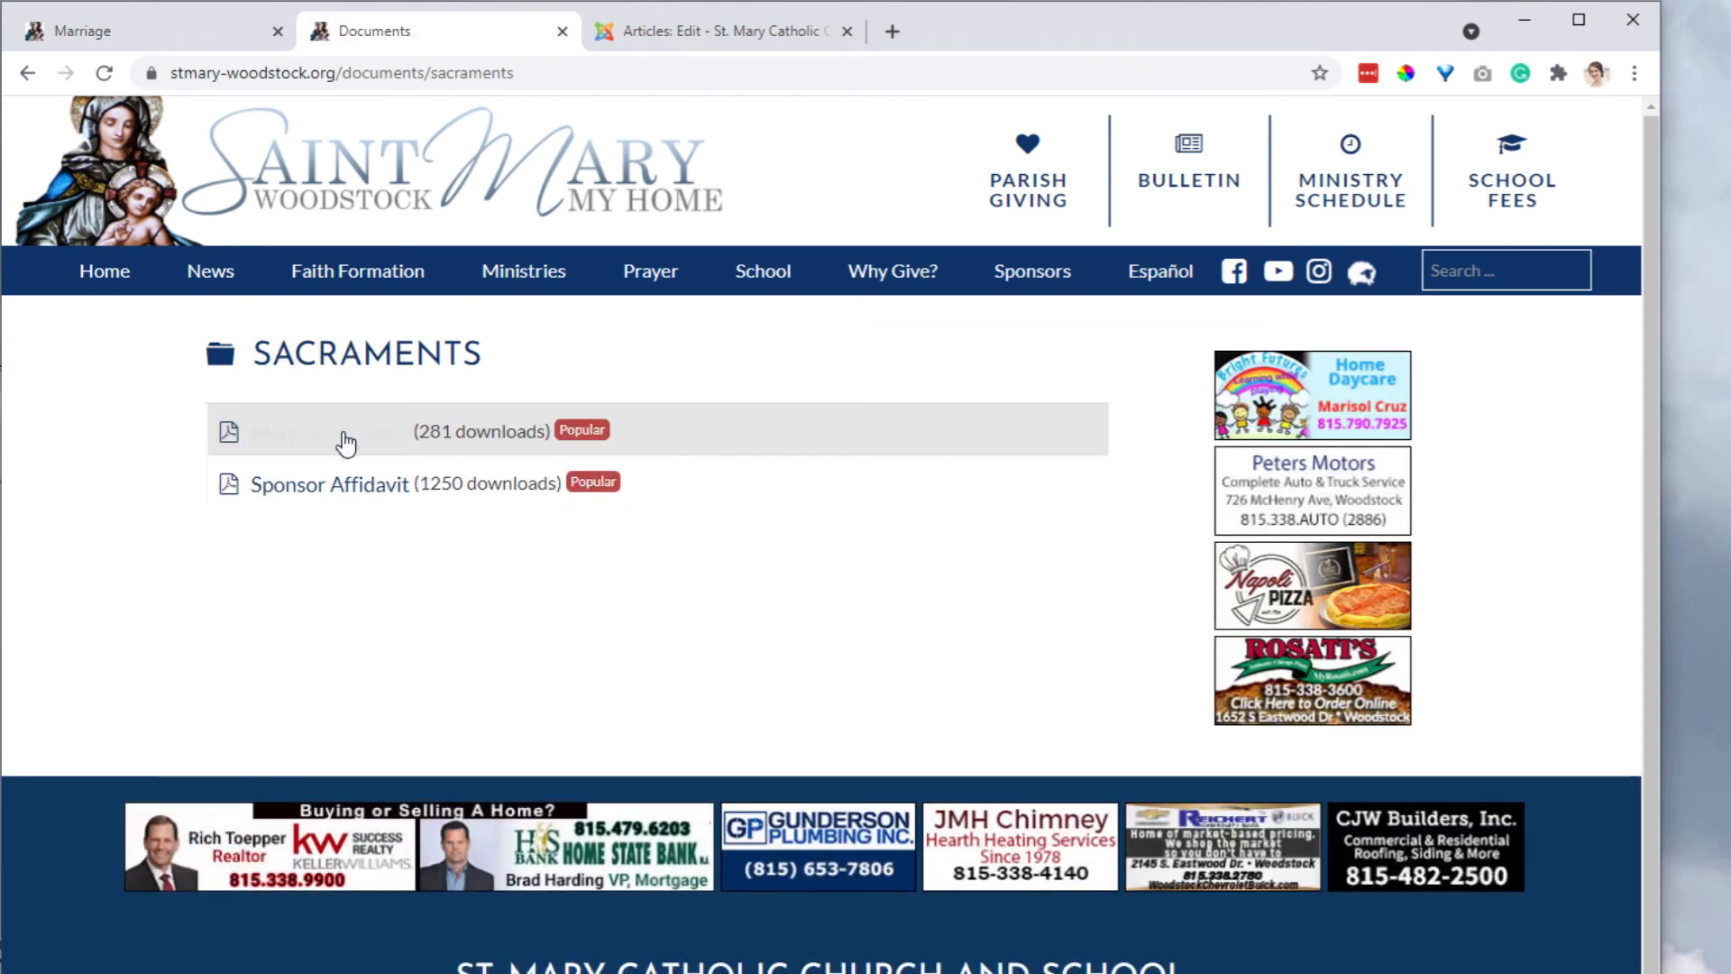
left_click(345, 441)
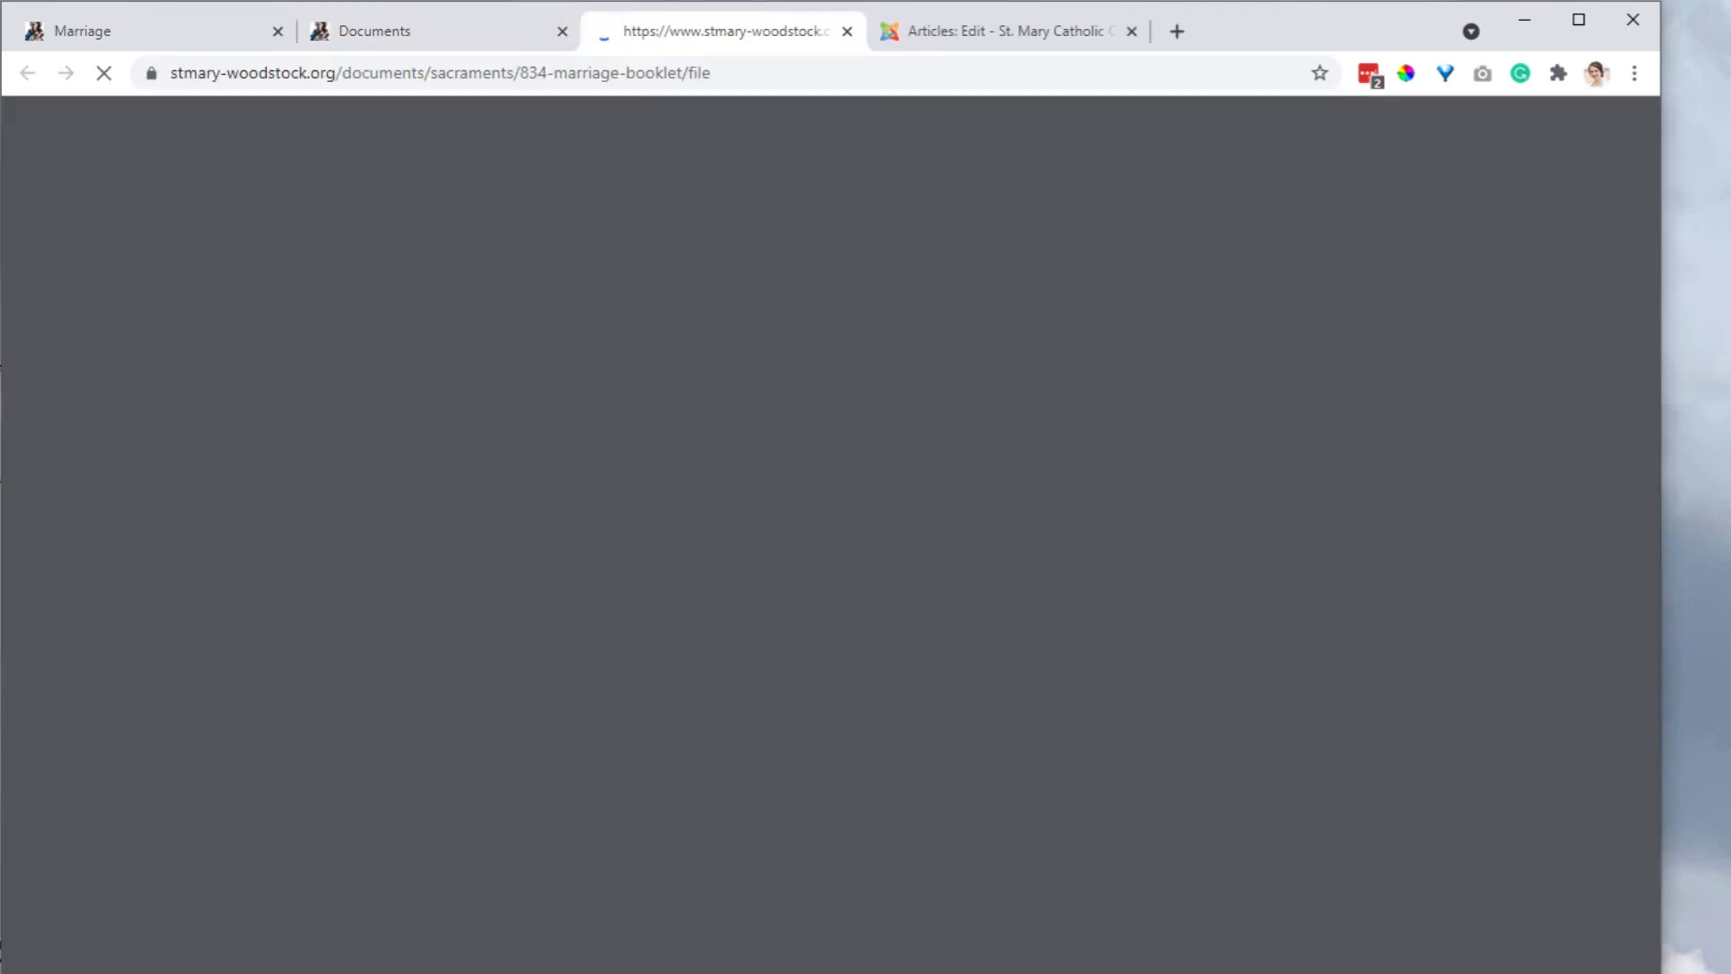
Step: Copy the path /documents/sacraments/834-marriage-booklet/file from the opened booklet's web address, leaving out the domain
left_click_drag(338, 72, 827, 80)
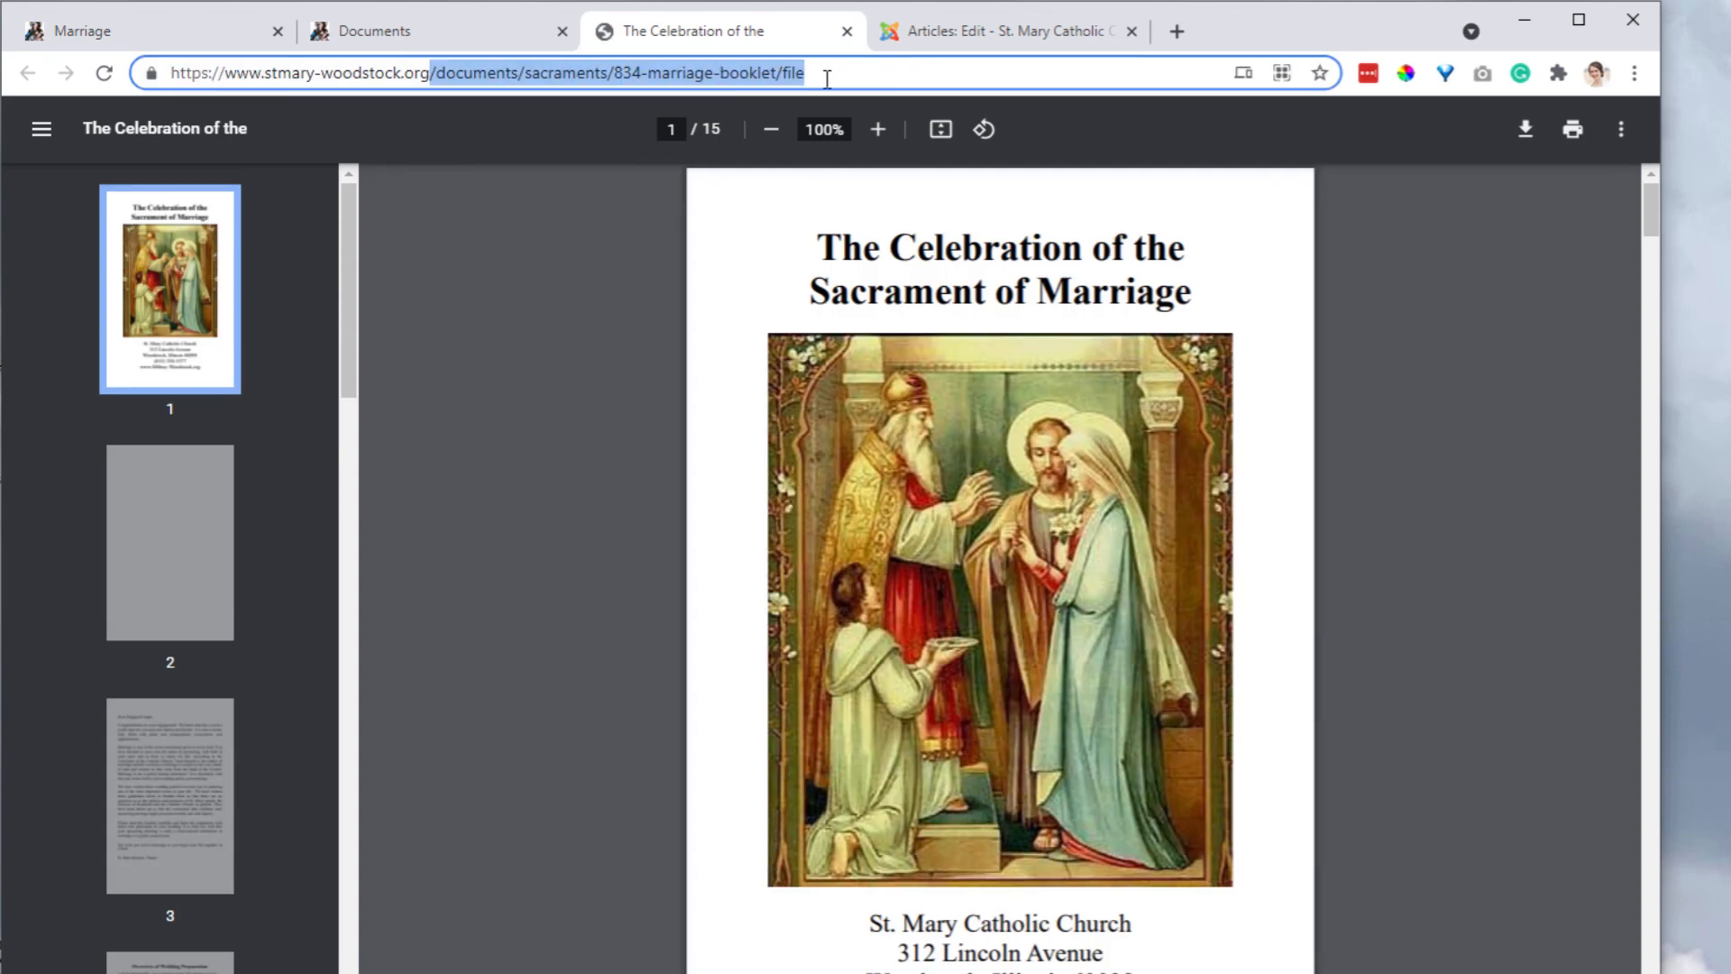
right_click(624, 84)
left_click(754, 260)
Step: Return to the Marriage article and start a link below the existing ones with the URL /documents/sacraments/834-marriage-booklet/file
left_click(1001, 30)
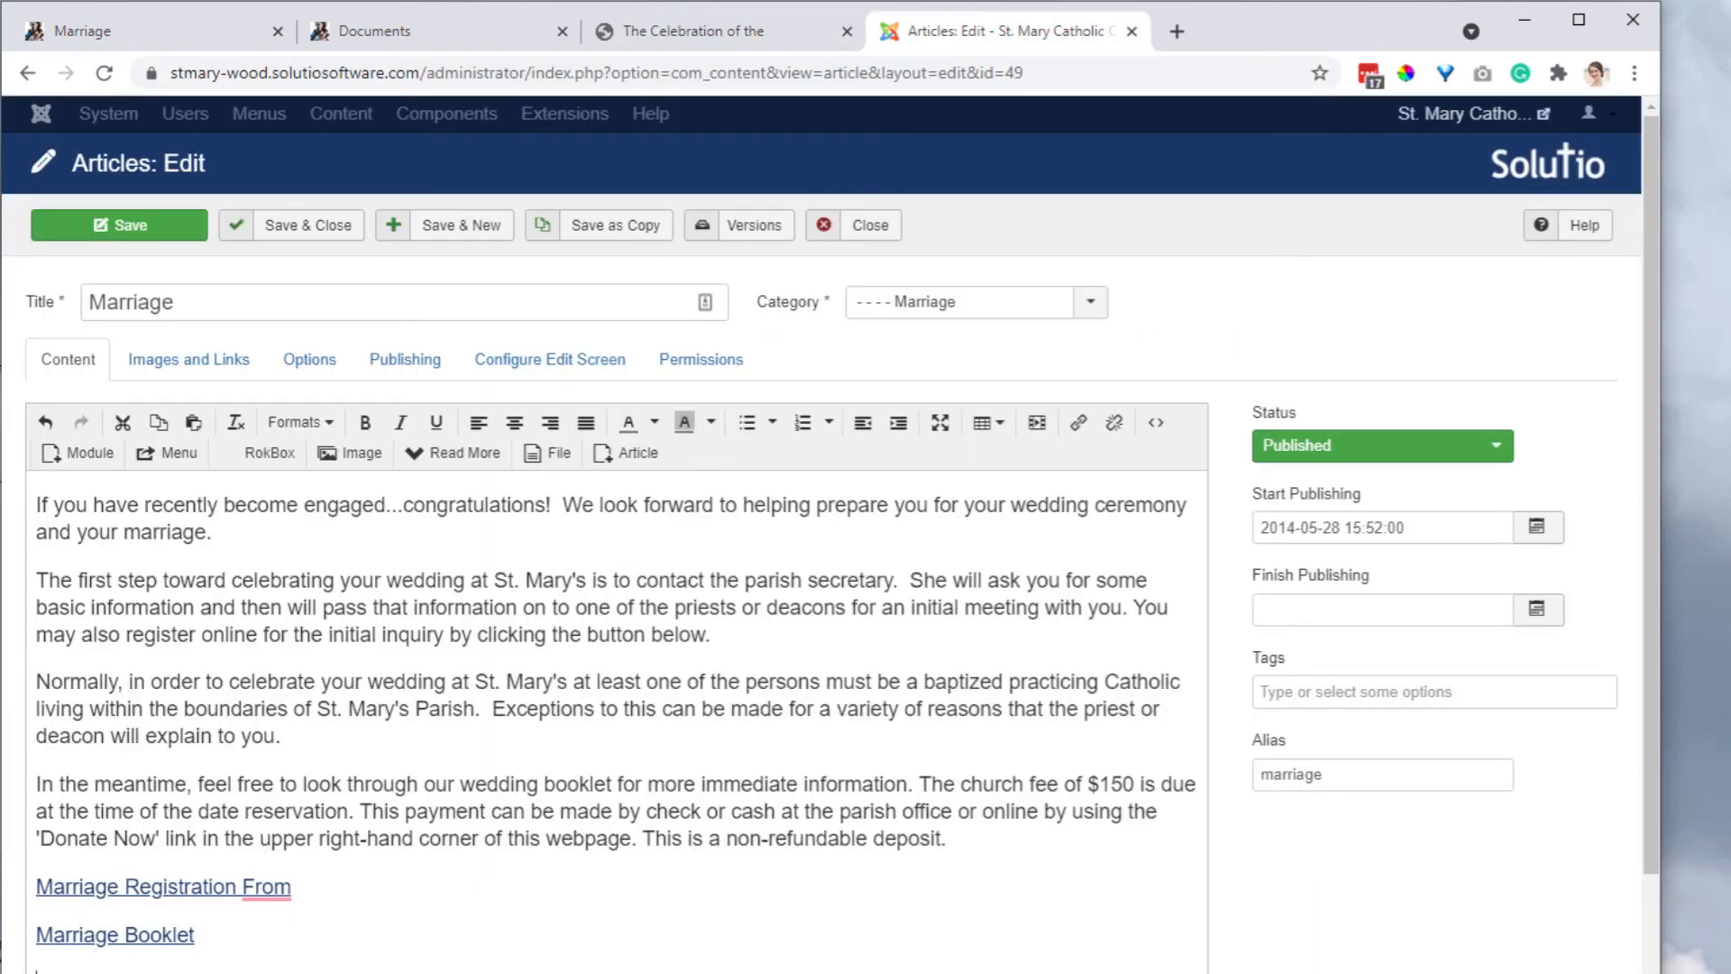
right_click(151, 837)
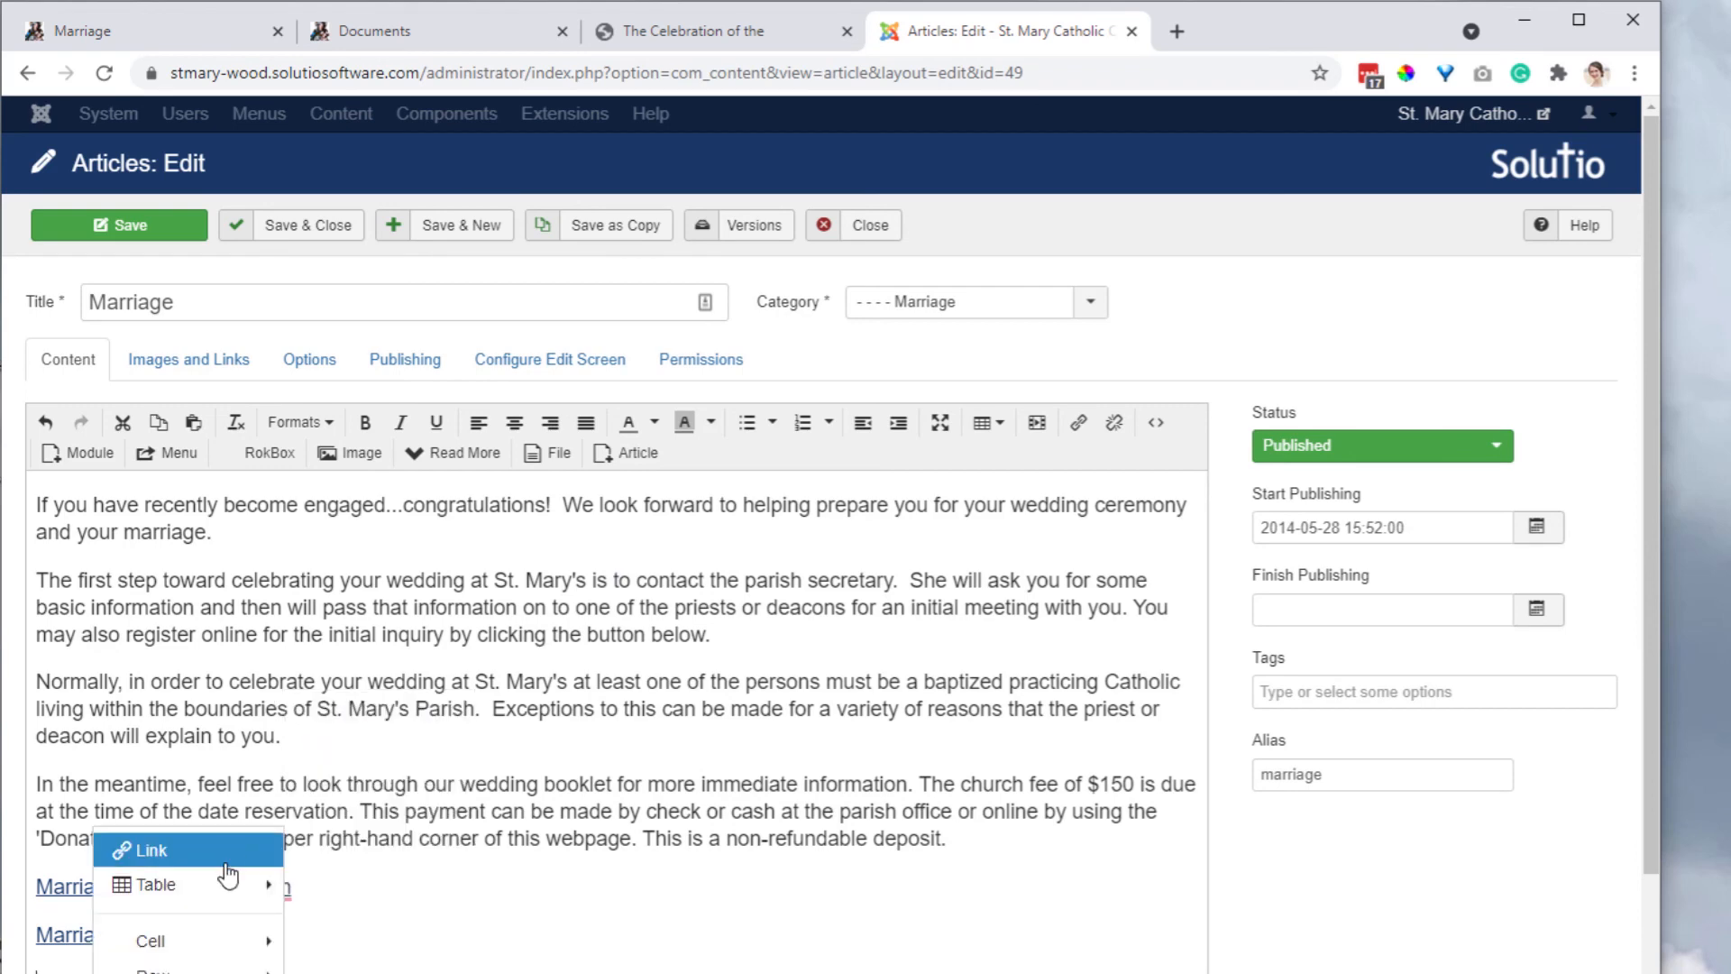
left_click(225, 862)
type("Marr")
key("BackSpace")
key("BackSpace")
key("BackSpace")
key("BackSpace")
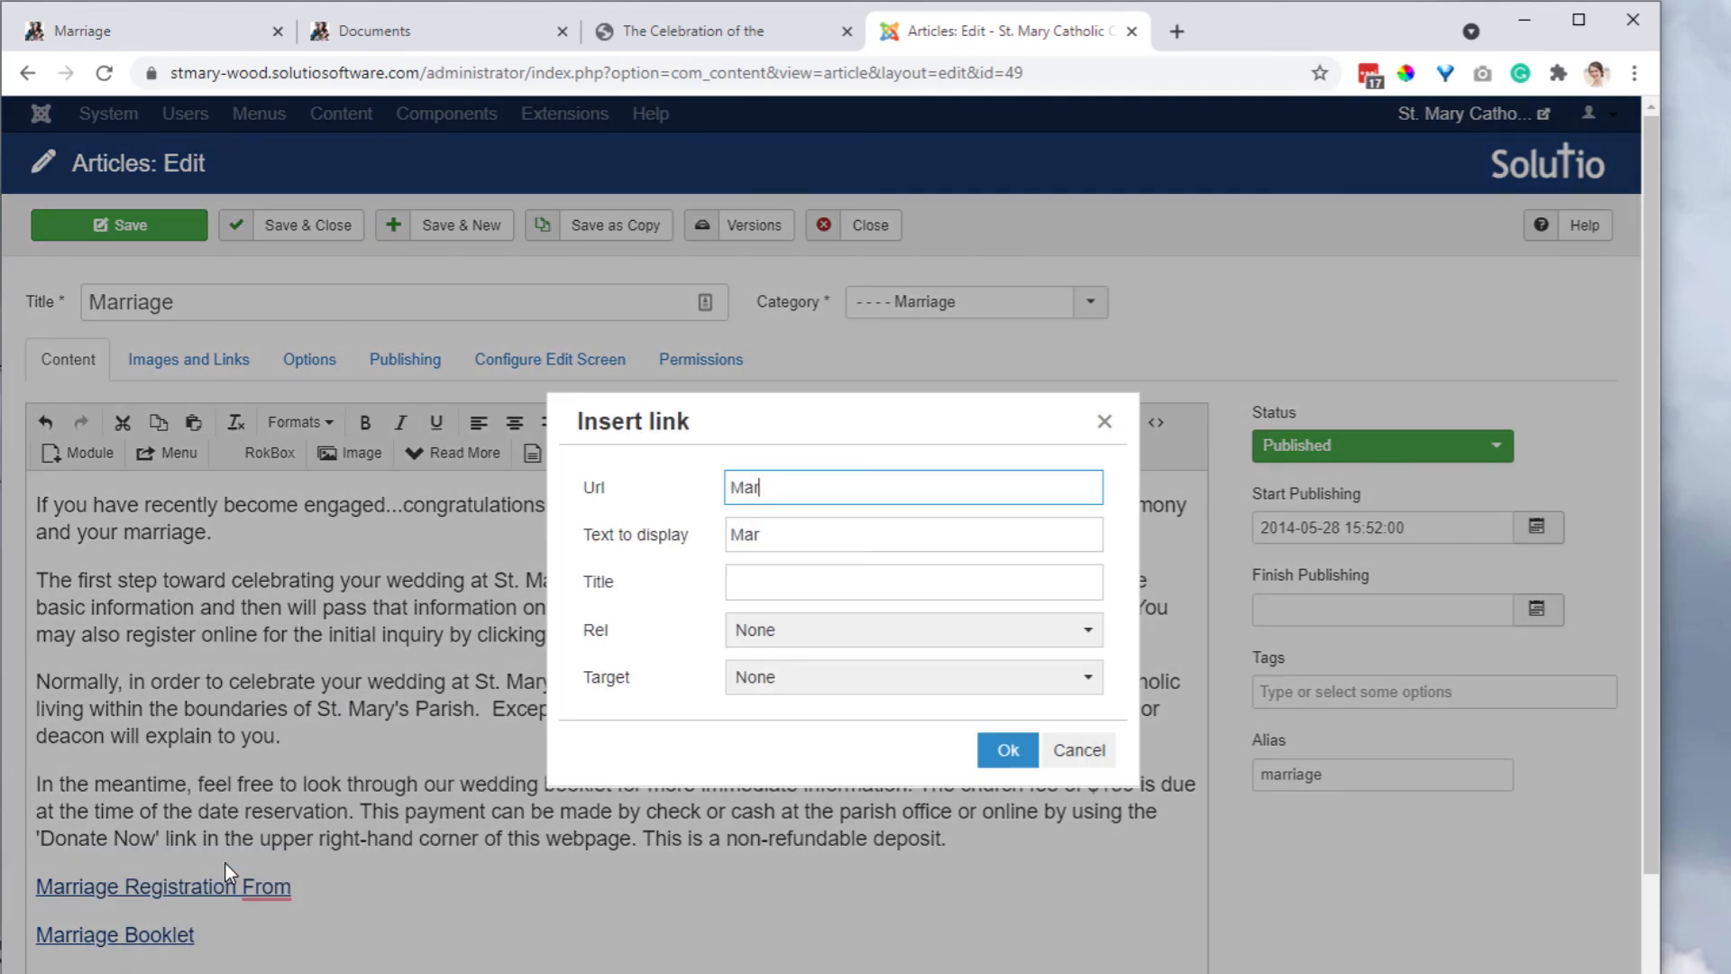
key("ctrl+v")
key("Tab")
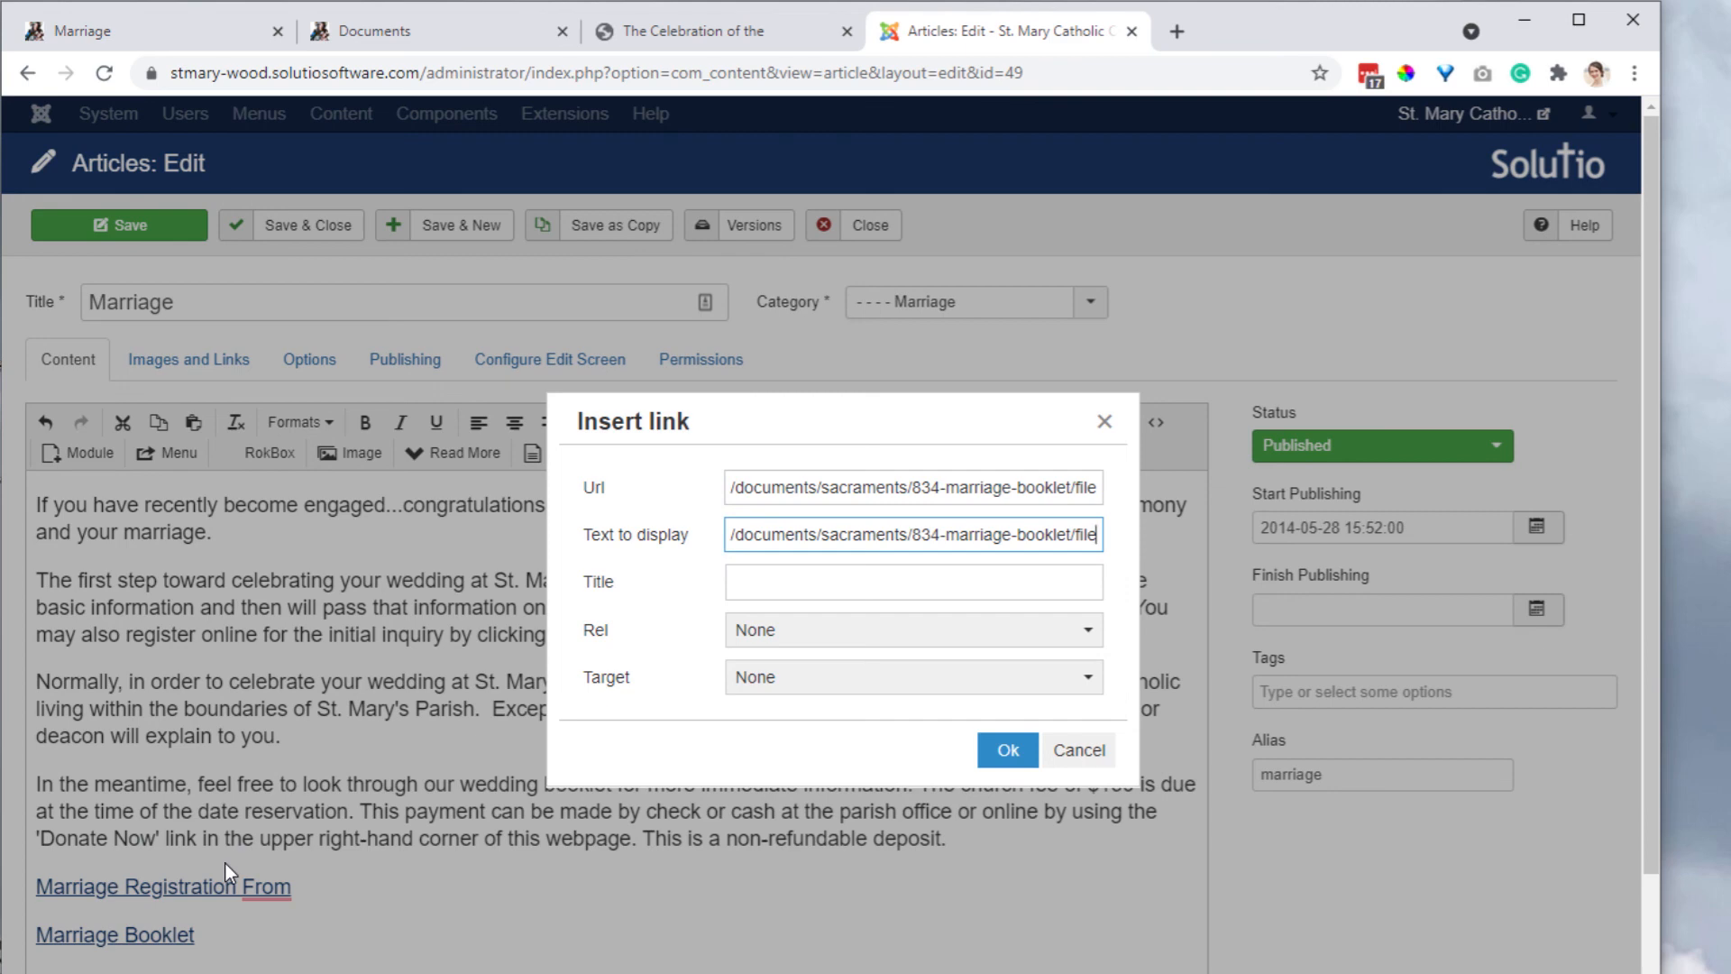
Step: Set the link's display text to "Marriage Booklet" and its target to New window, and insert the link
key("ctrl+a")
key("BackSpace")
type("Marriage ")
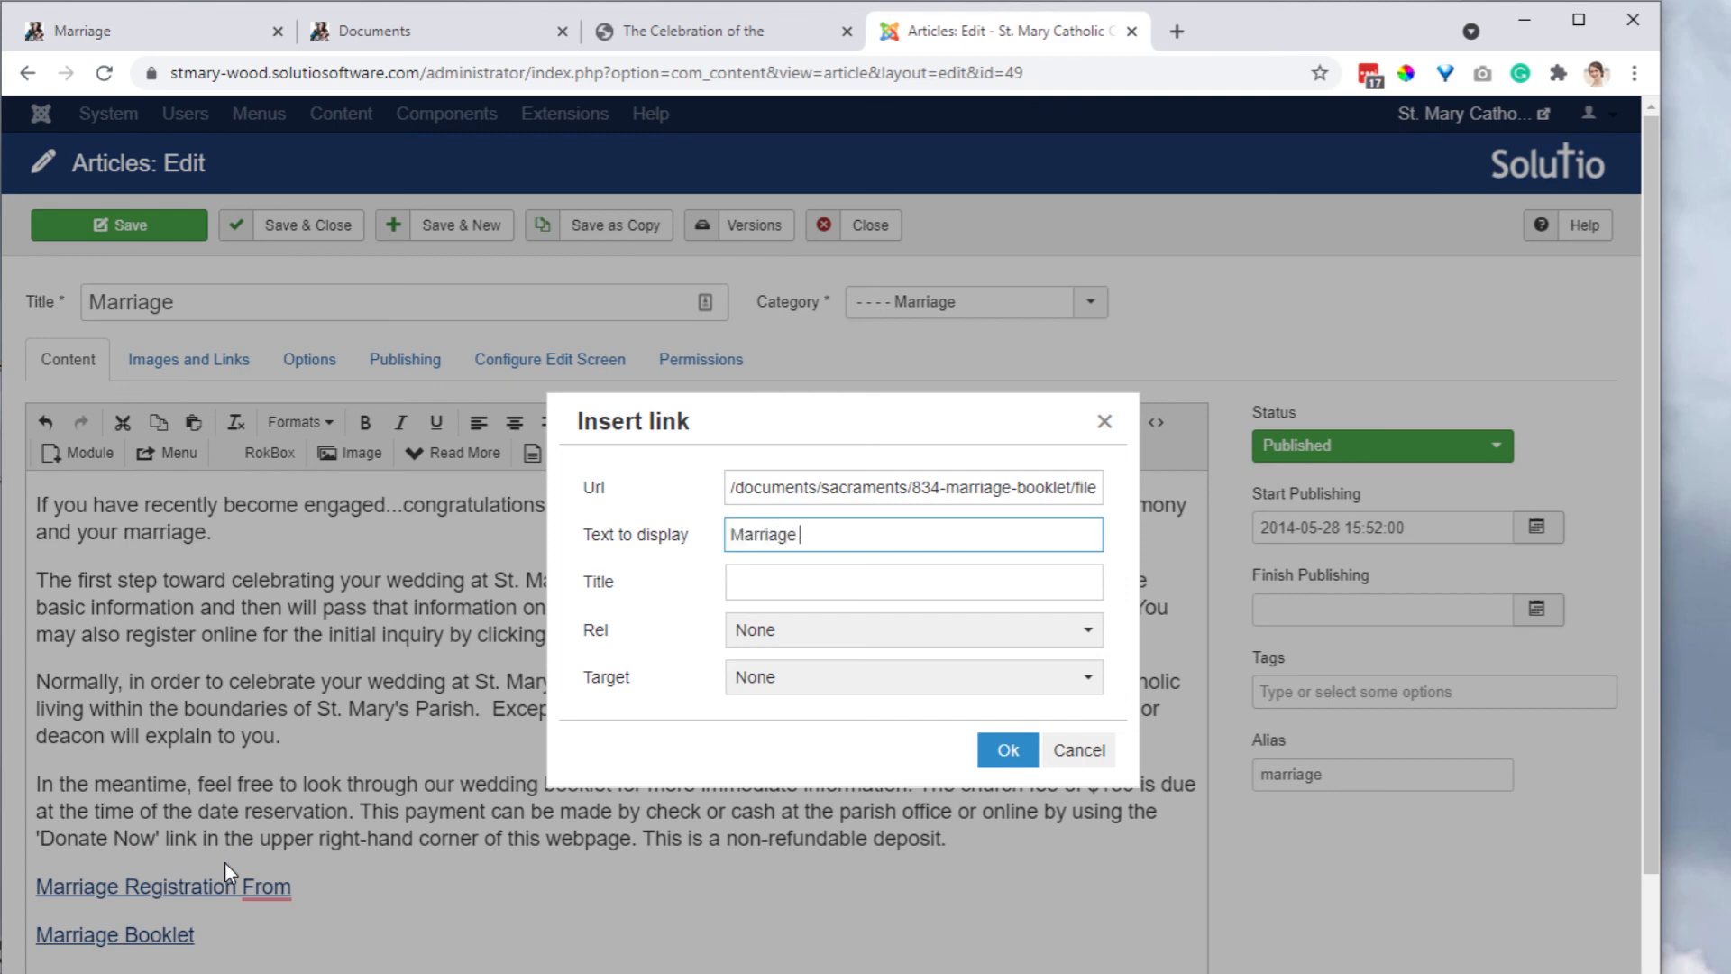
type("Booklet")
left_click(822, 678)
left_click(833, 755)
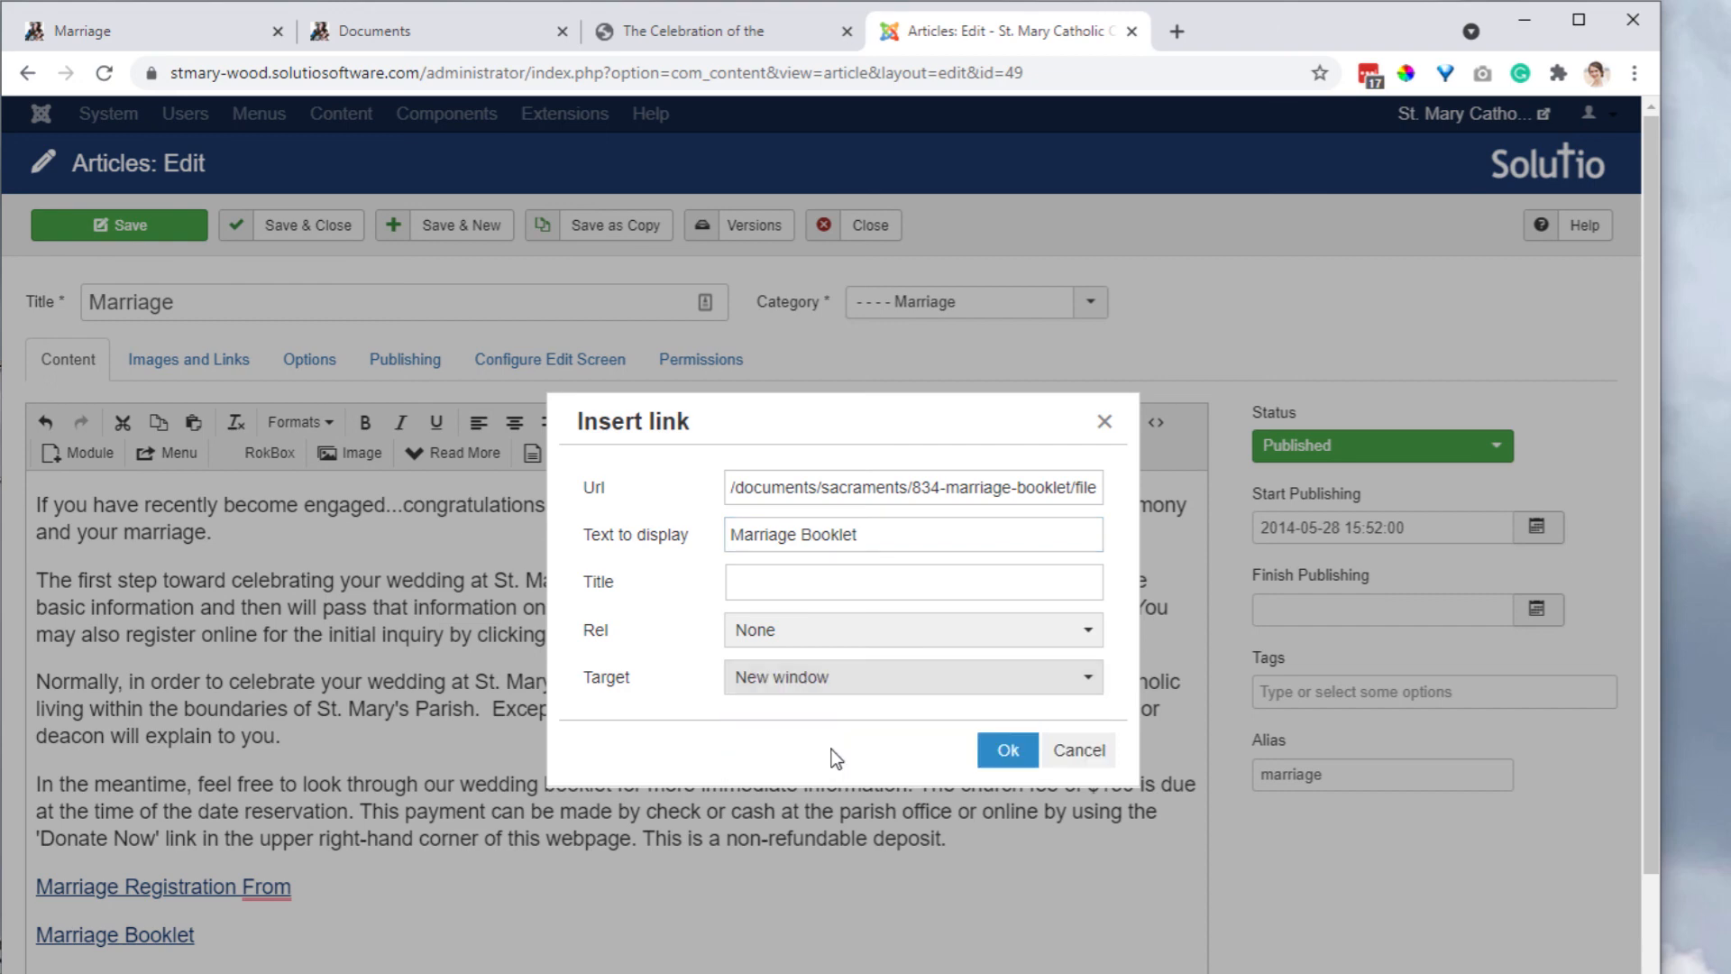
left_click(1008, 750)
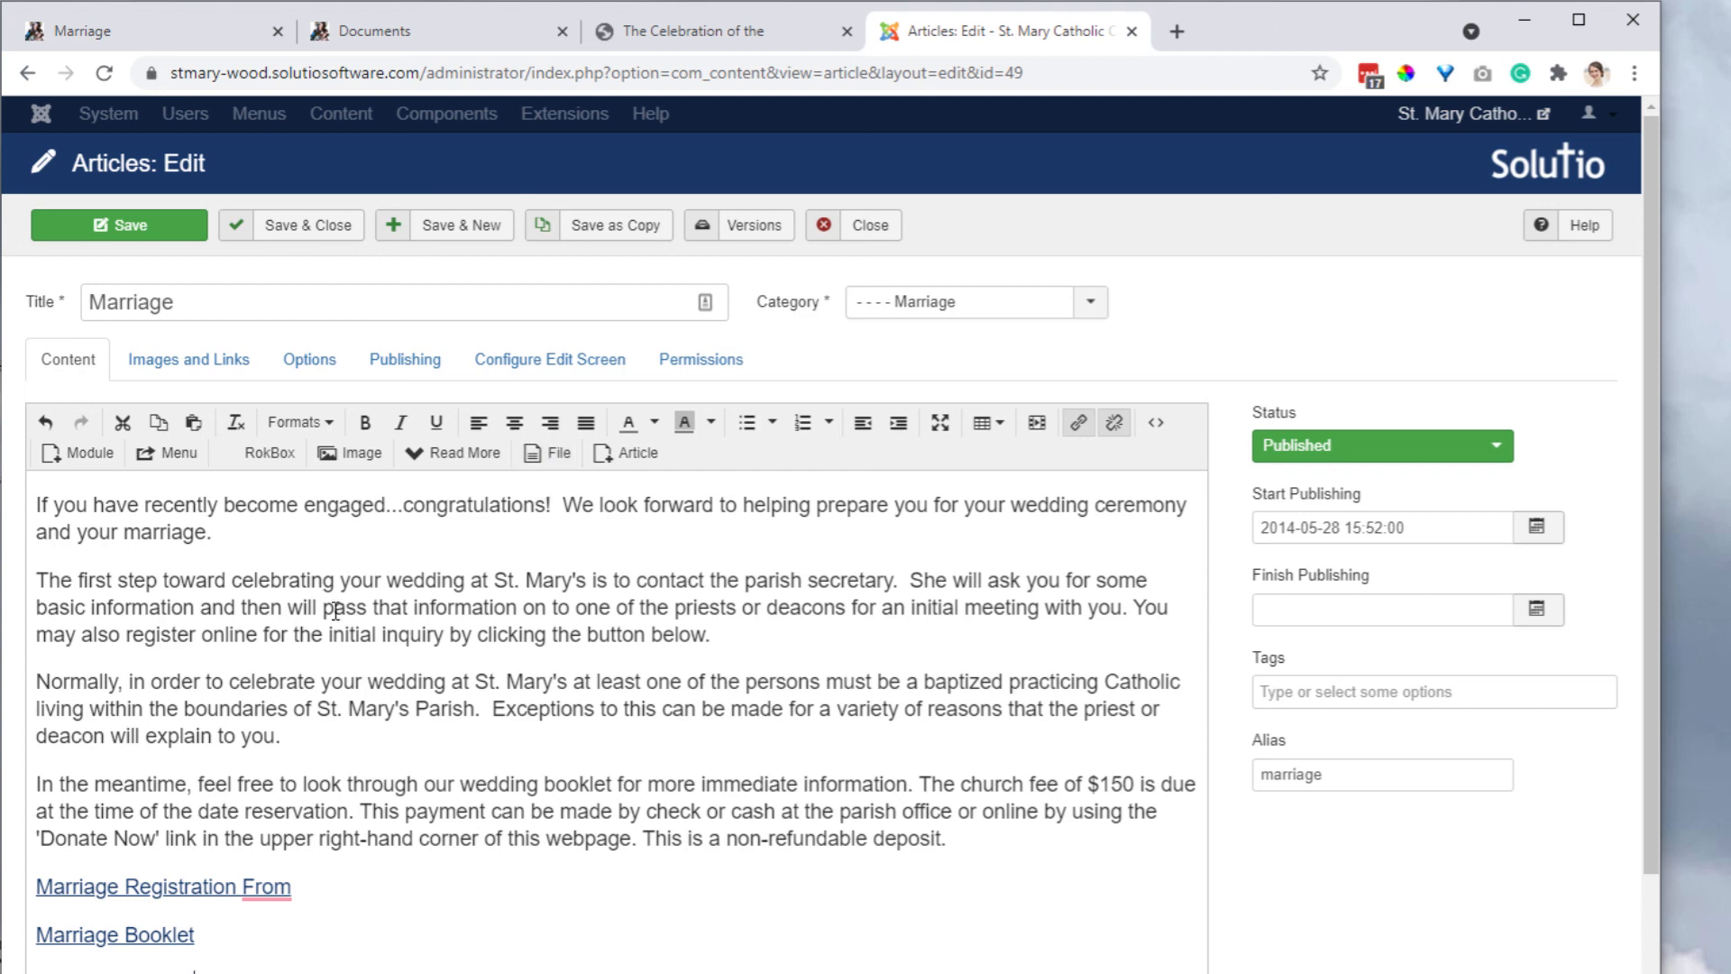
Step: Review the Documents module with its two document links on the parish website's Marriage page
left_click(203, 33)
scroll(1519, 786, "down", 10)
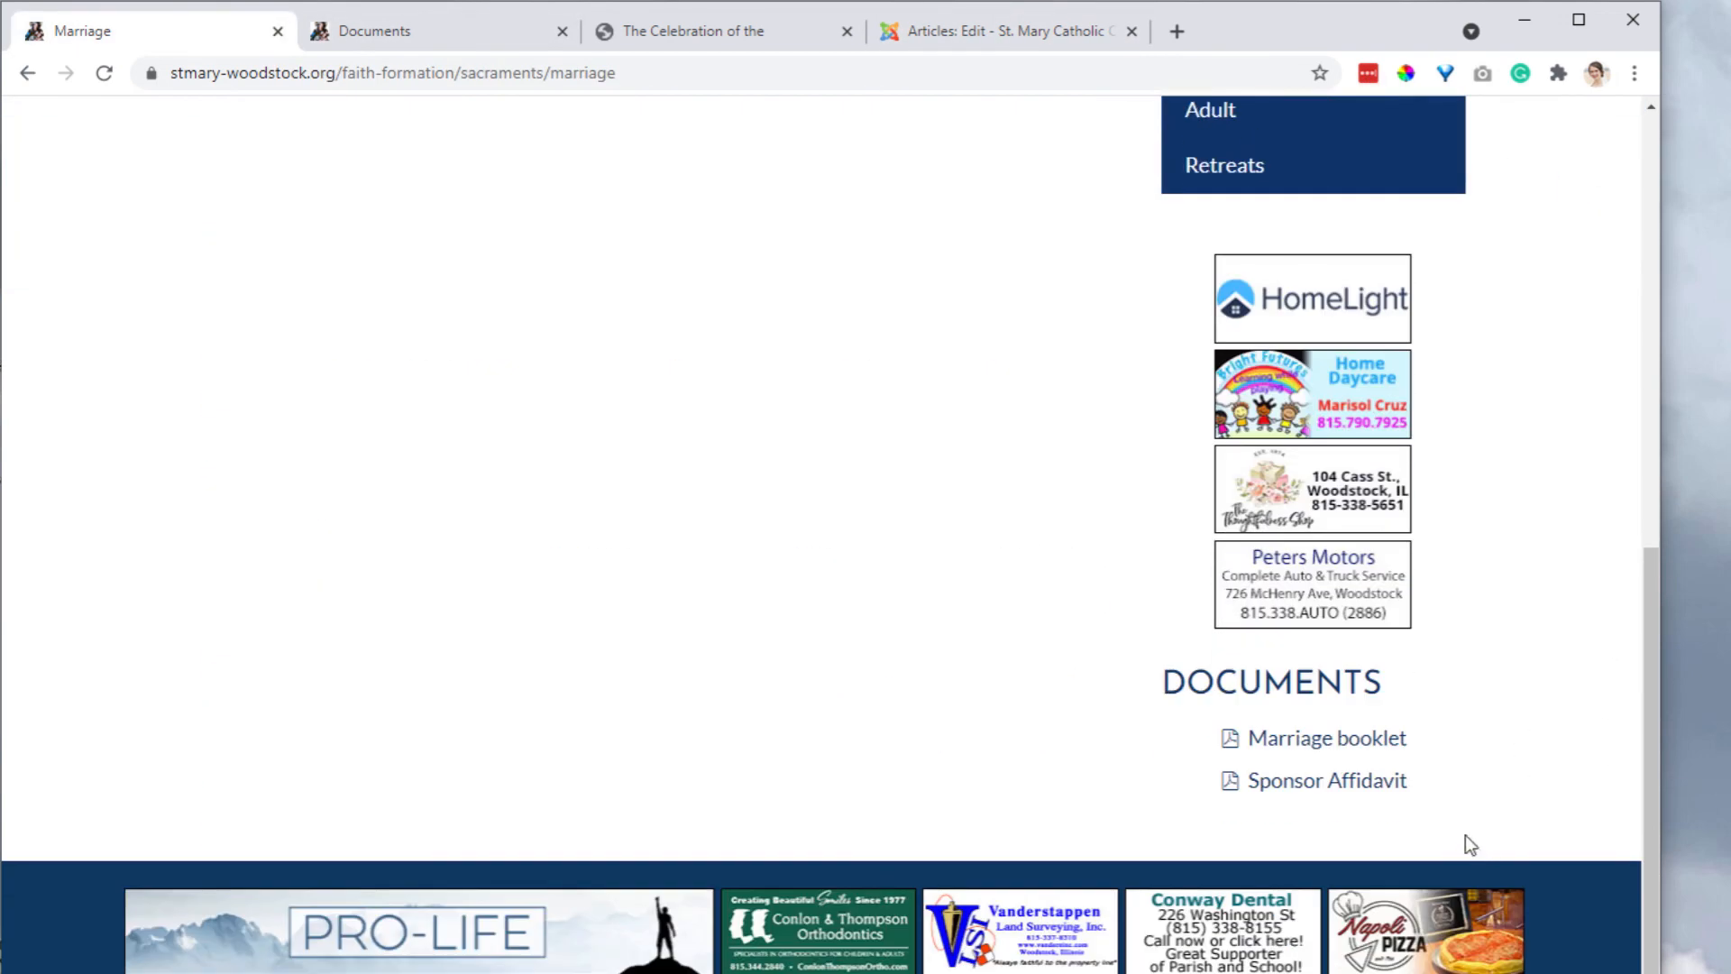
left_click_drag(1167, 681, 1458, 831)
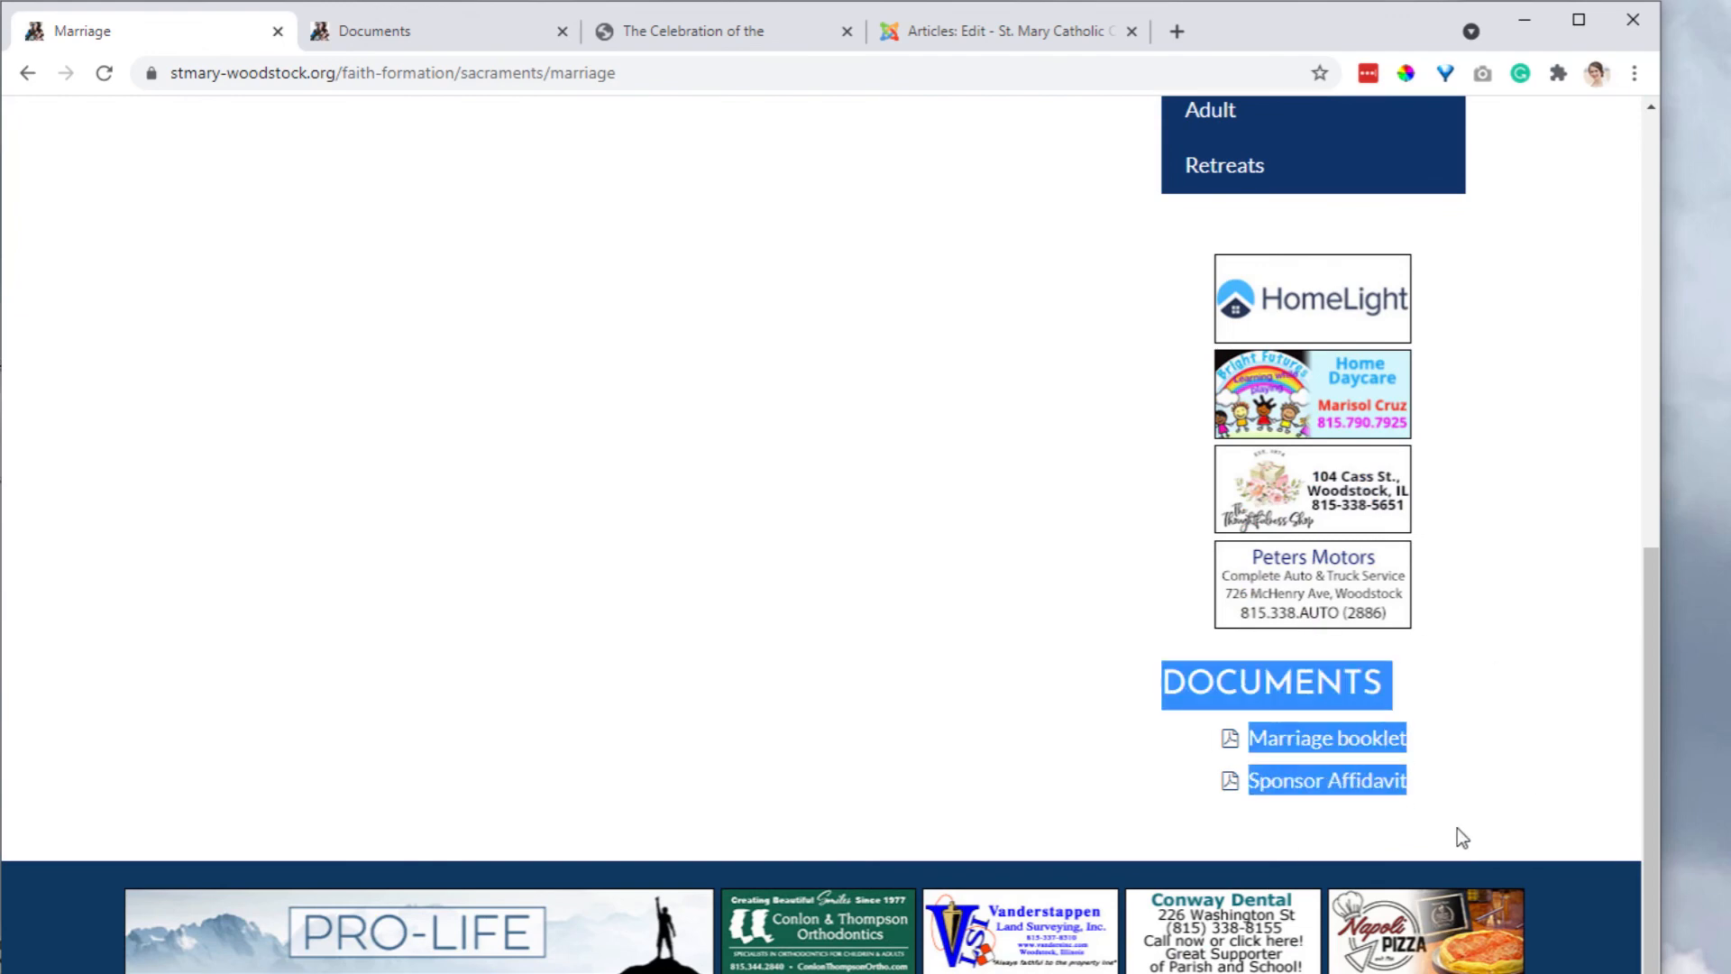
left_click(1515, 667)
scroll(1519, 668, "up", 8)
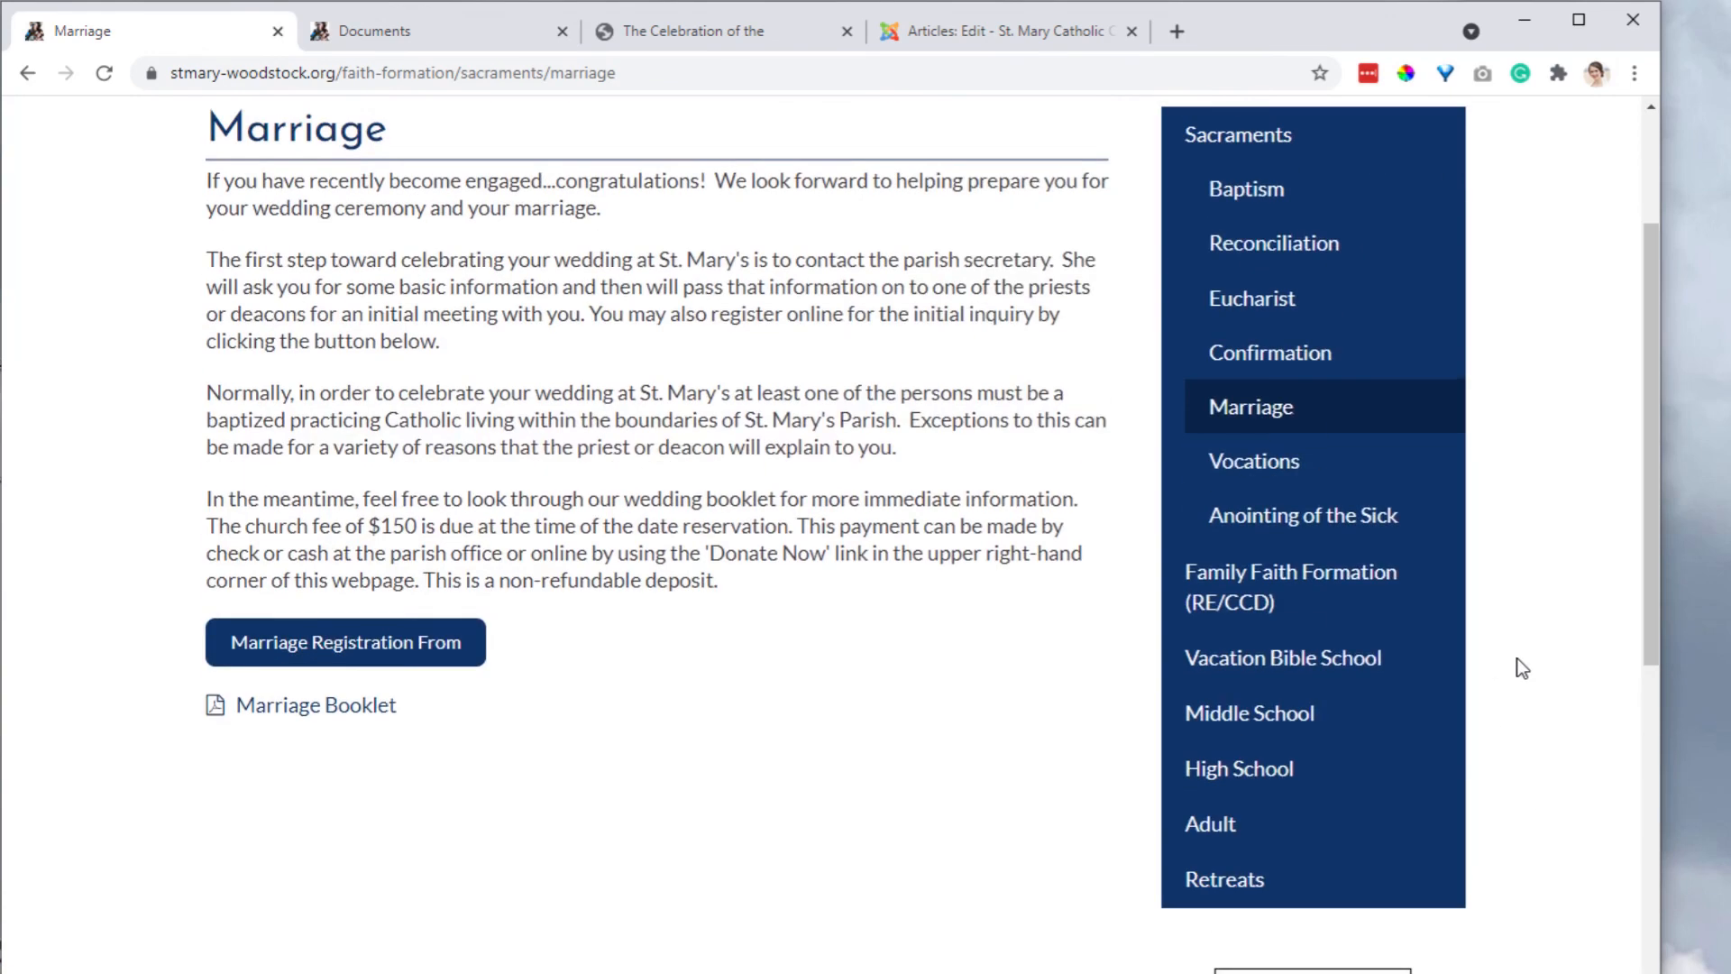
Step: Open the Confirmation page under Sacraments on the parish website and look through its content
left_click(1286, 351)
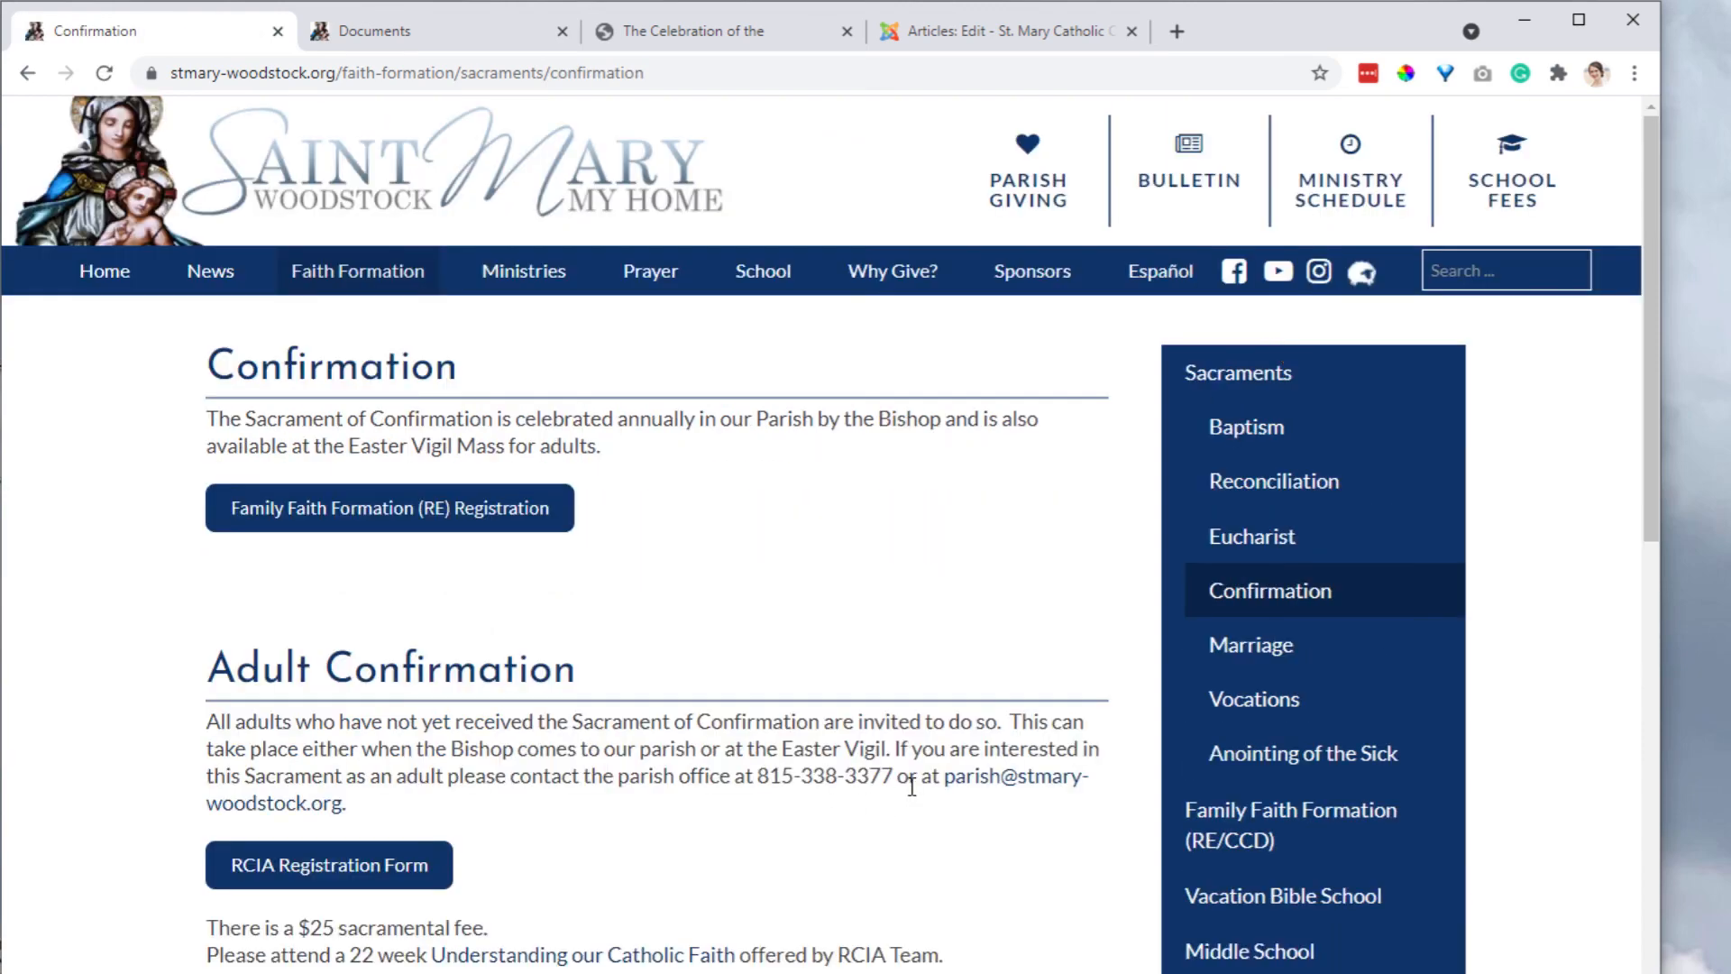
scroll(911, 787, "down", 4)
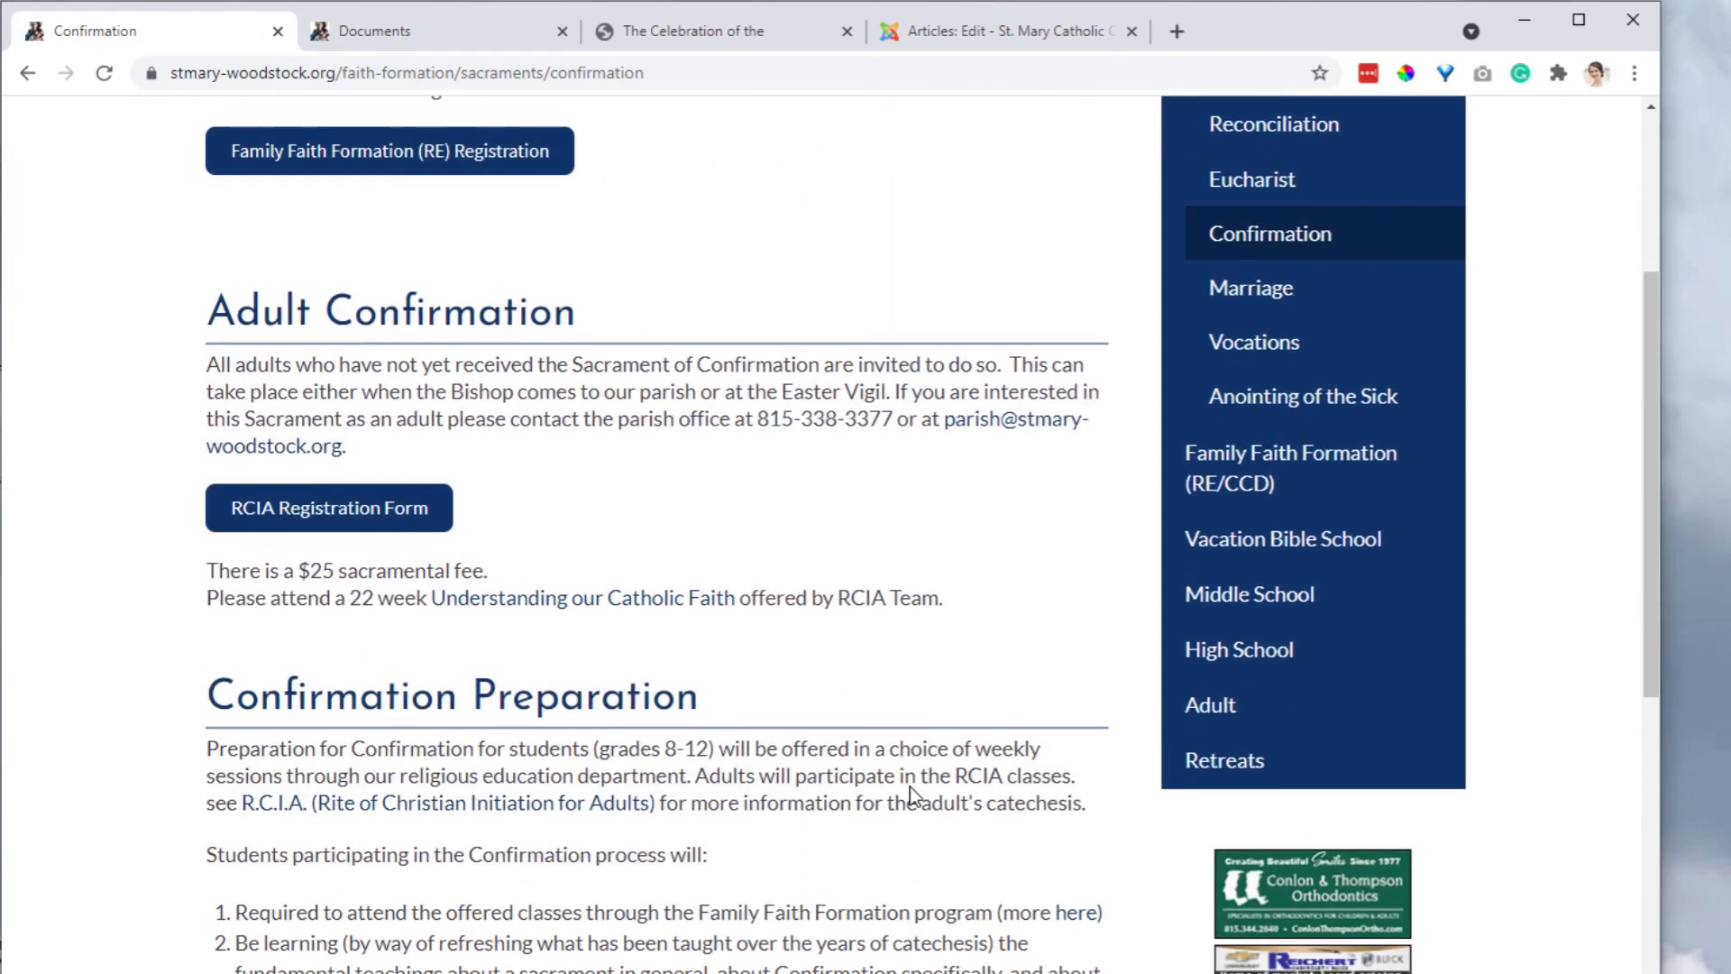
scroll(911, 786, "up", 4)
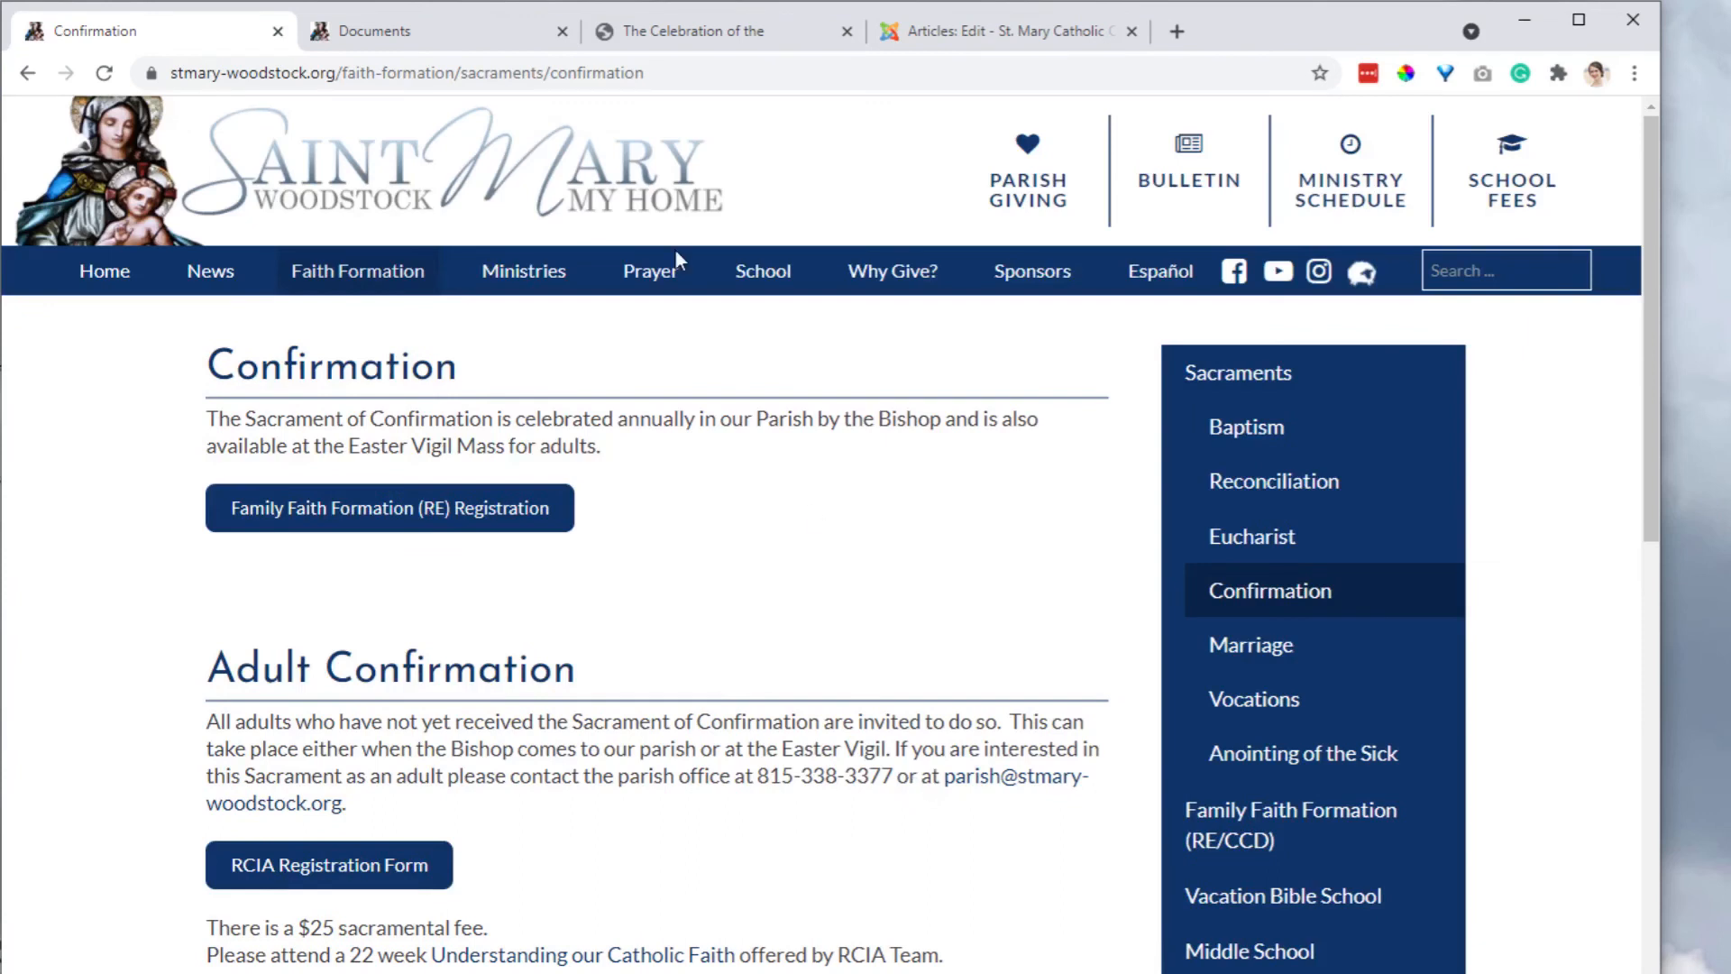